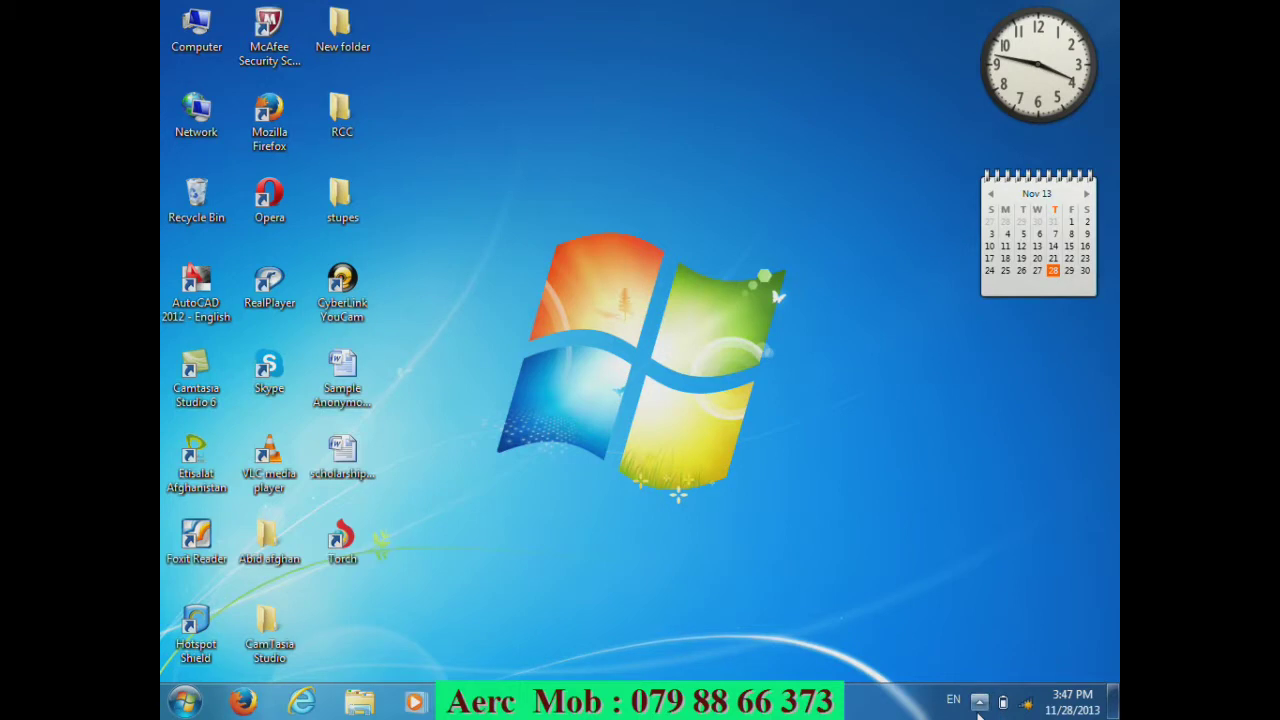
Unmute the speakers from the notification-area volume control and close the popups
{"action": "left_click", "coordinate": [977, 712]}
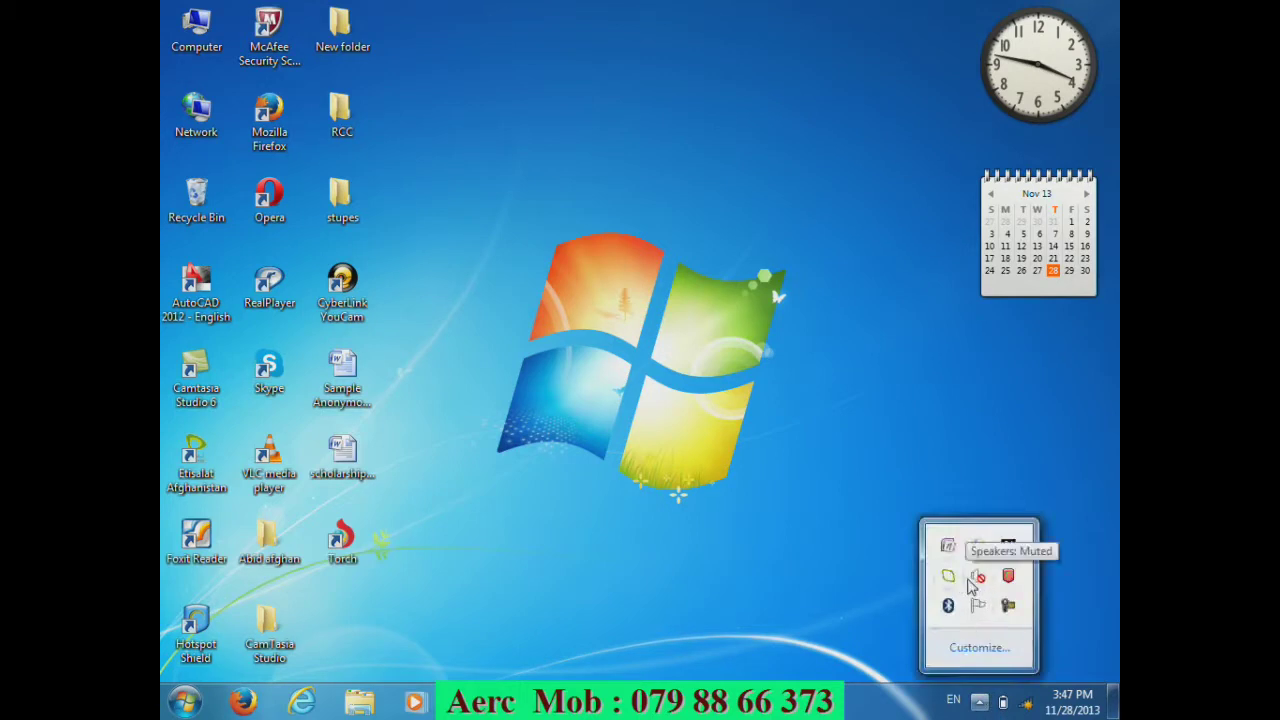
{"action": "left_click", "coordinate": [976, 578]}
{"action": "left_click", "coordinate": [980, 474]}
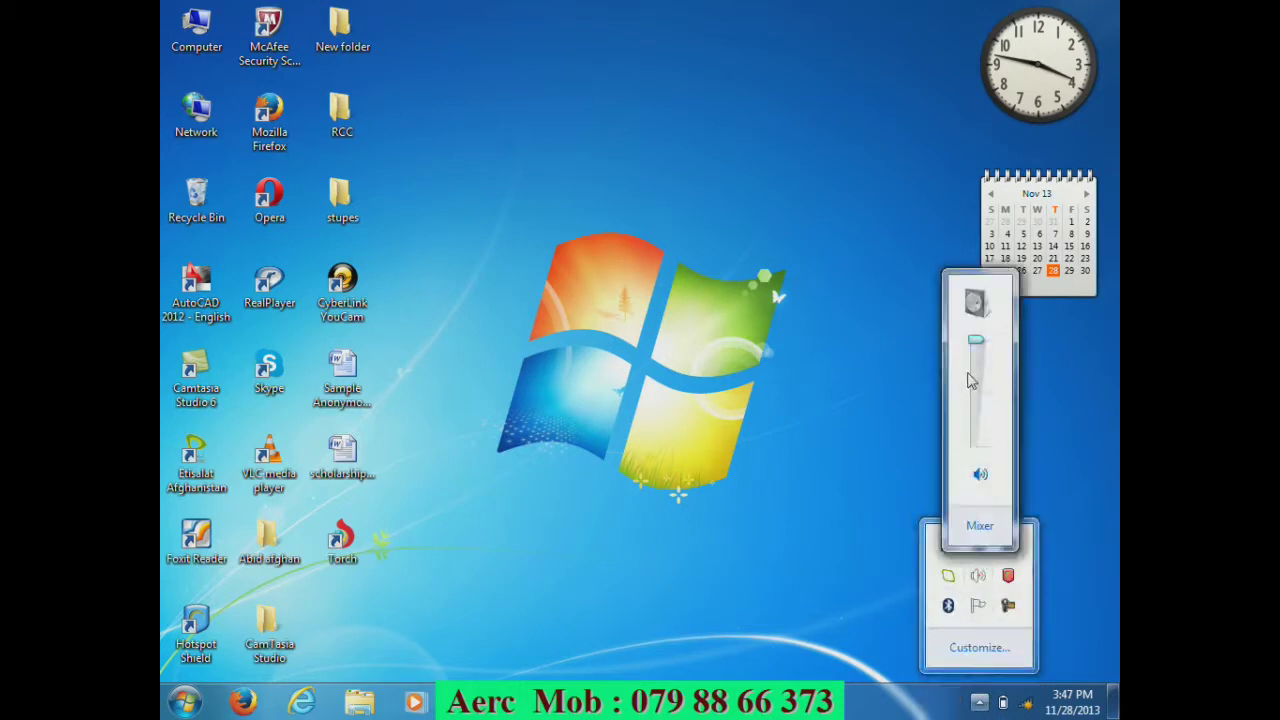
{"action": "left_click", "coordinate": [796, 538]}
{"action": "left_click", "coordinate": [777, 484]}
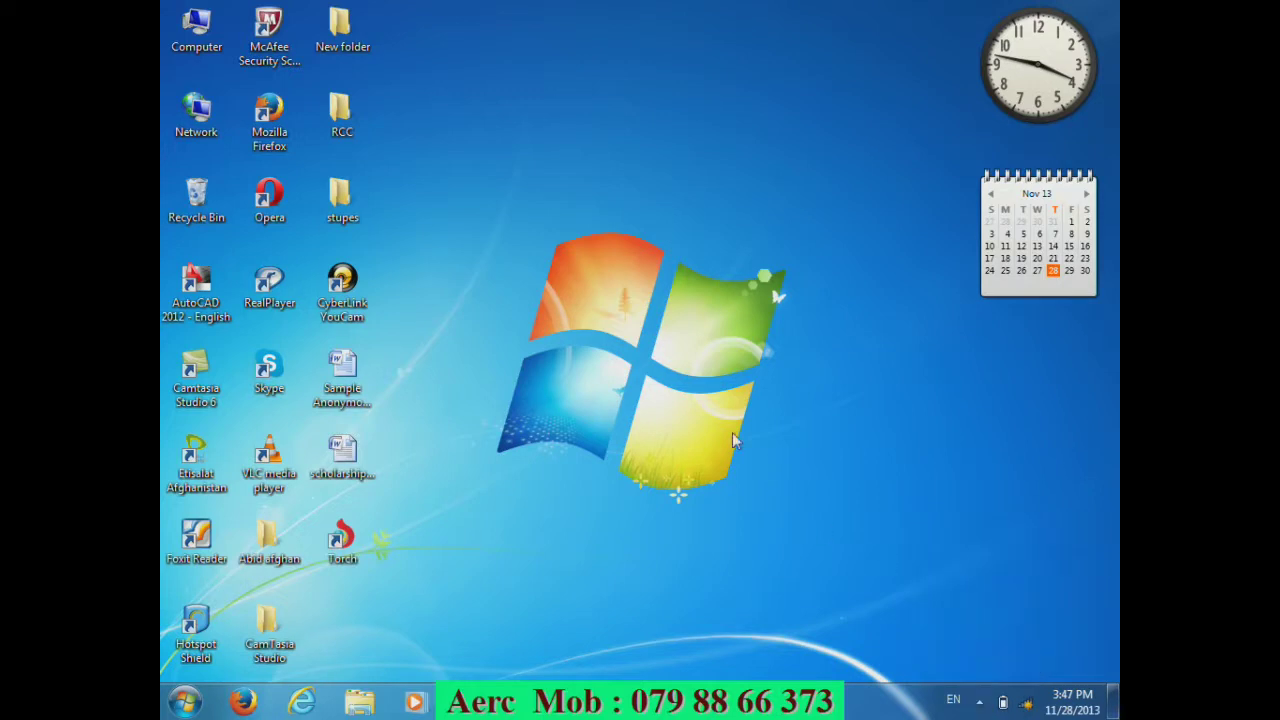
Refresh the desktop, then open and close the AutoCAD 2012 shortcut's properties
{"action": "right_click", "coordinate": [543, 188]}
{"action": "left_click", "coordinate": [562, 237]}
{"action": "right_click", "coordinate": [205, 285]}
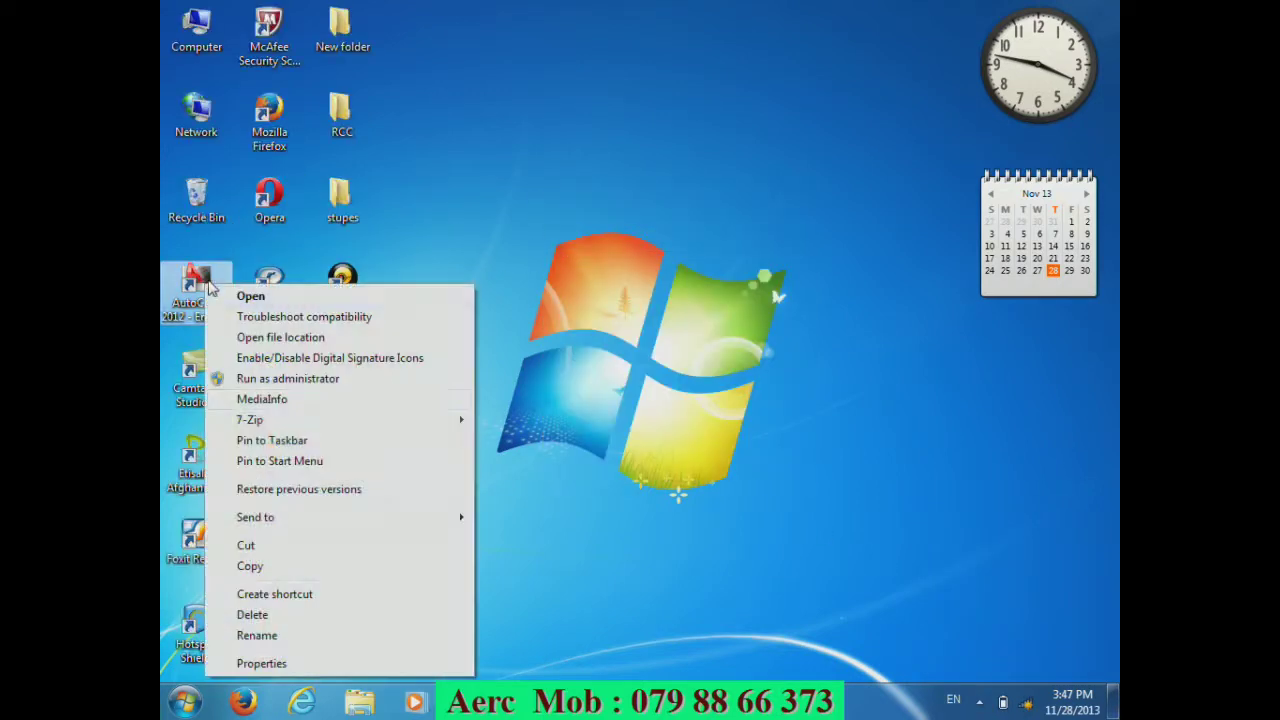
{"action": "left_click", "coordinate": [262, 664]}
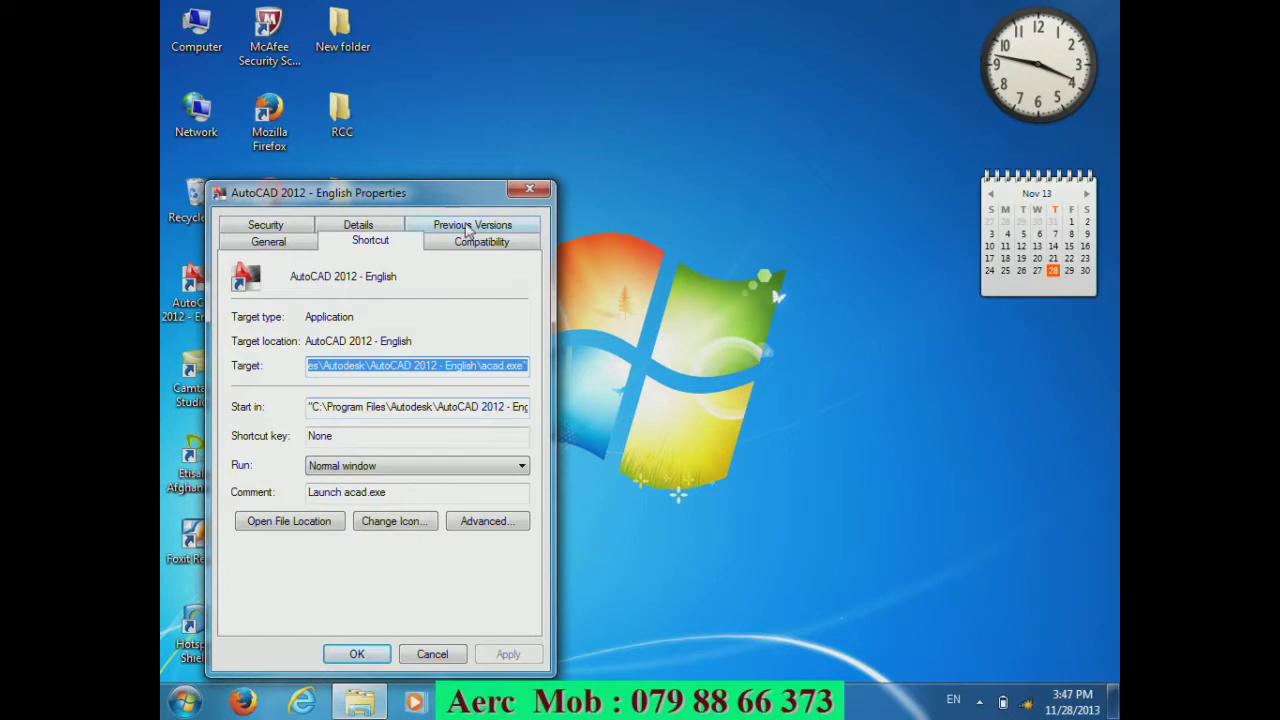
{"action": "left_click_drag", "start_coordinate": [455, 203], "coordinate": [762, 108]}
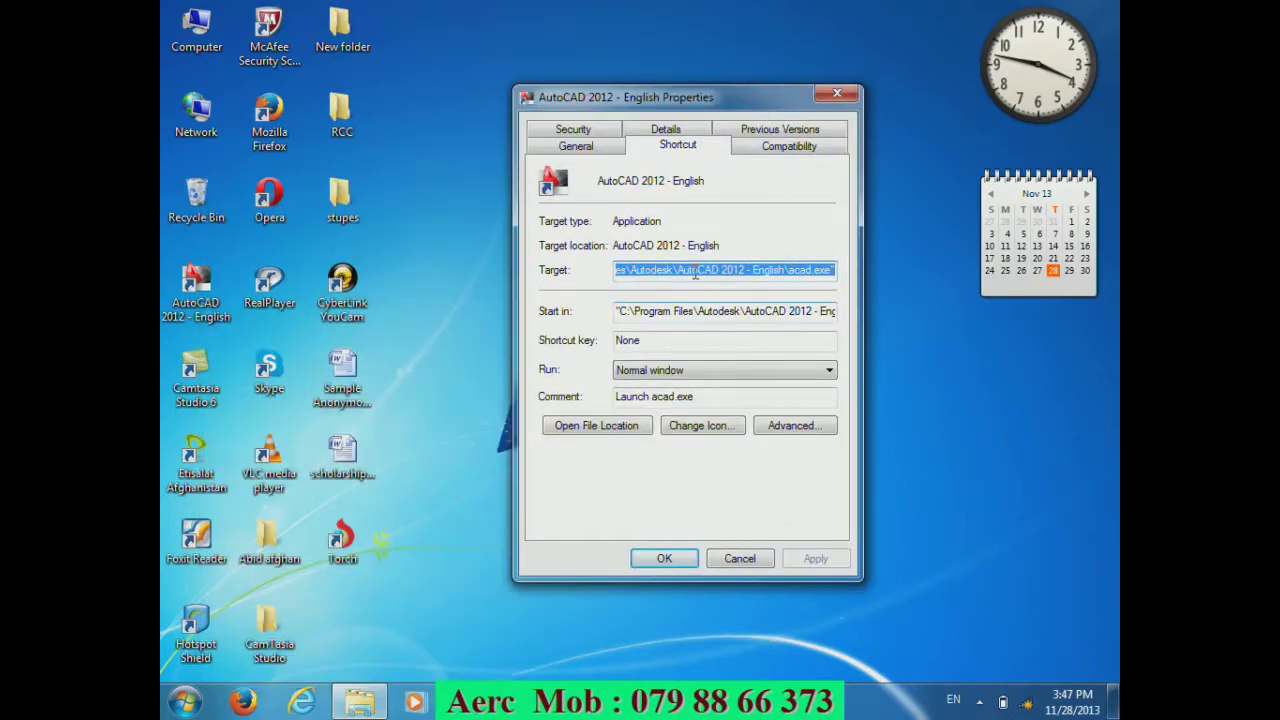
{"action": "left_click", "coordinate": [837, 94]}
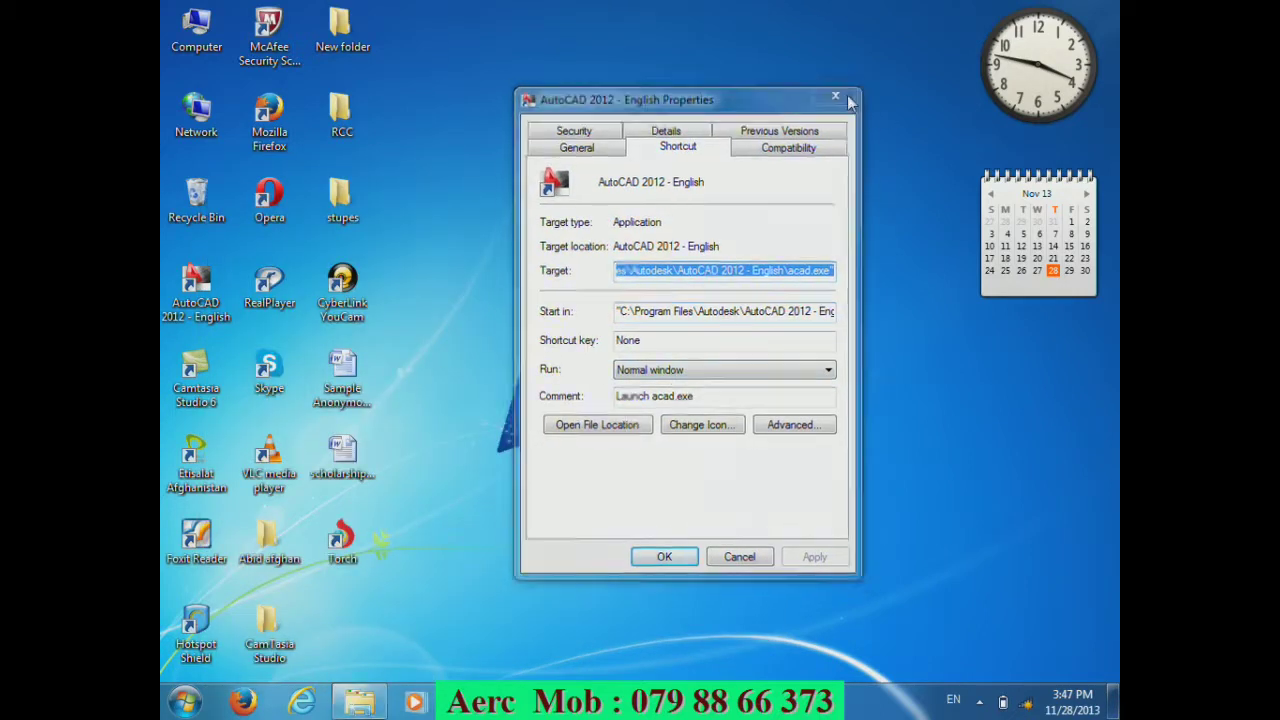
Assign Ctrl+Alt+A as the AutoCAD 2012 shortcut key, approving the administrator request
{"action": "right_click", "coordinate": [194, 290]}
{"action": "left_click", "coordinate": [241, 666]}
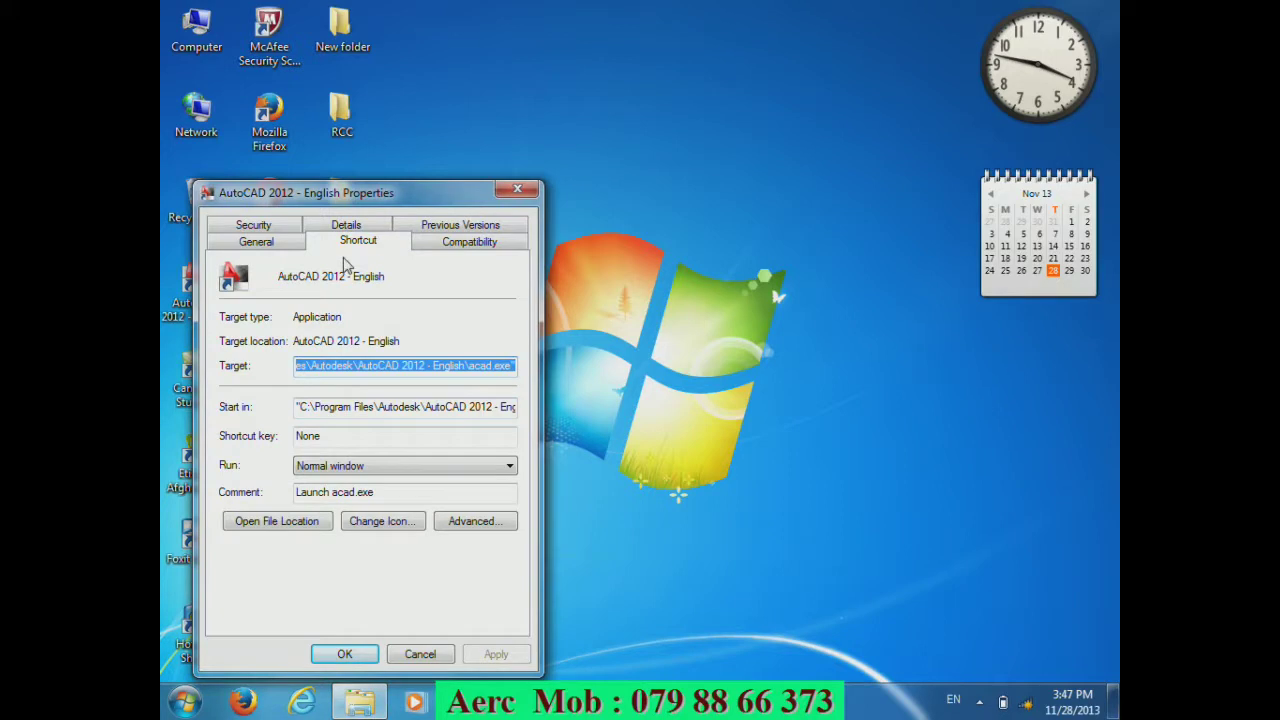
{"action": "left_click", "coordinate": [377, 243]}
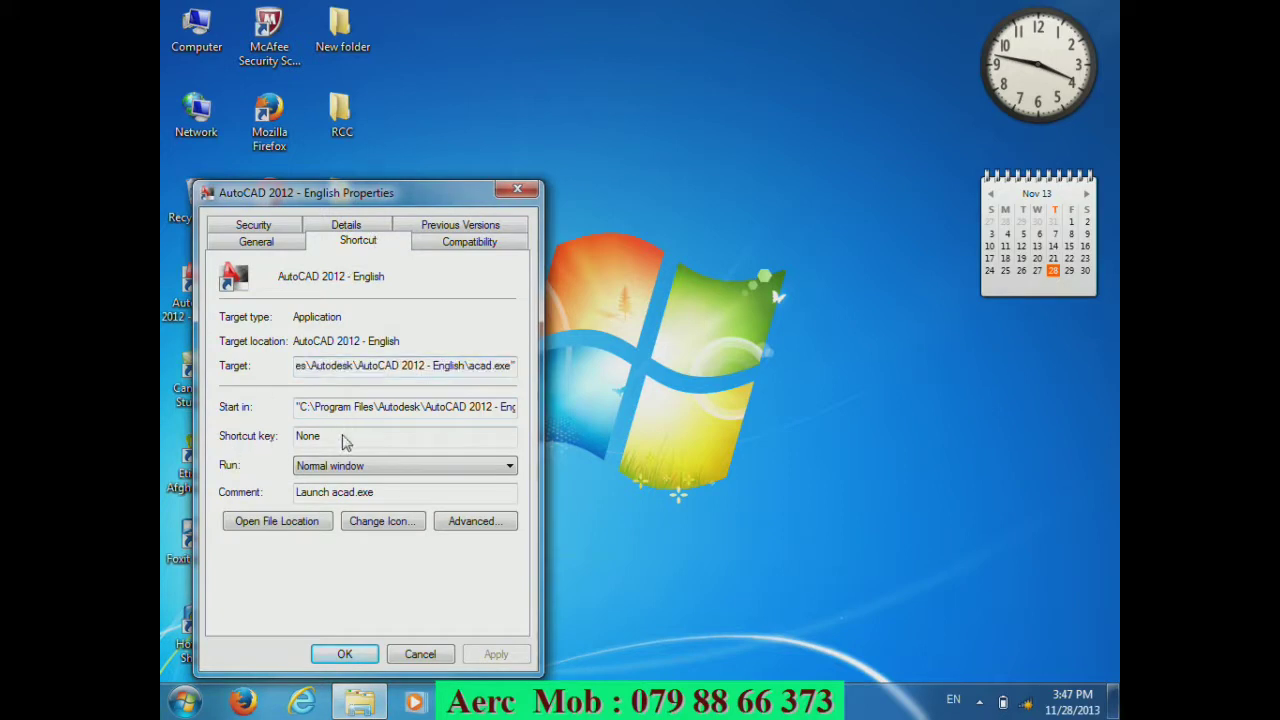
{"action": "key", "text": "ctrl+alt"}
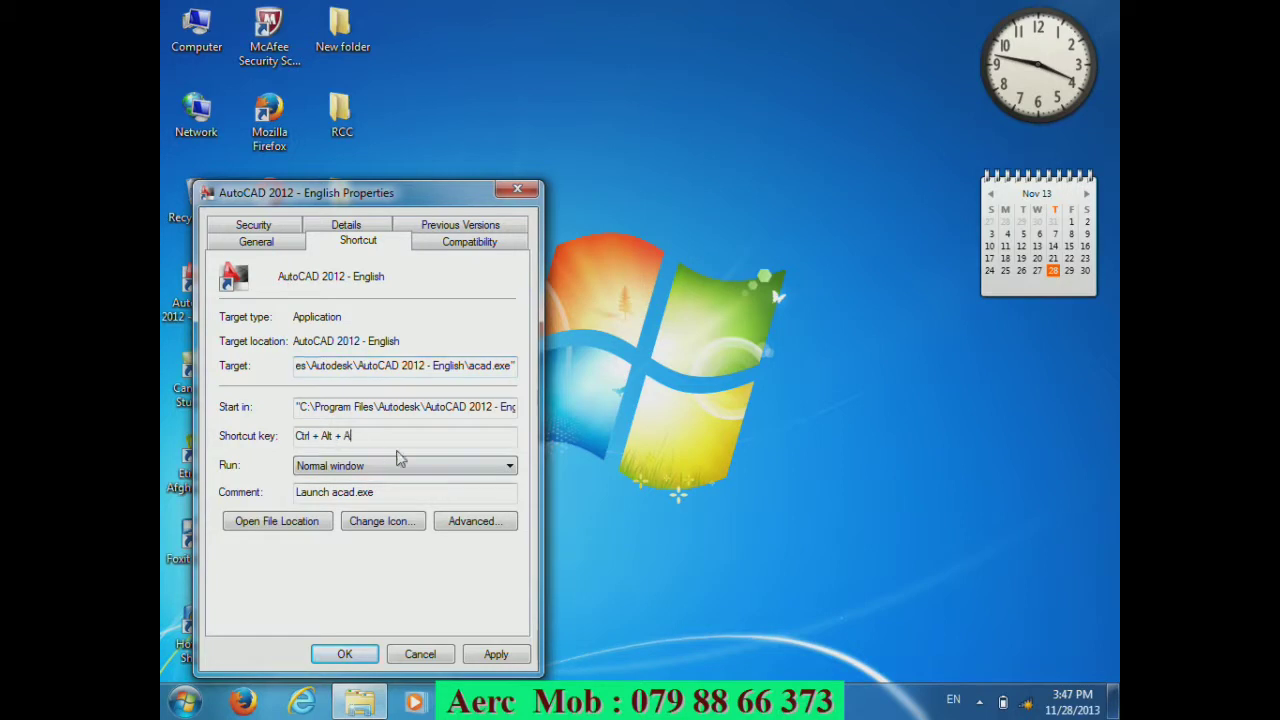
{"action": "left_click", "coordinate": [344, 654]}
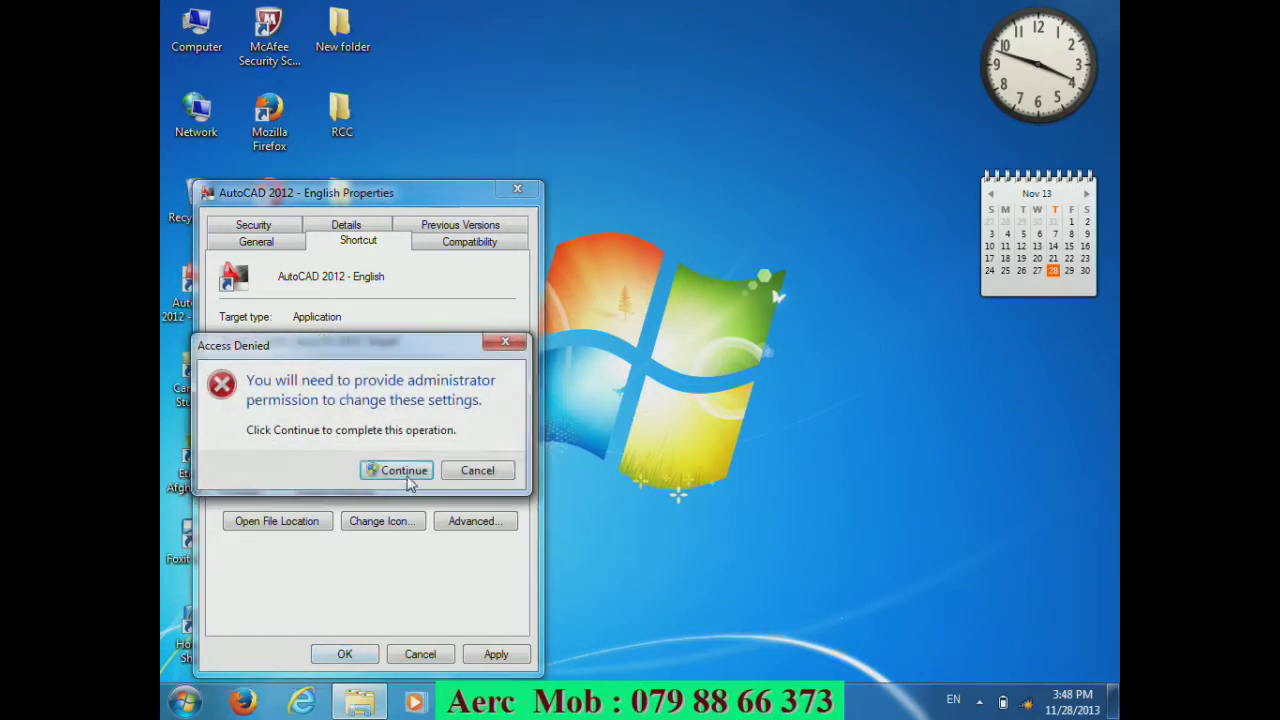
{"action": "left_click", "coordinate": [404, 474]}
{"action": "left_click", "coordinate": [364, 652]}
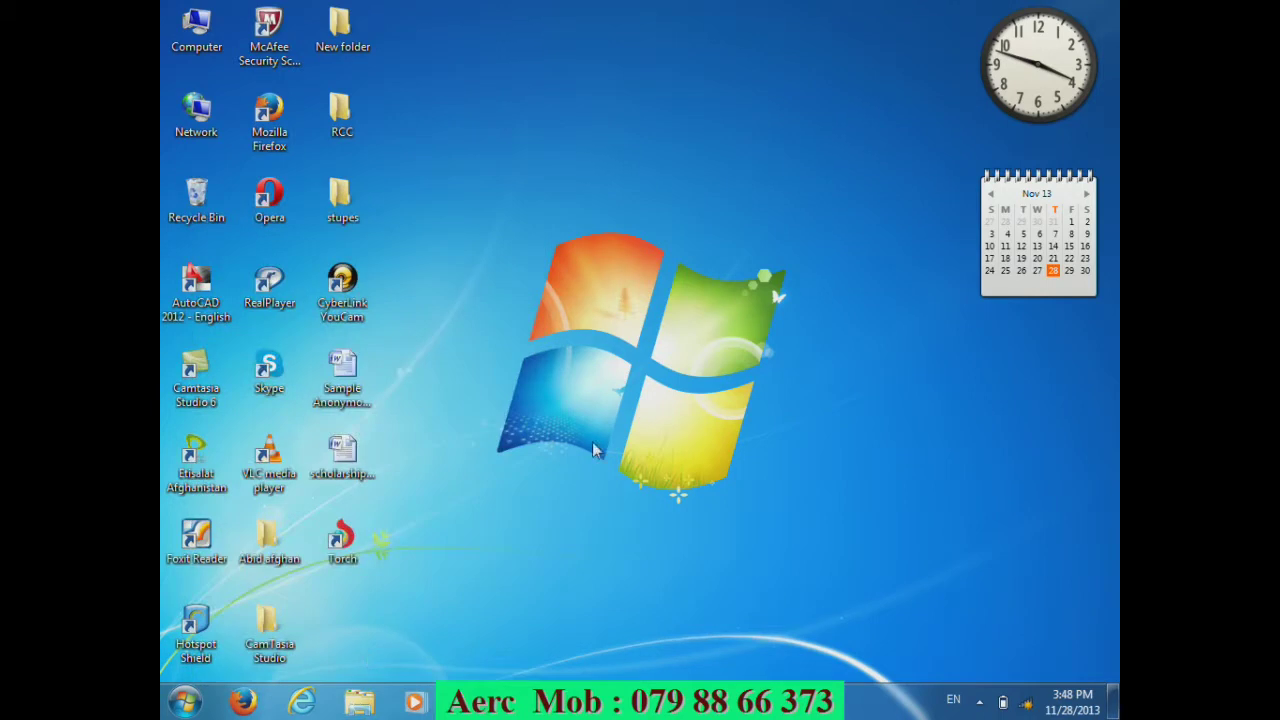
{"action": "right_click", "coordinate": [603, 271]}
Launch AutoCAD 2012 - English from Start > All Programs > Autodesk
{"action": "left_click", "coordinate": [660, 326]}
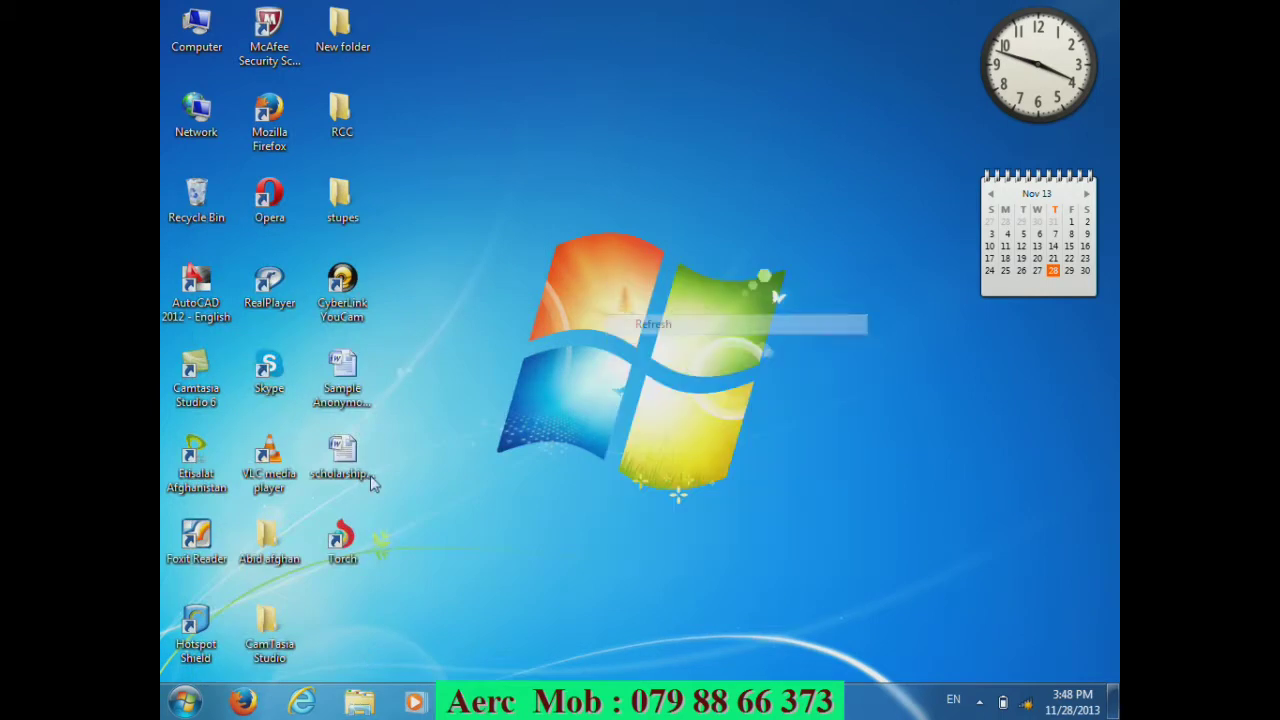
{"action": "right_click", "coordinate": [213, 297]}
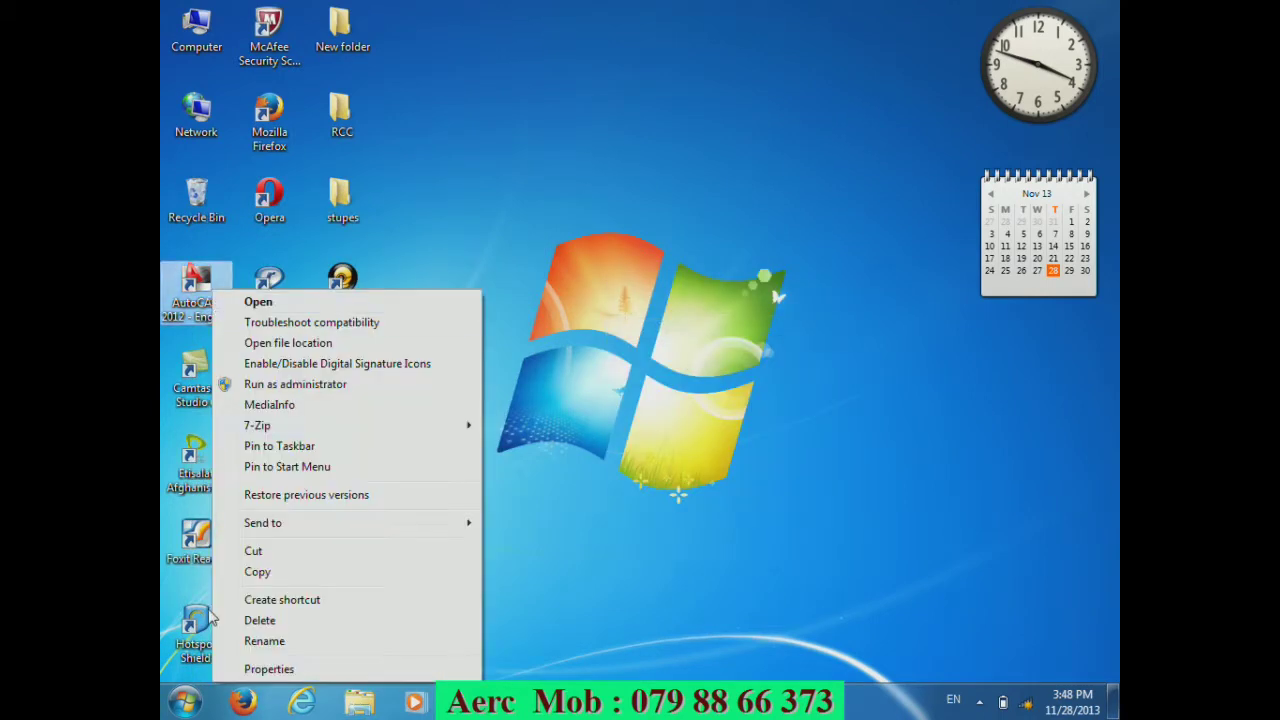
{"action": "left_click", "coordinate": [188, 704]}
{"action": "left_click", "coordinate": [240, 618]}
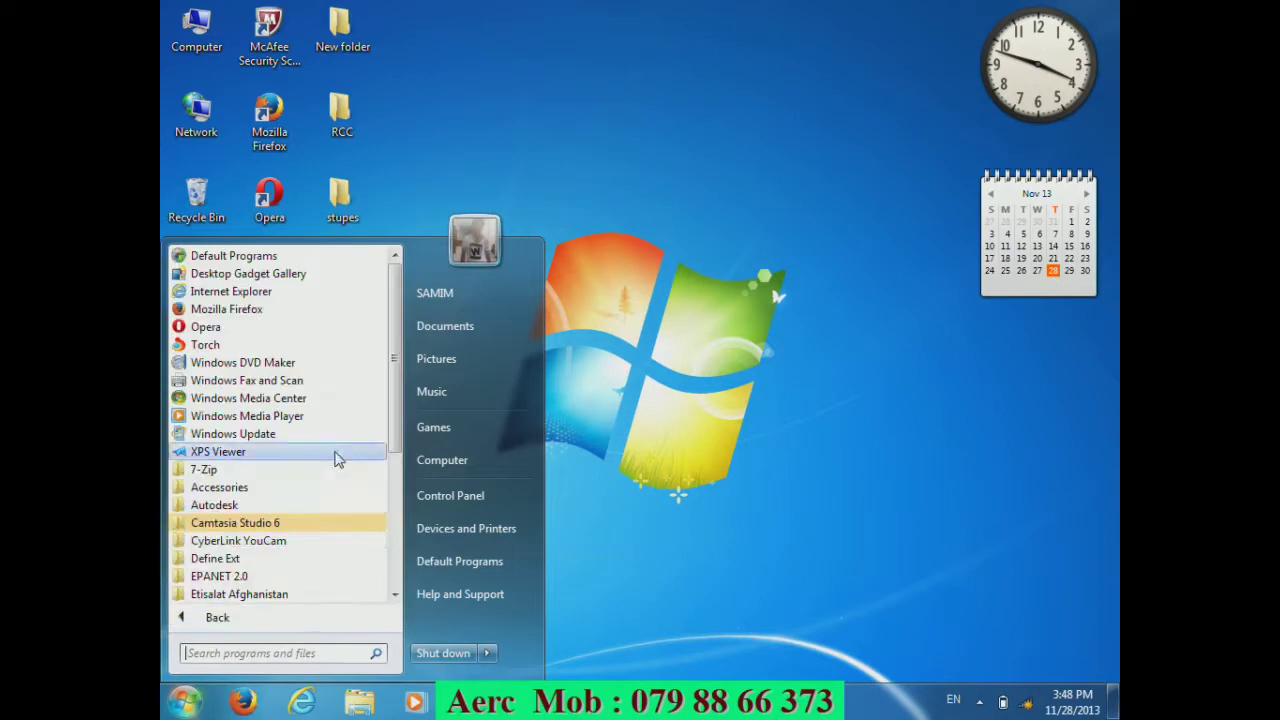
{"action": "left_click", "coordinate": [268, 507]}
{"action": "left_click", "coordinate": [264, 541]}
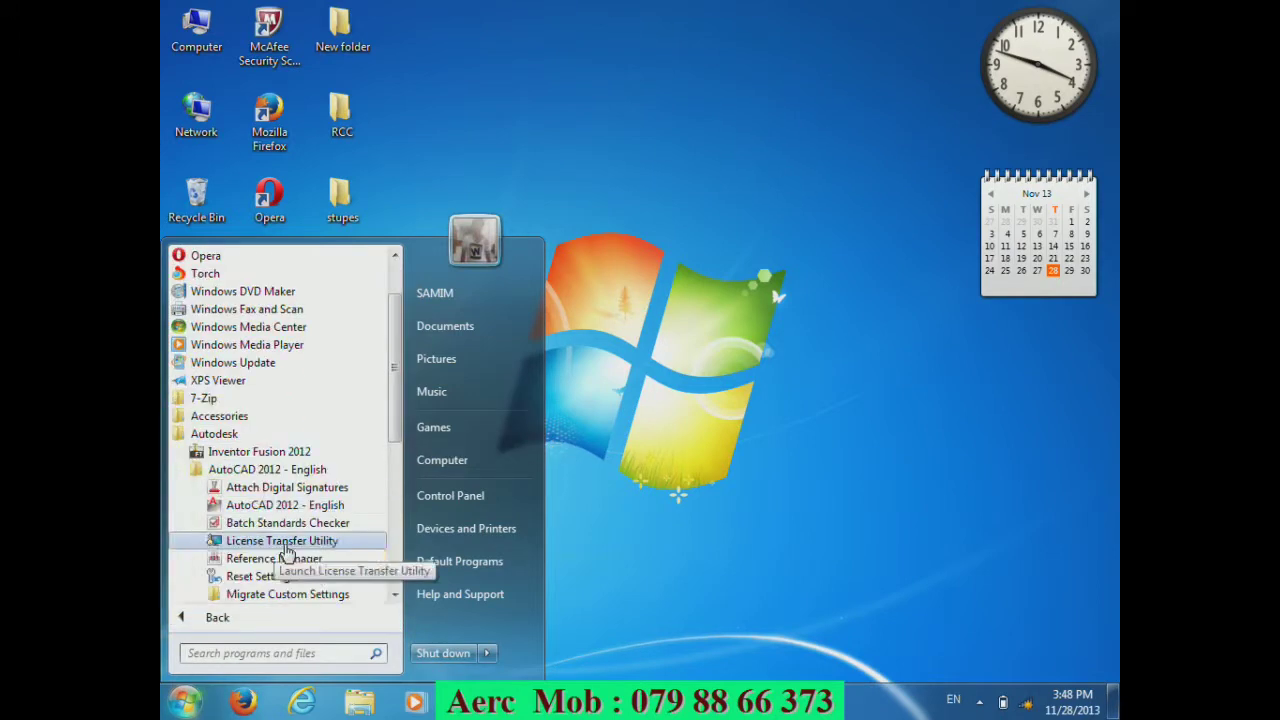
{"action": "left_click", "coordinate": [683, 214]}
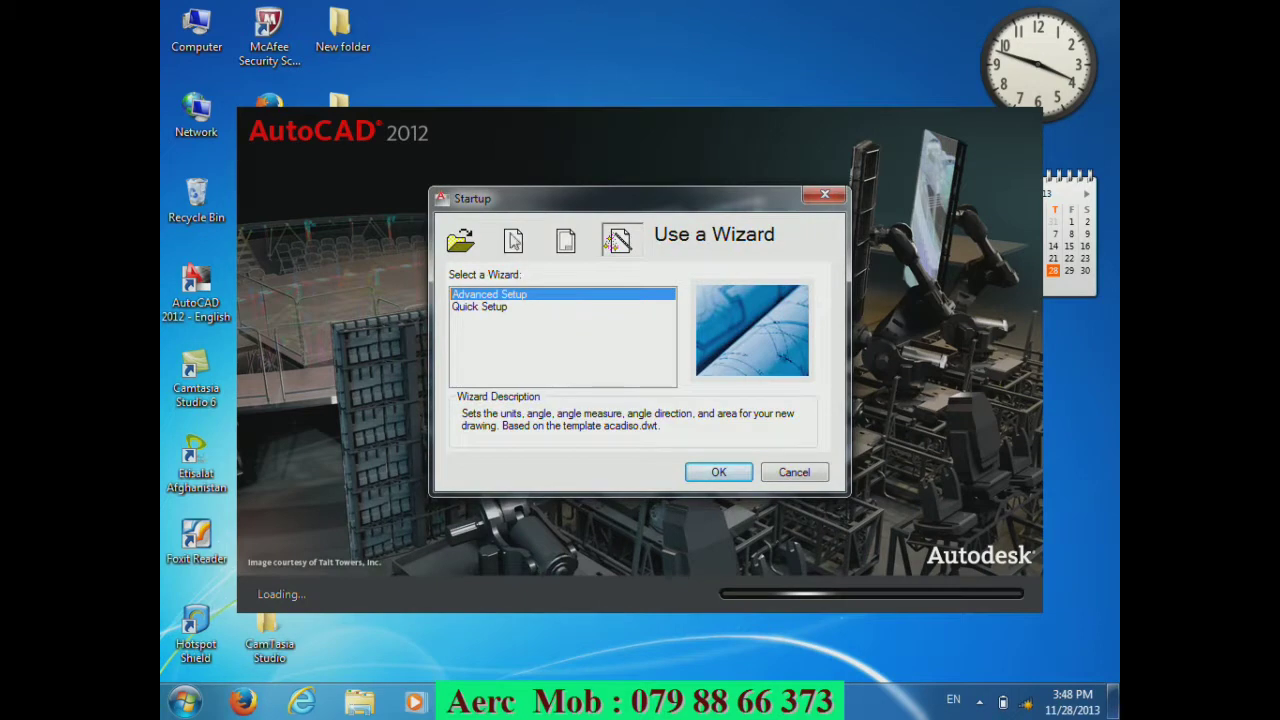
Start a new drawing from scratch with Metric settings
{"action": "left_click", "coordinate": [514, 245]}
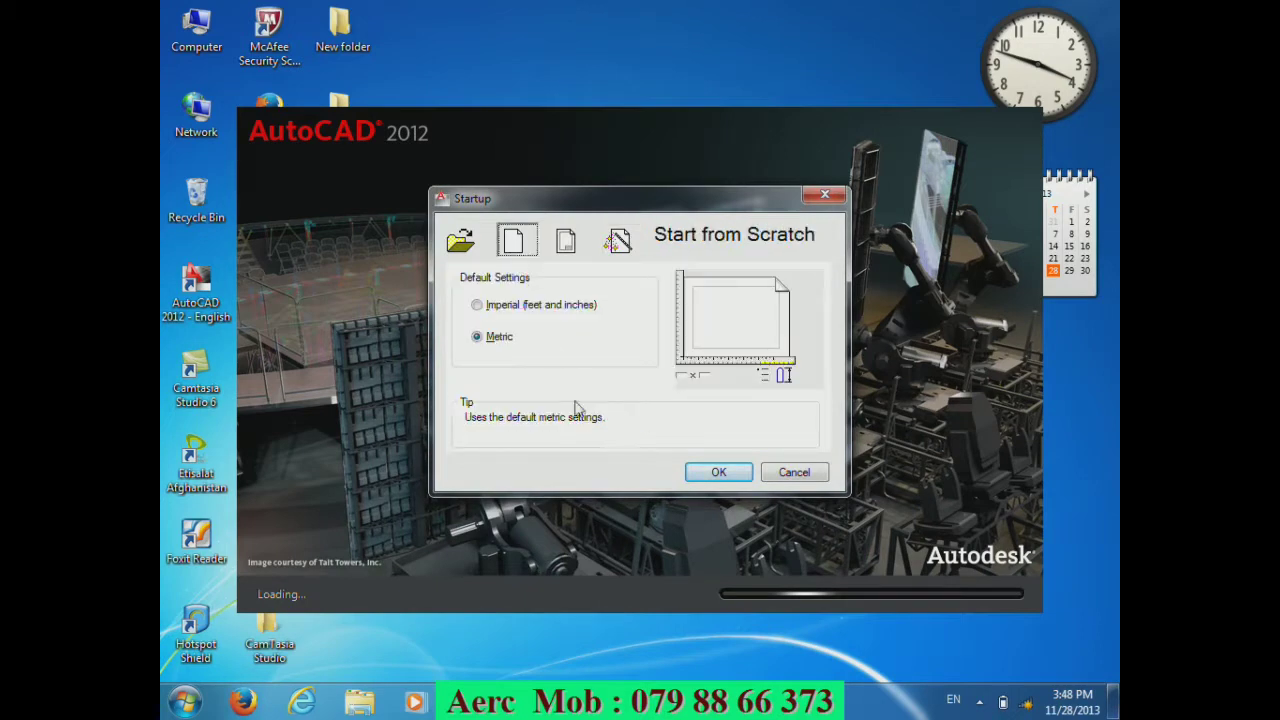
{"action": "left_click", "coordinate": [716, 472]}
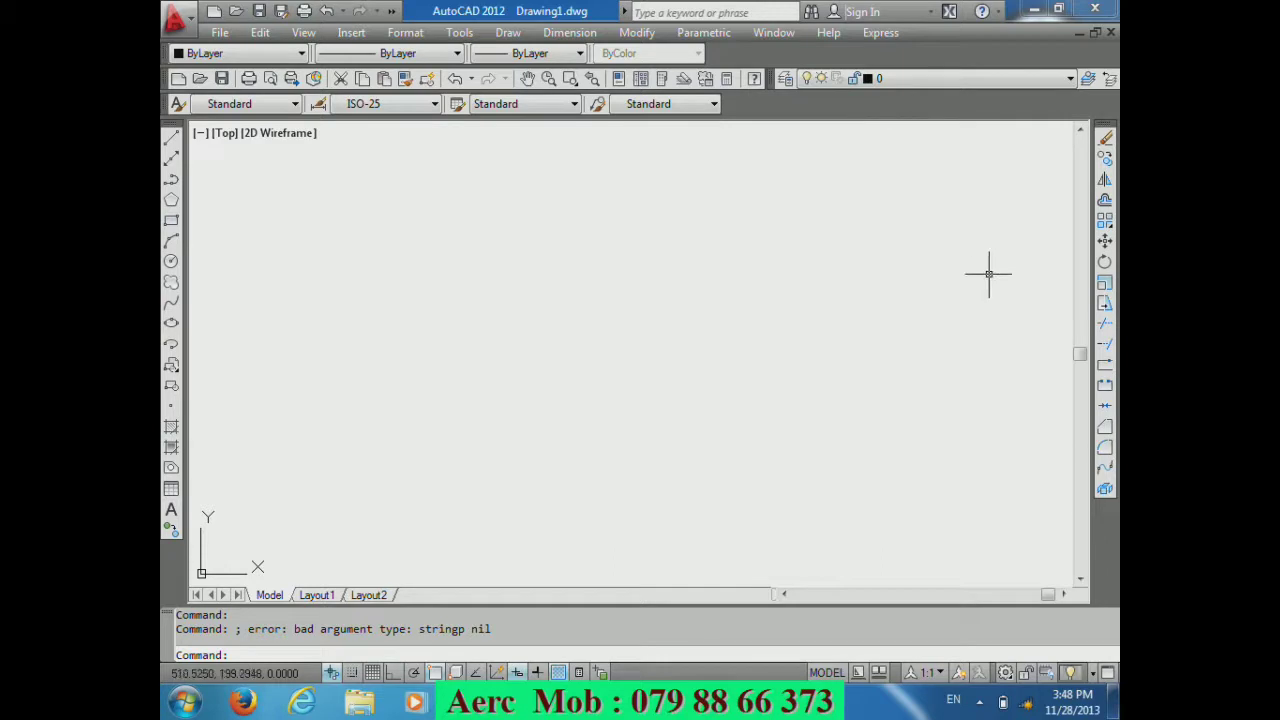
{"action": "left_click", "coordinate": [1005, 673]}
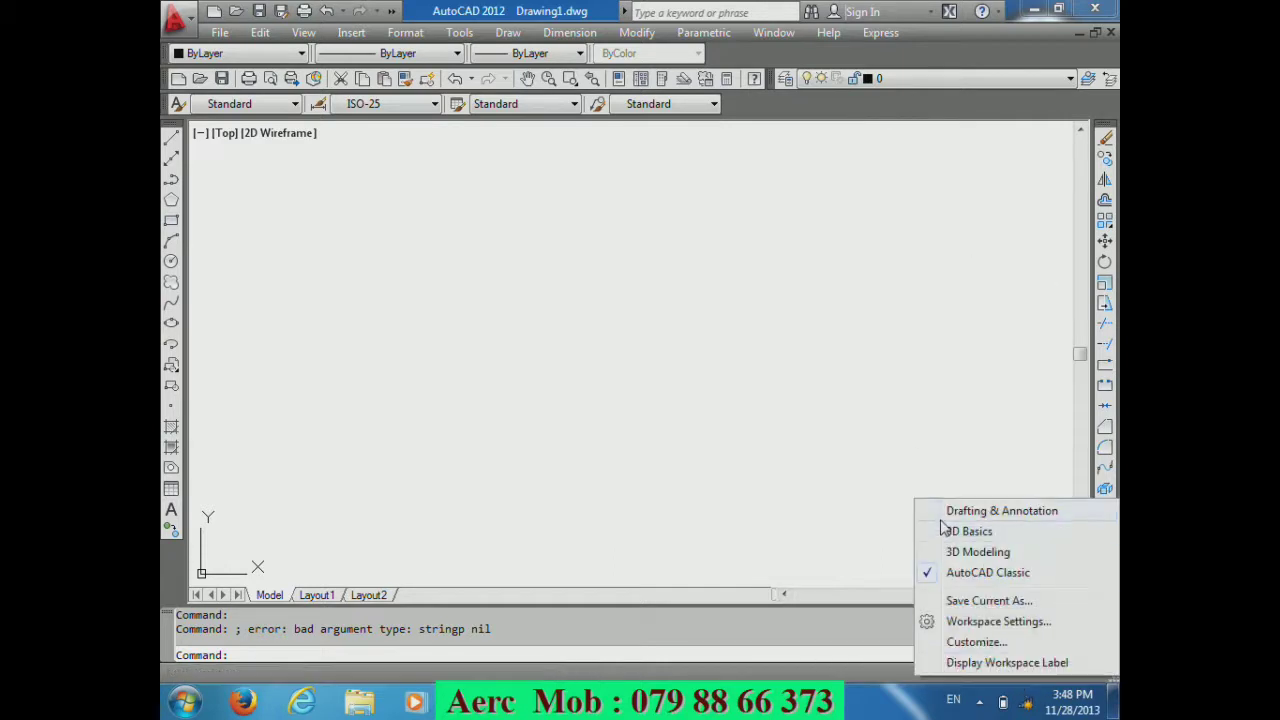
{"action": "left_click", "coordinate": [1001, 511]}
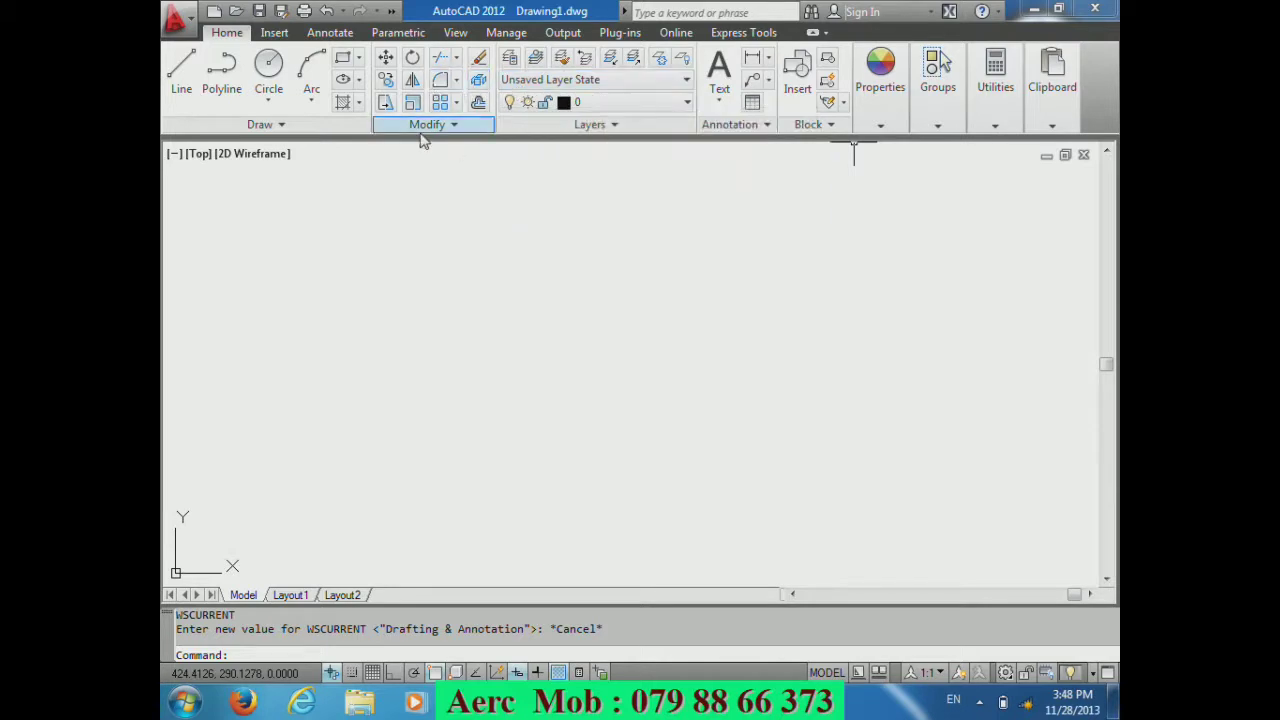
{"action": "left_click", "coordinate": [1005, 672]}
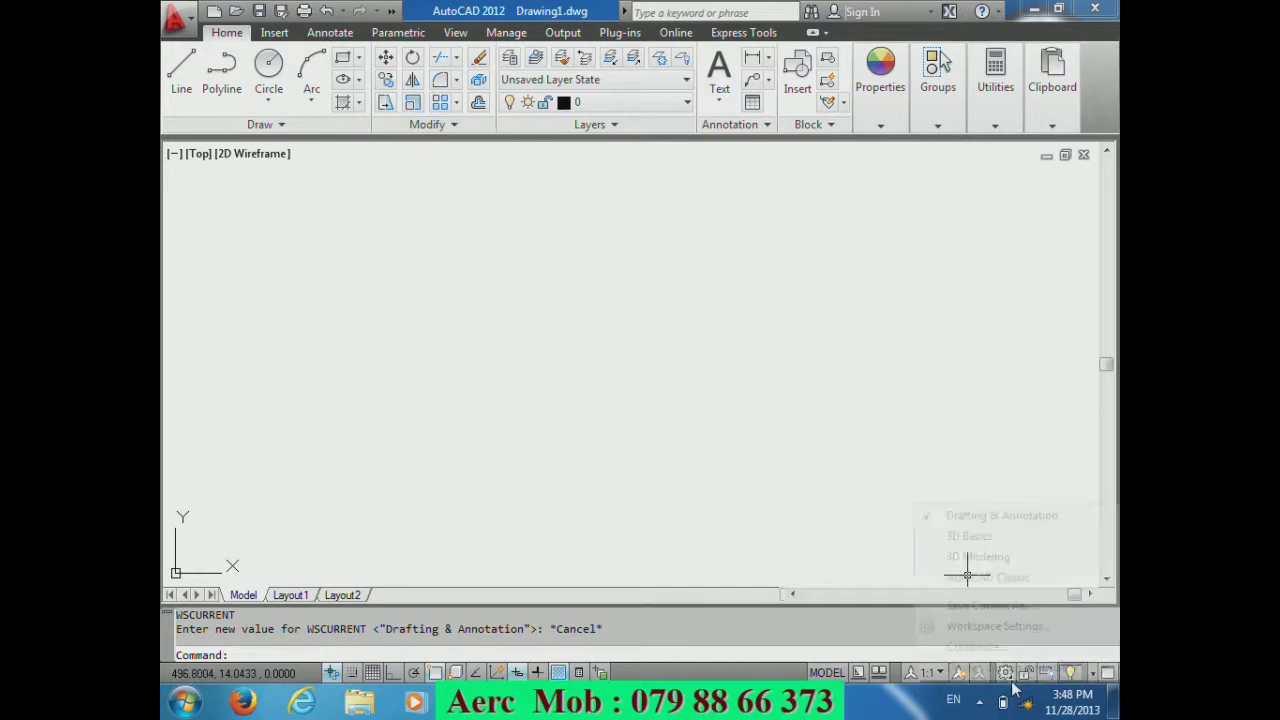
{"action": "left_click", "coordinate": [975, 577]}
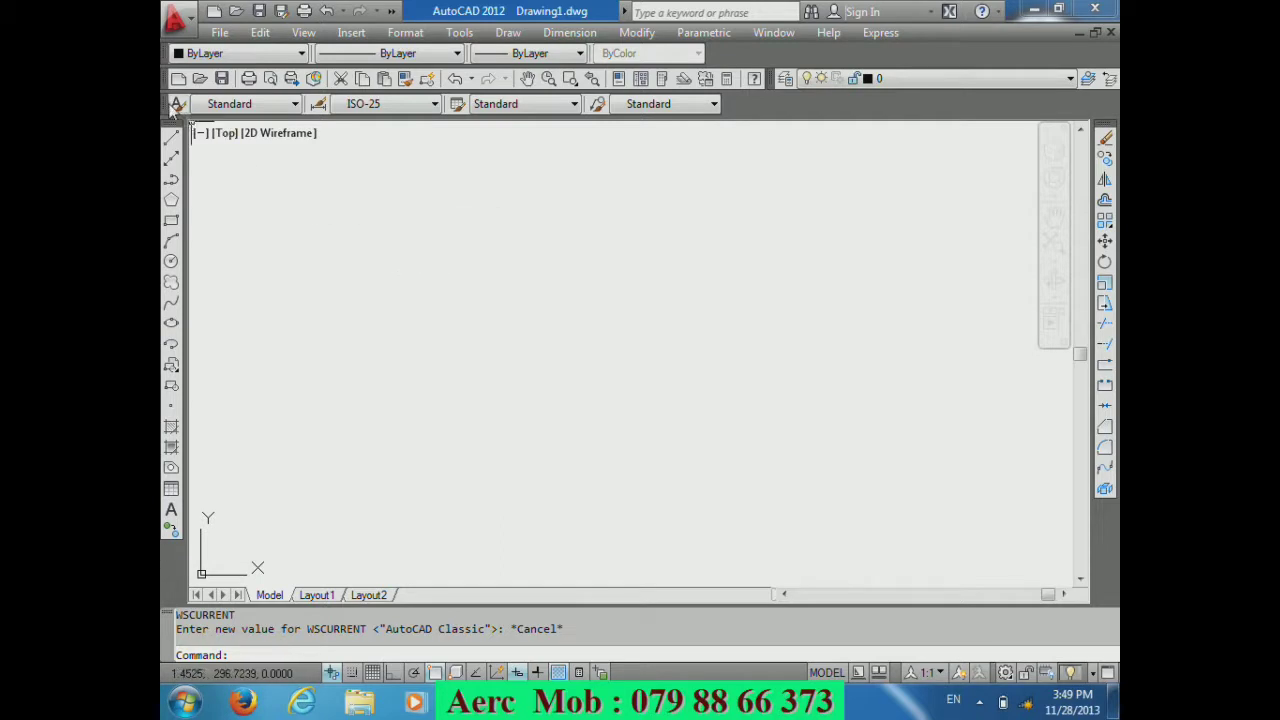
Undock and re-dock the layer, linetype and colour selectors at the start of the toolbar row
{"action": "left_click_drag", "start_coordinate": [168, 110], "coordinate": [420, 297]}
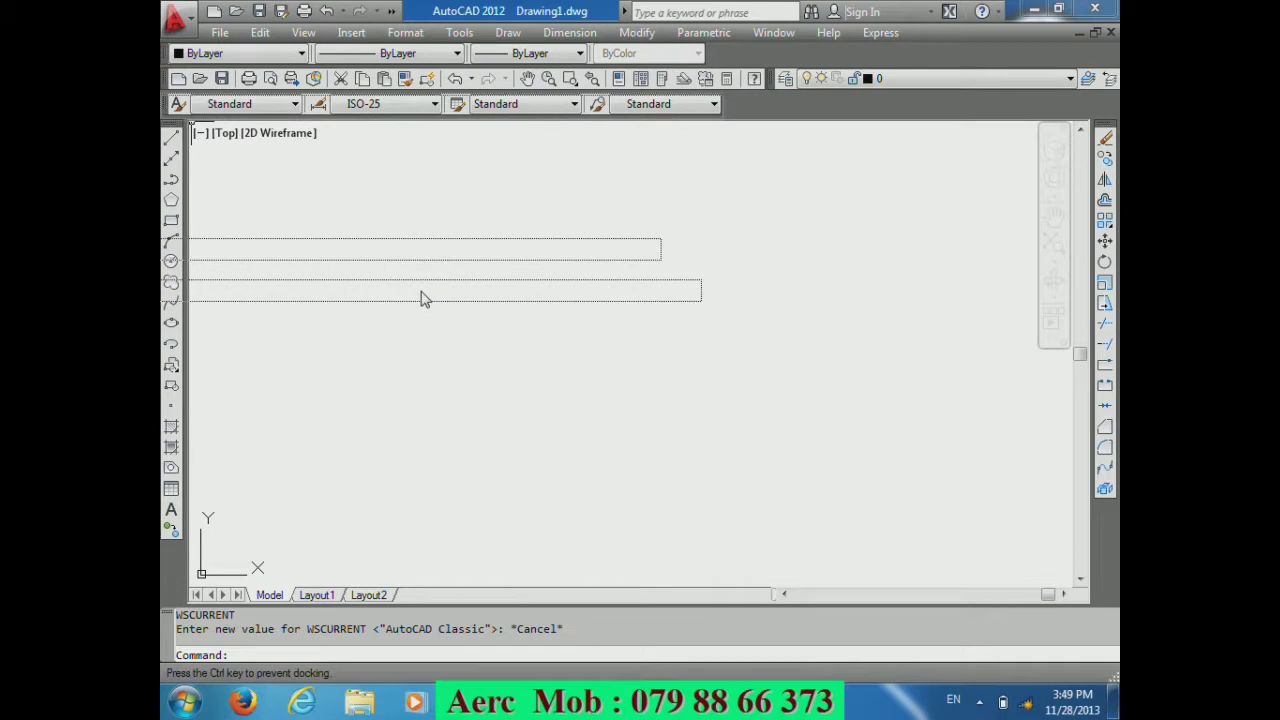
{"action": "left_click", "coordinate": [704, 283]}
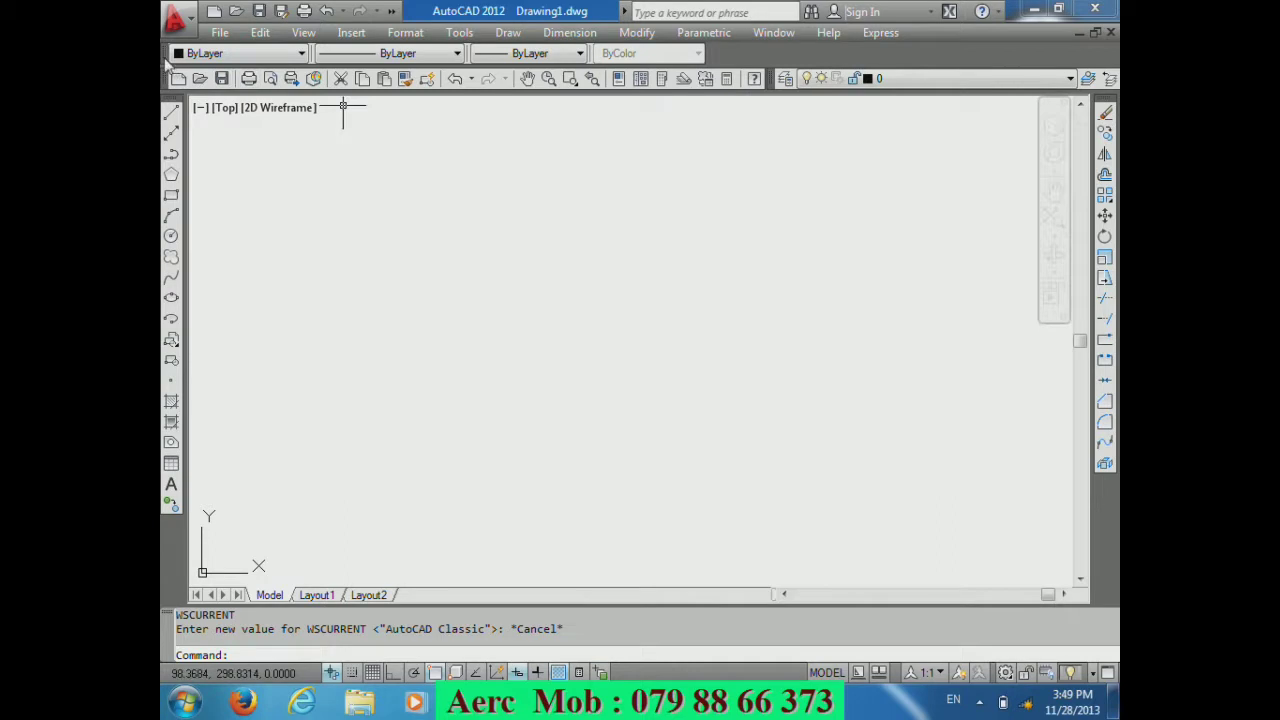
{"action": "left_click_drag", "start_coordinate": [166, 56], "coordinate": [271, 200]}
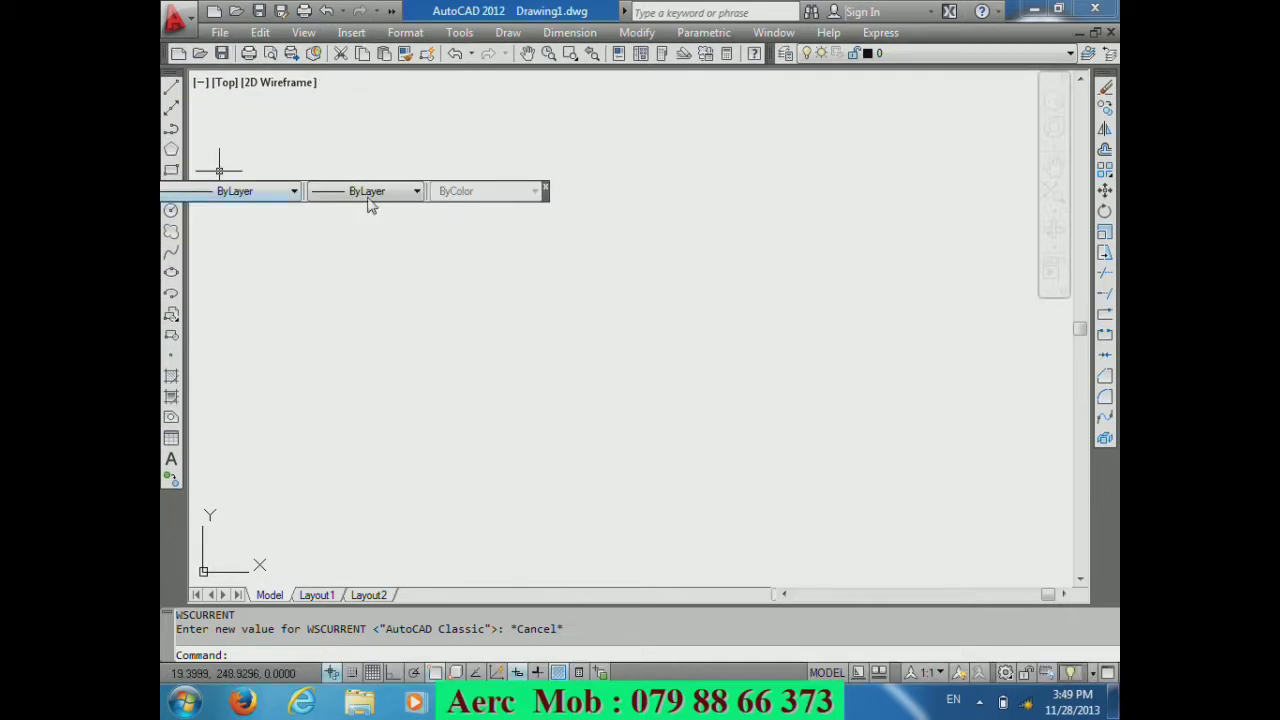
{"action": "mouse_move", "coordinate": [549, 200]}
{"action": "left_mouse_down"}
{"action": "mouse_move", "coordinate": [603, 128]}
{"action": "mouse_move", "coordinate": [603, 71]}
{"action": "left_mouse_up"}
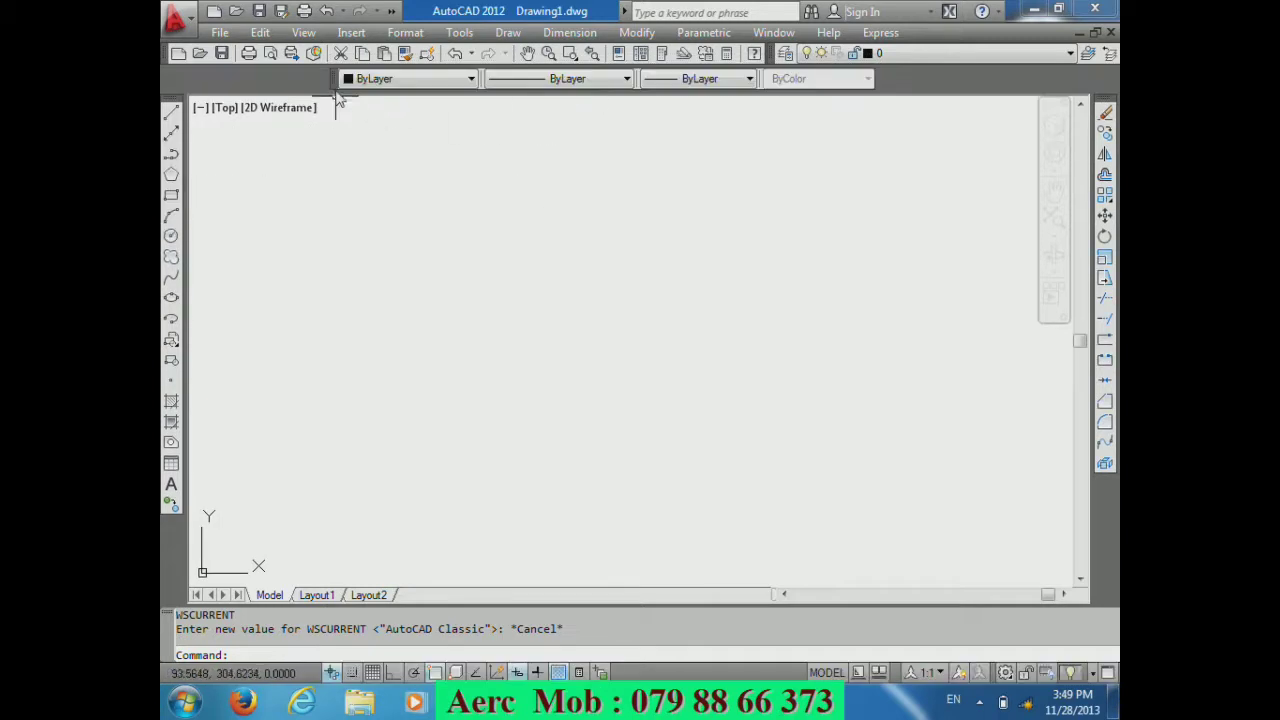
{"action": "left_click_drag", "start_coordinate": [337, 90], "coordinate": [190, 88]}
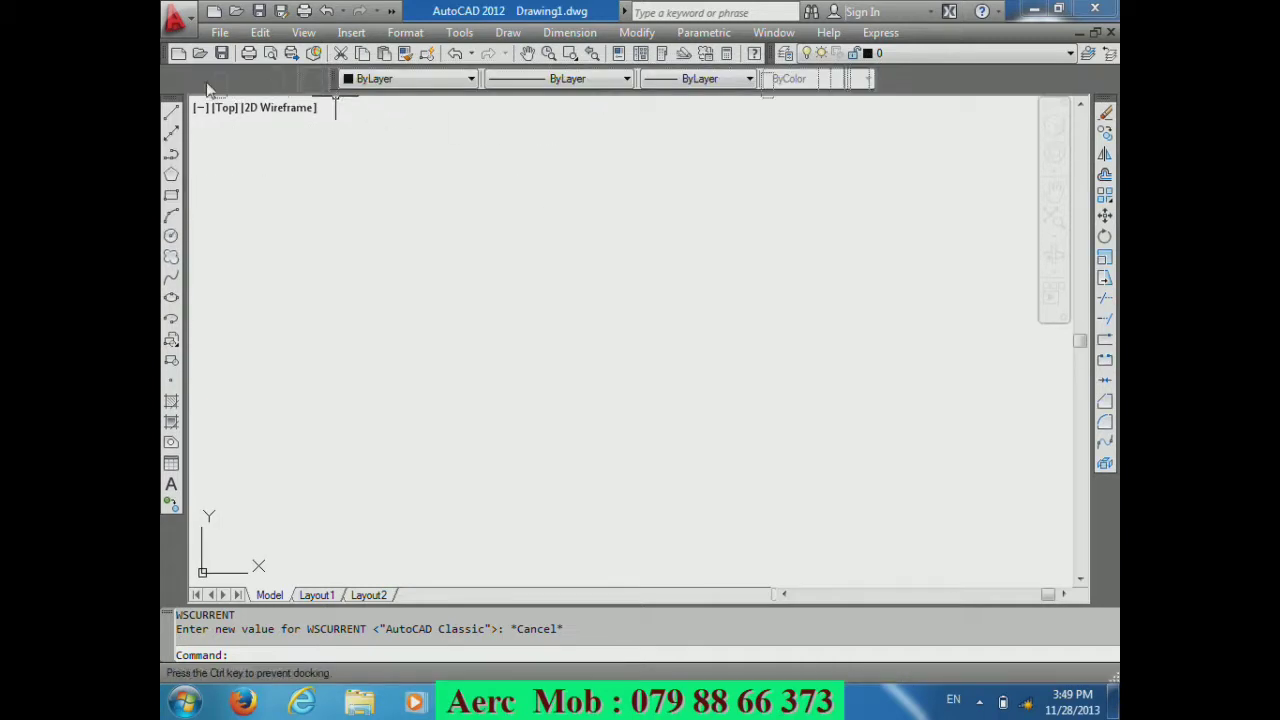
{"action": "left_click_drag", "start_coordinate": [179, 81], "coordinate": [166, 82]}
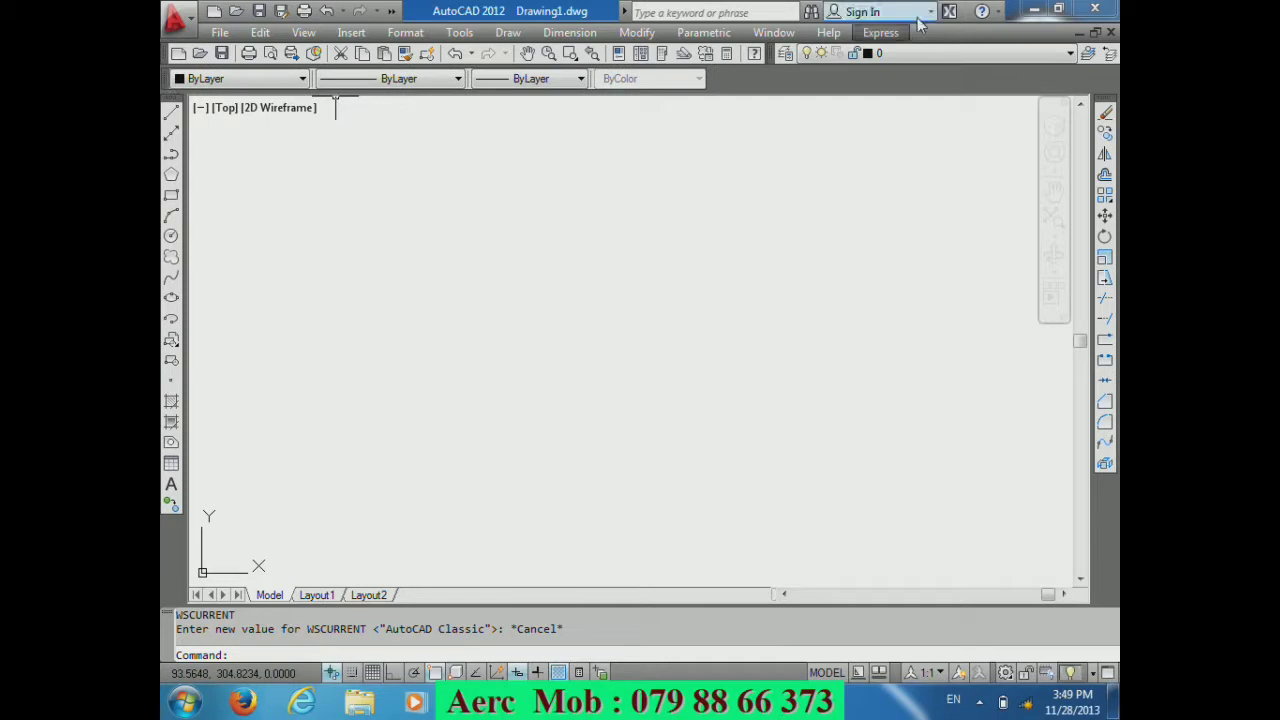
Rearrange the toolbars and dock the Properties toolbar beside the layer controls
{"action": "left_click_drag", "start_coordinate": [777, 60], "coordinate": [710, 85]}
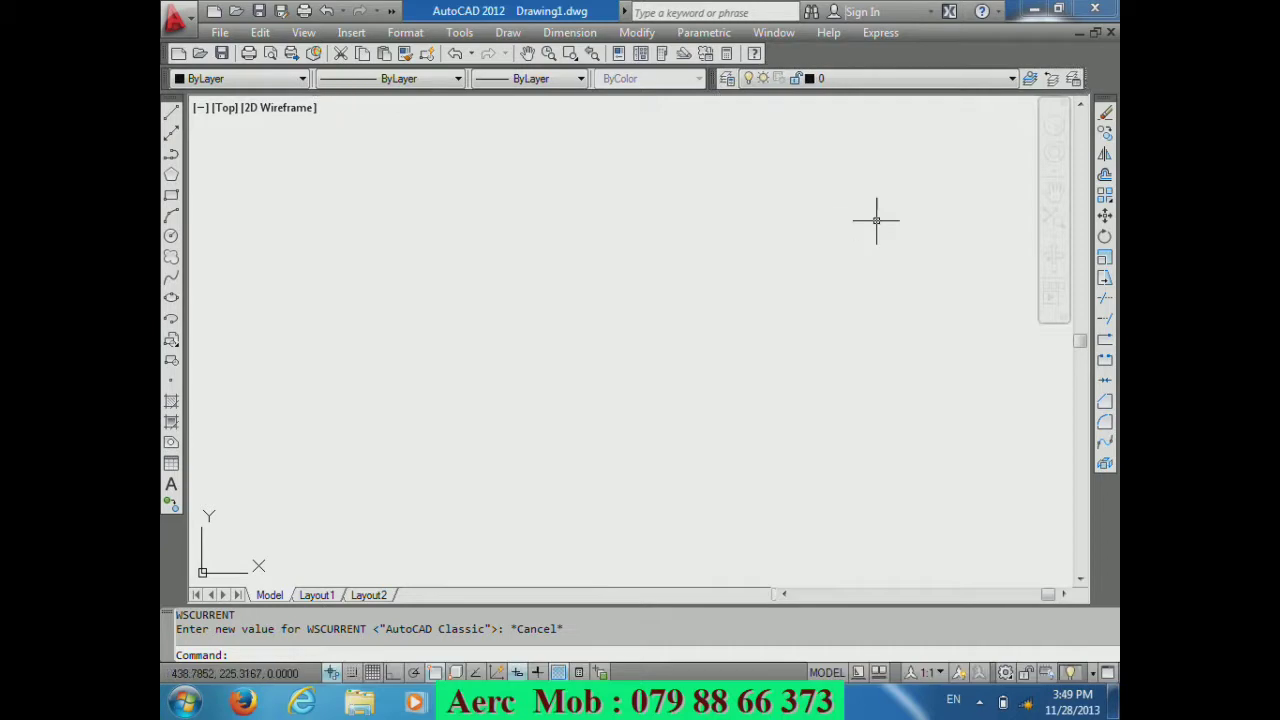
{"action": "mouse_move", "coordinate": [167, 78]}
{"action": "left_mouse_down"}
{"action": "mouse_move", "coordinate": [811, 272]}
{"action": "mouse_move", "coordinate": [818, 300]}
{"action": "left_mouse_up"}
{"action": "mouse_move", "coordinate": [720, 80]}
{"action": "left_mouse_down"}
{"action": "mouse_move", "coordinate": [258, 117]}
{"action": "mouse_move", "coordinate": [170, 82]}
{"action": "left_mouse_up"}
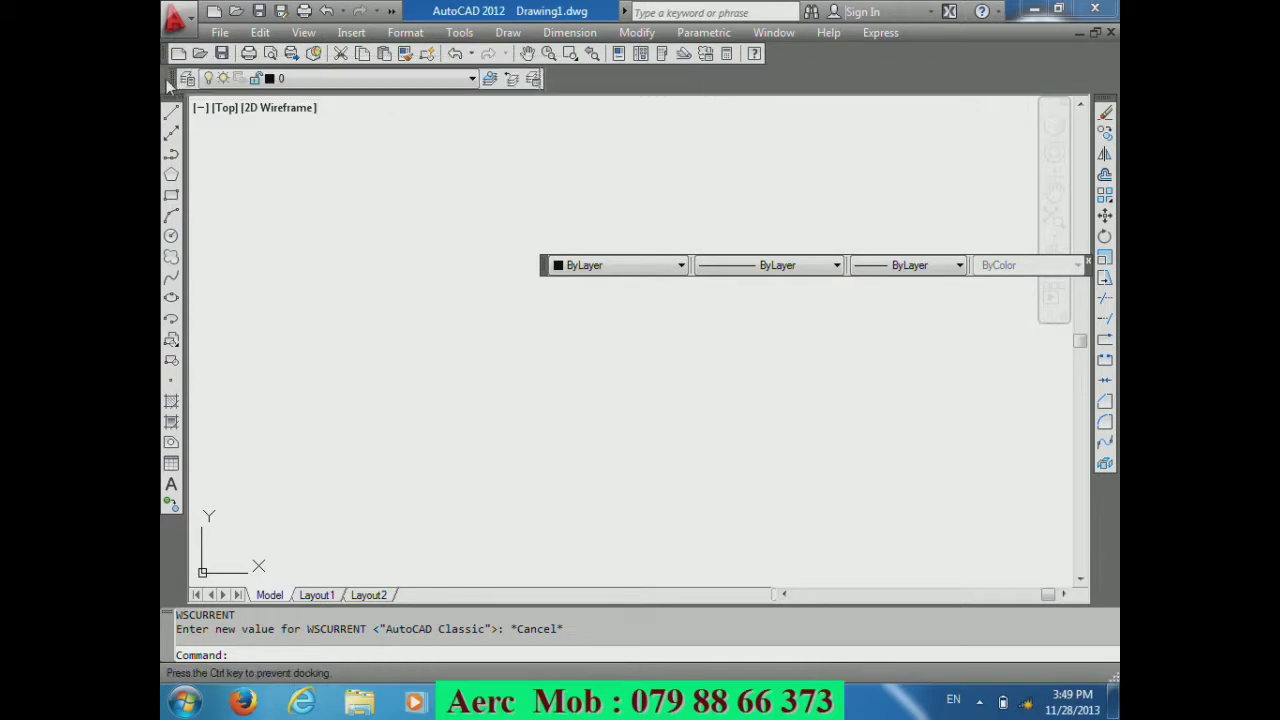
{"action": "left_click_drag", "start_coordinate": [543, 265], "coordinate": [560, 97]}
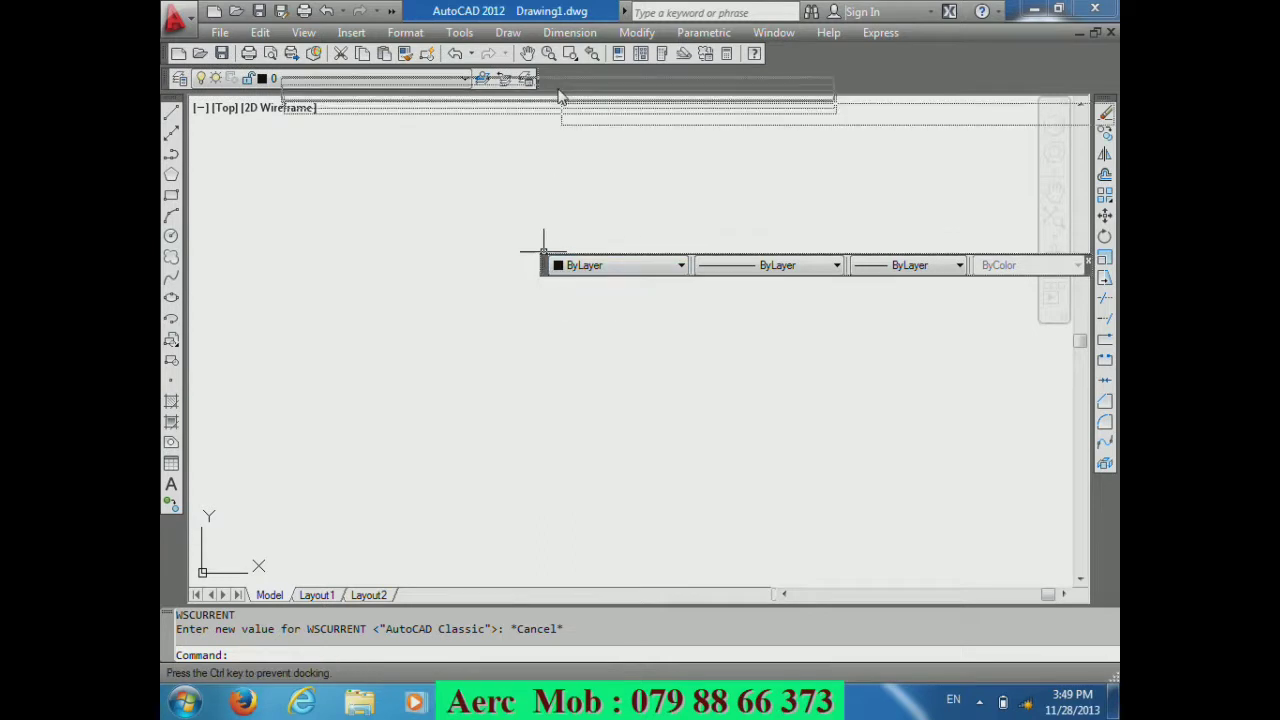
{"action": "left_click_drag", "start_coordinate": [568, 80], "coordinate": [568, 80]}
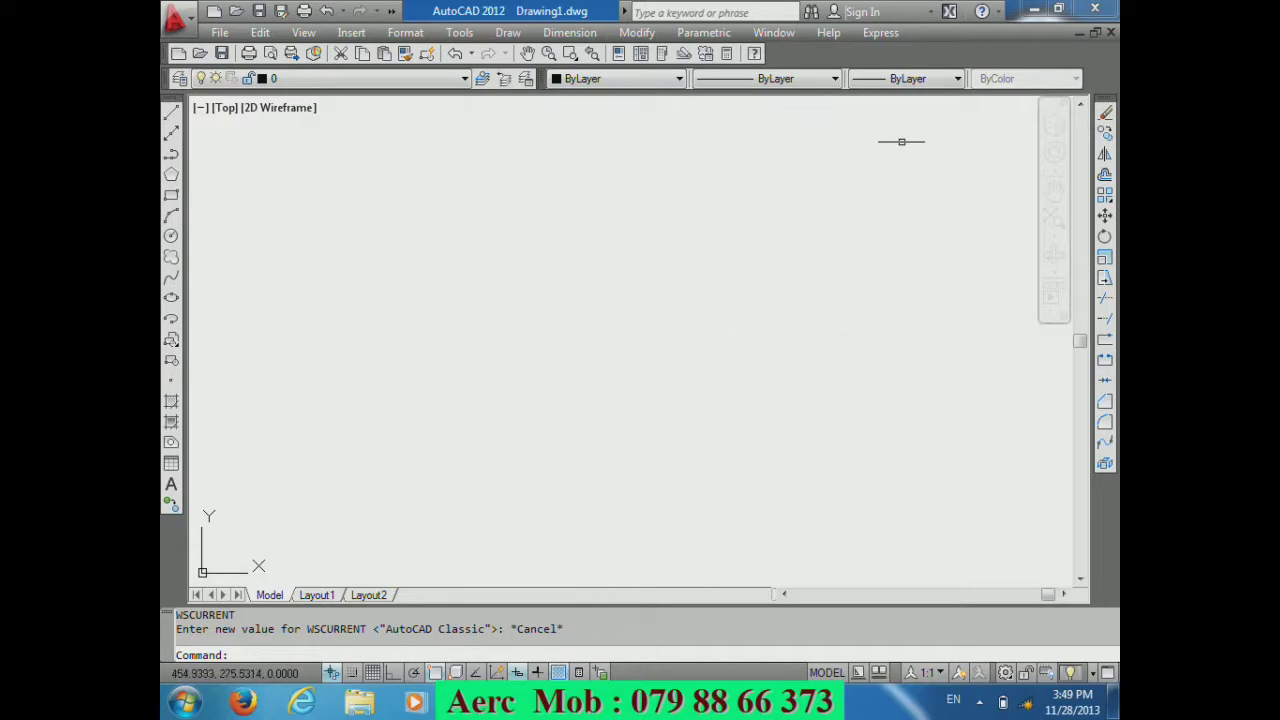
Show the Orbit and View toolbars, docking View at the top and Orbit beside the drawing tools
{"action": "right_click", "coordinate": [648, 58]}
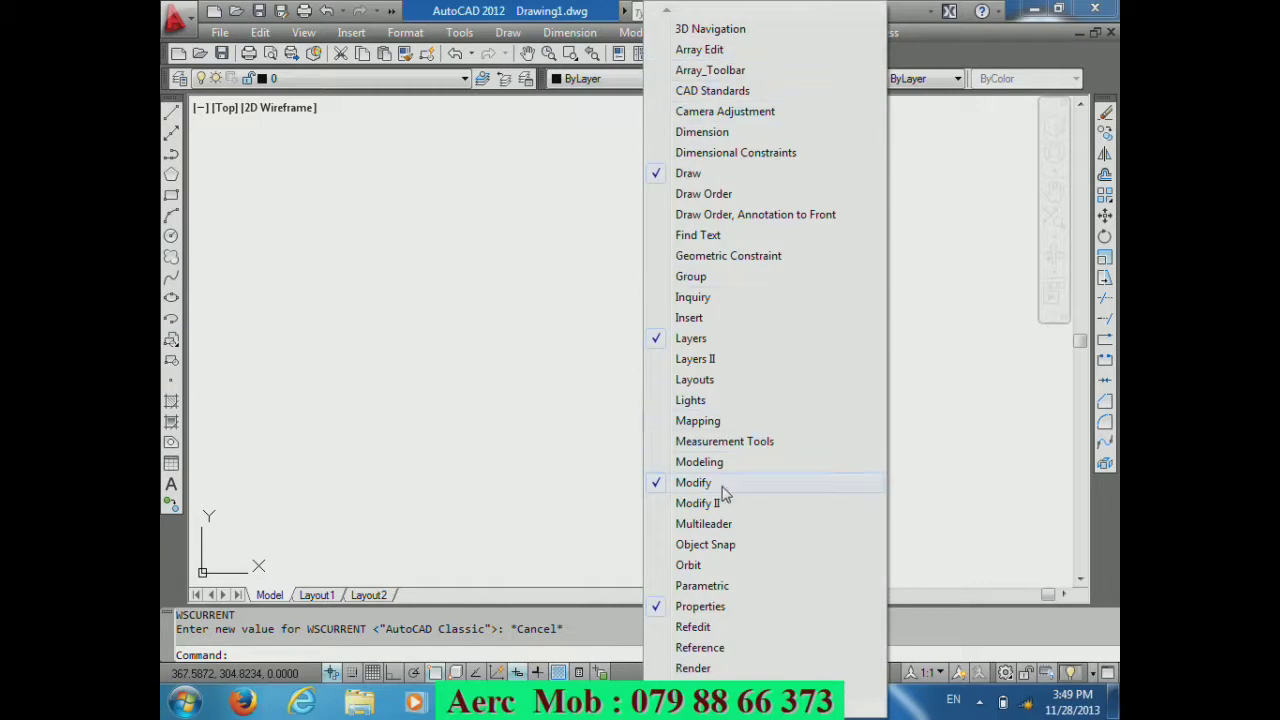
{"action": "left_click", "coordinate": [470, 334]}
{"action": "left_click", "coordinate": [470, 334]}
{"action": "left_click", "coordinate": [518, 174]}
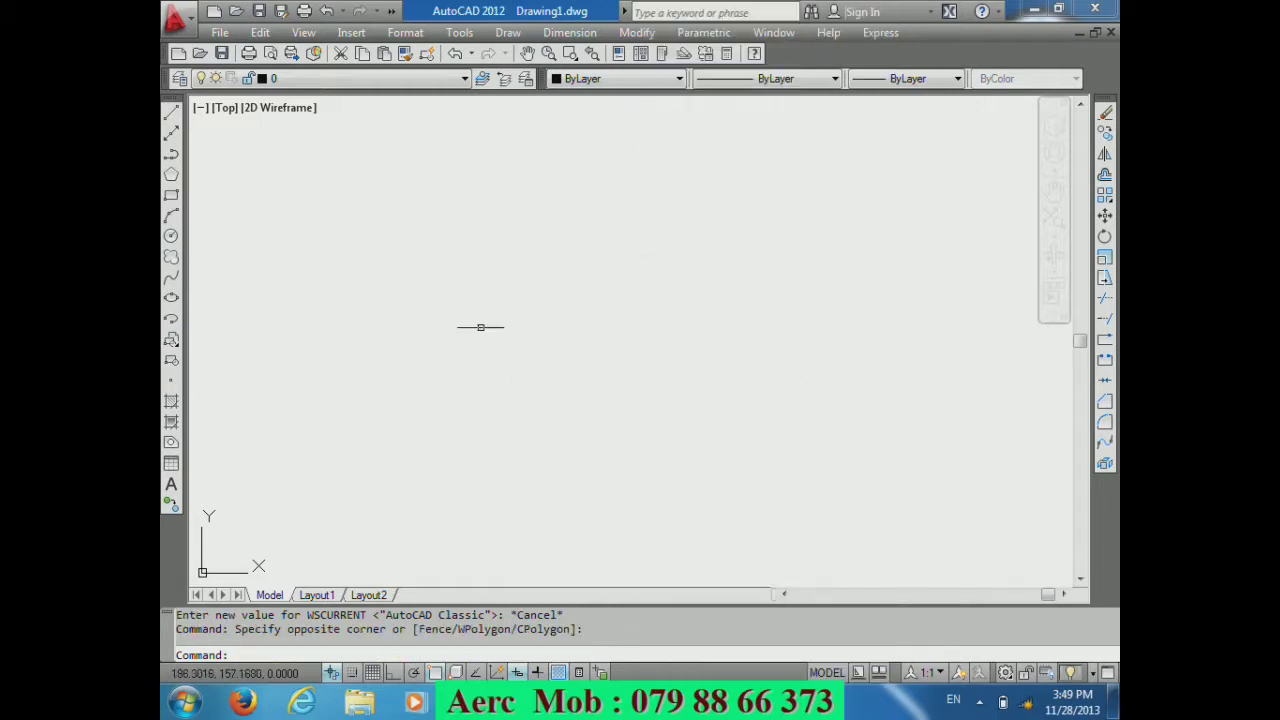
{"action": "right_click", "coordinate": [922, 60]}
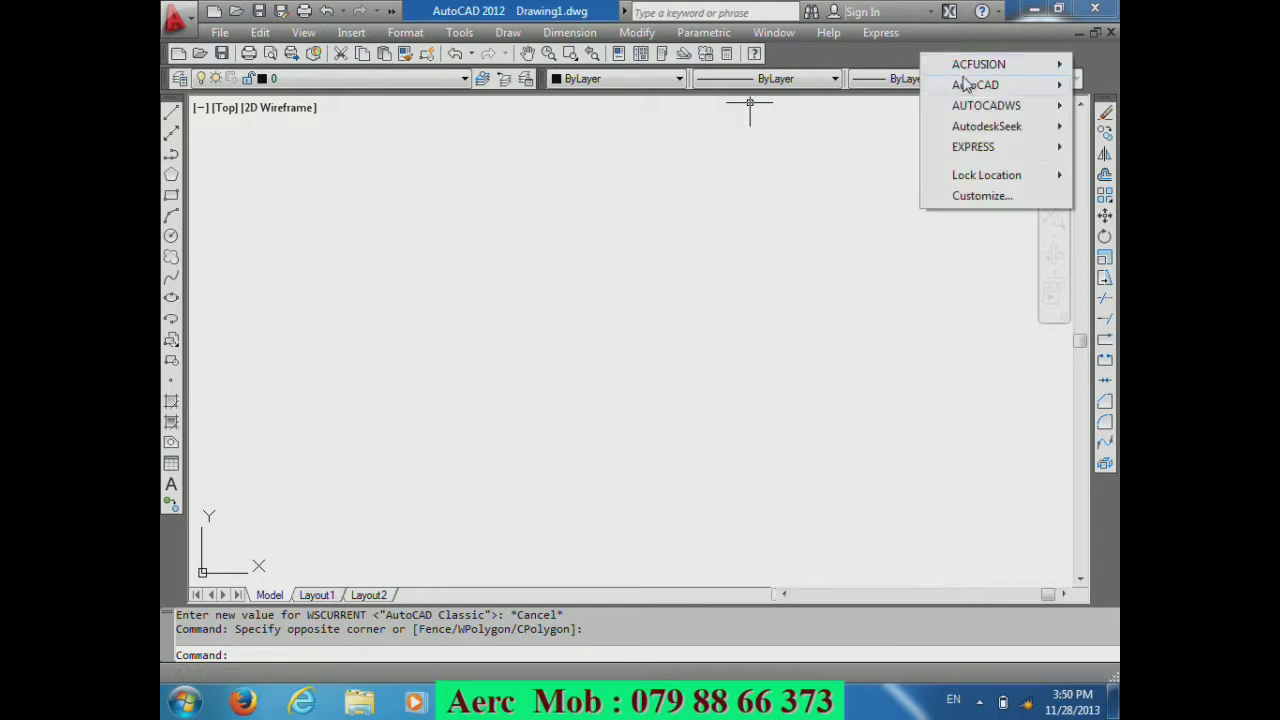
{"action": "mouse_move", "coordinate": [975, 85]}
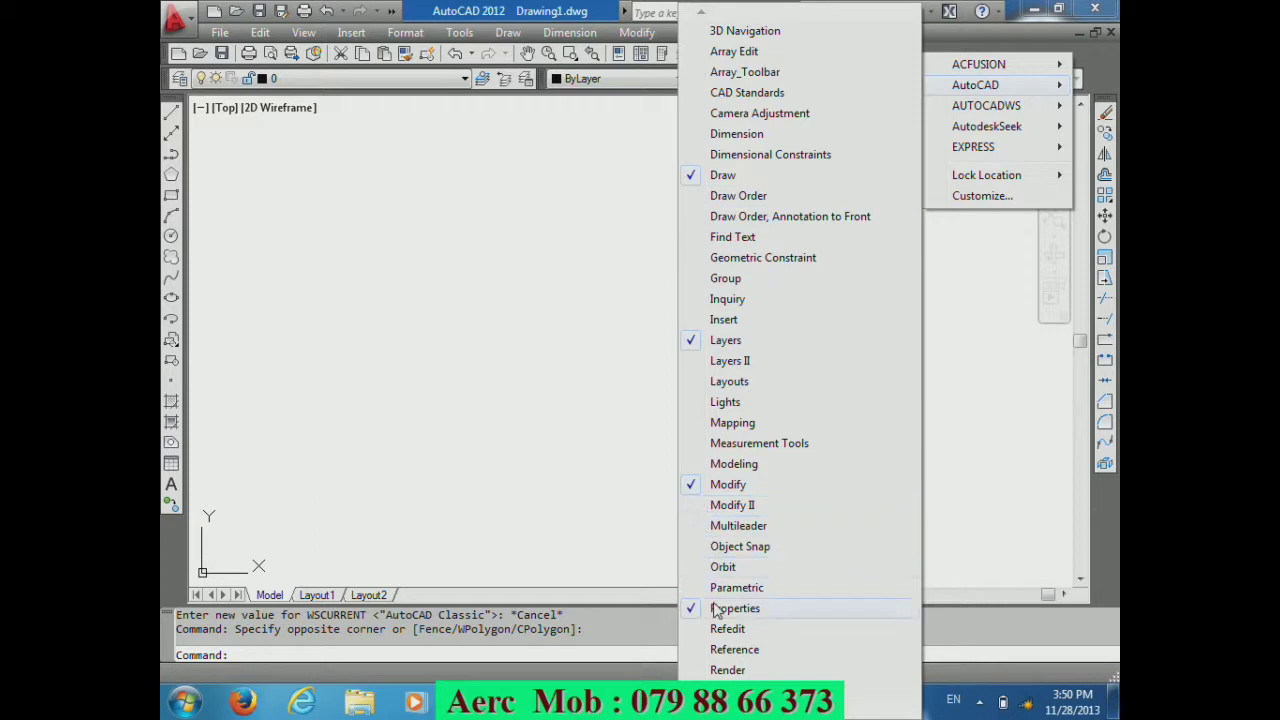
{"action": "left_click", "coordinate": [712, 568]}
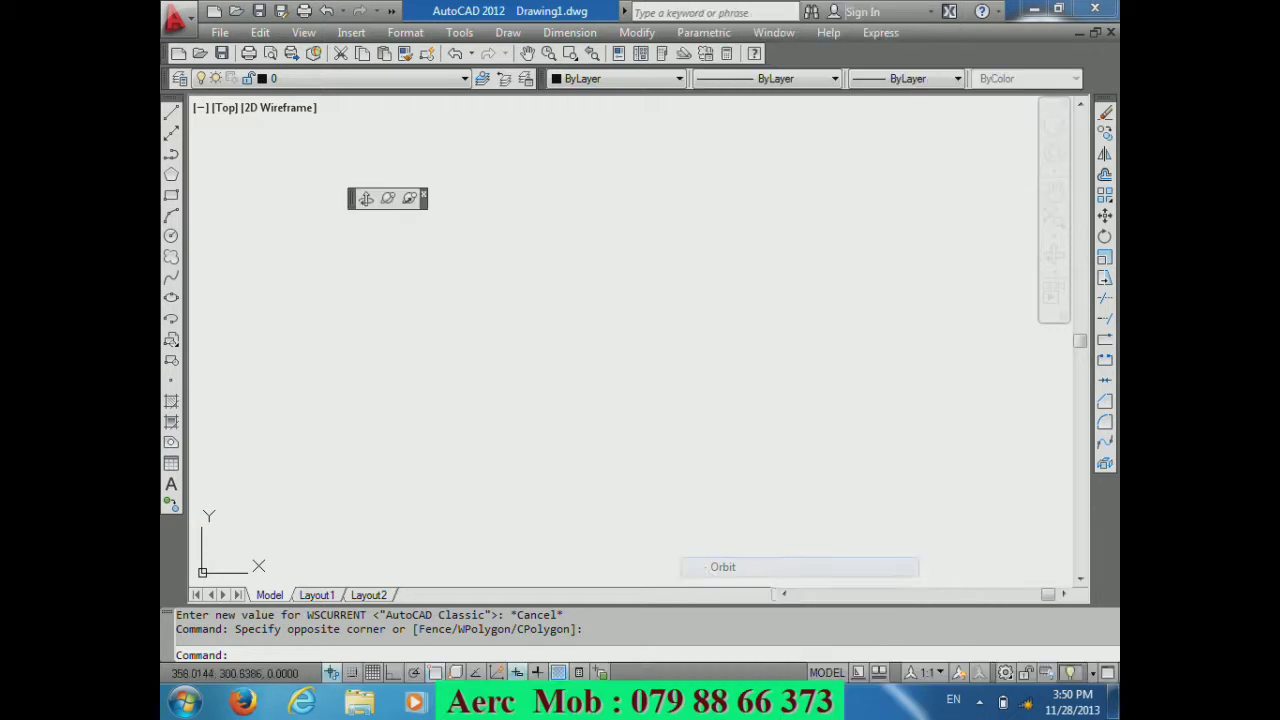
{"action": "right_click", "coordinate": [828, 67]}
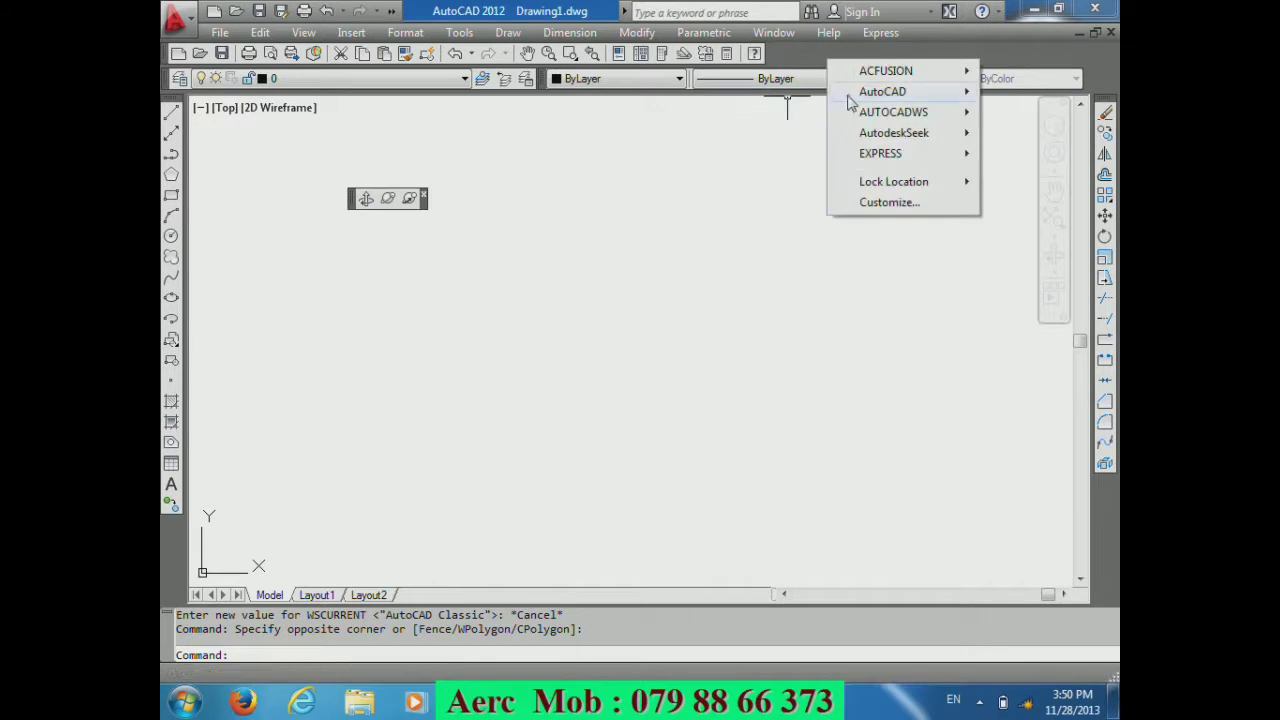
{"action": "mouse_move", "coordinate": [882, 91]}
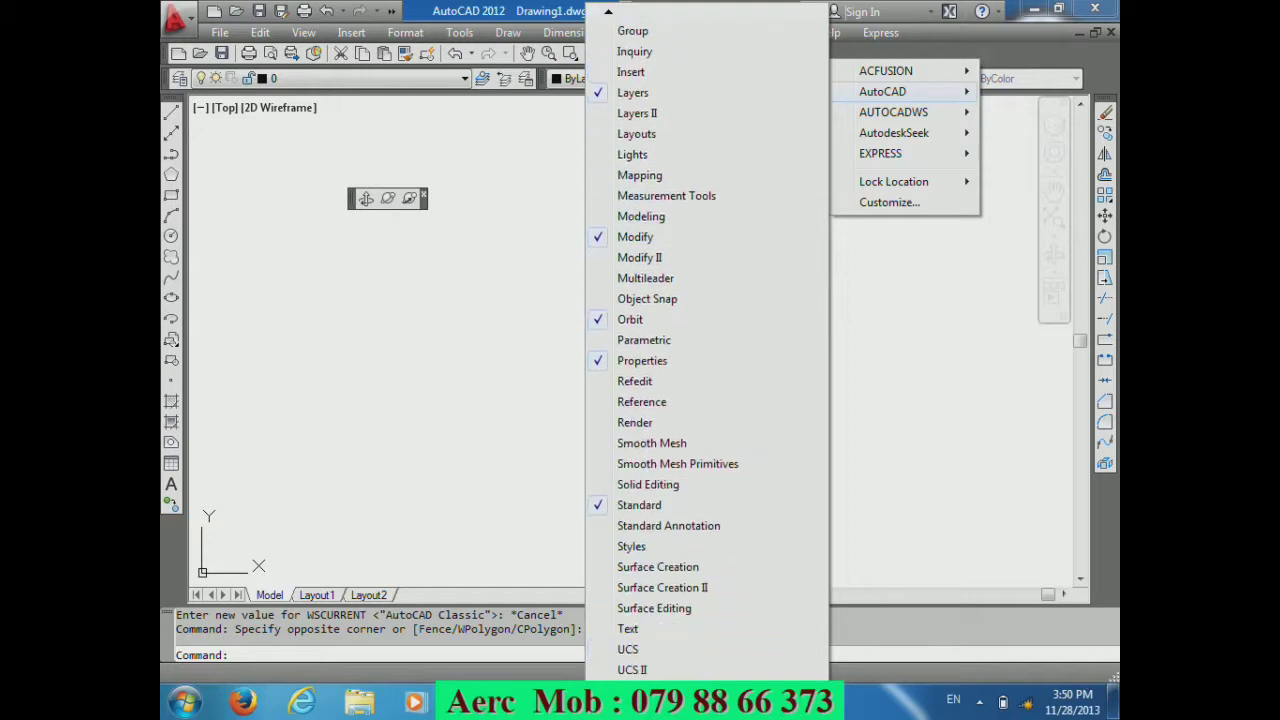
{"action": "left_click", "coordinate": [632, 670]}
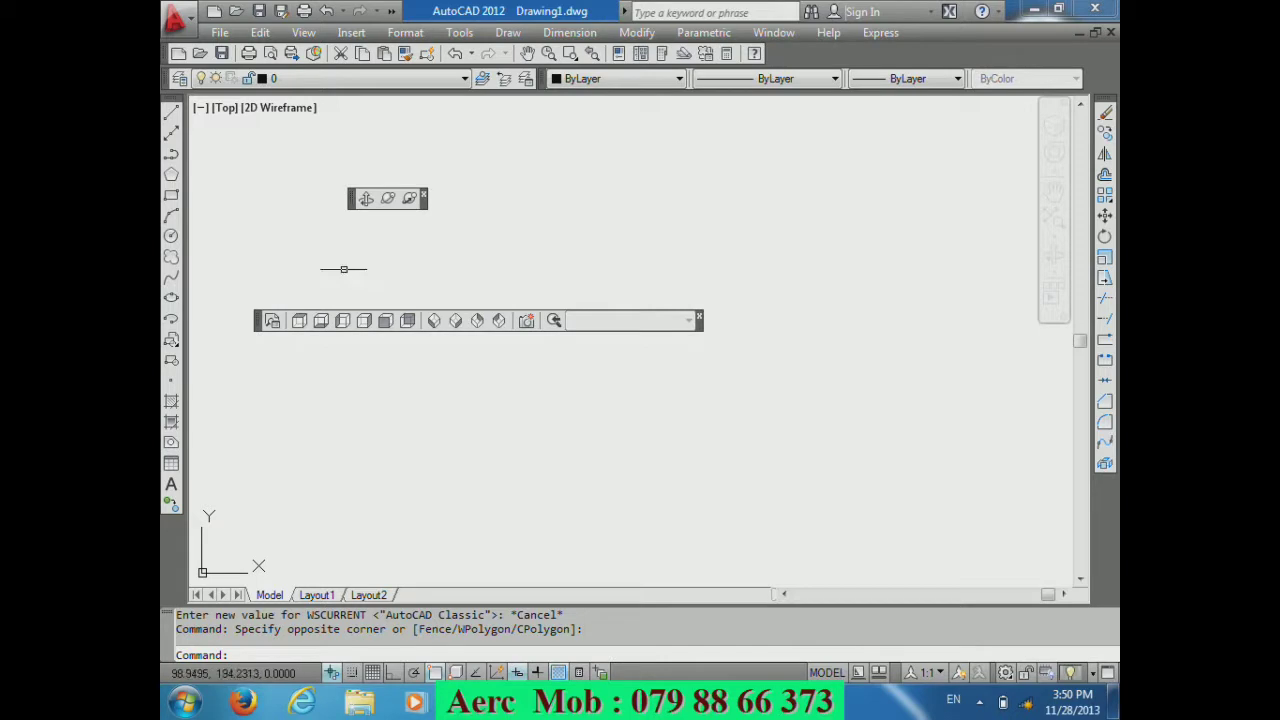
{"action": "left_click_drag", "start_coordinate": [262, 320], "coordinate": [797, 52]}
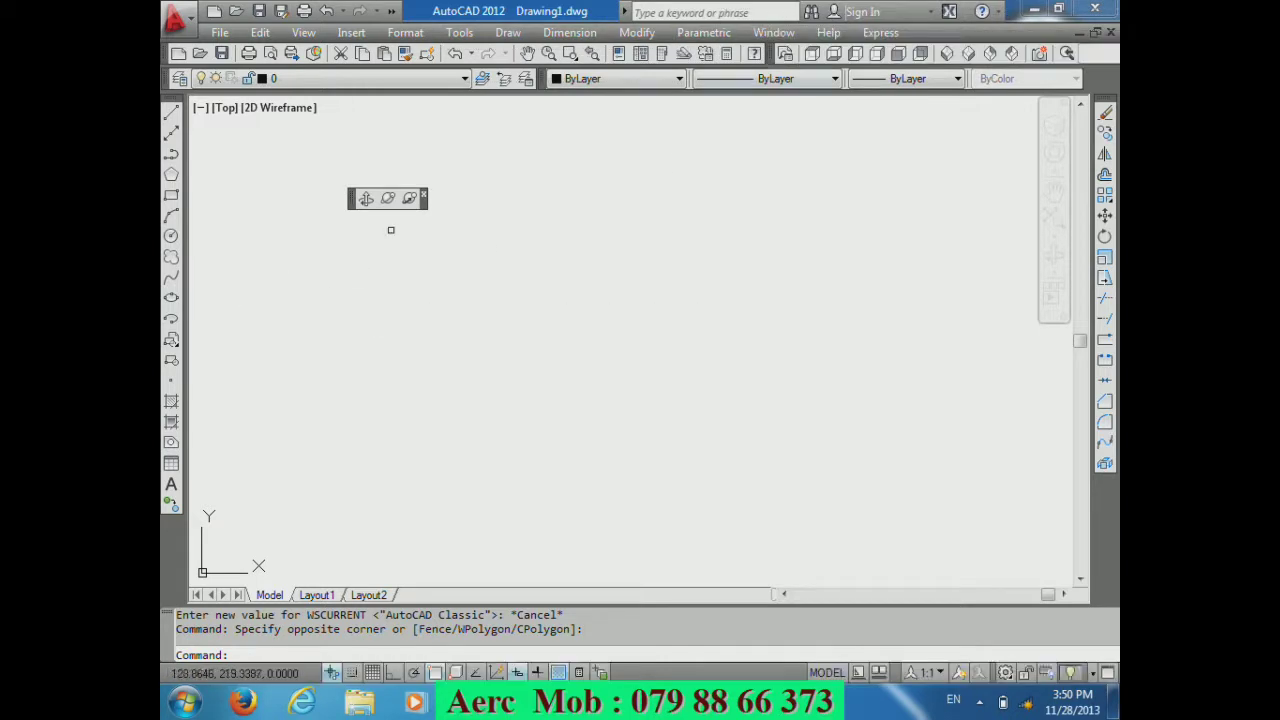
{"action": "mouse_move", "coordinate": [347, 199]}
{"action": "left_mouse_down"}
{"action": "mouse_move", "coordinate": [185, 563]}
{"action": "mouse_move", "coordinate": [175, 548]}
{"action": "left_mouse_up"}
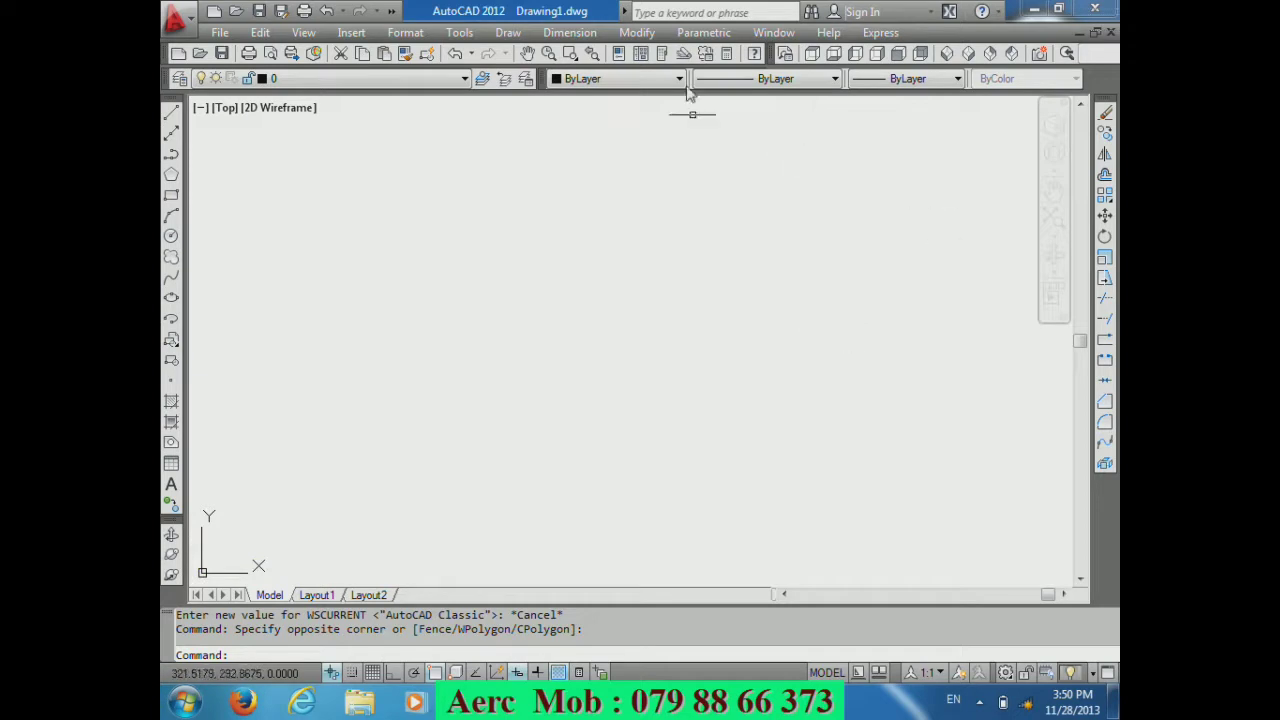
Show the Visual Styles toolbar and dock it beside the editing tools
{"action": "right_click", "coordinate": [672, 56]}
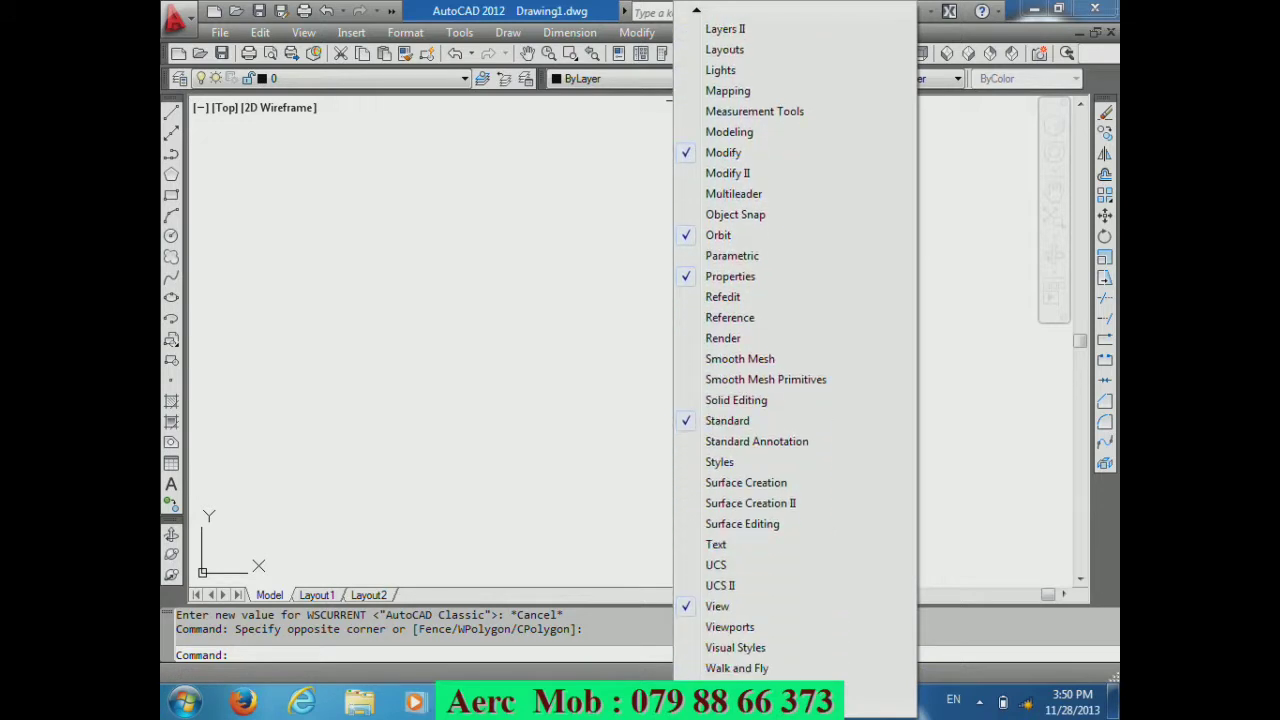
{"action": "left_click", "coordinate": [735, 647]}
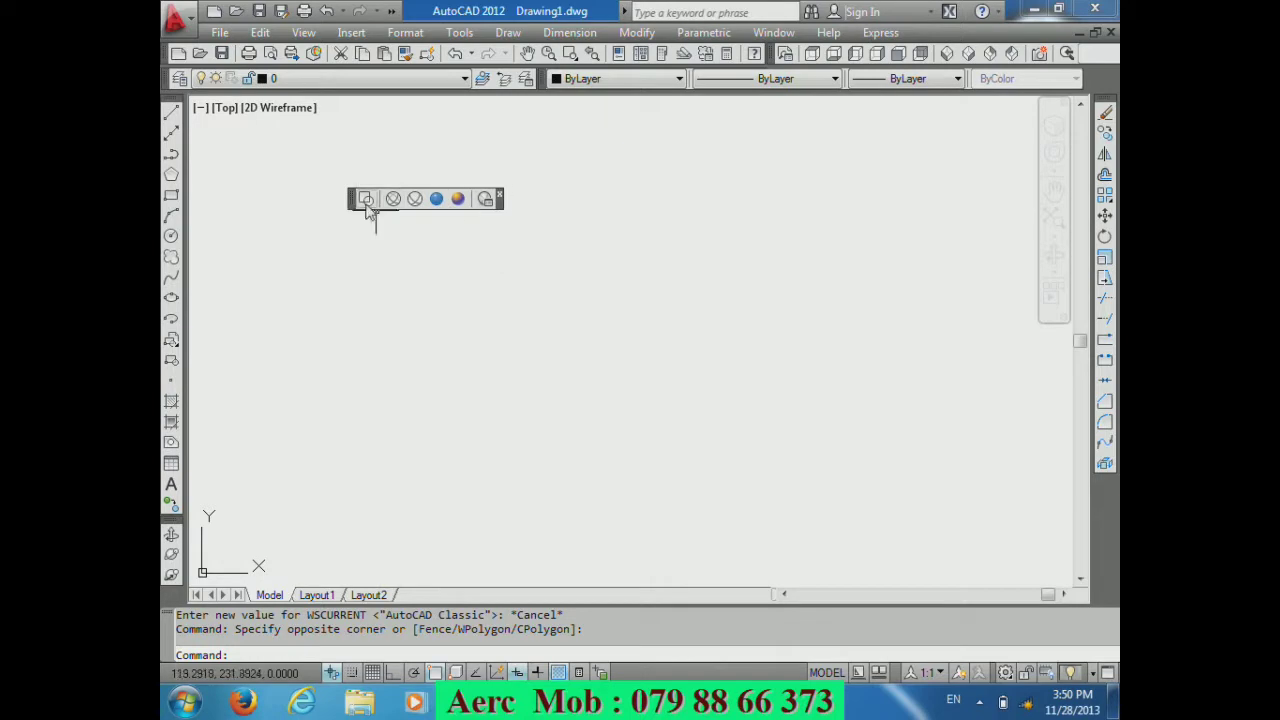
{"action": "left_click_drag", "start_coordinate": [356, 203], "coordinate": [1010, 420]}
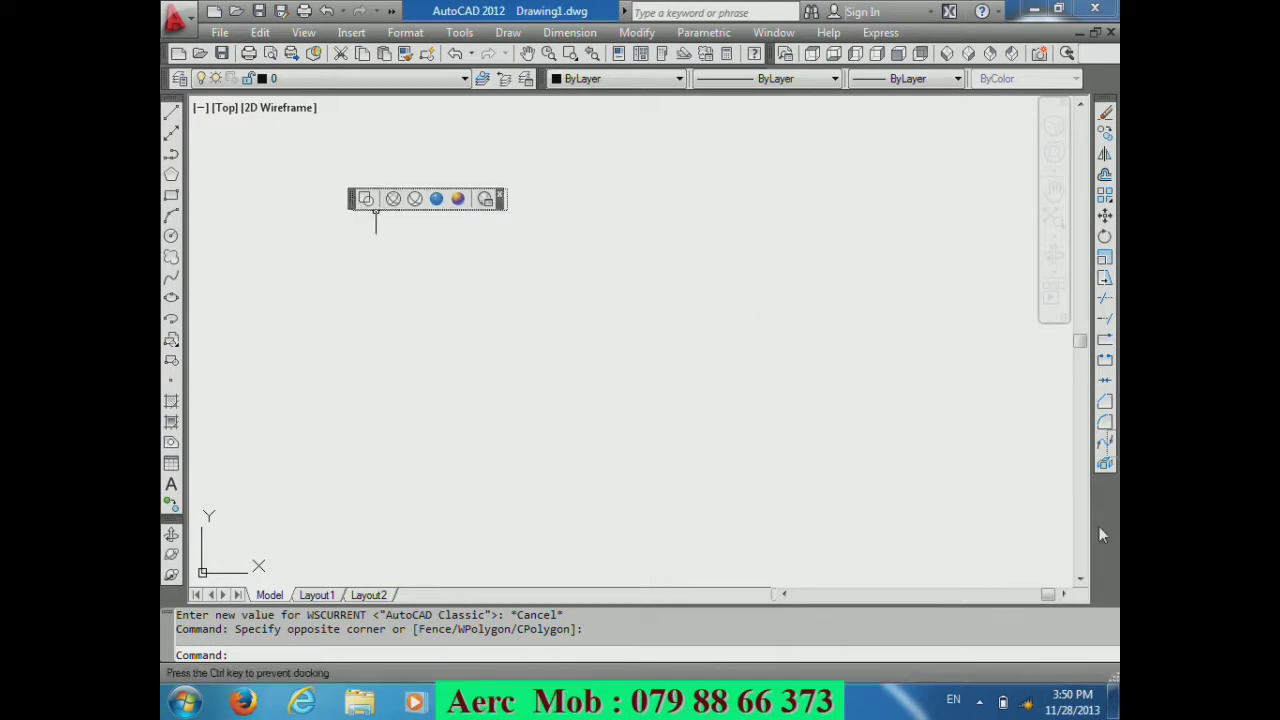
{"action": "left_click_drag", "start_coordinate": [1097, 527], "coordinate": [1098, 528]}
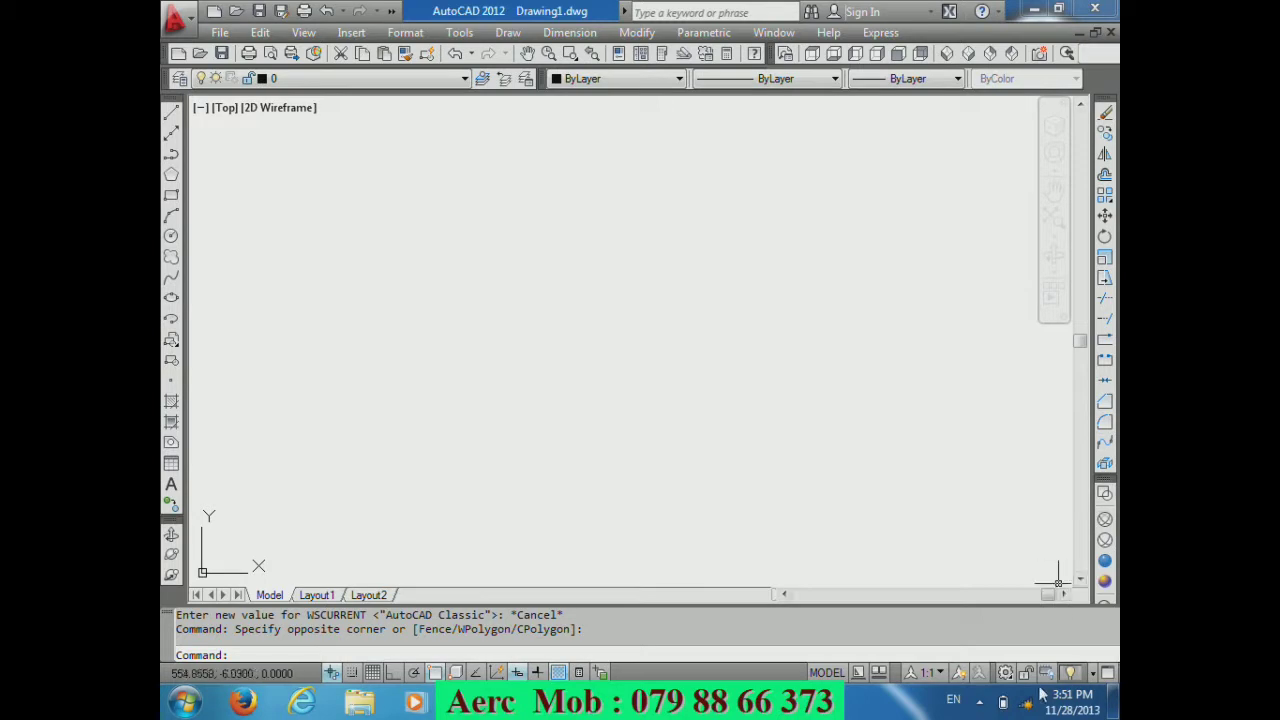
Save the current toolbar layout as a new workspace named 'Special Page'
{"action": "left_click", "coordinate": [1010, 678]}
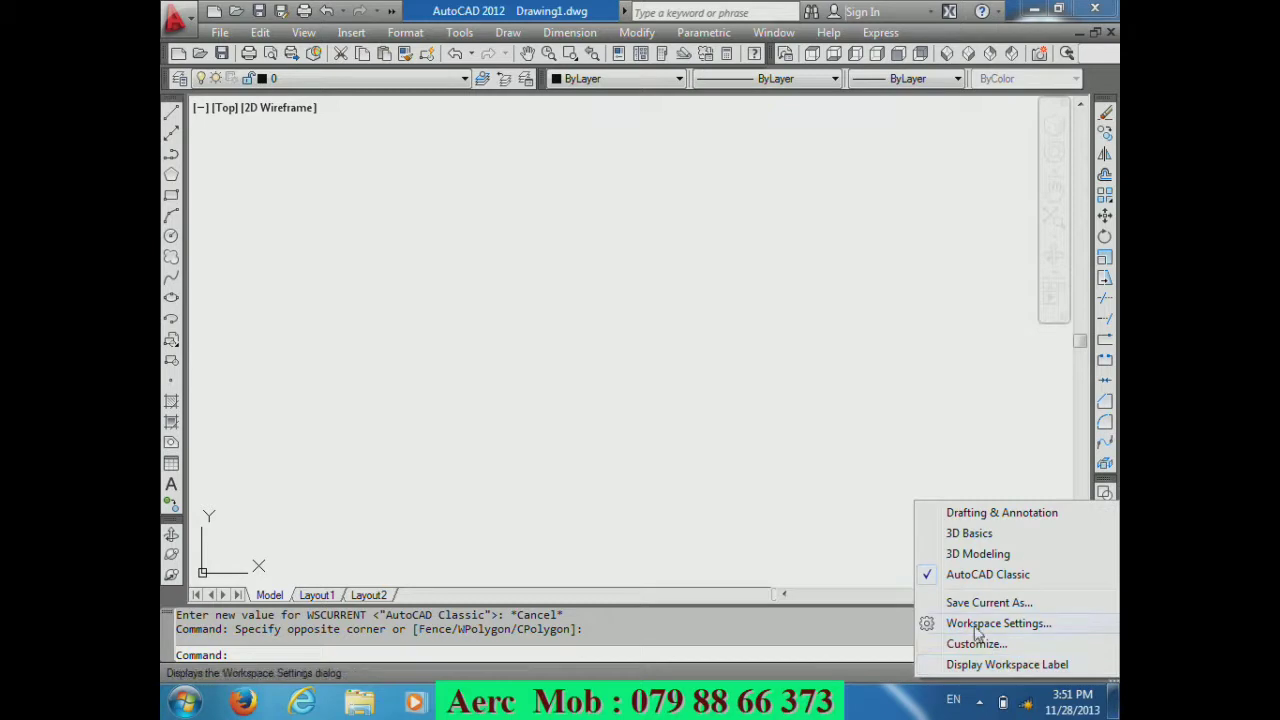
{"action": "left_click", "coordinate": [960, 603]}
{"action": "type", "text": "Special Page"}
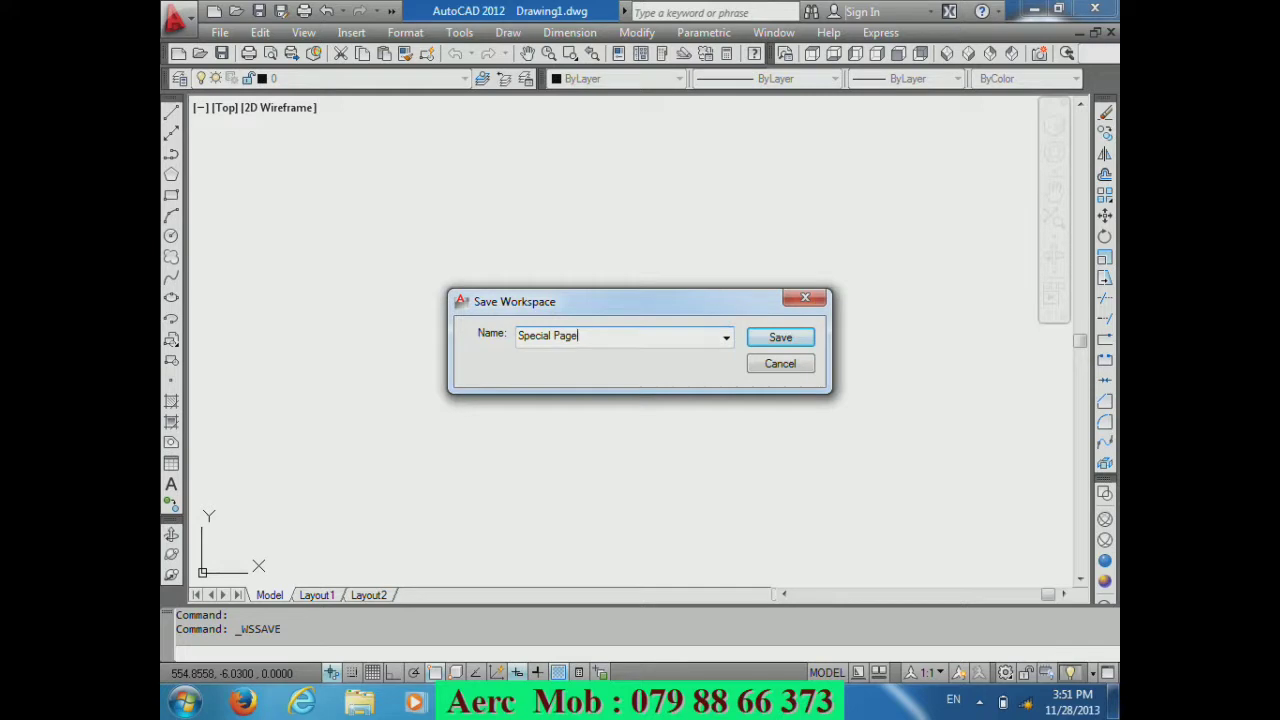
{"action": "key", "text": "Return"}
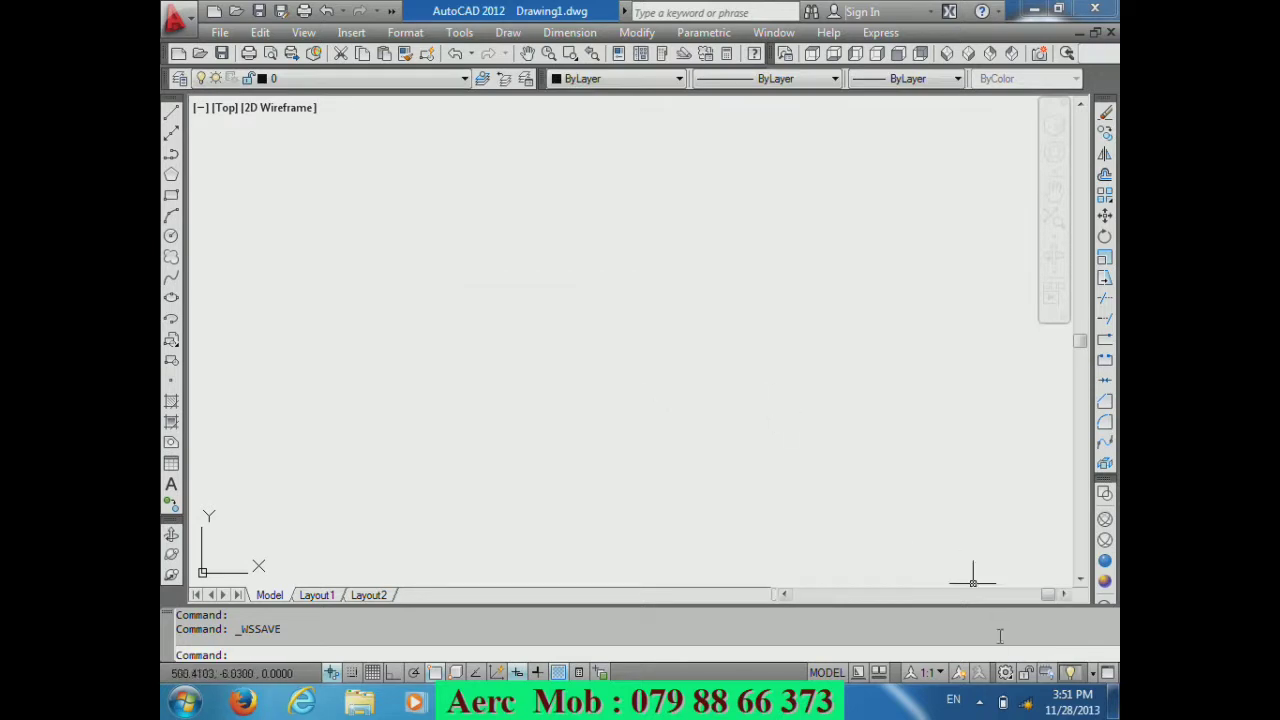
{"action": "left_click", "coordinate": [1005, 672]}
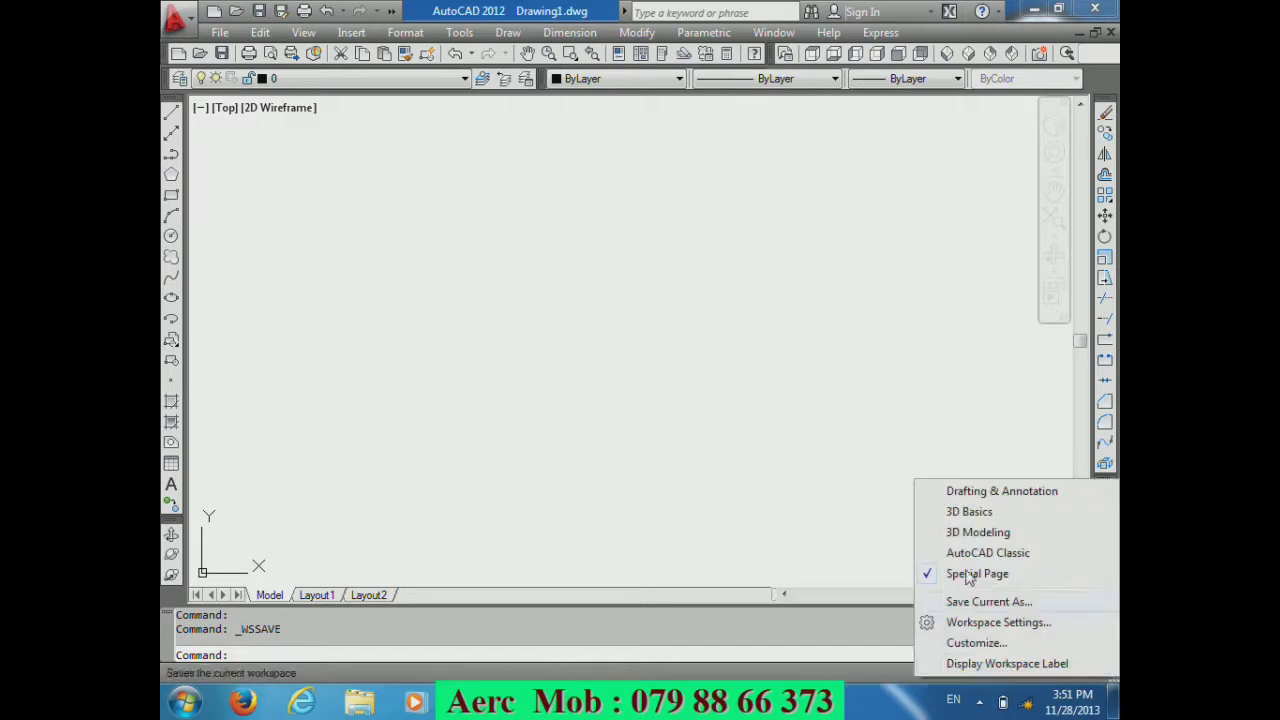
Switch to Drafting & Annotation, then AutoCAD Classic, then back to the Special Page workspace
{"action": "left_click", "coordinate": [995, 491]}
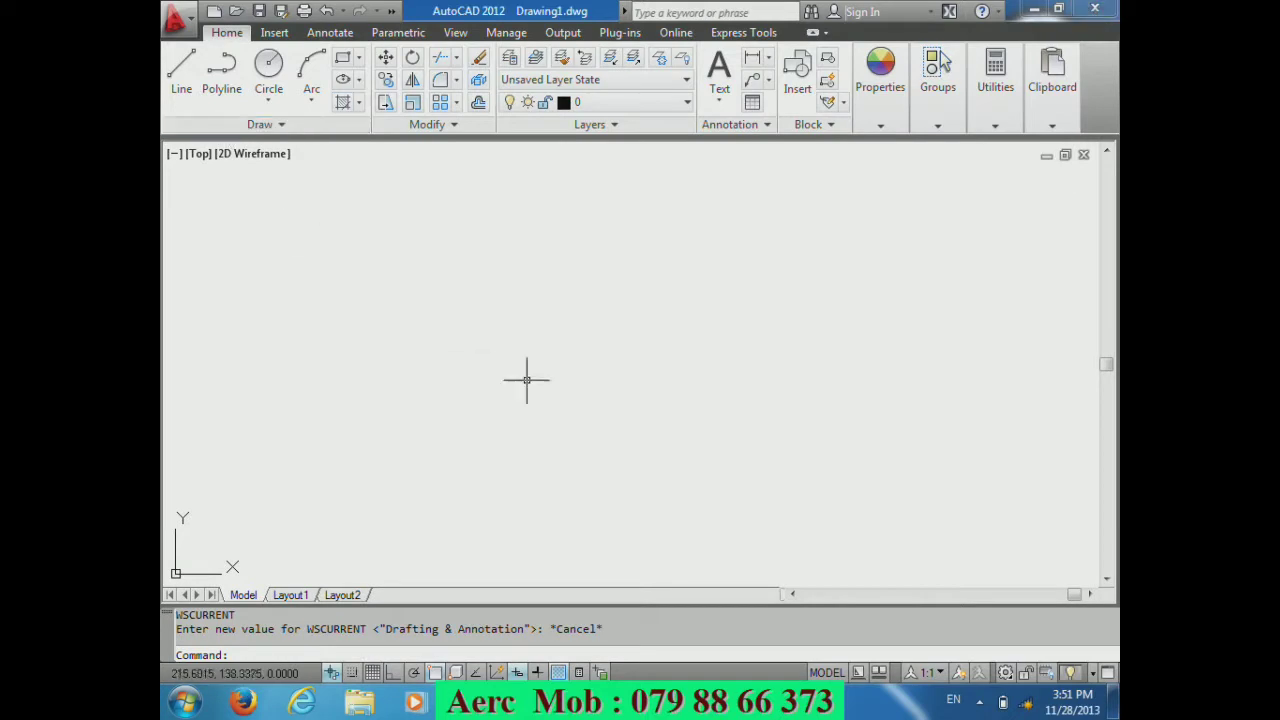
{"action": "left_click", "coordinate": [1005, 672]}
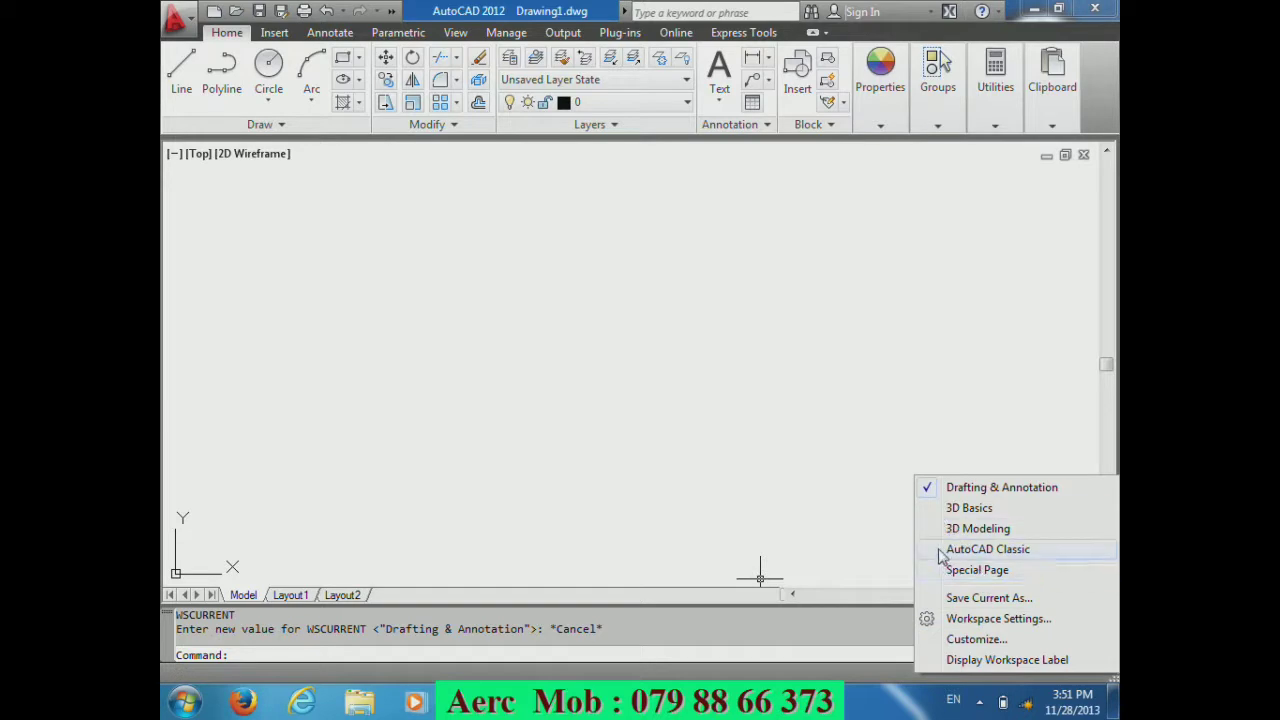
{"action": "left_click", "coordinate": [940, 556]}
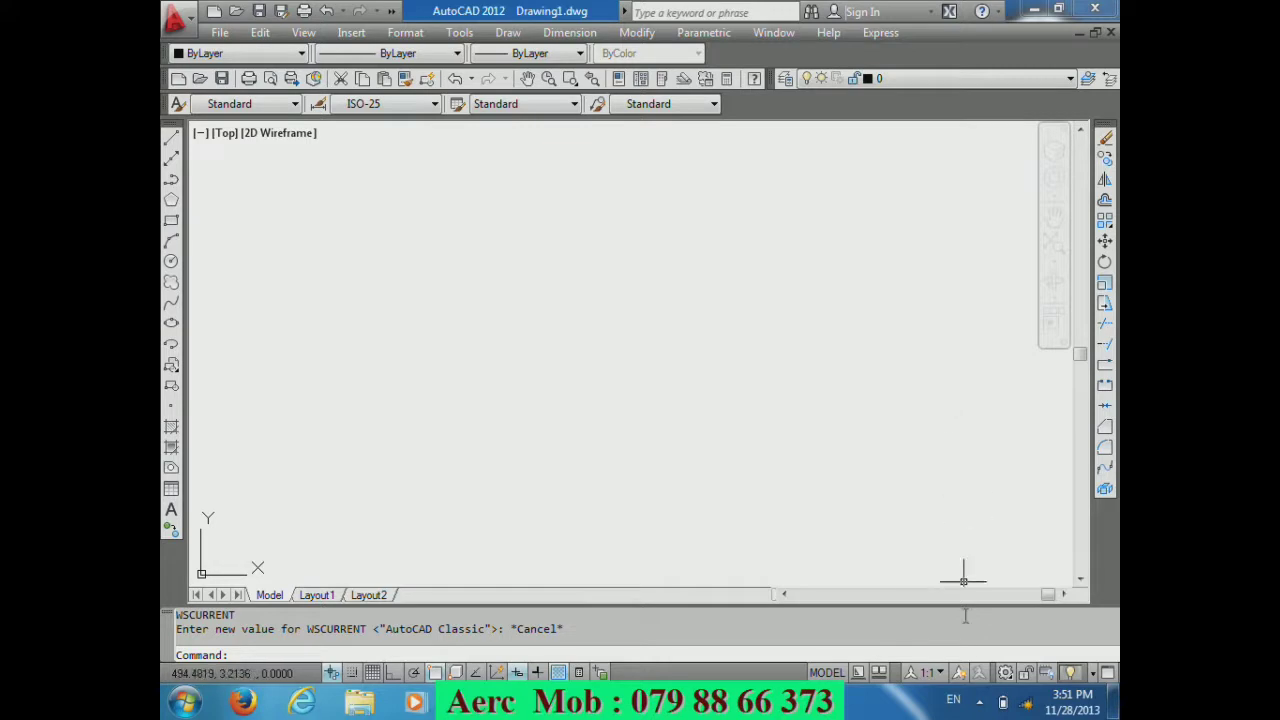
{"action": "left_click", "coordinate": [979, 672]}
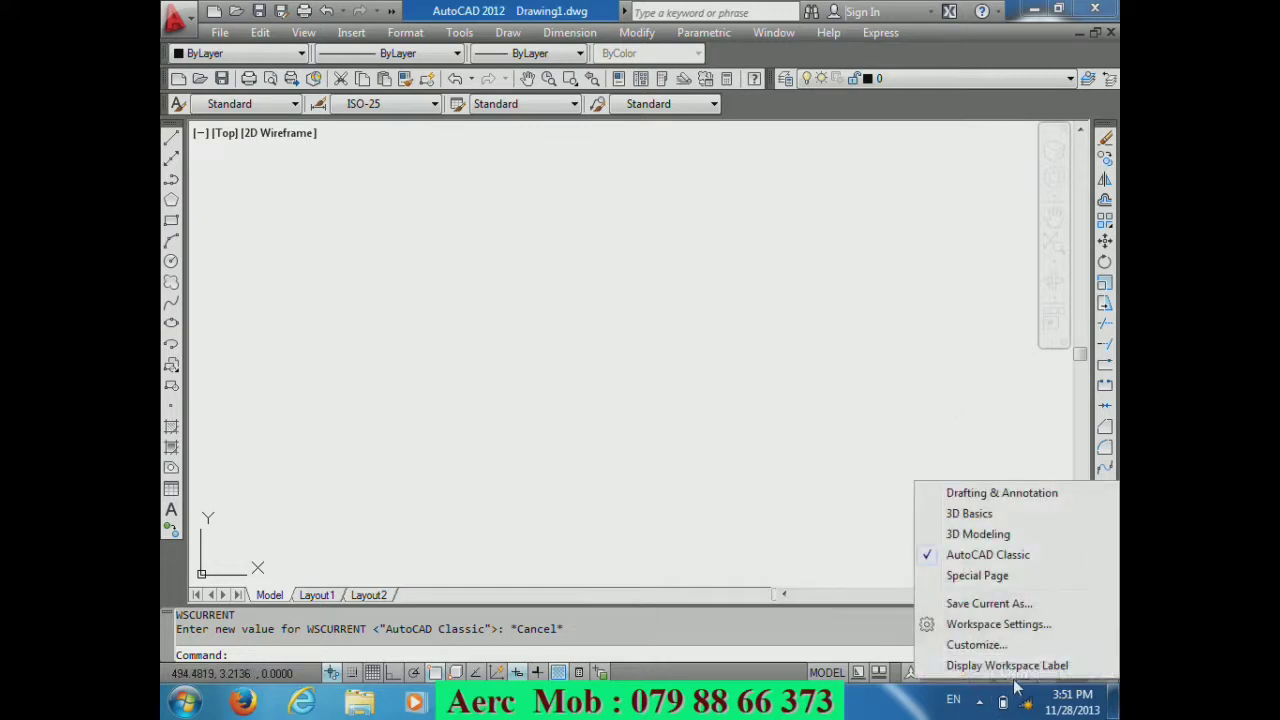
{"action": "left_click", "coordinate": [932, 581]}
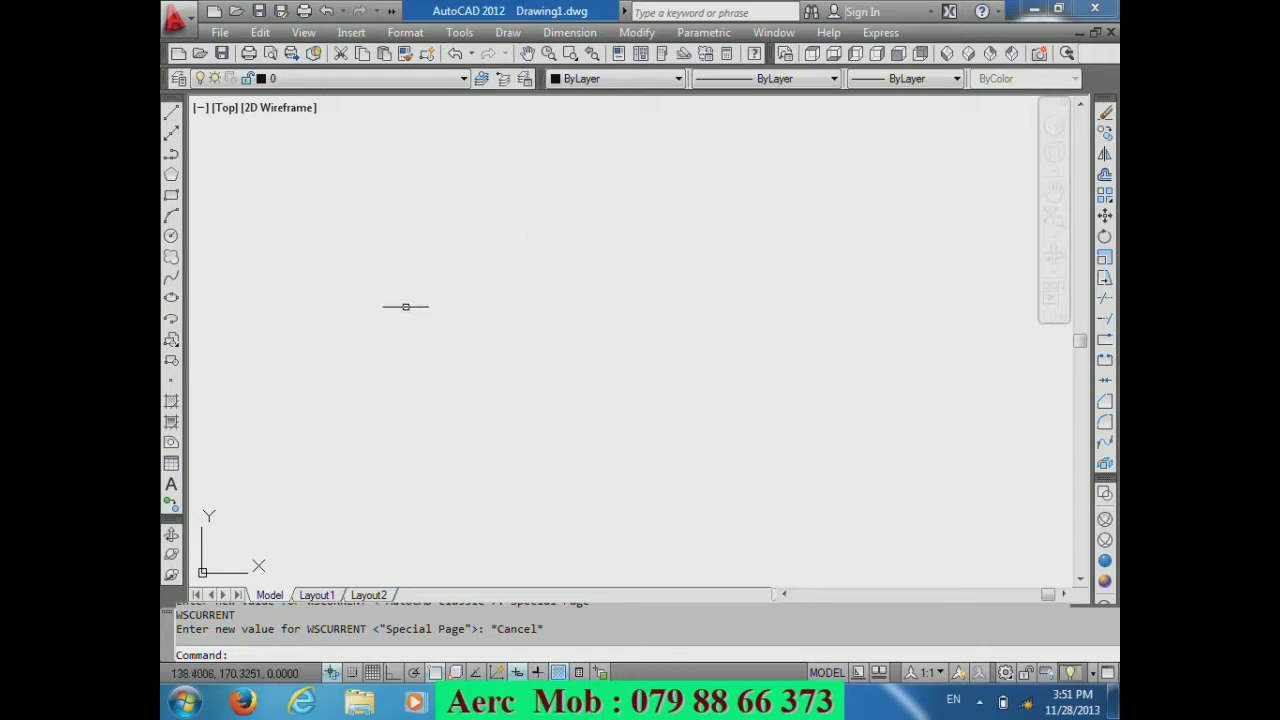
{"action": "left_click", "coordinate": [528, 377]}
{"action": "left_click", "coordinate": [342, 377]}
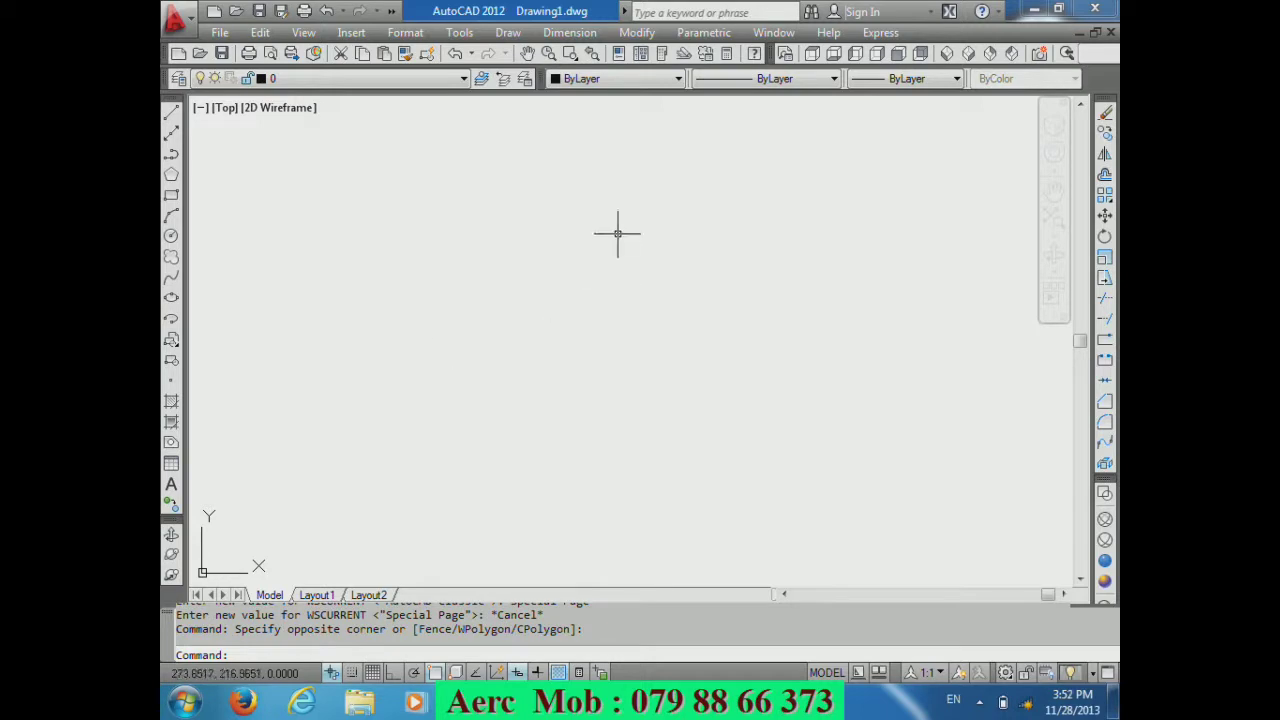
{"action": "left_click", "coordinate": [459, 32]}
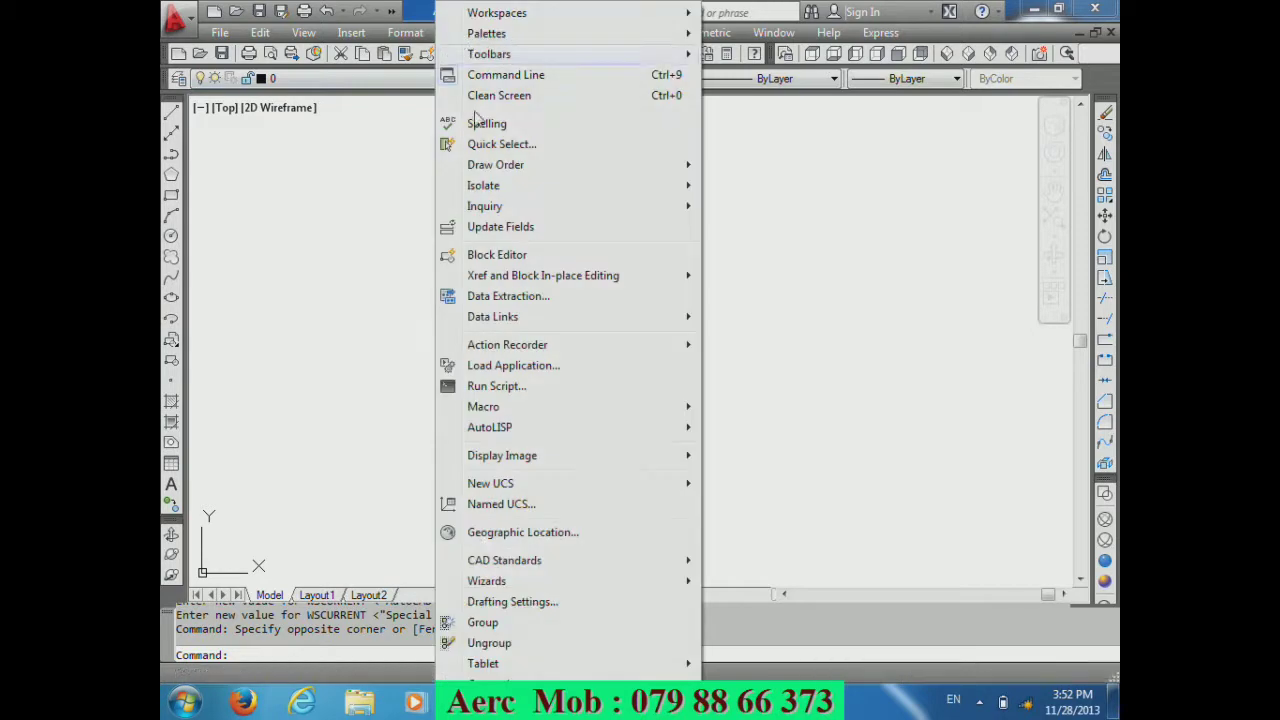
Set the 2D model space uniform background to black in Drawing Window Colors
{"action": "left_click", "coordinate": [495, 704]}
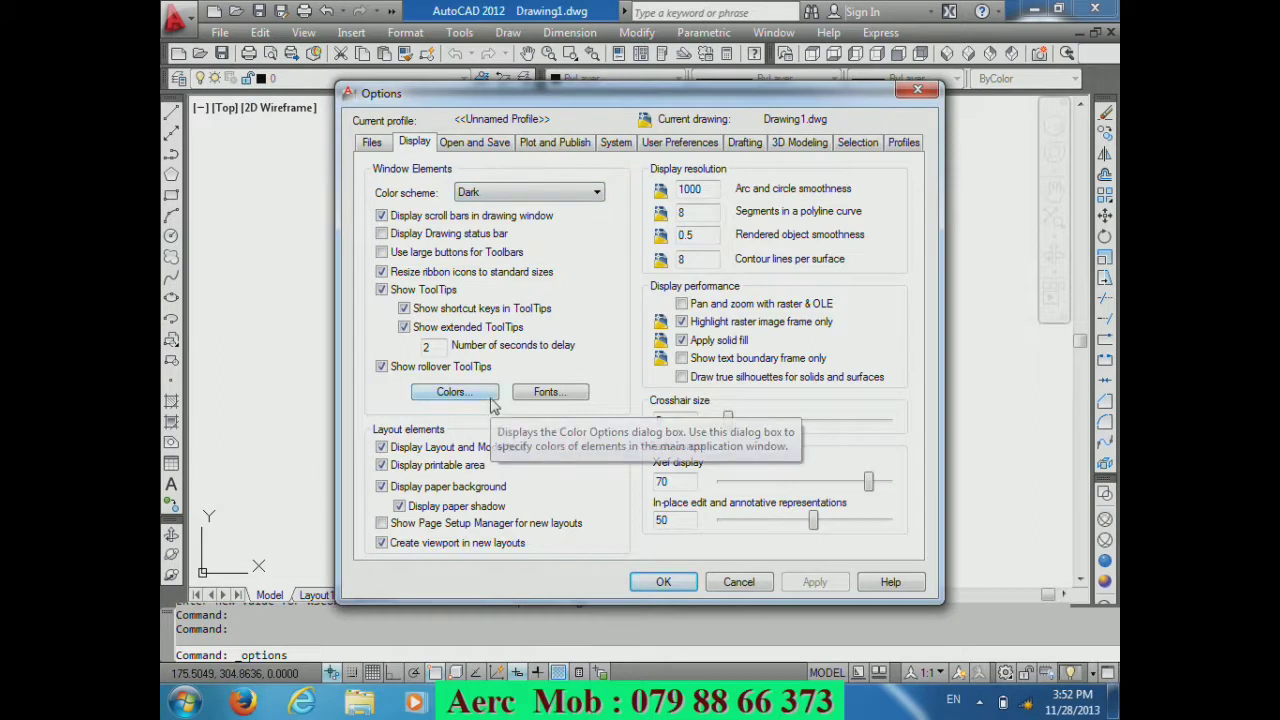
{"action": "left_click", "coordinate": [455, 392]}
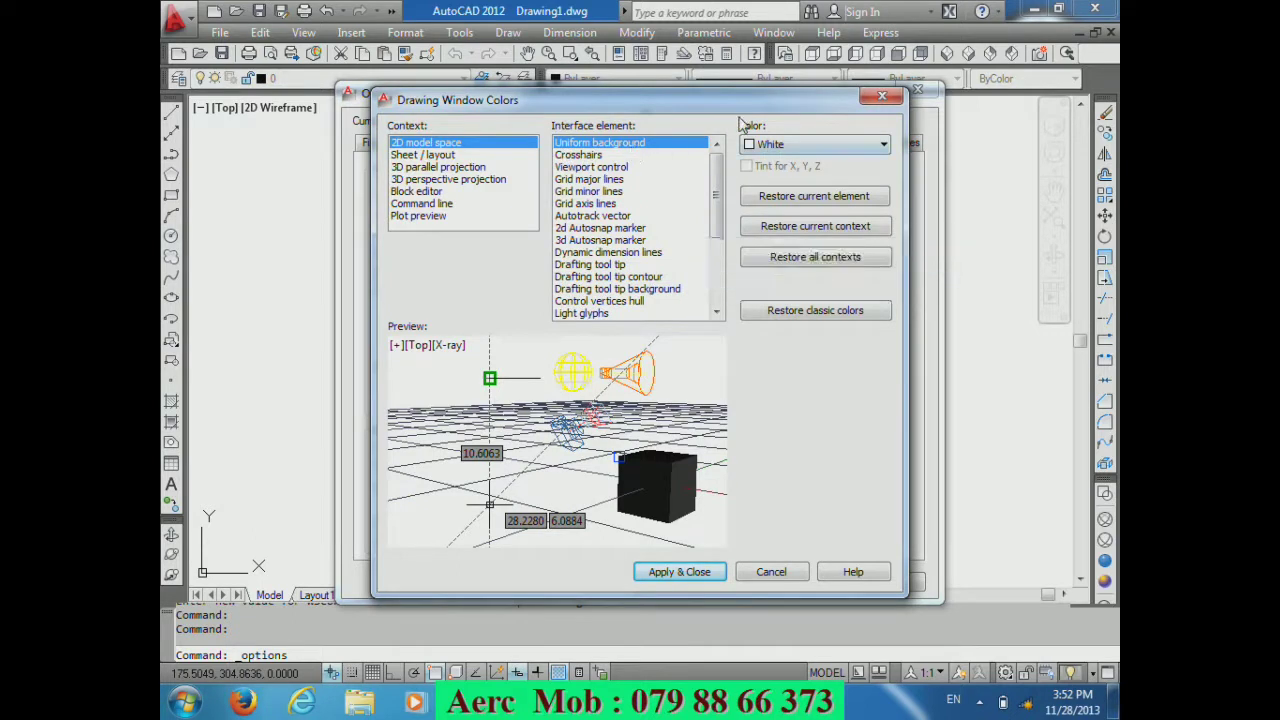
{"action": "left_click", "coordinate": [765, 146]}
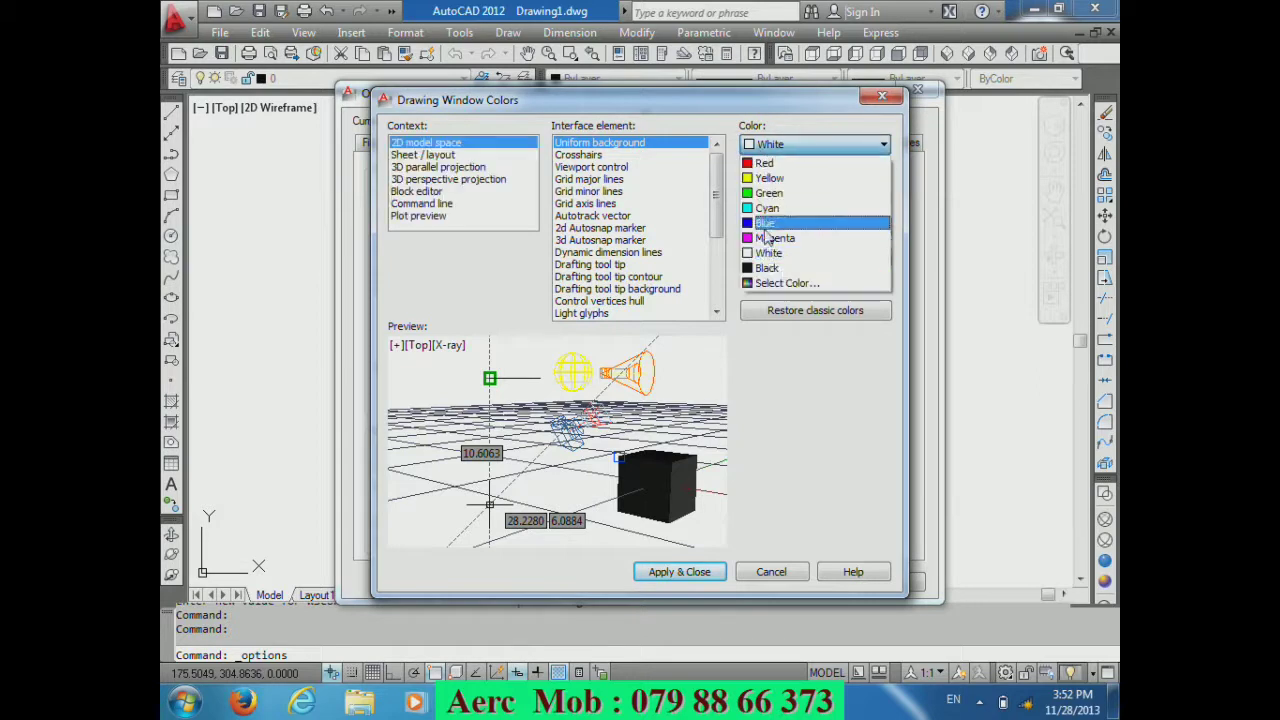
{"action": "left_click", "coordinate": [773, 268]}
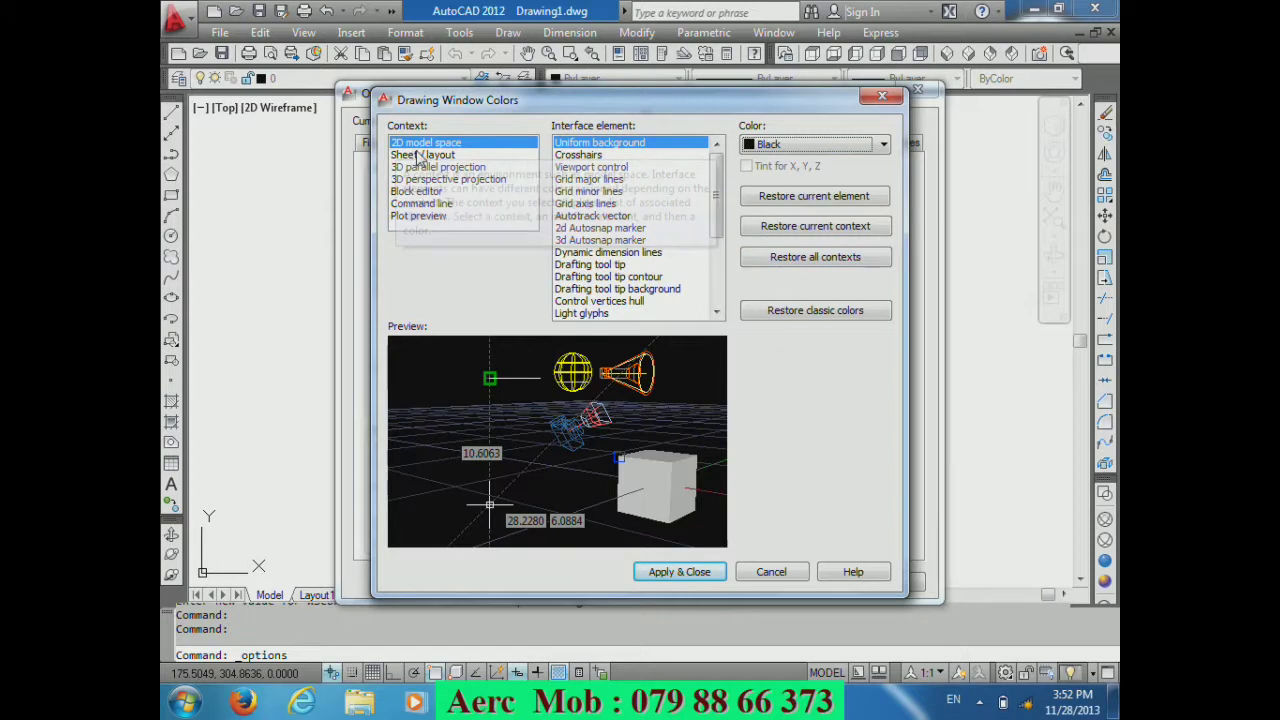
Review the other colour contexts and elements, then apply the colours and close Options
{"action": "left_click", "coordinate": [462, 157]}
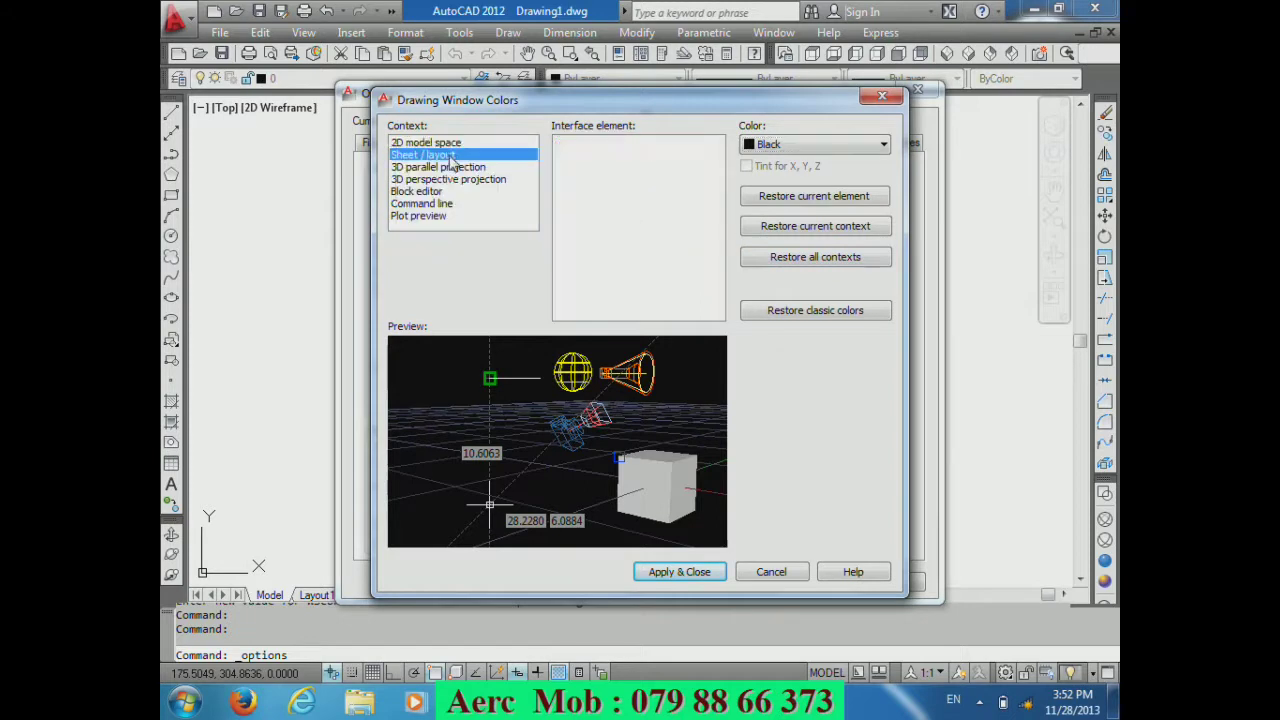
{"action": "left_click", "coordinate": [445, 168]}
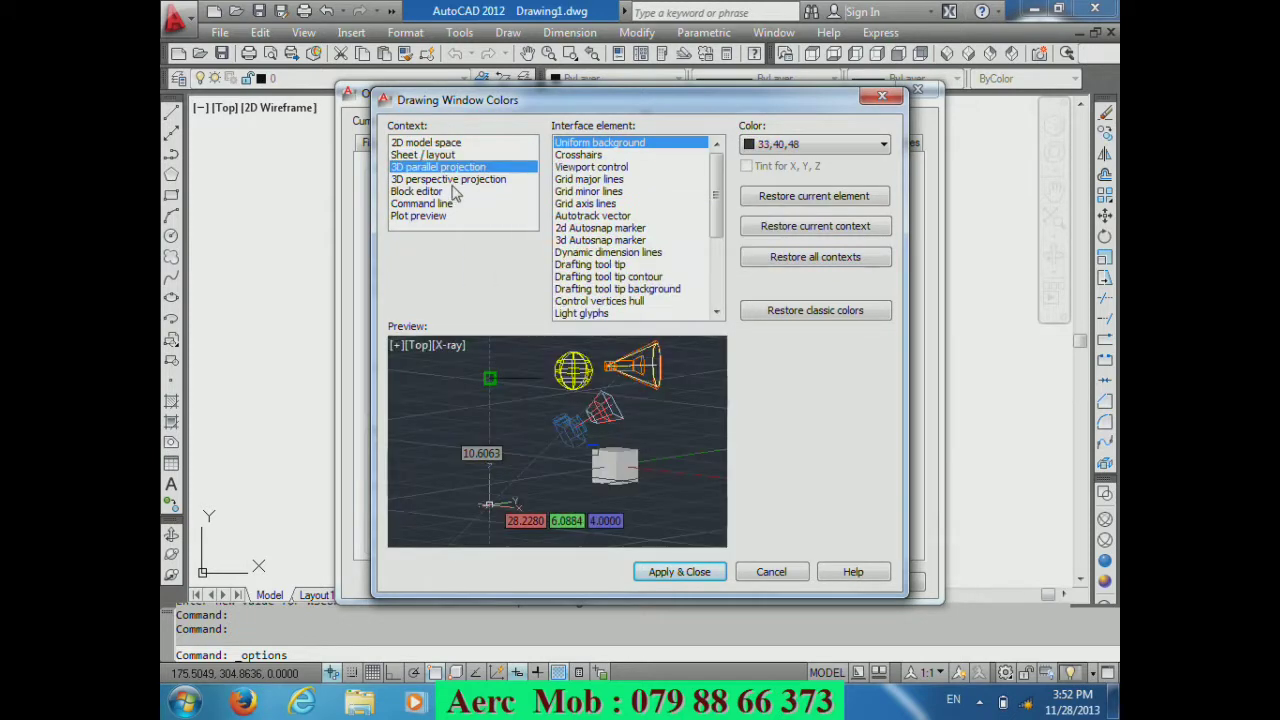
{"action": "left_click", "coordinate": [418, 192]}
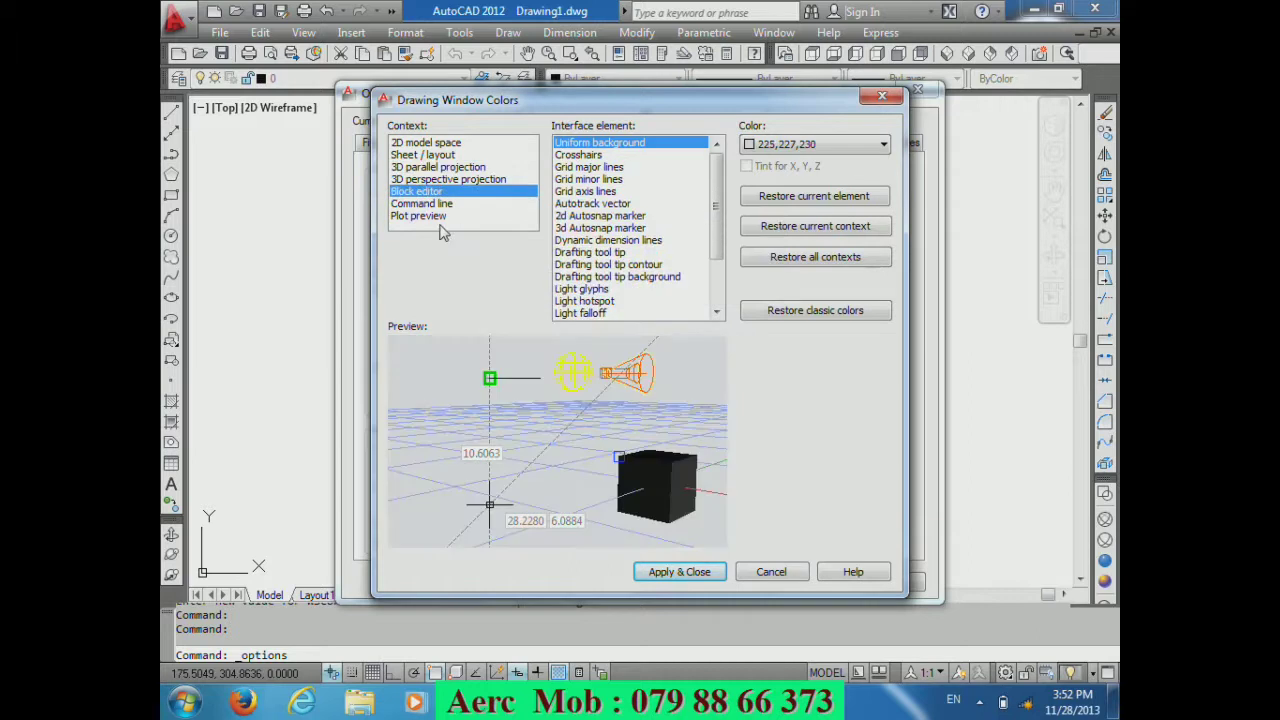
{"action": "left_click", "coordinate": [425, 205]}
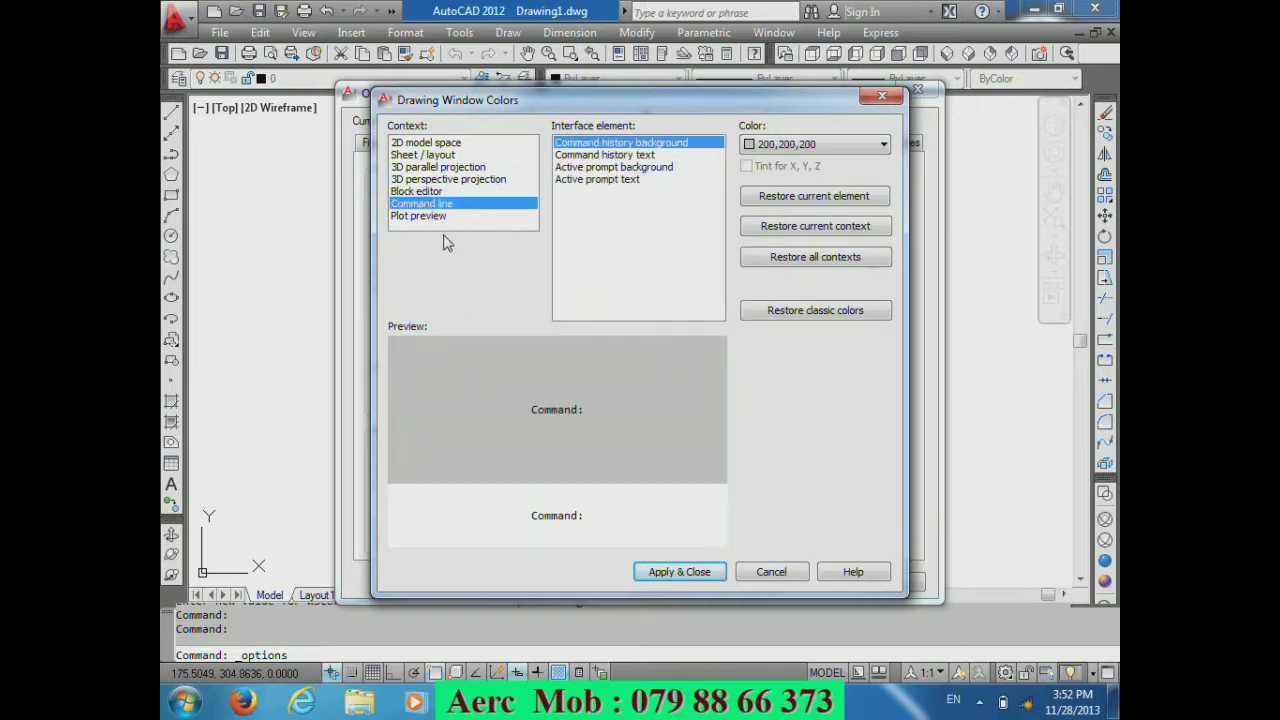
{"action": "left_click", "coordinate": [425, 143]}
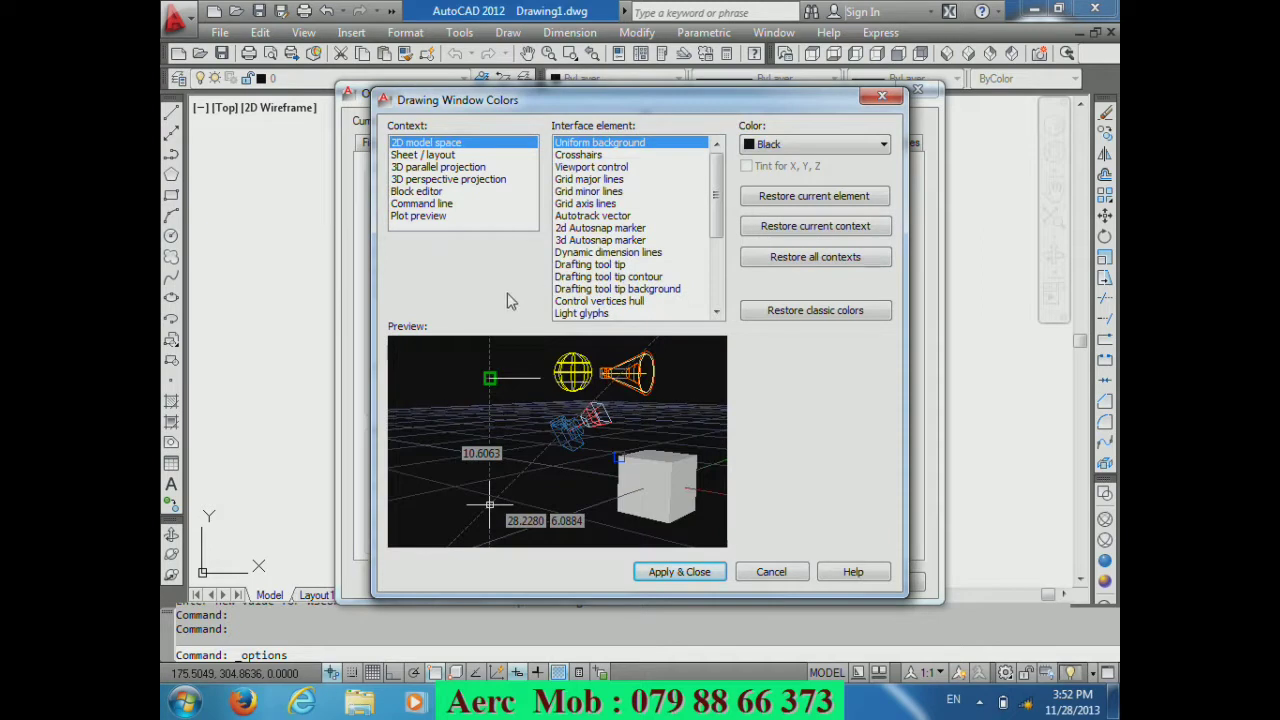
{"action": "left_click", "coordinate": [589, 157]}
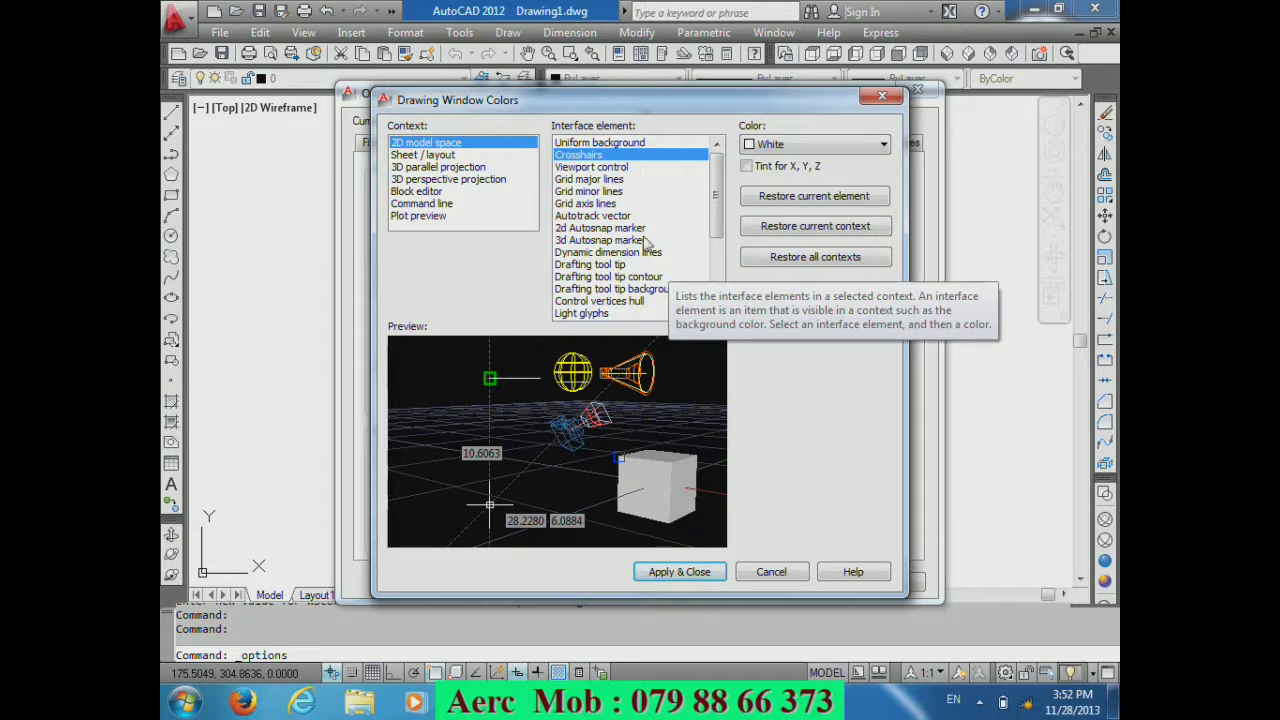
{"action": "left_click", "coordinate": [590, 167]}
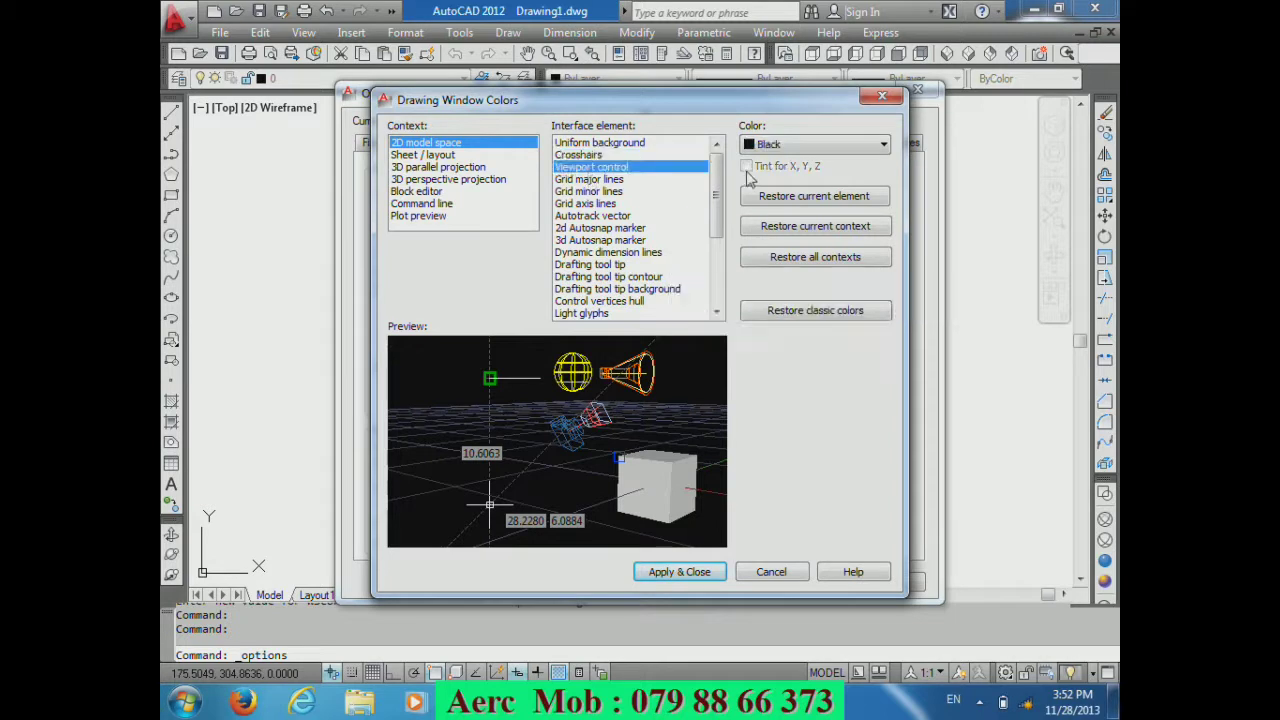
{"action": "left_click", "coordinate": [607, 146]}
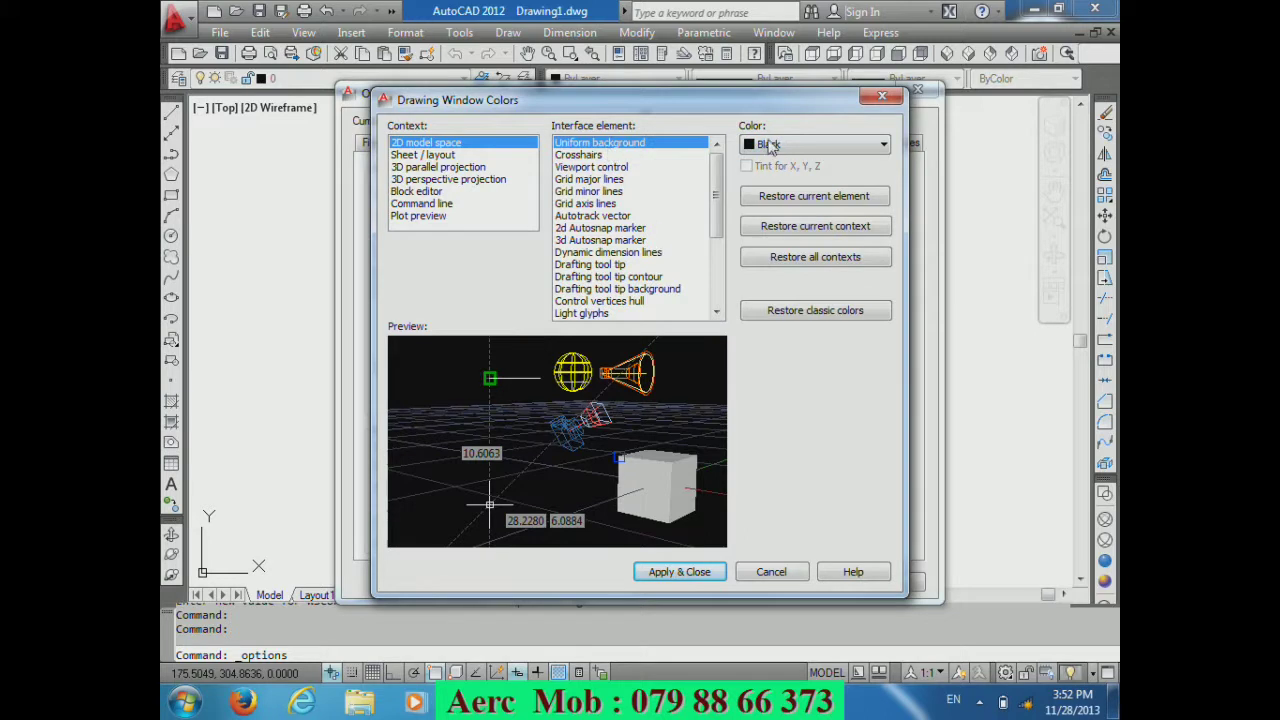
{"action": "left_click", "coordinate": [693, 570]}
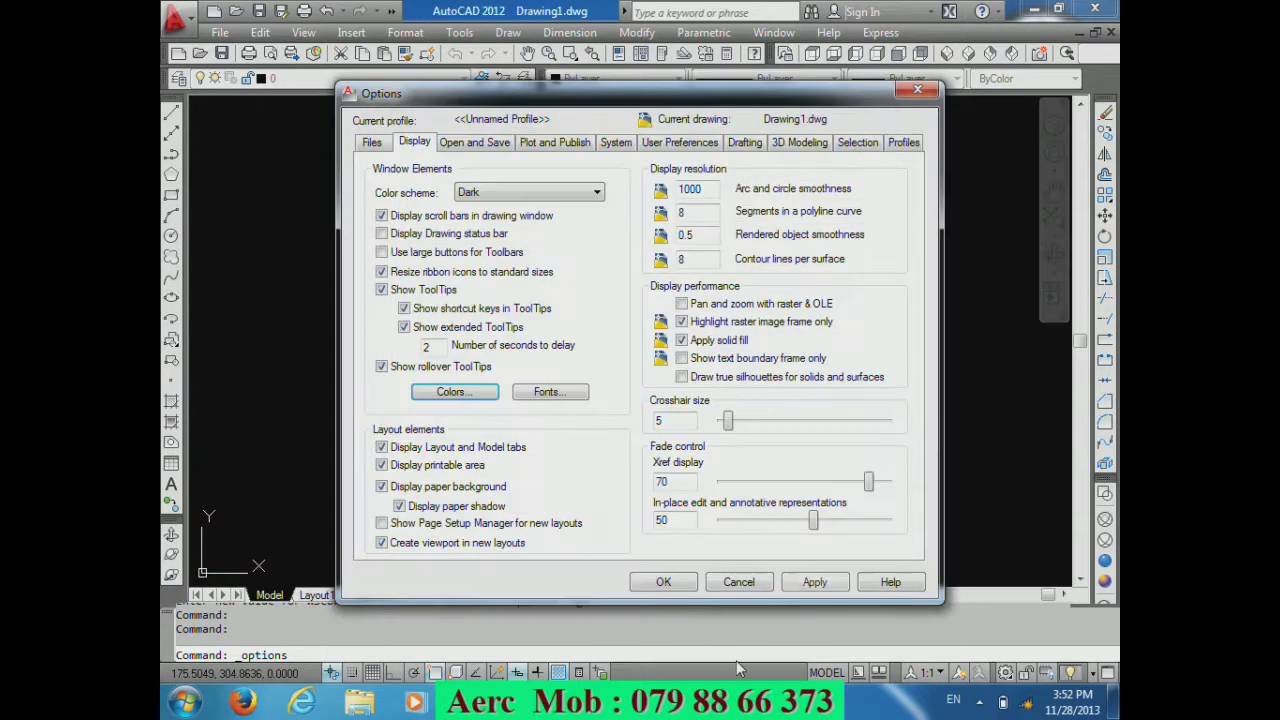
{"action": "left_click", "coordinate": [678, 583]}
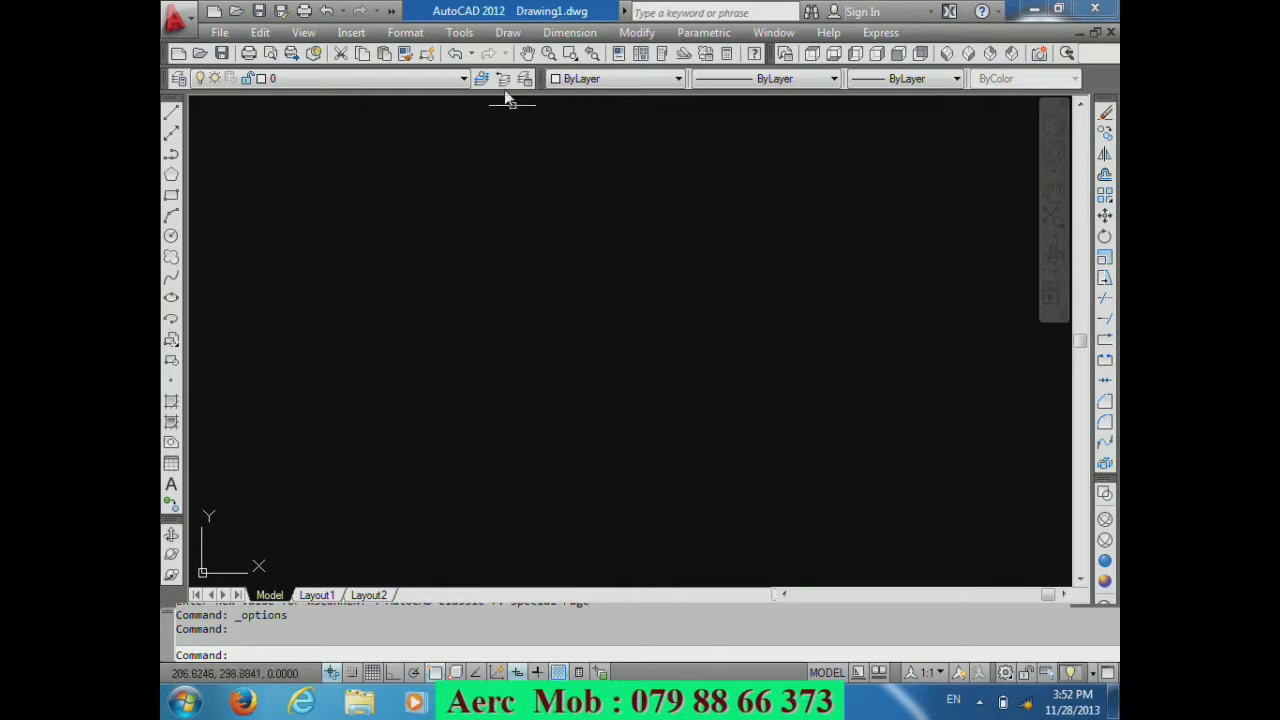
Set the Command line context's command history background to White and apply through Options
{"action": "left_click", "coordinate": [459, 32]}
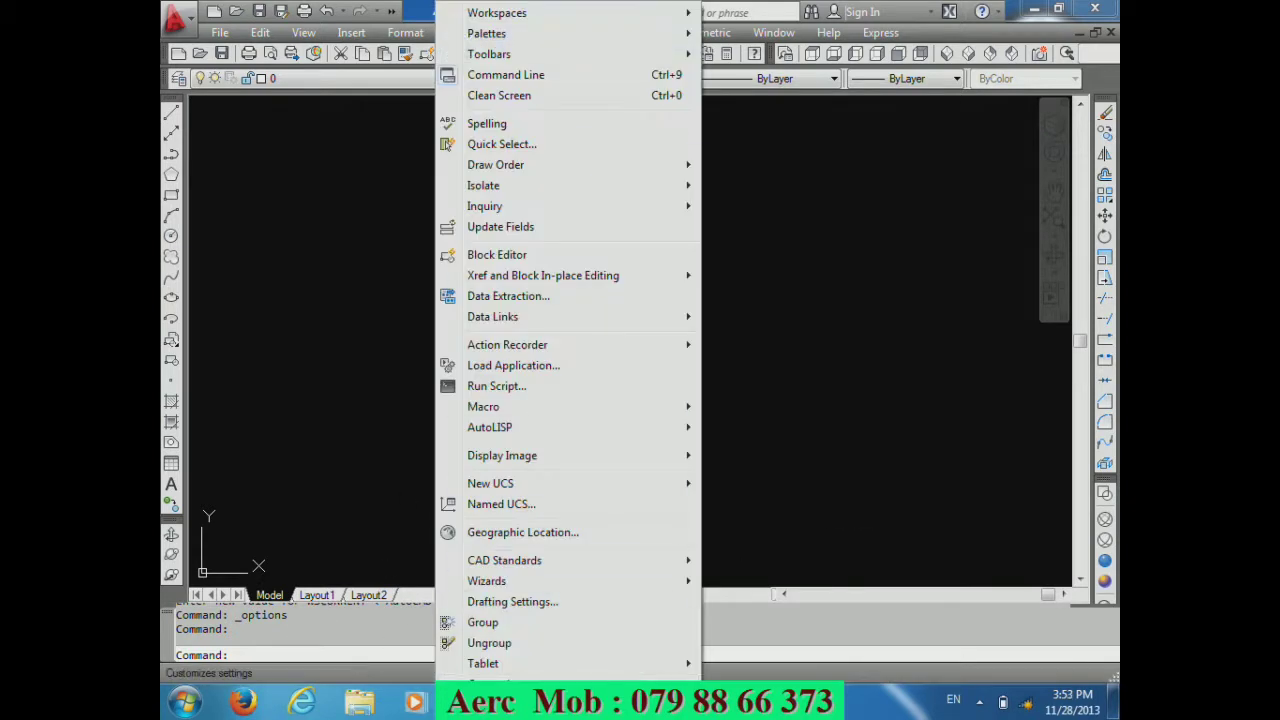
{"action": "left_click", "coordinate": [495, 684]}
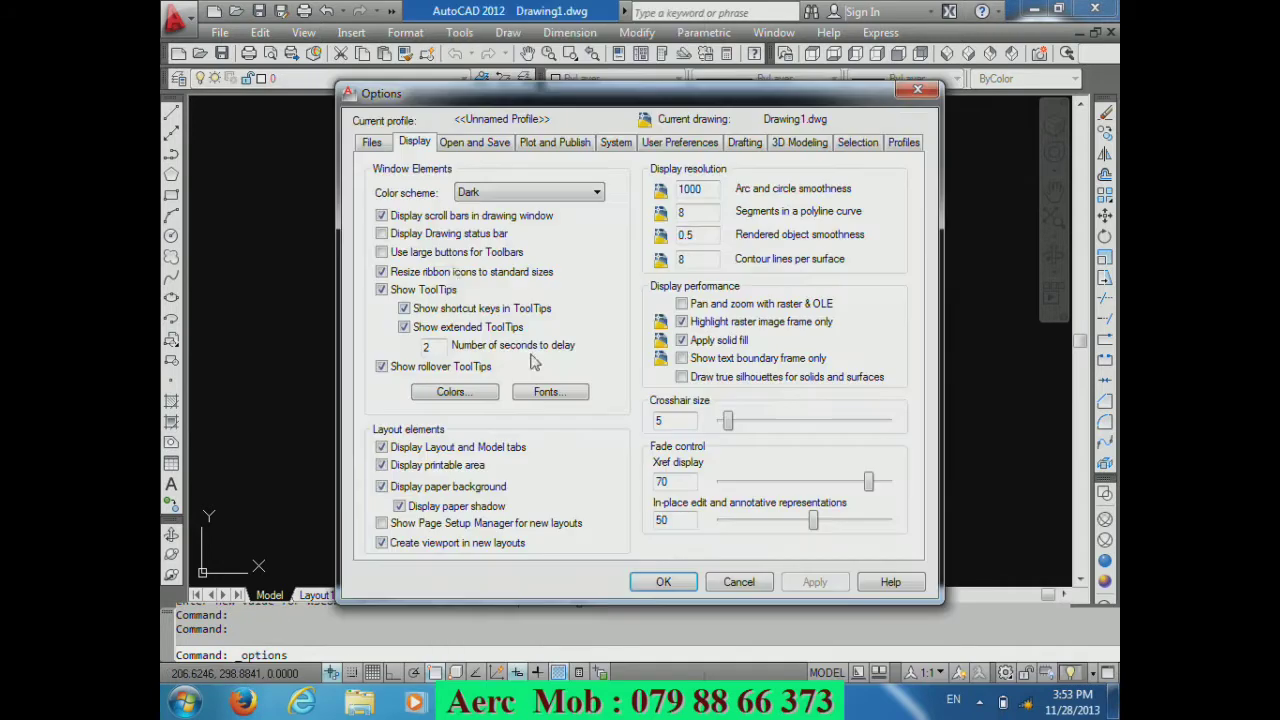
{"action": "left_click", "coordinate": [452, 394]}
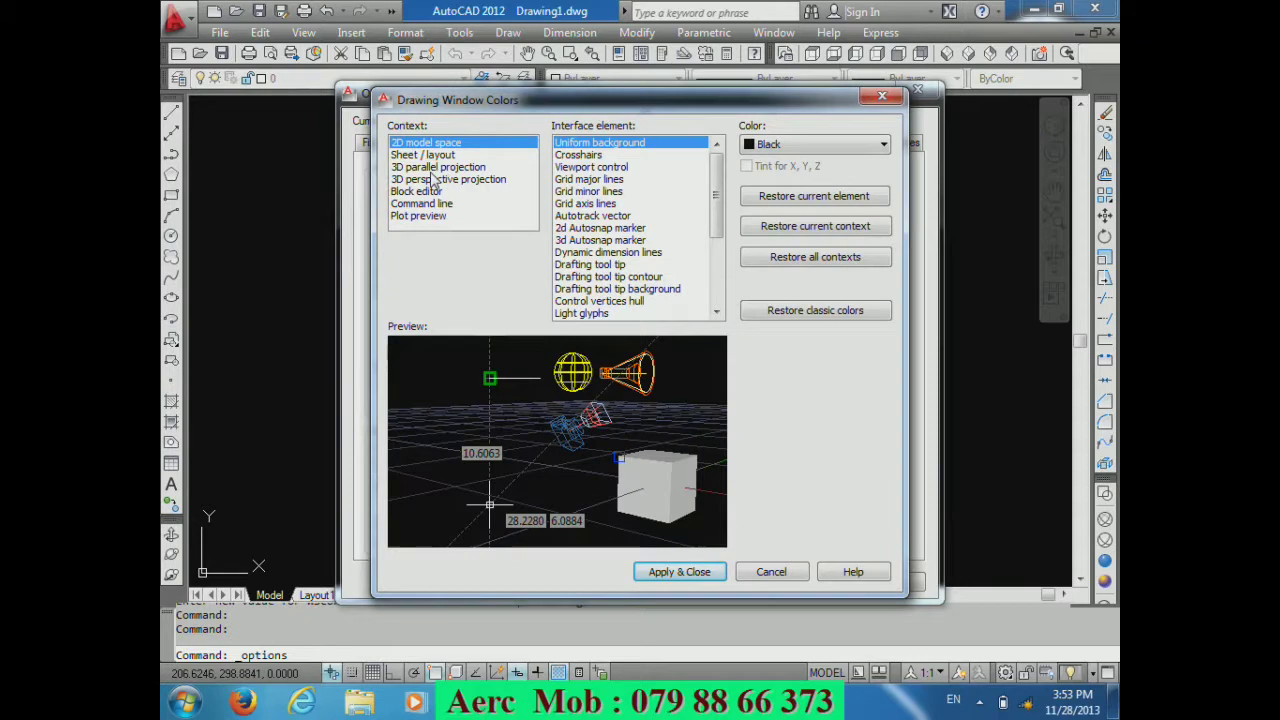
{"action": "left_click", "coordinate": [421, 203]}
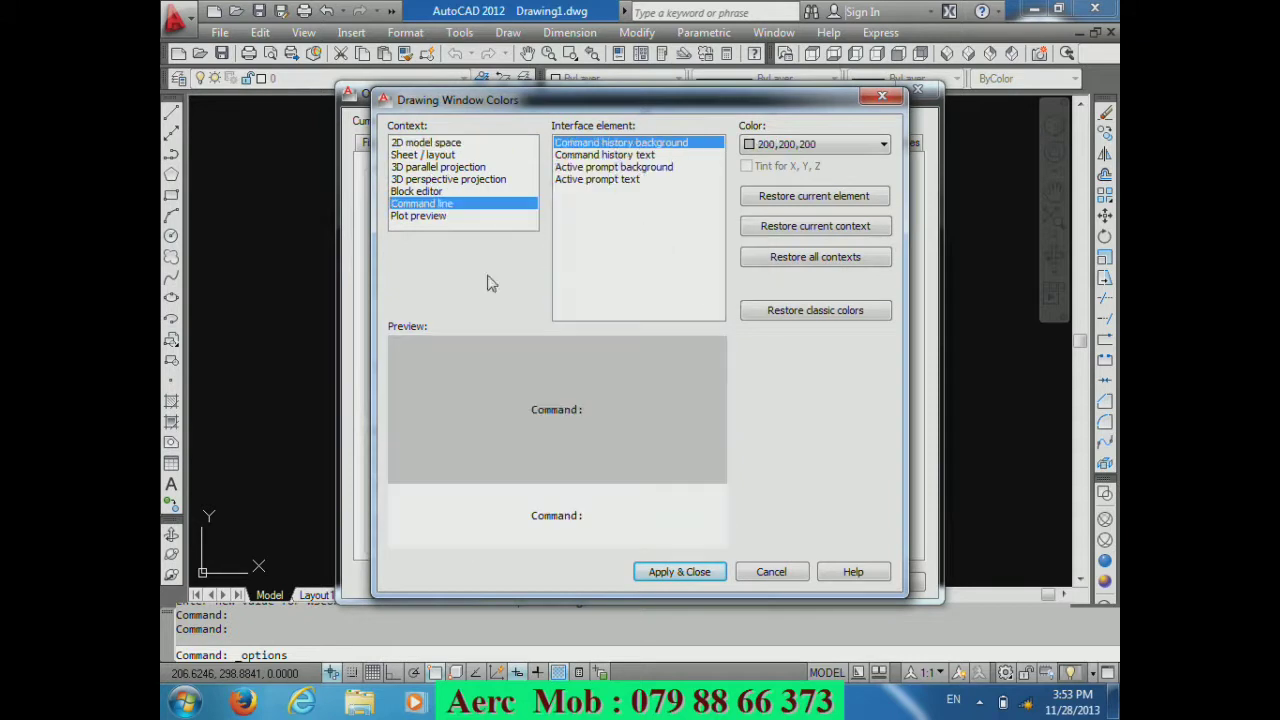
{"action": "left_click", "coordinate": [593, 157]}
{"action": "left_click", "coordinate": [607, 146]}
{"action": "left_click", "coordinate": [762, 146]}
{"action": "left_click", "coordinate": [774, 256]}
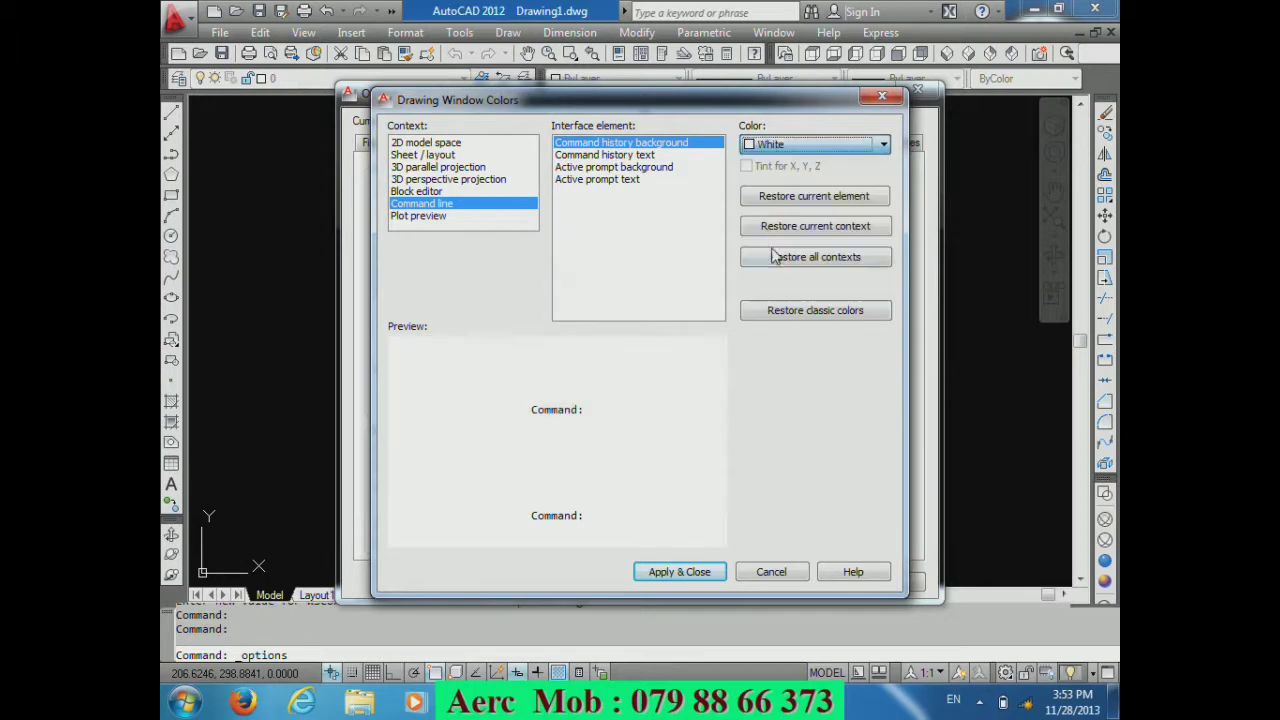
{"action": "left_click", "coordinate": [680, 572]}
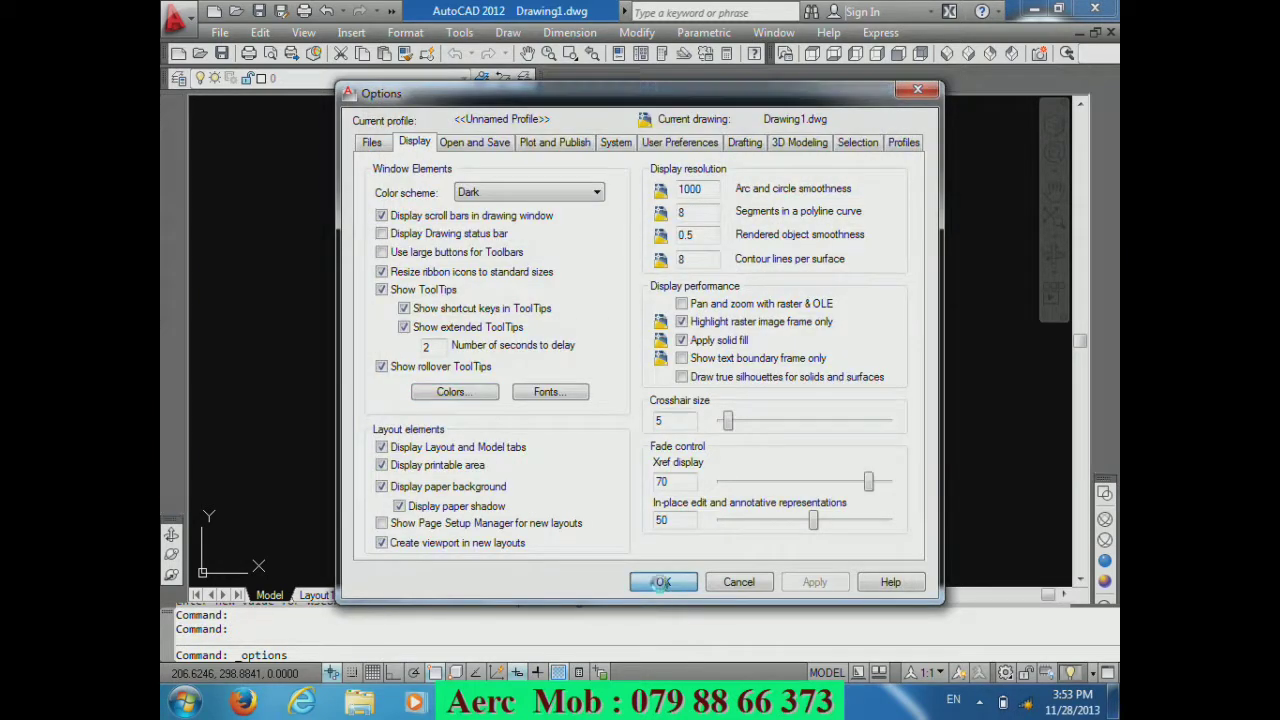
{"action": "left_click", "coordinate": [663, 582]}
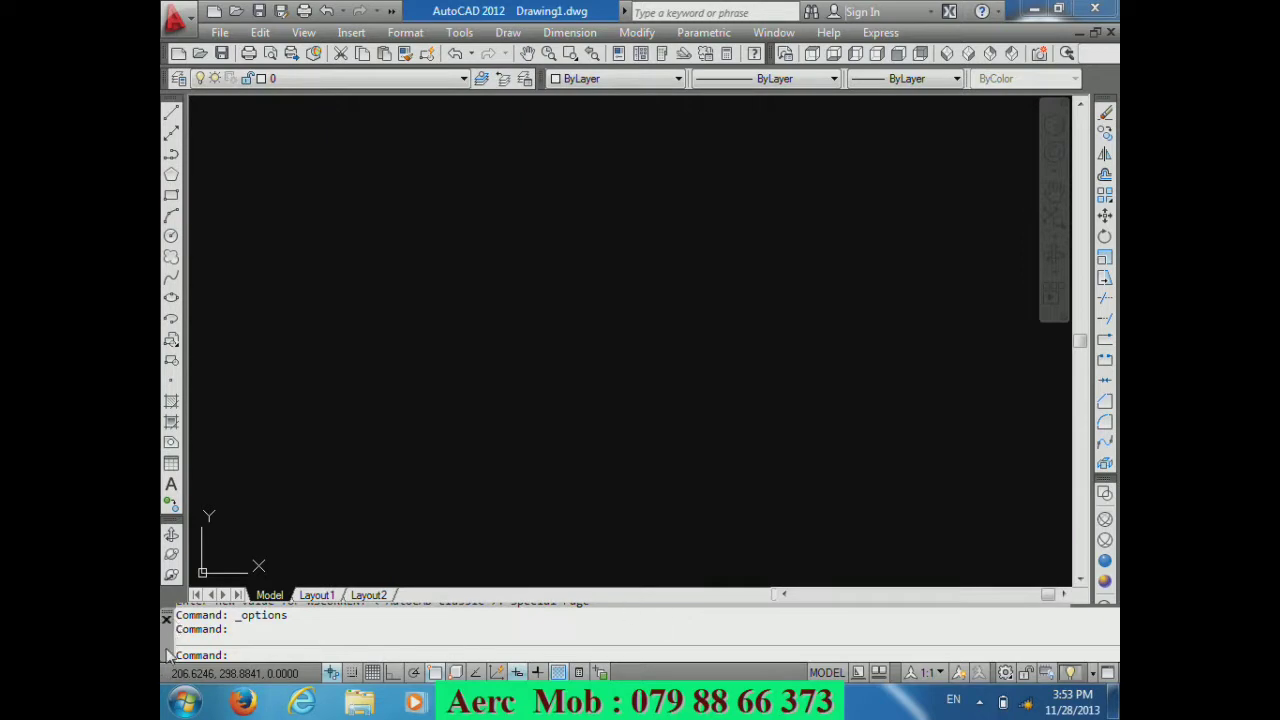
{"action": "left_click", "coordinate": [640, 254]}
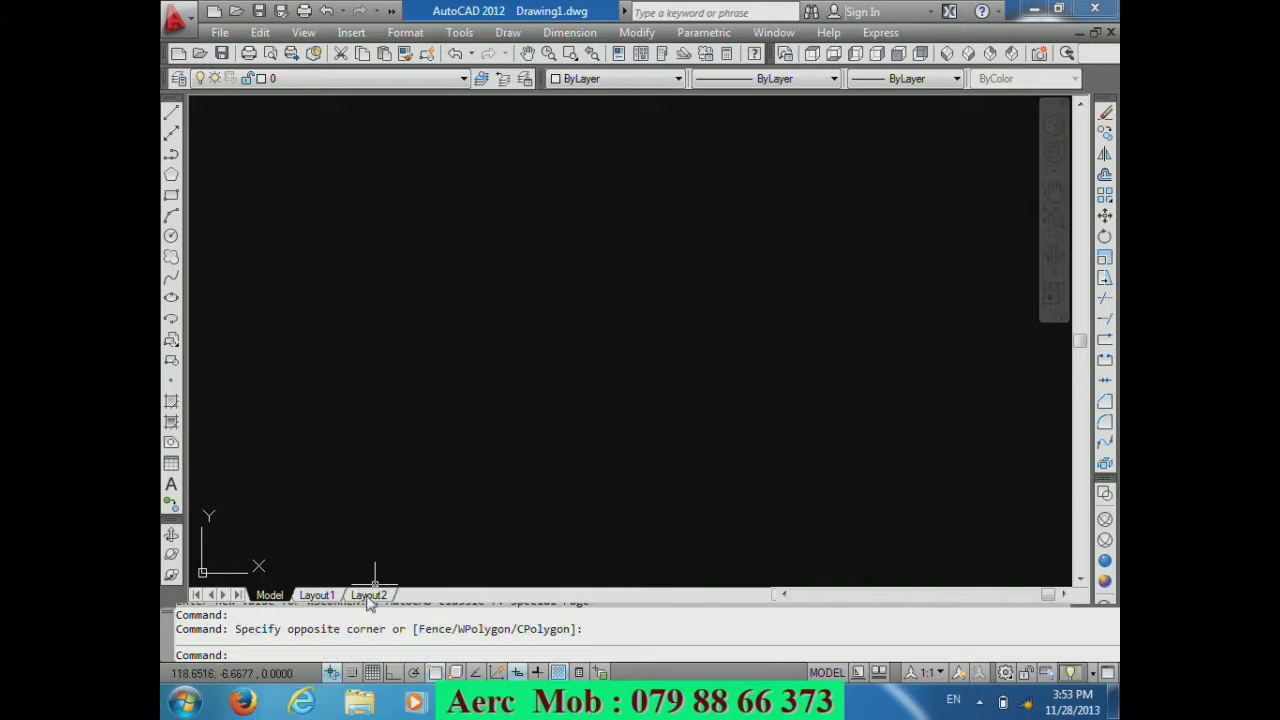
{"action": "left_click", "coordinate": [368, 595]}
{"action": "left_click", "coordinate": [326, 598]}
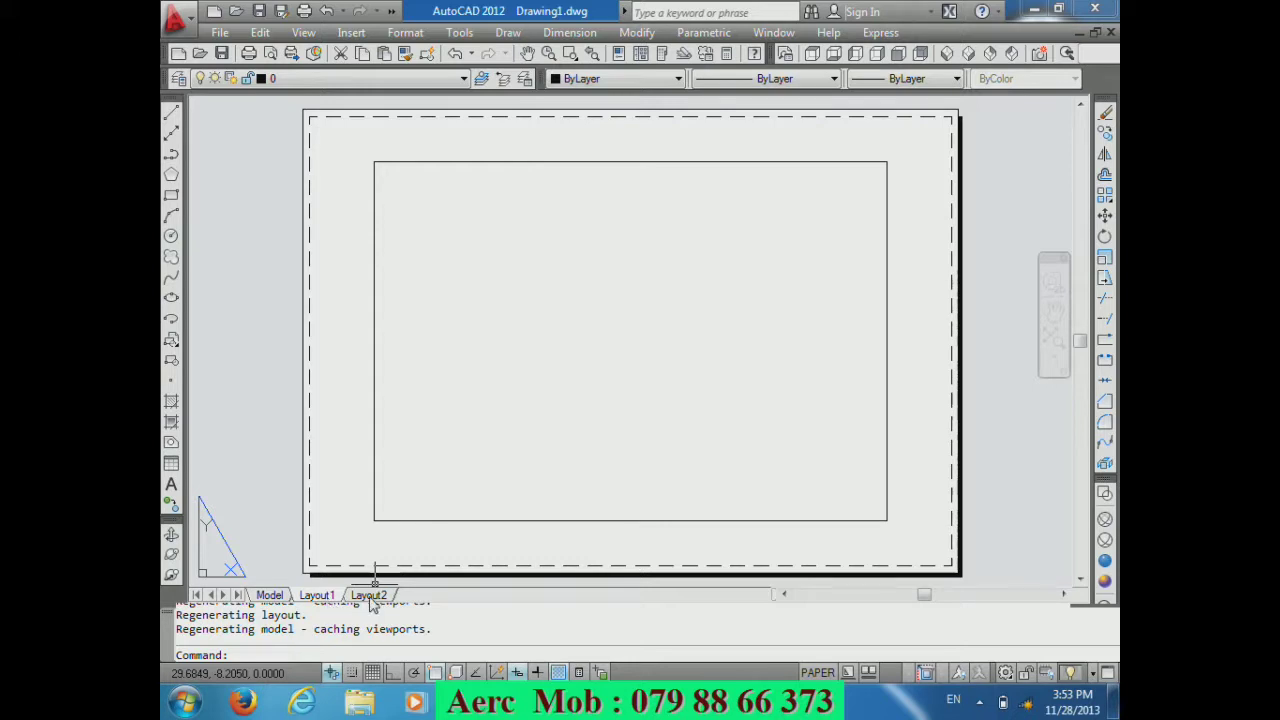
{"action": "left_click", "coordinate": [270, 596]}
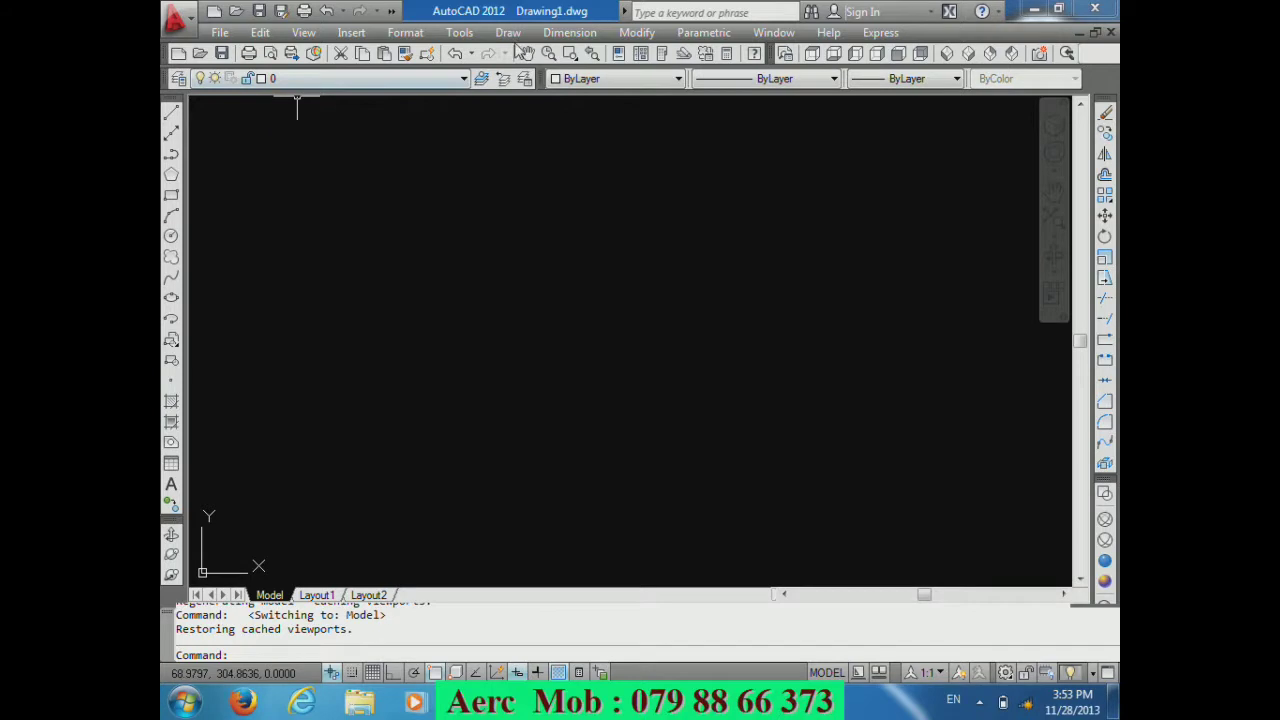
In Options > Display, set the colour scheme to Light, apply it and close the dialog
{"action": "left_click", "coordinate": [459, 32]}
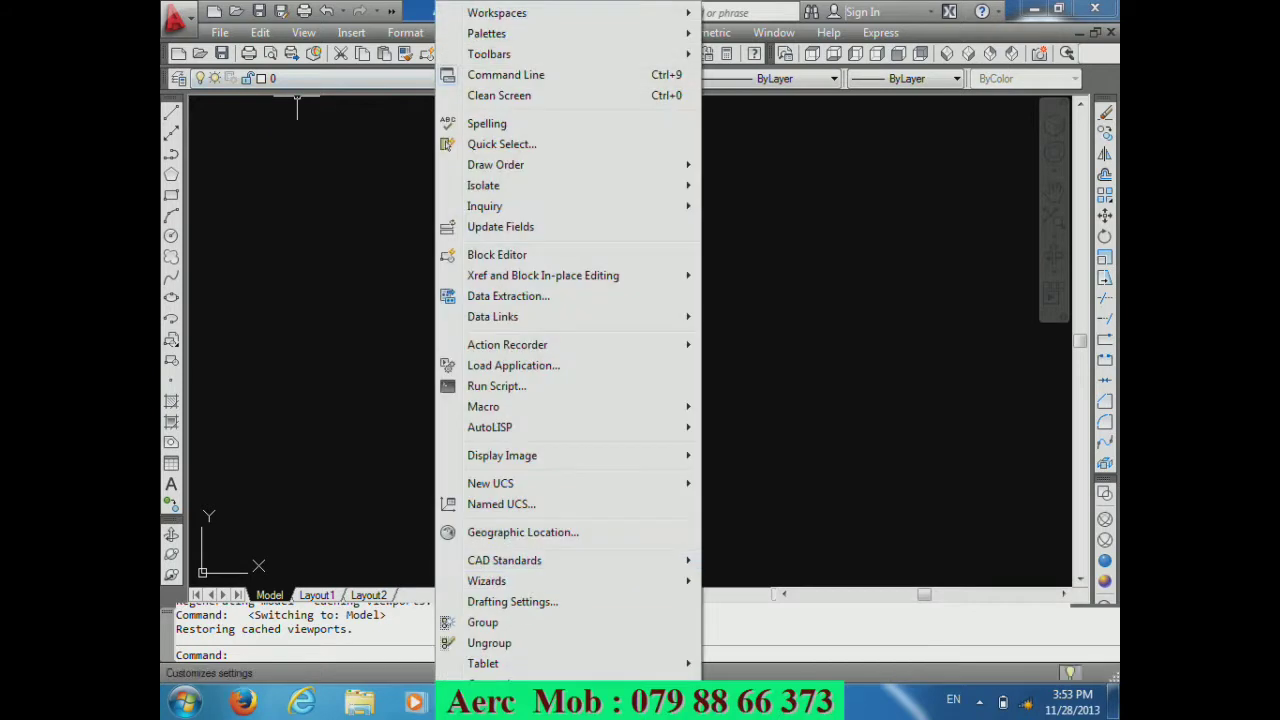
{"action": "left_click", "coordinate": [500, 703]}
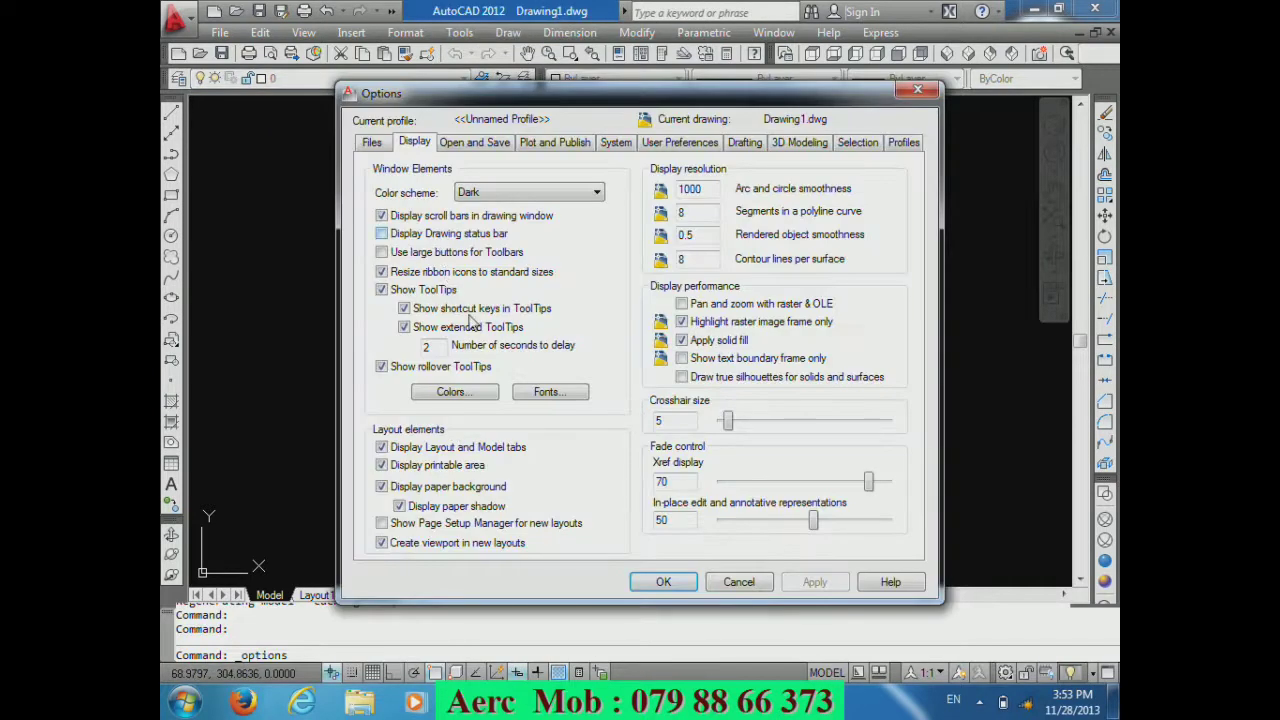
{"action": "left_click", "coordinate": [464, 200]}
{"action": "left_click", "coordinate": [502, 222]}
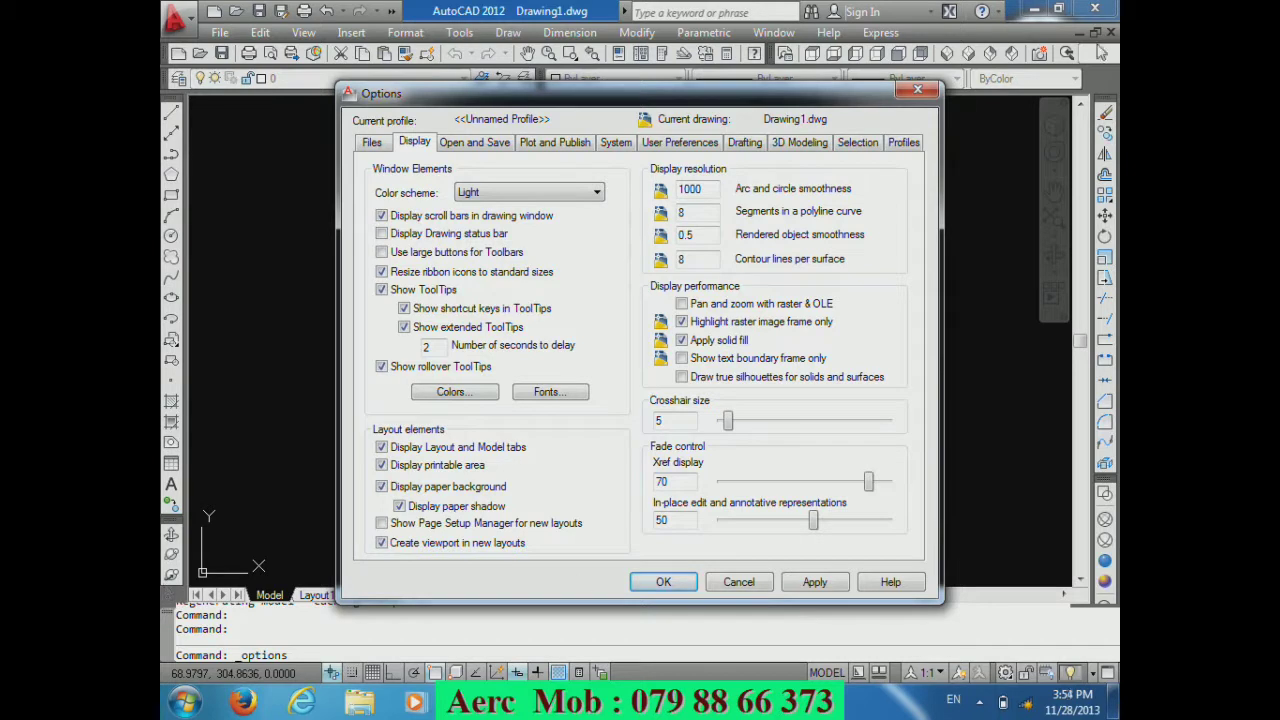
{"action": "left_click", "coordinate": [812, 583]}
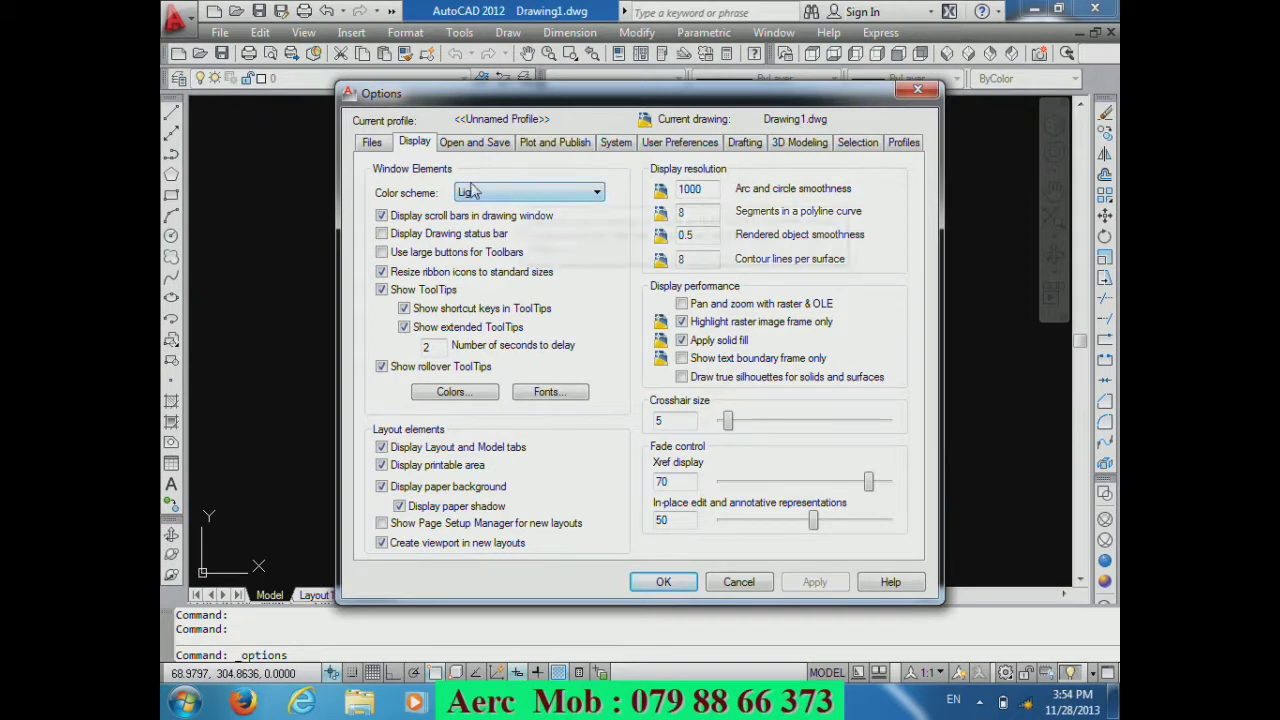
{"action": "left_click", "coordinate": [670, 590]}
{"action": "left_click", "coordinate": [723, 296]}
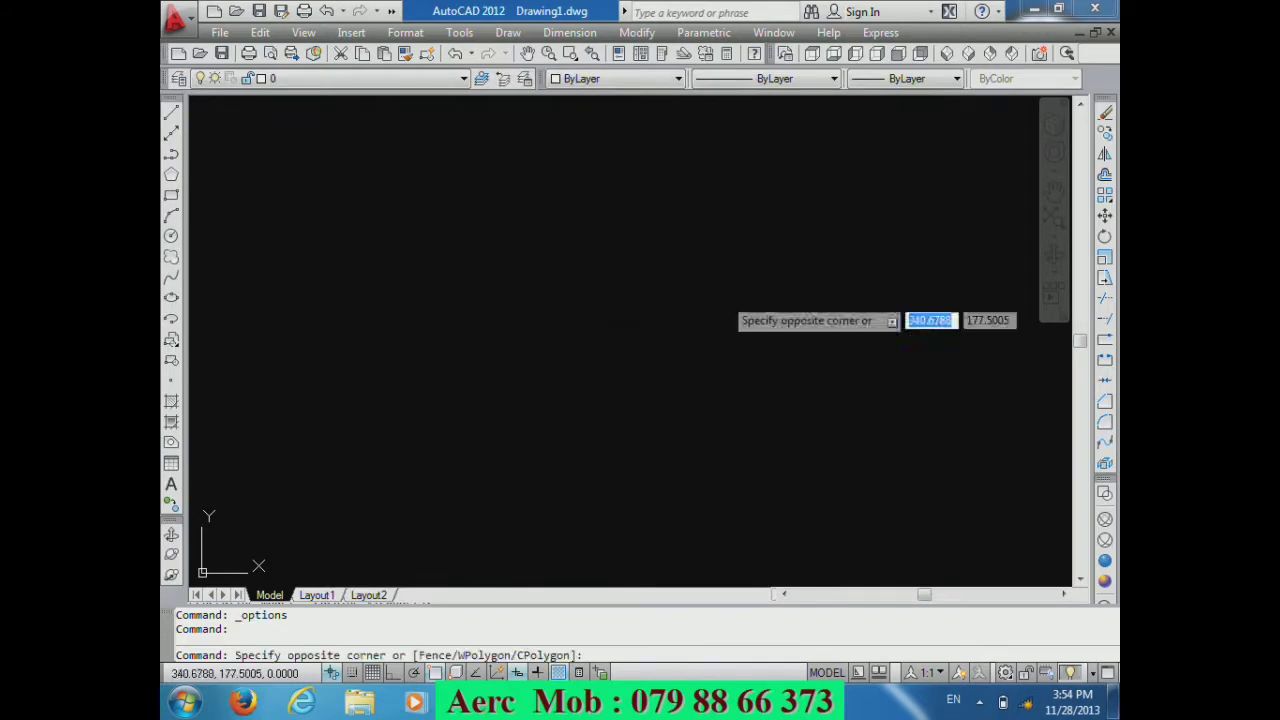
{"action": "left_click", "coordinate": [536, 340]}
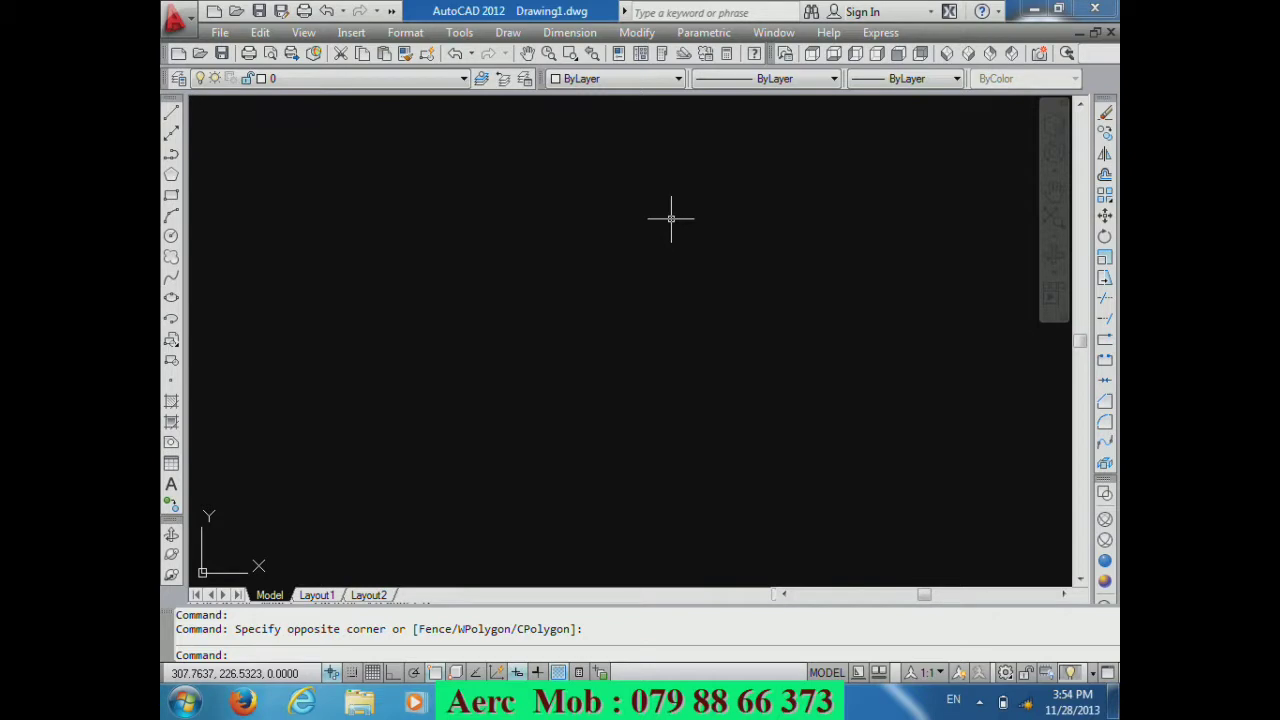
Open the Format menu holding the Units and Drawing Limits commands
{"action": "left_click", "coordinate": [556, 324]}
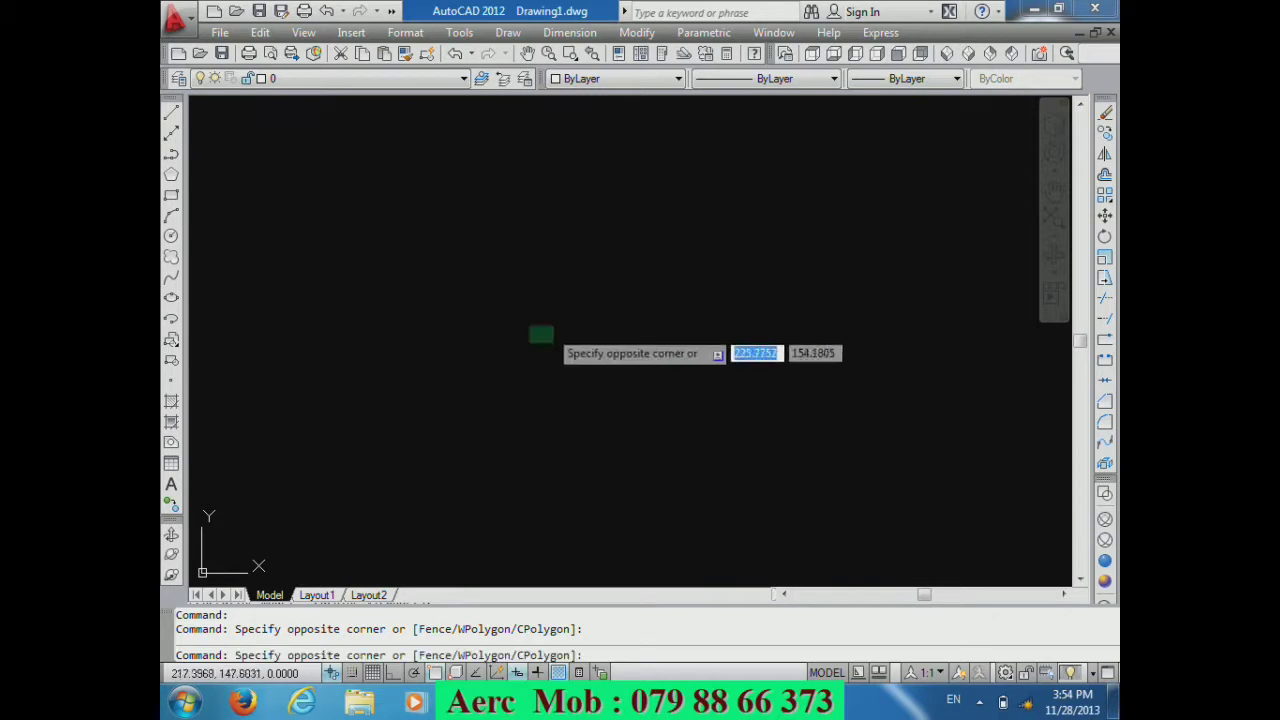
{"action": "left_click", "coordinate": [420, 364]}
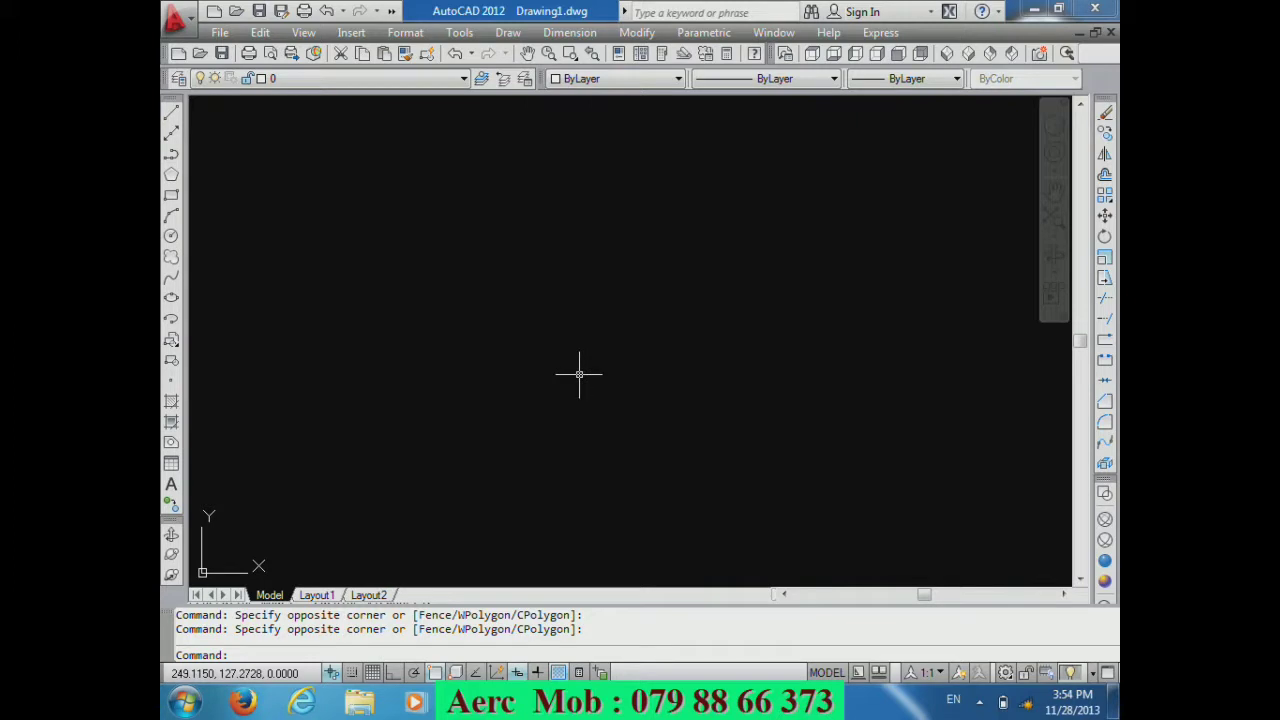
{"action": "left_click", "coordinate": [402, 36]}
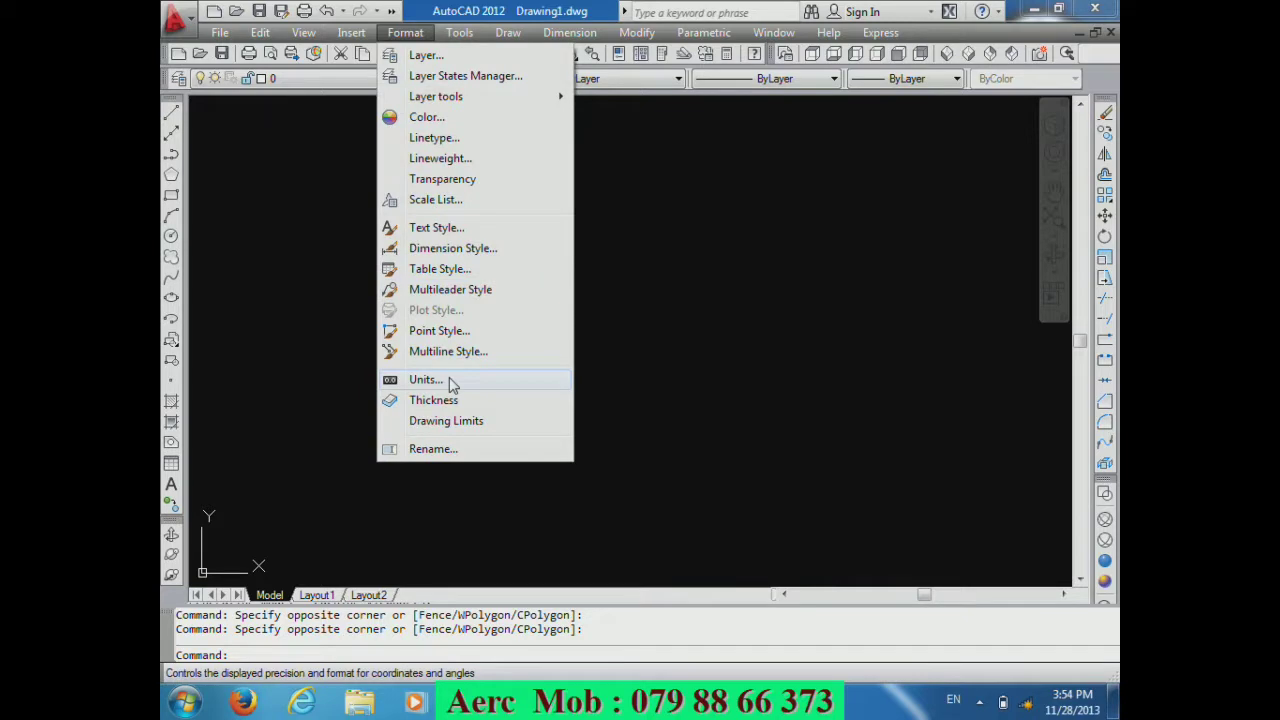
Reopen the Drawing Units dialog with the UN command and reposition it
{"action": "left_click", "coordinate": [449, 382]}
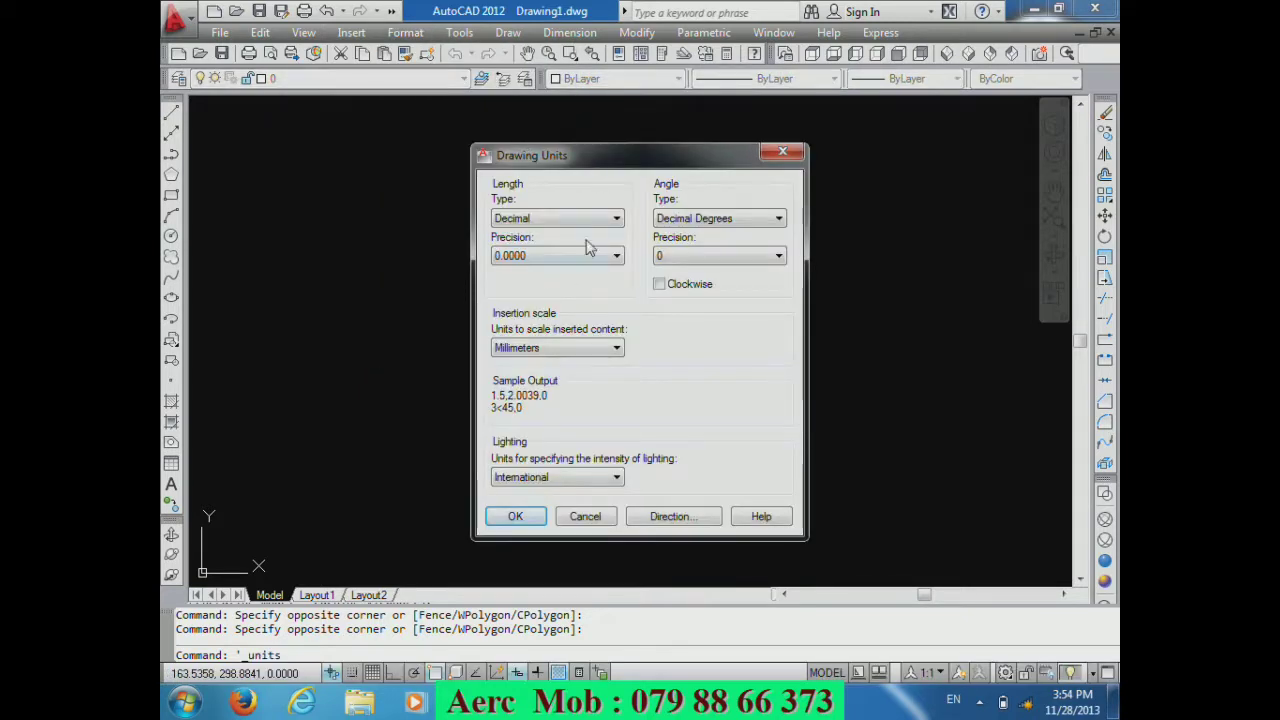
{"action": "left_click", "coordinate": [594, 518]}
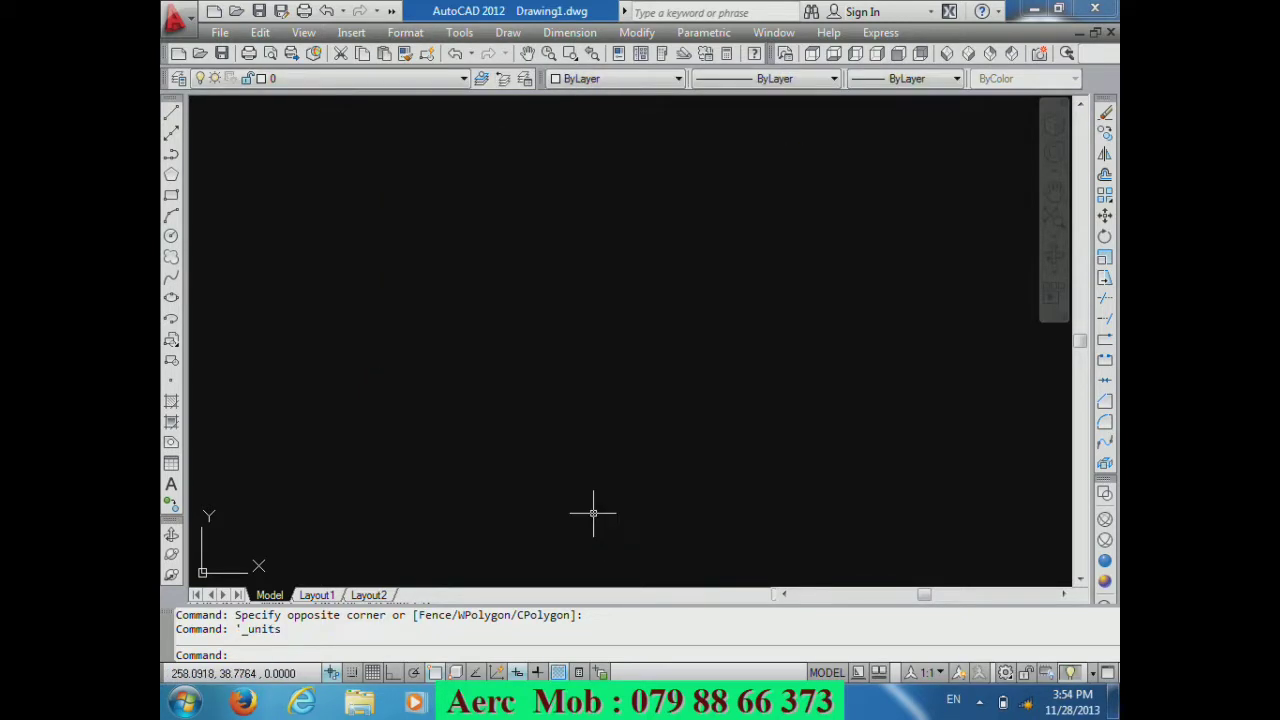
{"action": "type", "text": "UN"}
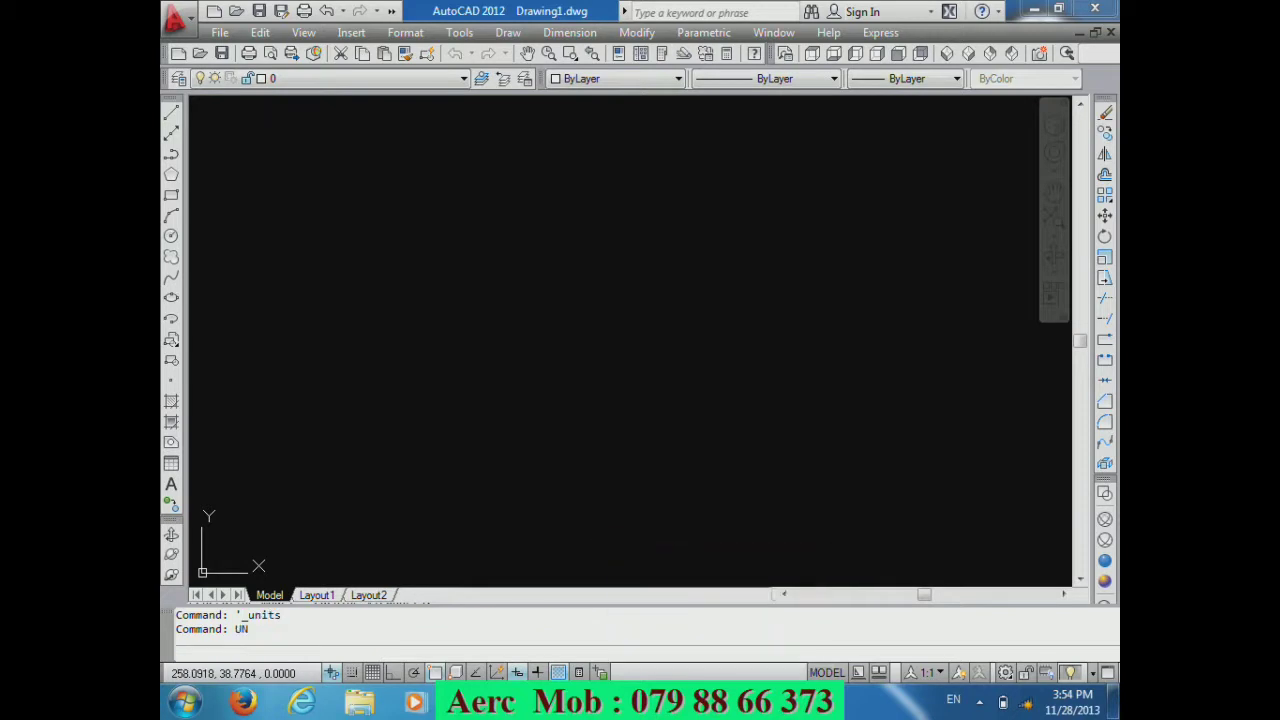
{"action": "key", "text": "Return"}
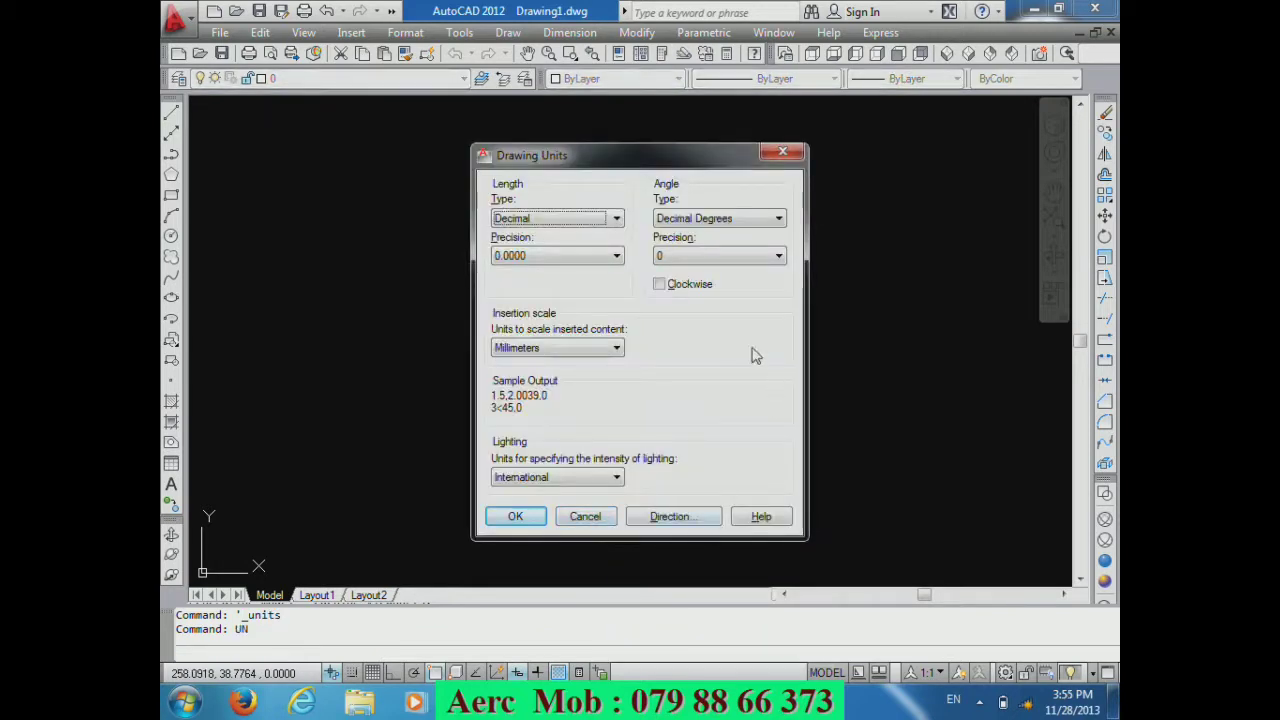
{"action": "left_click_drag", "start_coordinate": [630, 158], "coordinate": [589, 134]}
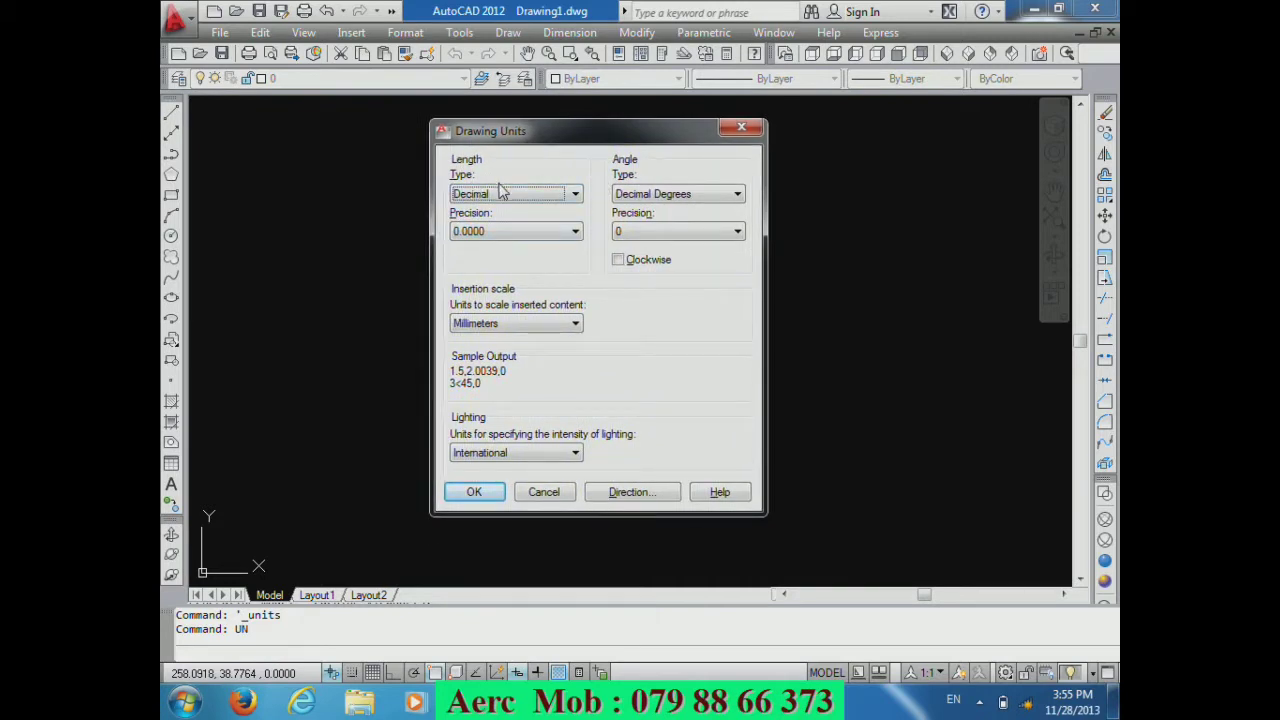
Try Architectural and Engineering length types, settling on Fractional with 0 1/16 precision
{"action": "left_click", "coordinate": [506, 200]}
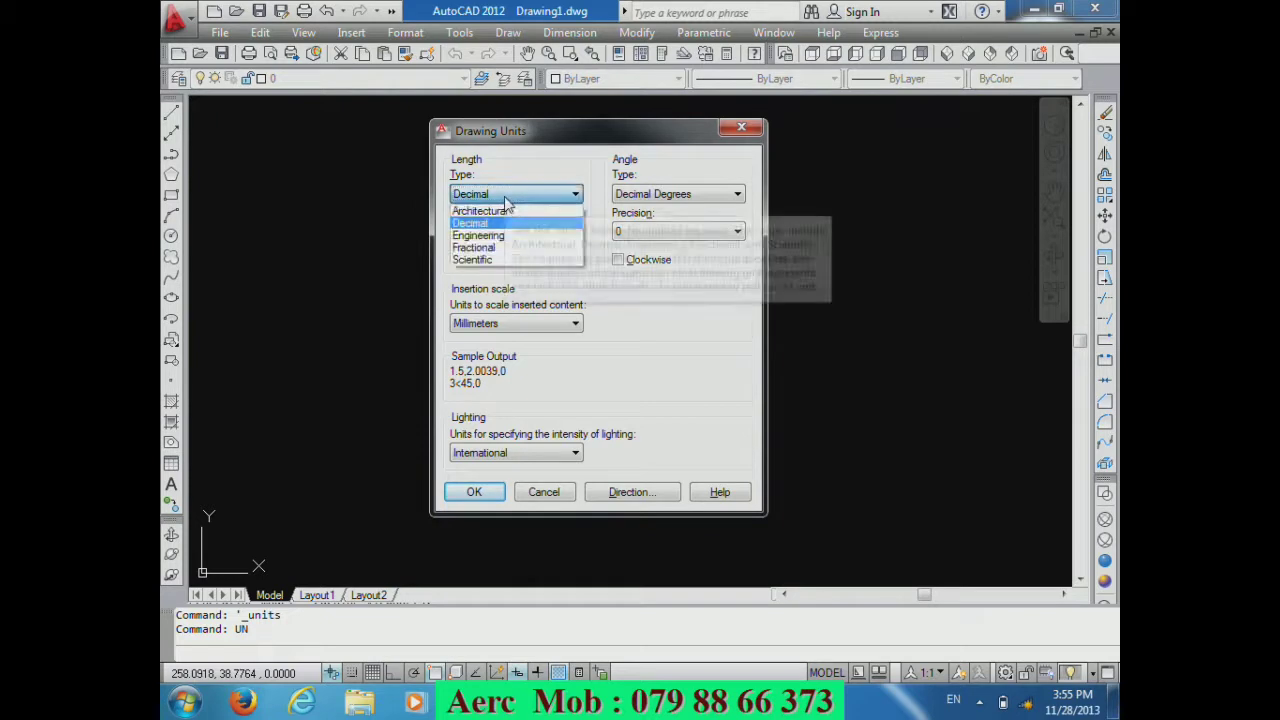
{"action": "left_click", "coordinate": [506, 211]}
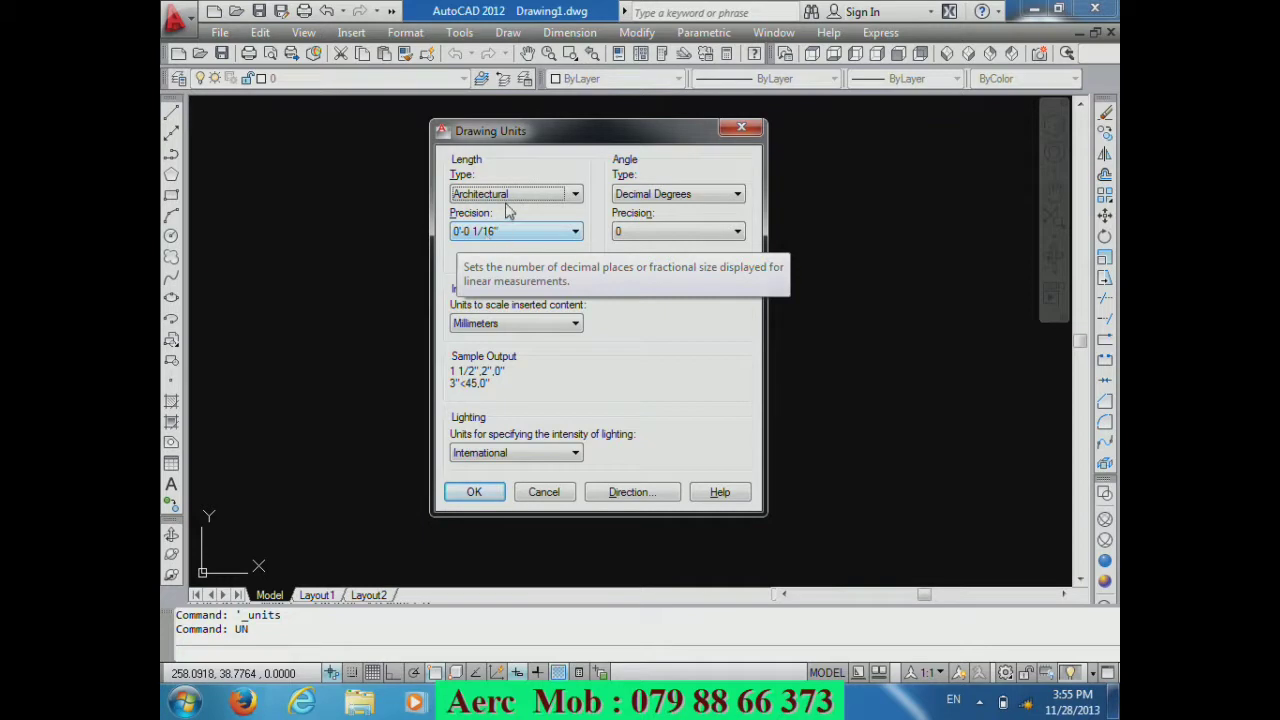
{"action": "left_click", "coordinate": [508, 198]}
{"action": "left_click", "coordinate": [497, 238]}
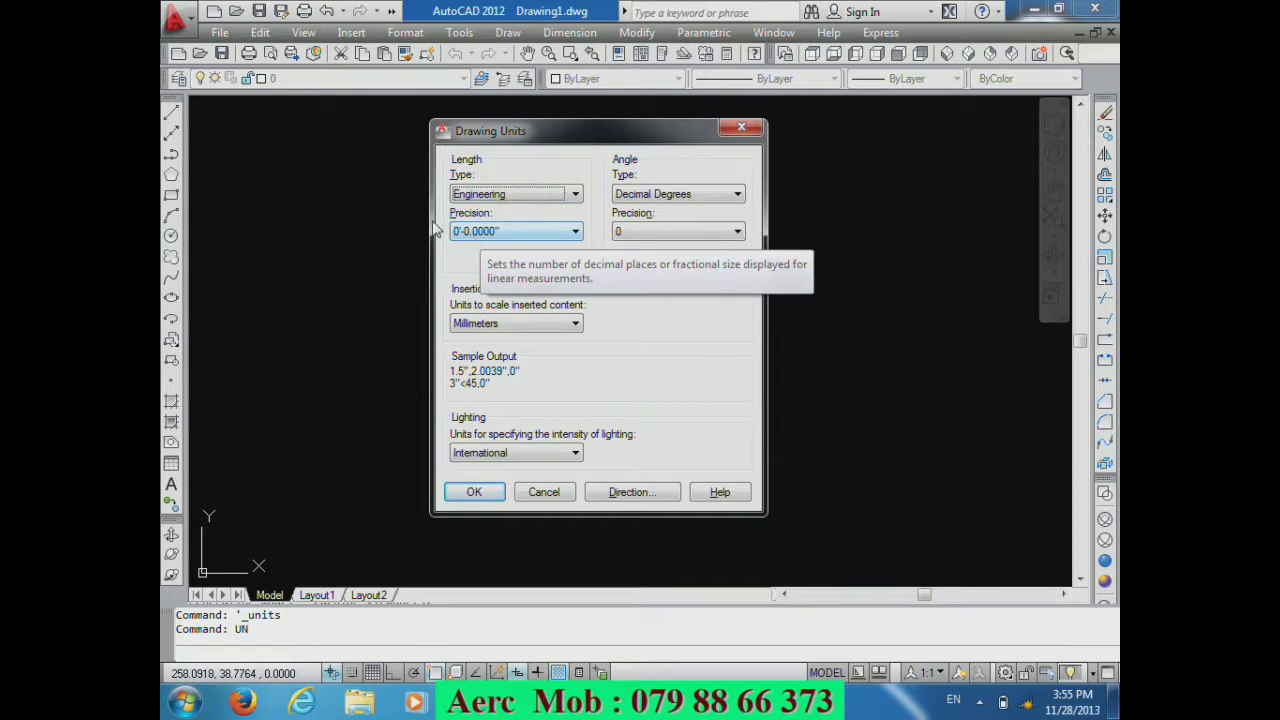
{"action": "left_click", "coordinate": [498, 197]}
{"action": "left_click", "coordinate": [490, 249]}
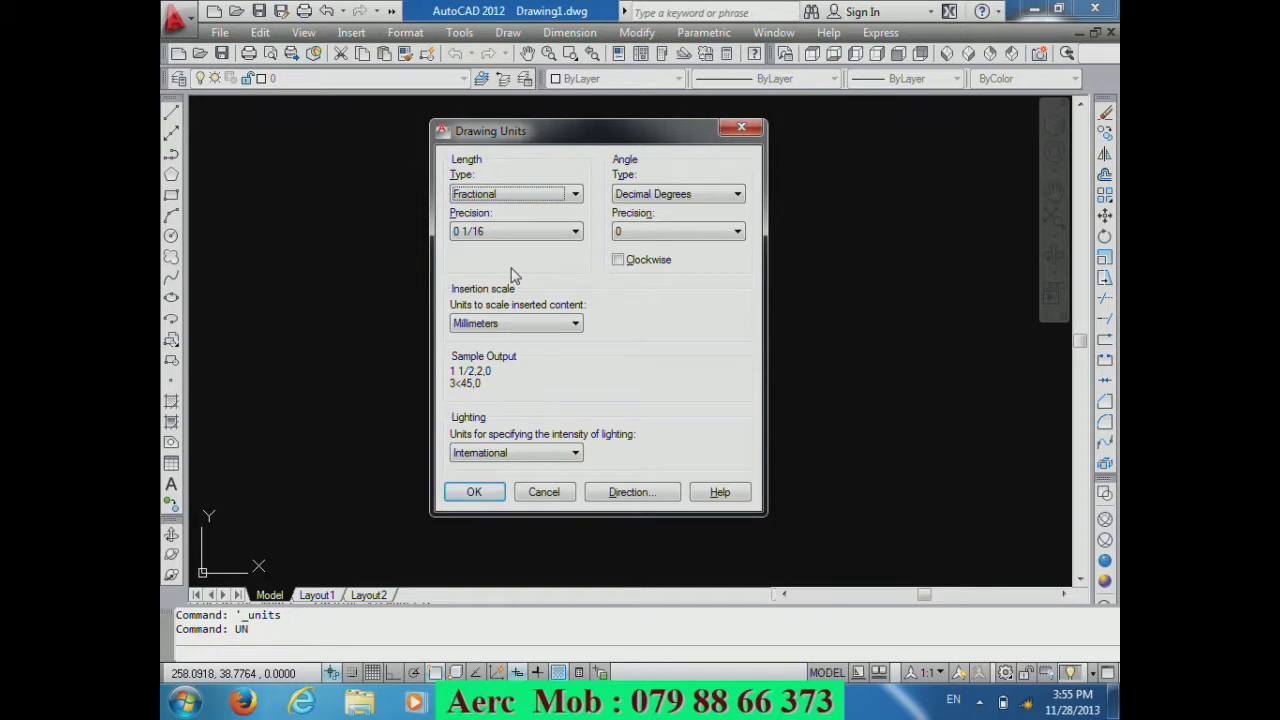
{"action": "left_click", "coordinate": [519, 236]}
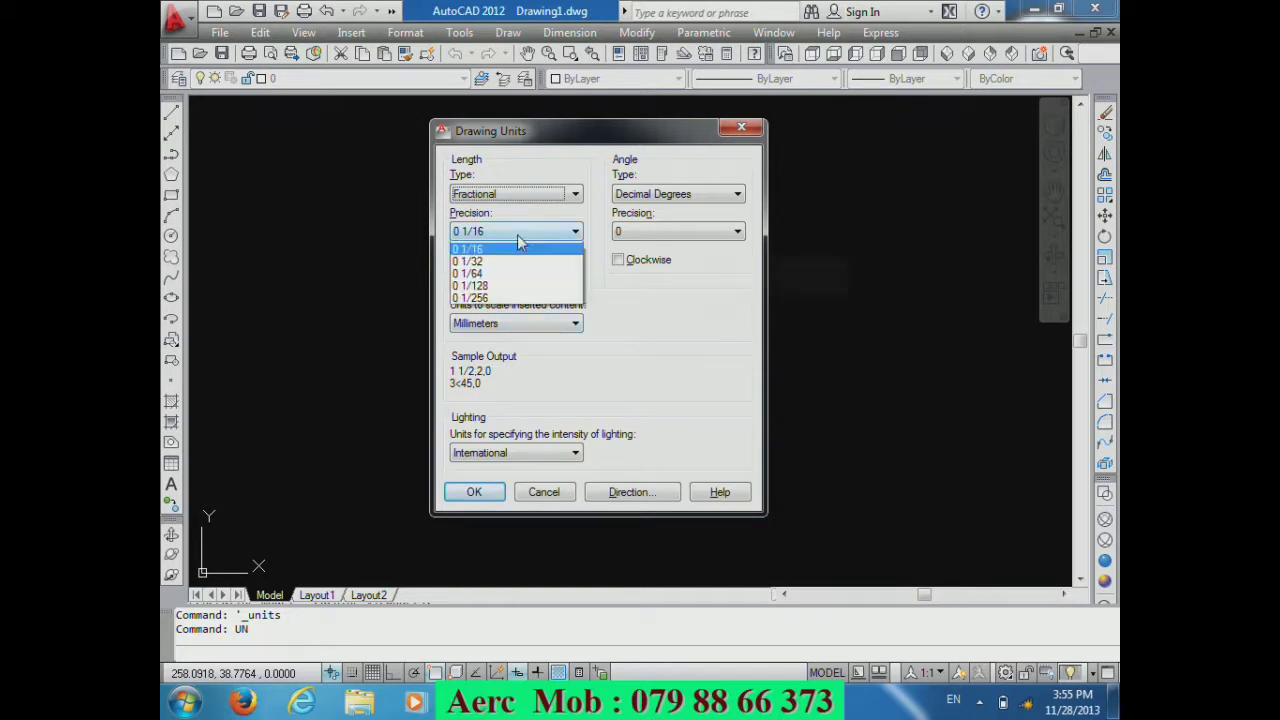
Try Scientific length units, then return to Decimal at 0.0000 precision
{"action": "left_click", "coordinate": [505, 245]}
{"action": "left_click", "coordinate": [497, 200]}
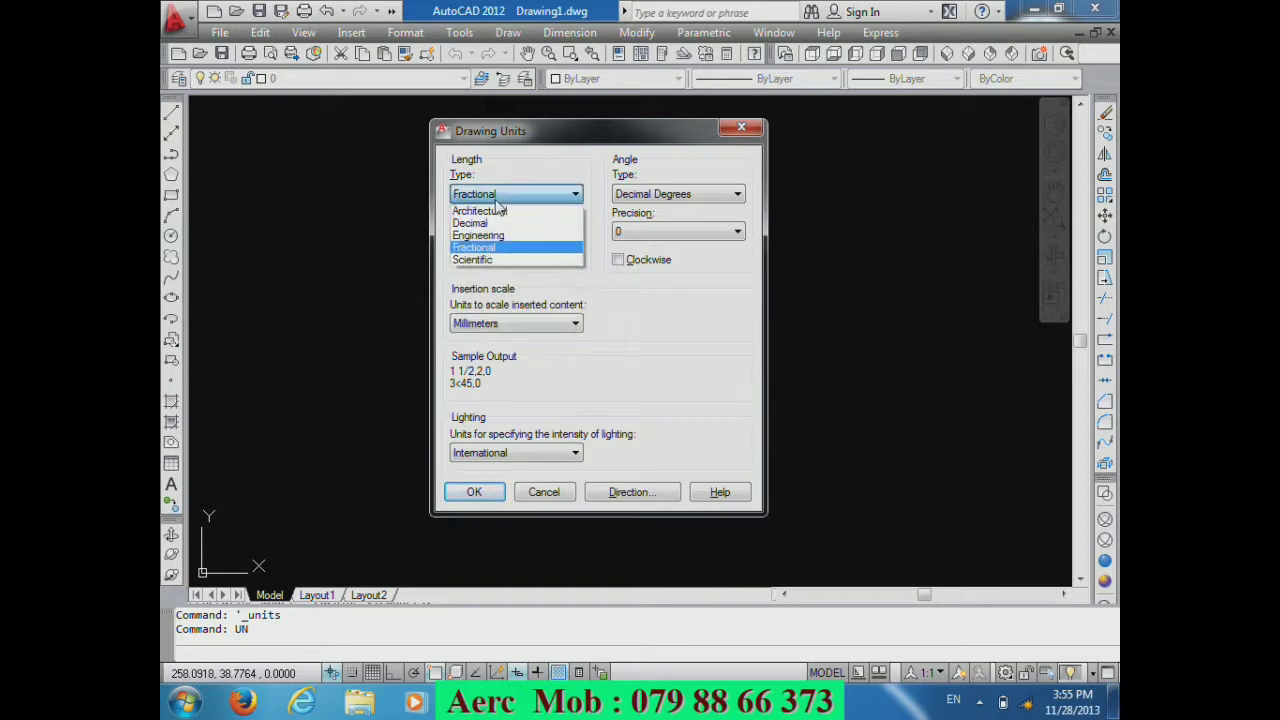
{"action": "left_click", "coordinate": [477, 259]}
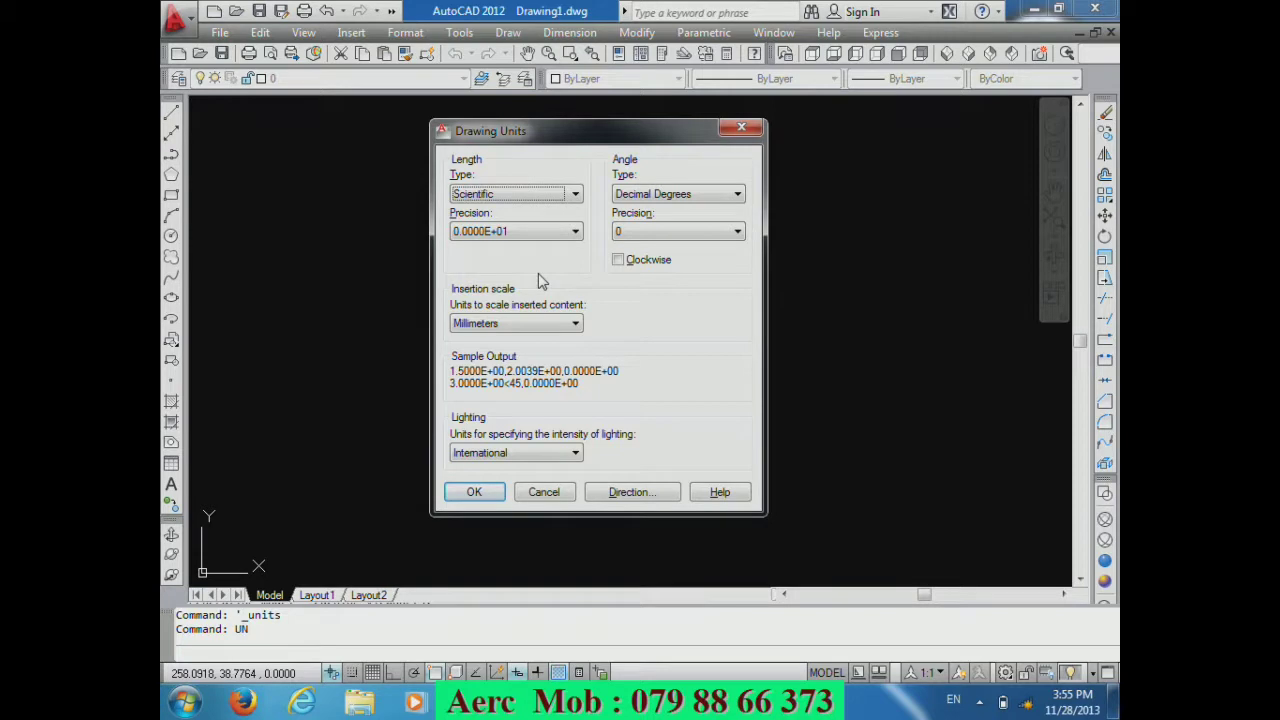
{"action": "left_click", "coordinate": [525, 194]}
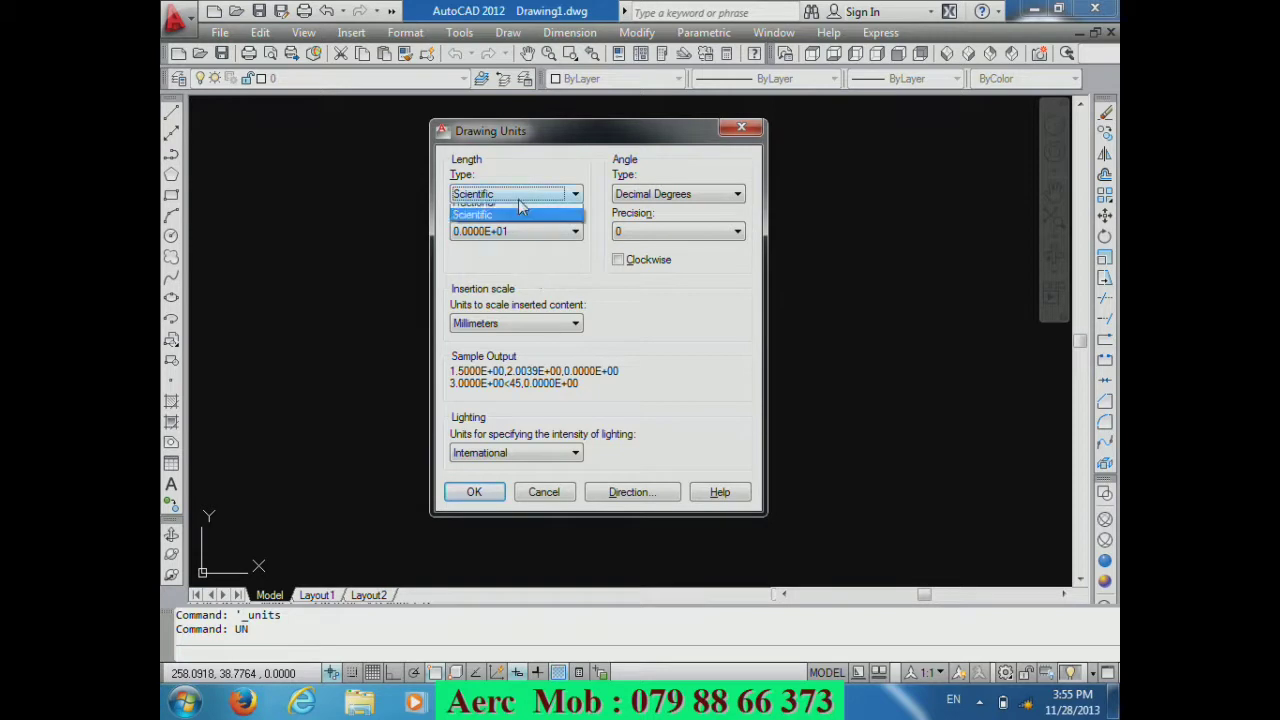
{"action": "left_click", "coordinate": [505, 221]}
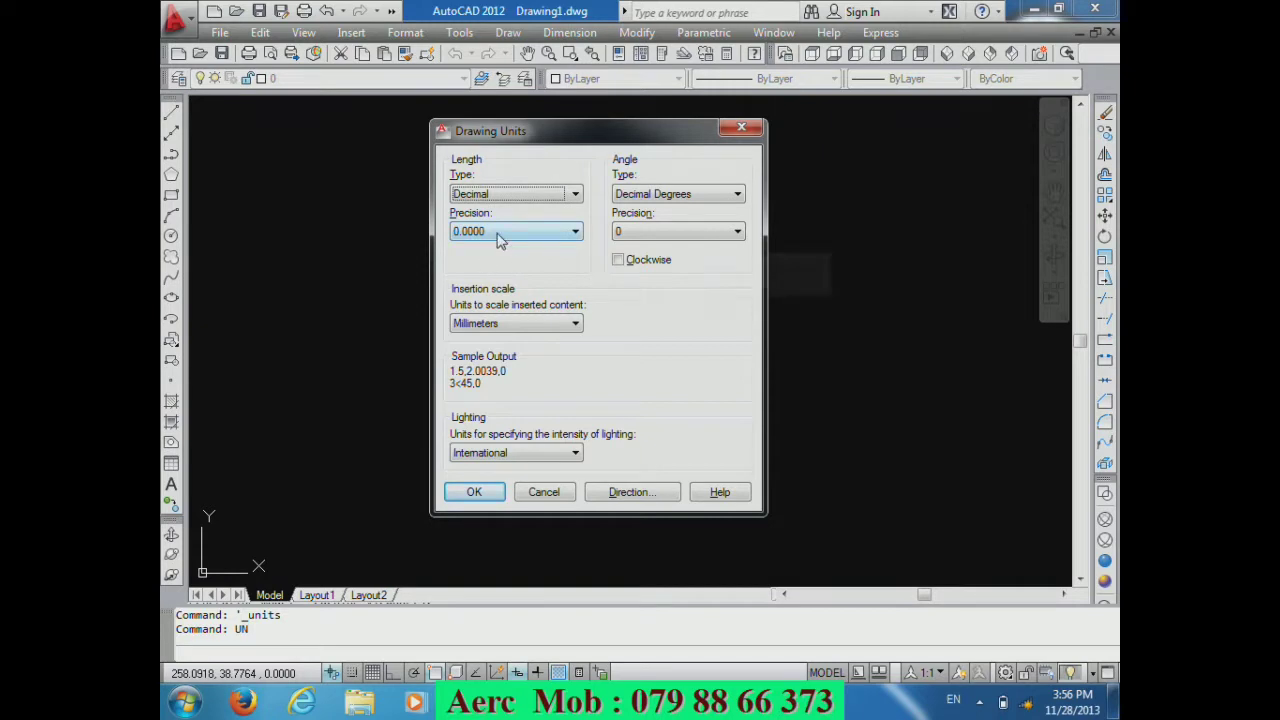
{"action": "left_click", "coordinate": [503, 236]}
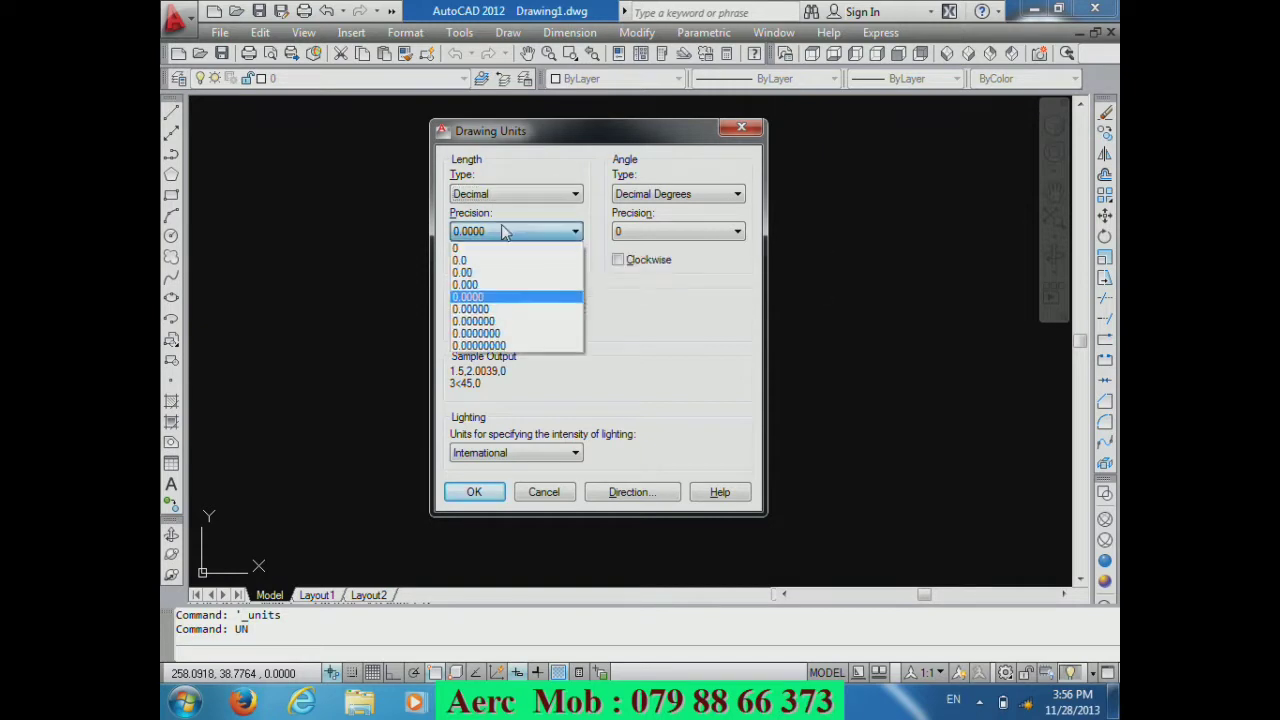
Set length precision to 0.00 and insertion scale to Centimeters
{"action": "left_click", "coordinate": [492, 272]}
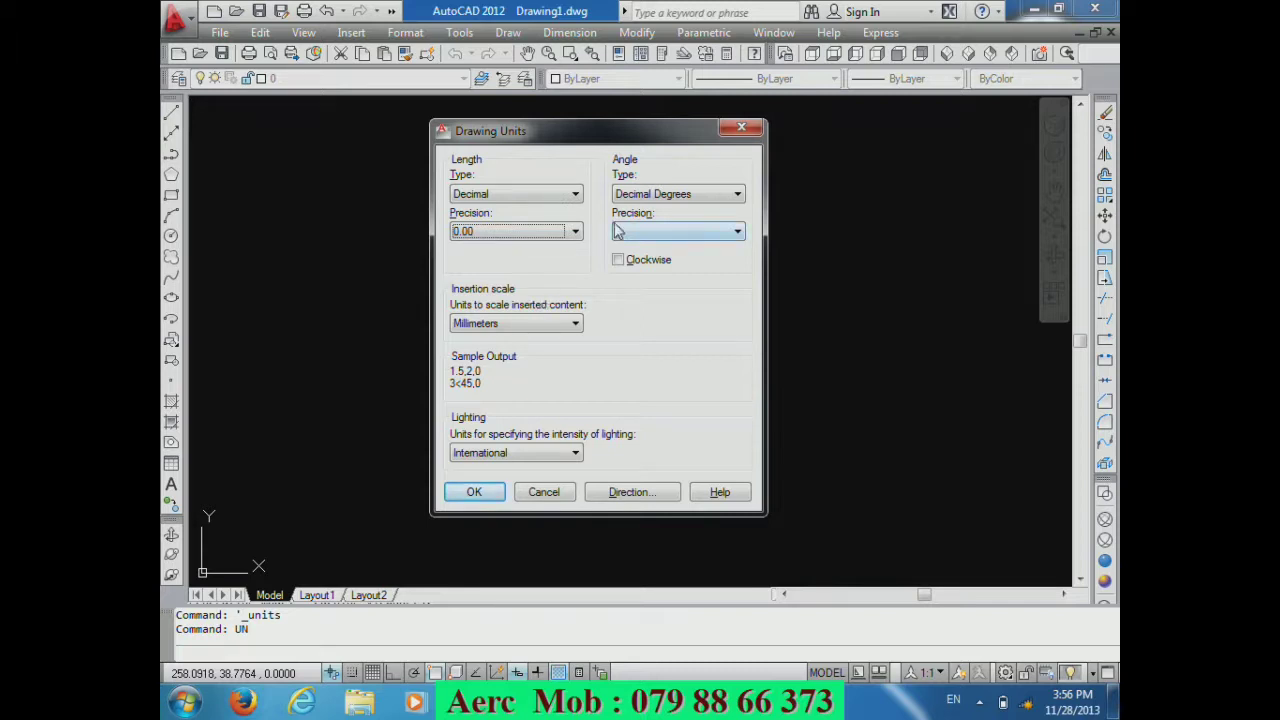
{"action": "left_click", "coordinate": [491, 325]}
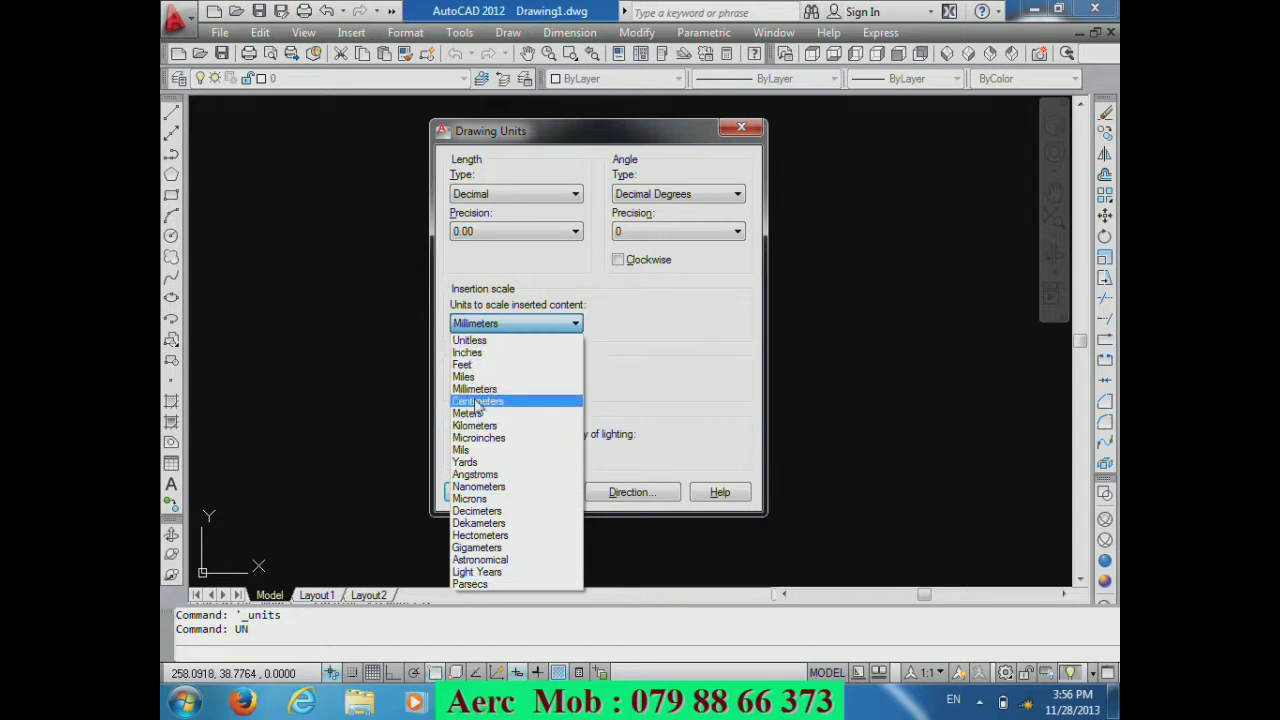
{"action": "left_click", "coordinate": [508, 405]}
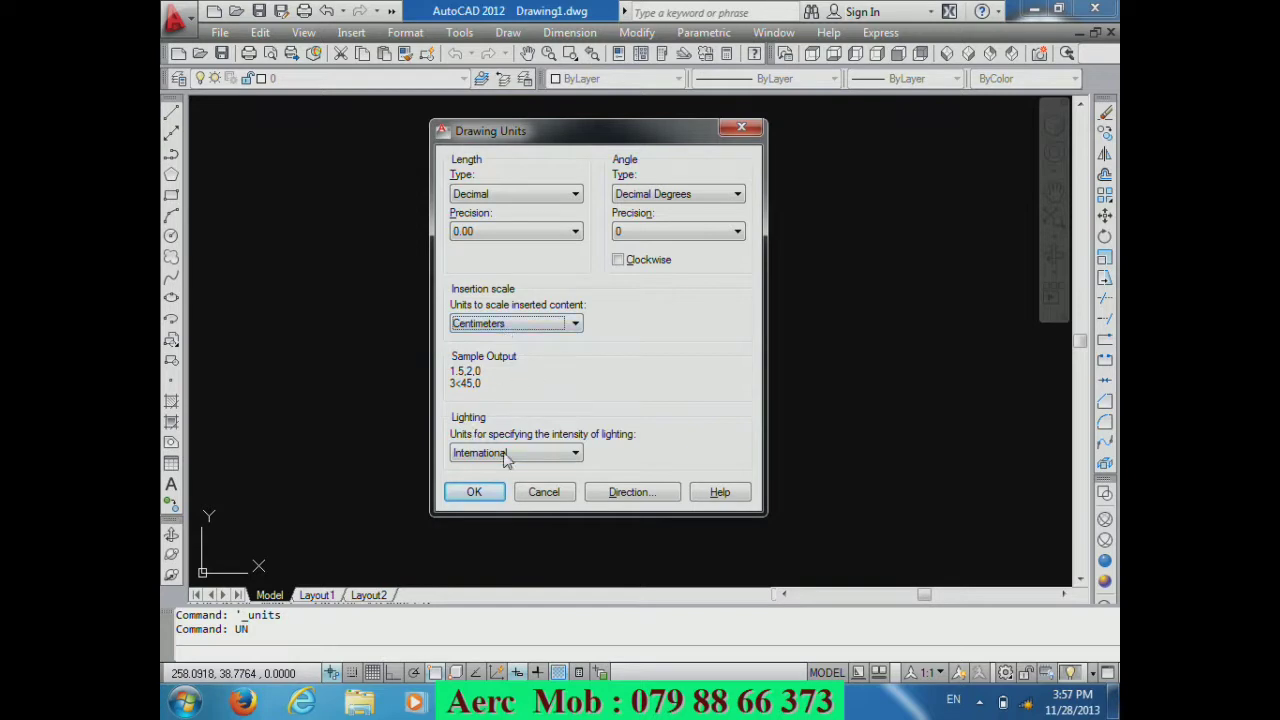
{"action": "left_click", "coordinate": [504, 452]}
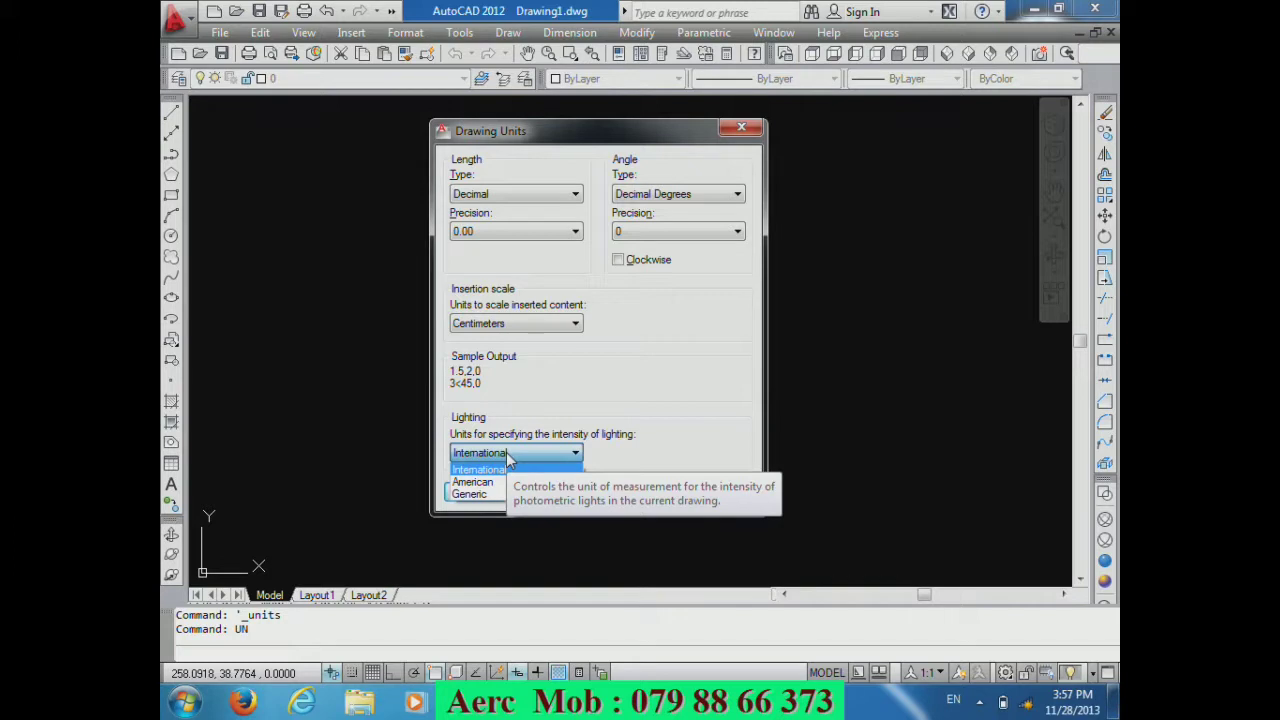
{"action": "left_click", "coordinate": [528, 482]}
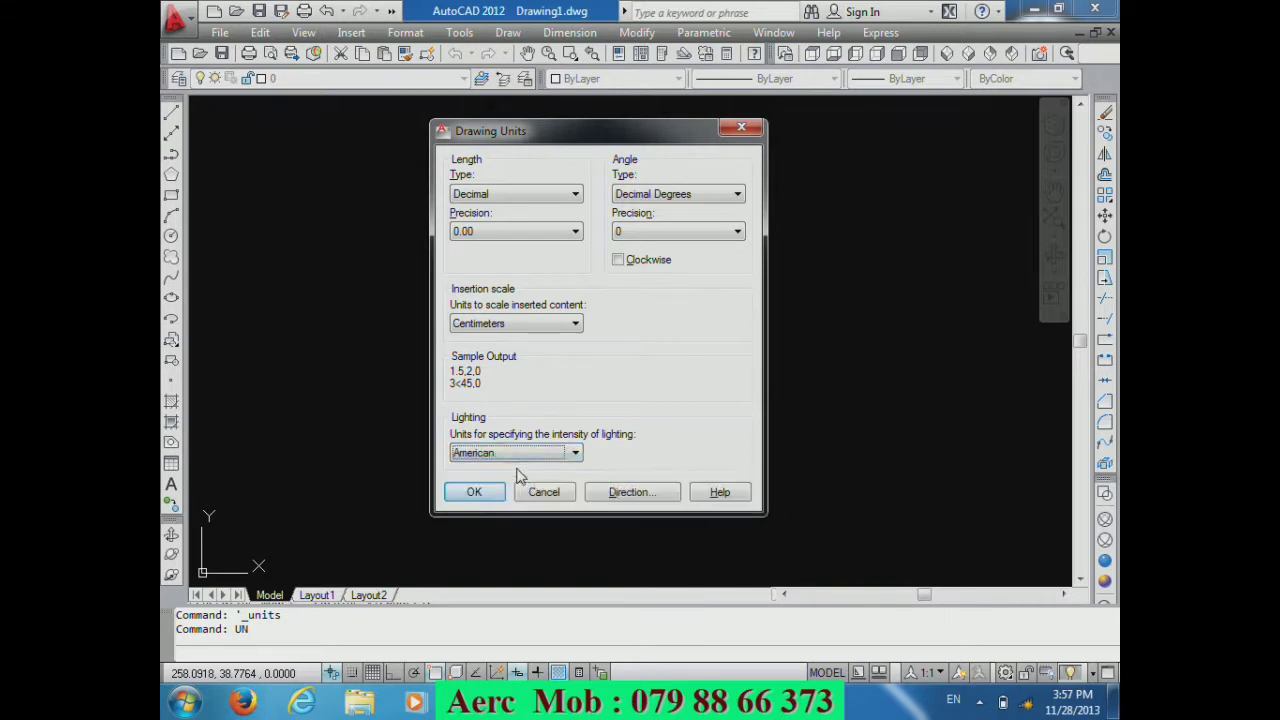
{"action": "left_click", "coordinate": [517, 464]}
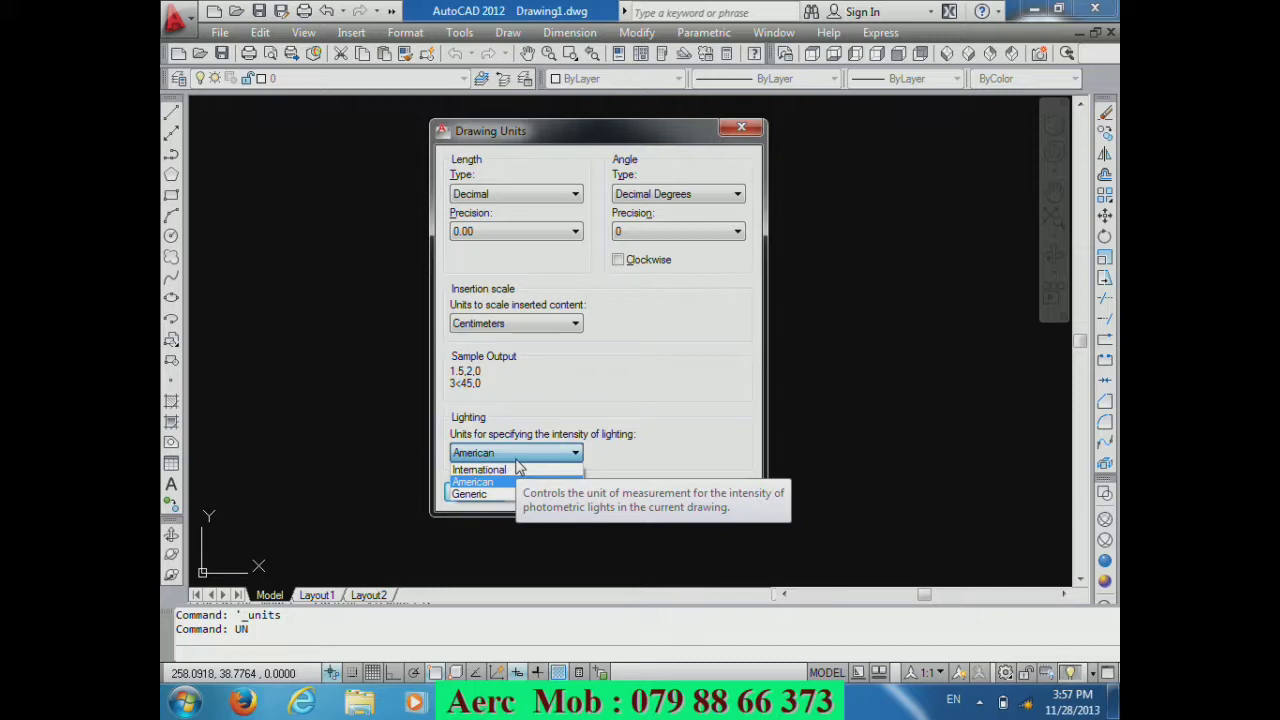
{"action": "left_click", "coordinate": [517, 470]}
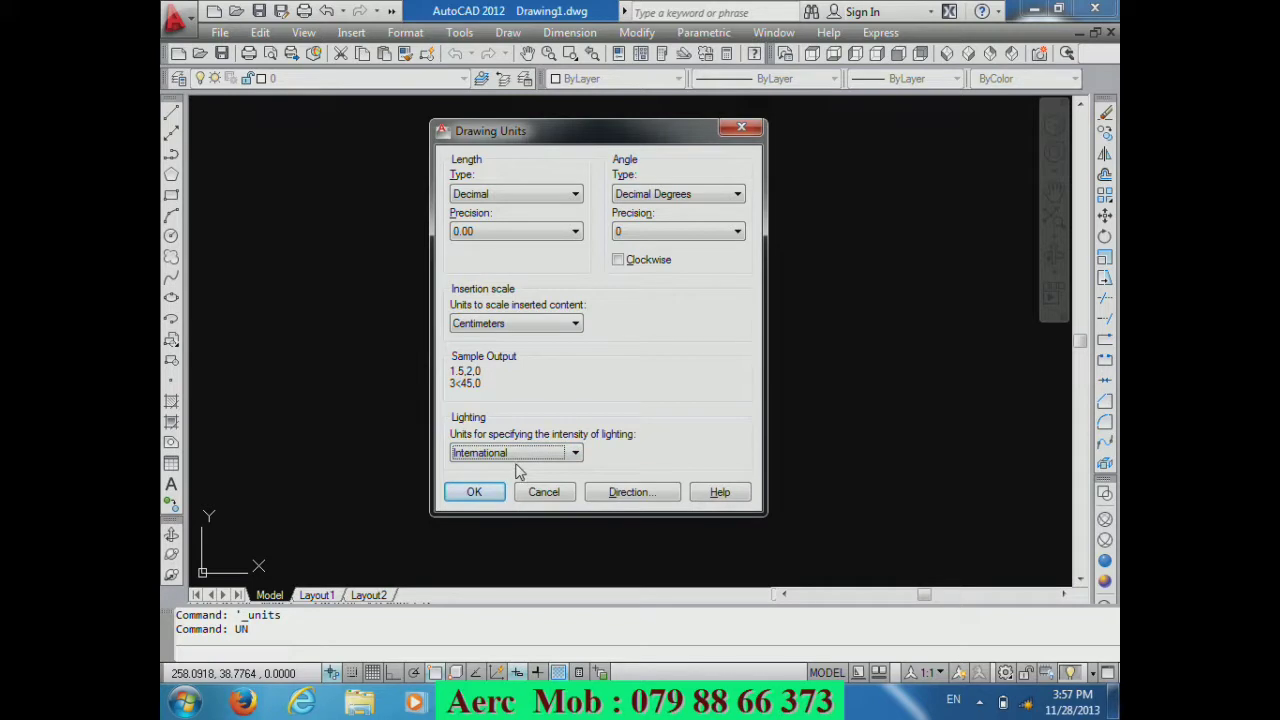
{"action": "left_click", "coordinate": [528, 456]}
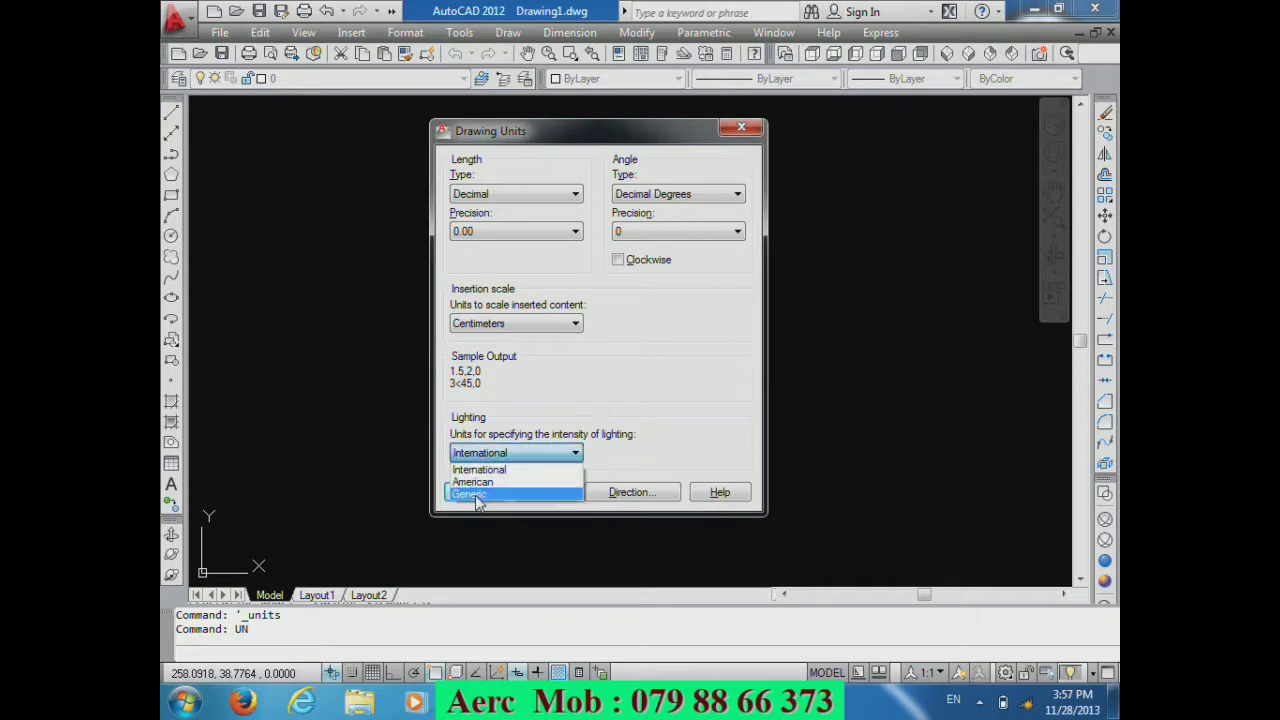
{"action": "left_click", "coordinate": [478, 494]}
{"action": "left_click", "coordinate": [497, 453]}
{"action": "left_click", "coordinate": [490, 470]}
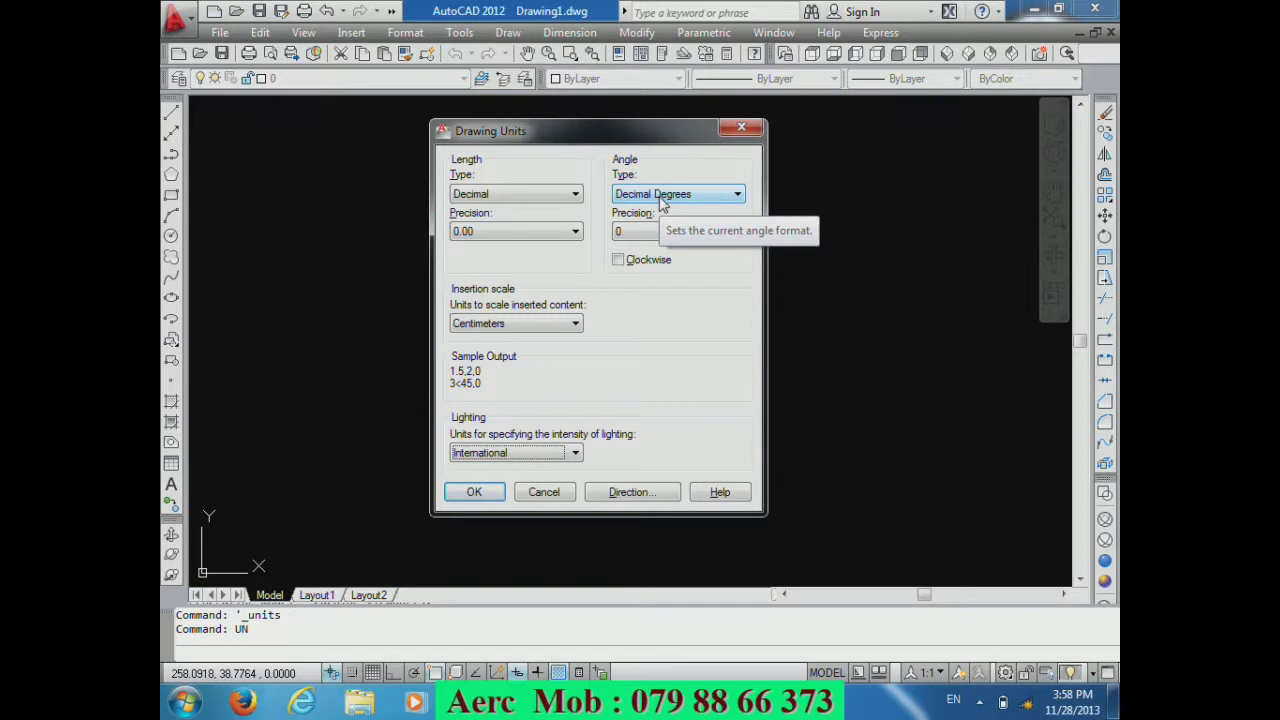
Try Deg/Min/Sec, Grads and Radians as the angle type
{"action": "left_click", "coordinate": [660, 200]}
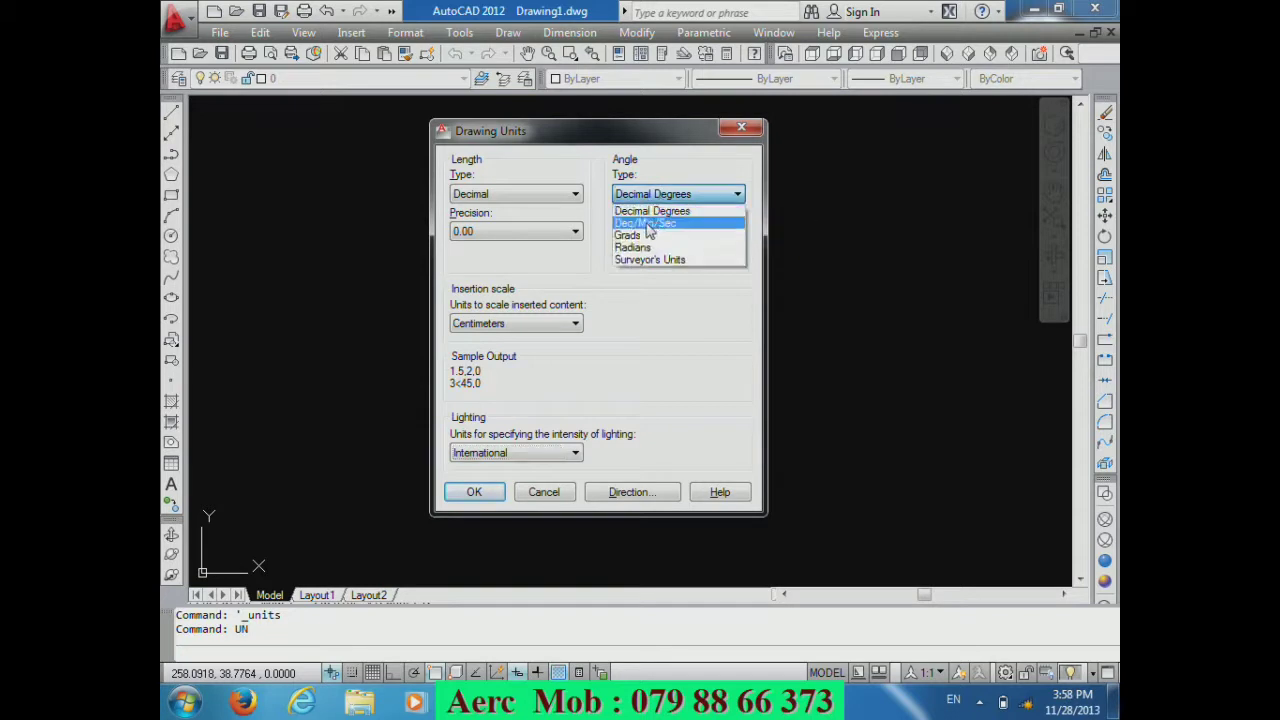
{"action": "left_click", "coordinate": [650, 224]}
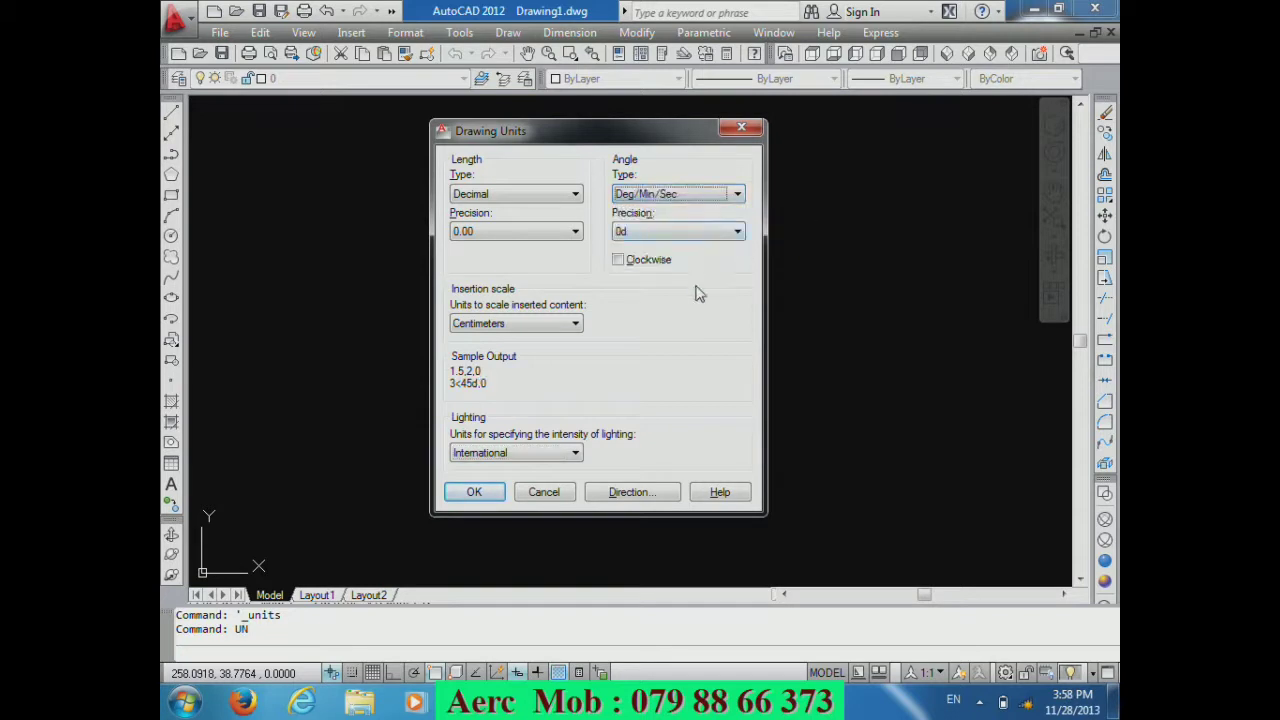
{"action": "left_click", "coordinate": [646, 234]}
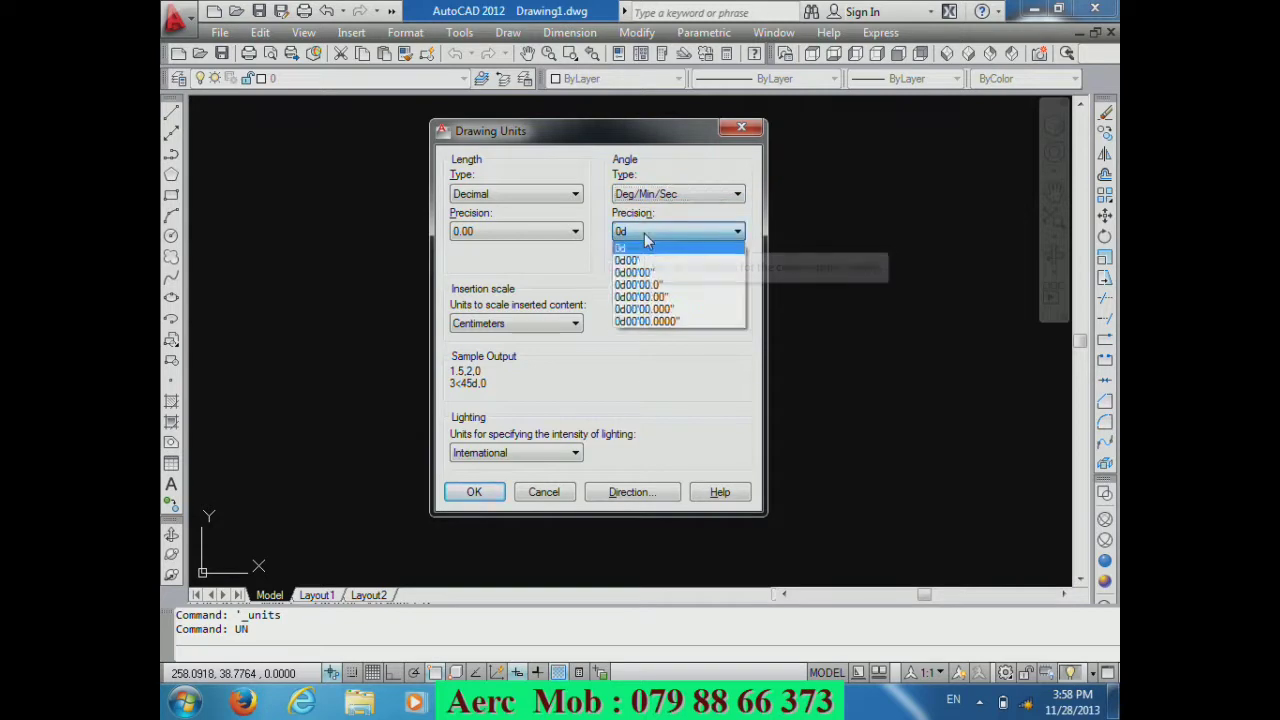
{"action": "left_click", "coordinate": [645, 245]}
{"action": "left_click", "coordinate": [677, 195]}
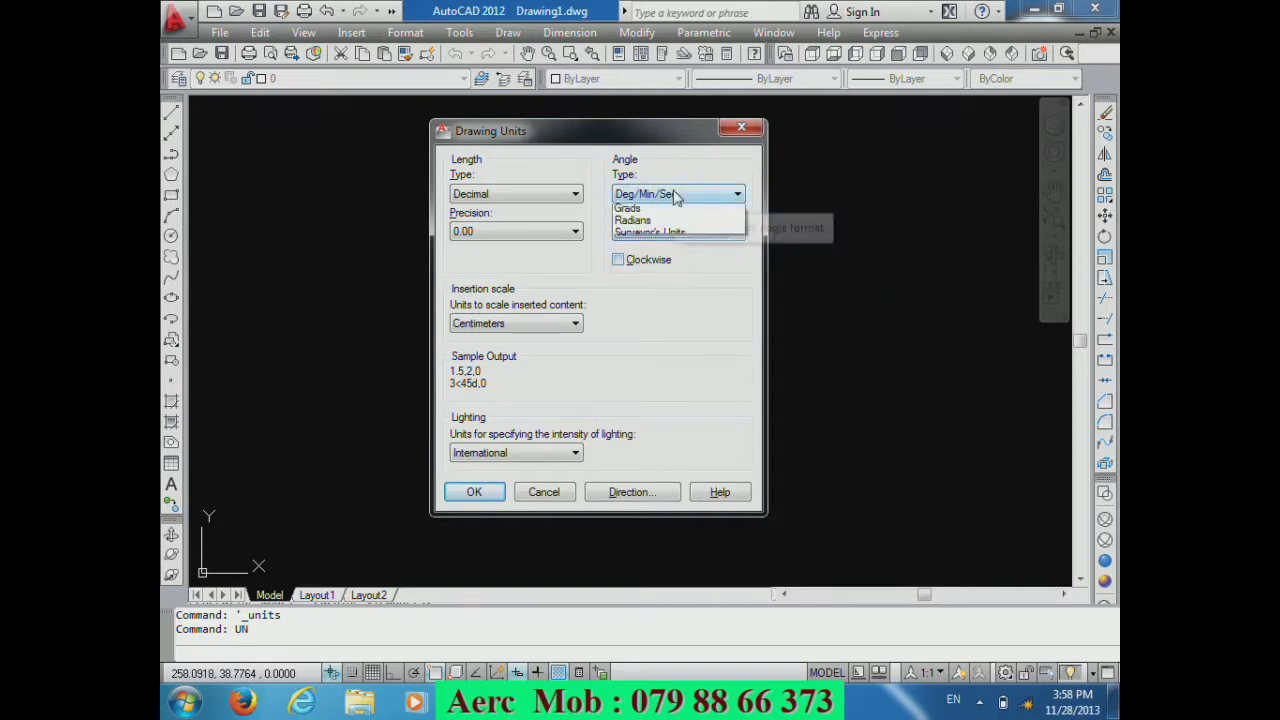
{"action": "left_click", "coordinate": [655, 235]}
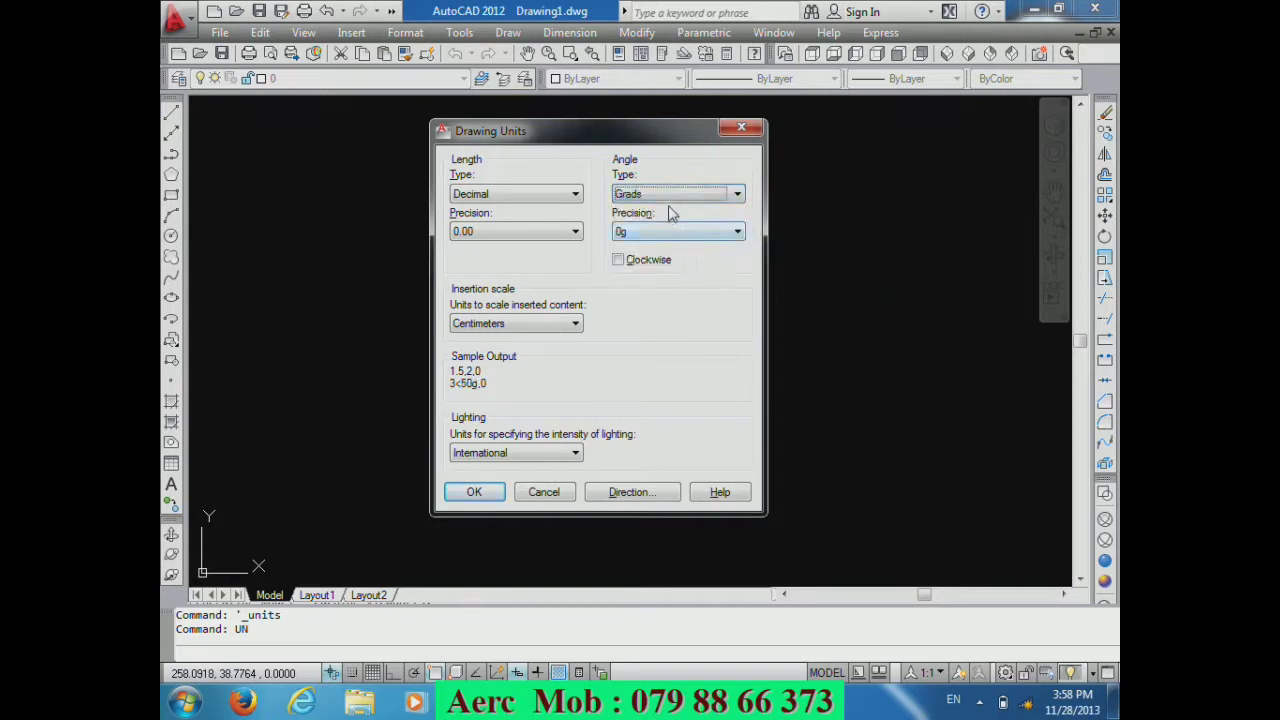
{"action": "left_click", "coordinate": [677, 196]}
{"action": "left_click", "coordinate": [650, 250]}
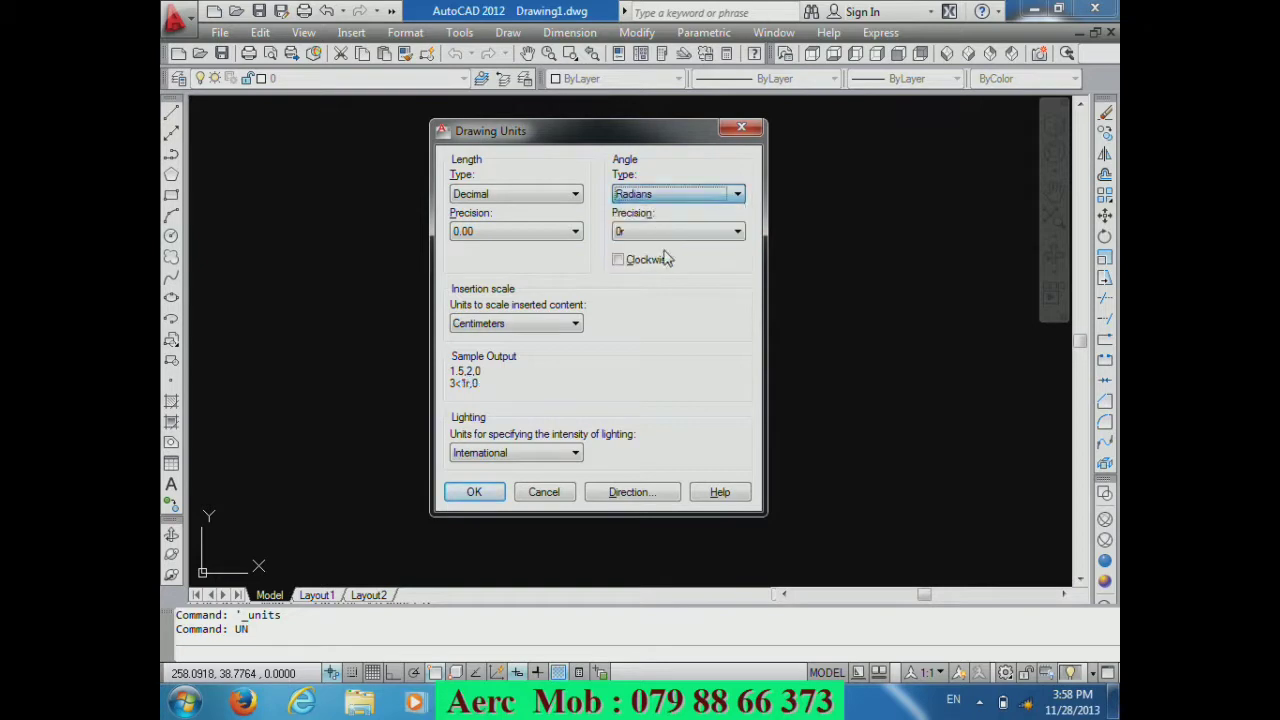
Try Surveyor's Units, then set Decimal Degrees with 0.00 angle precision
{"action": "left_click", "coordinate": [695, 198]}
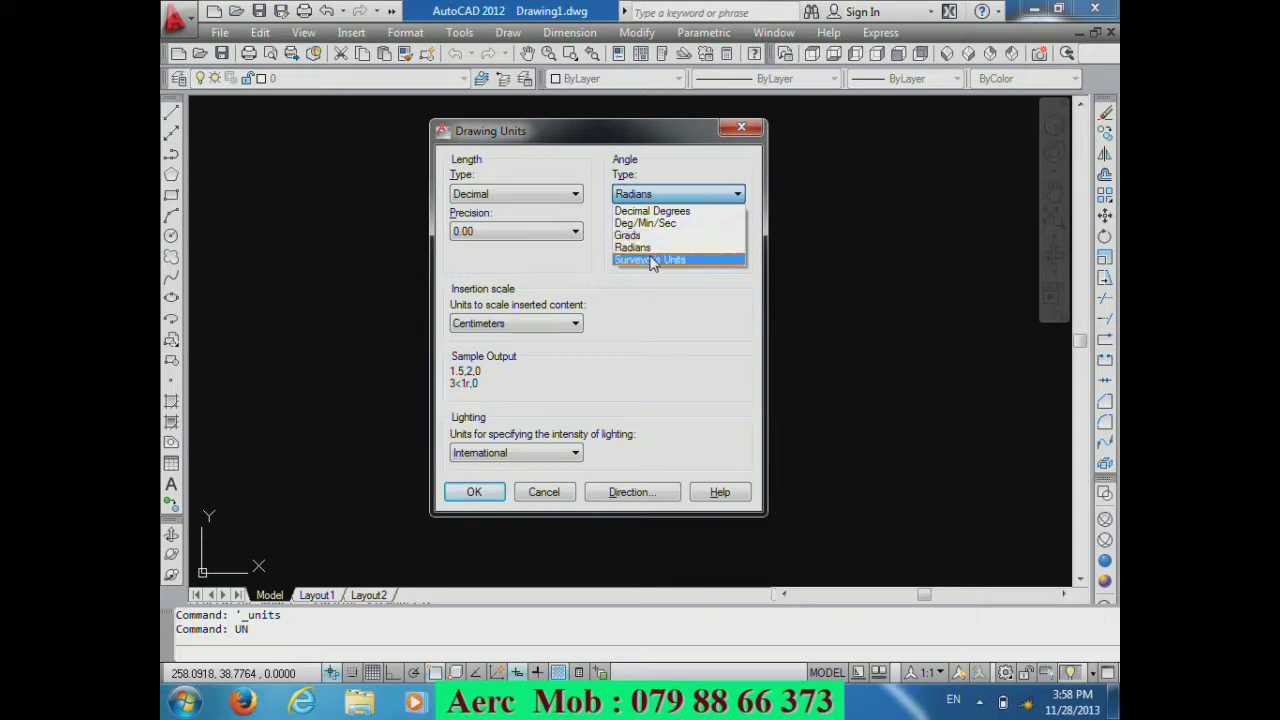
{"action": "left_click", "coordinate": [650, 259]}
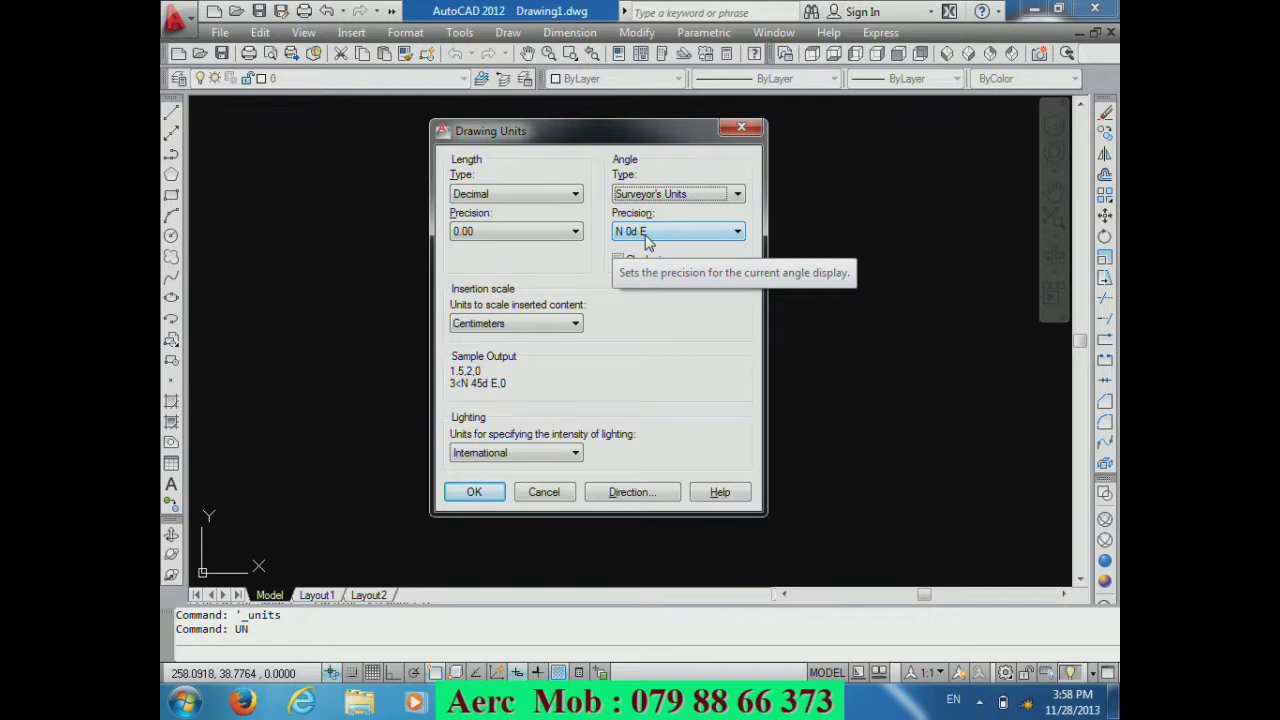
{"action": "left_click", "coordinate": [677, 199]}
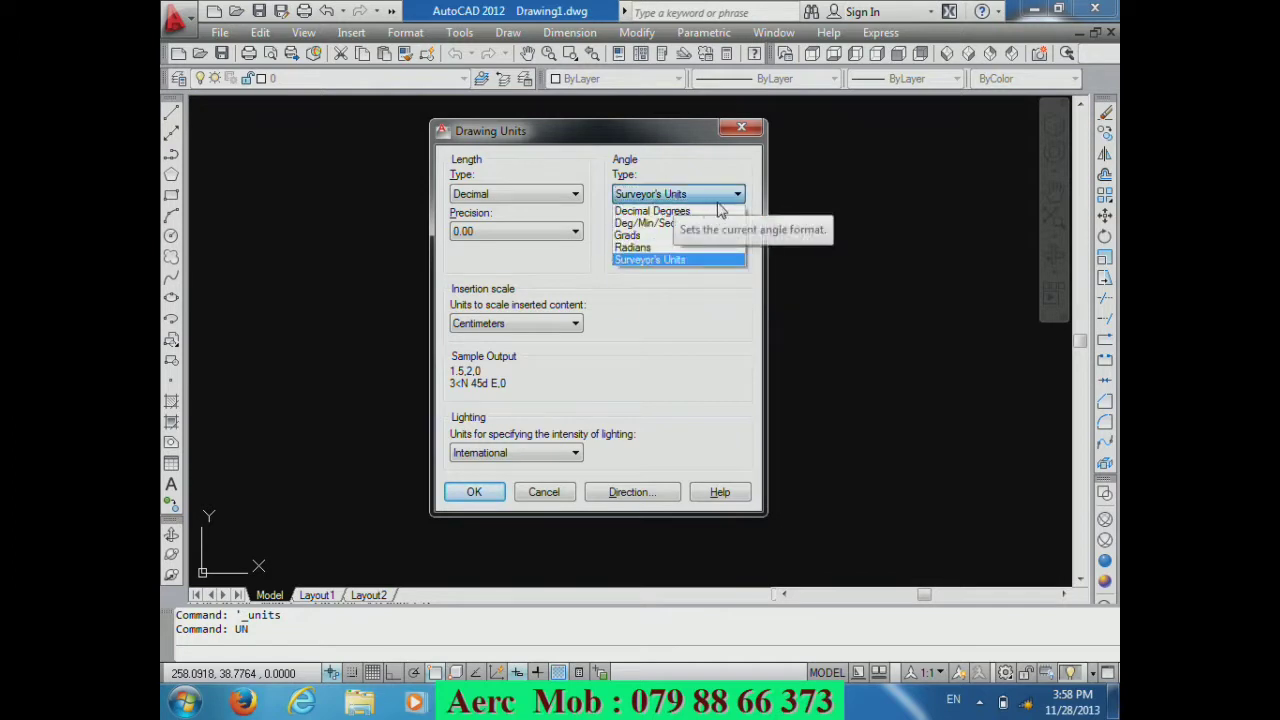
{"action": "left_click", "coordinate": [668, 212]}
{"action": "left_click", "coordinate": [650, 236]}
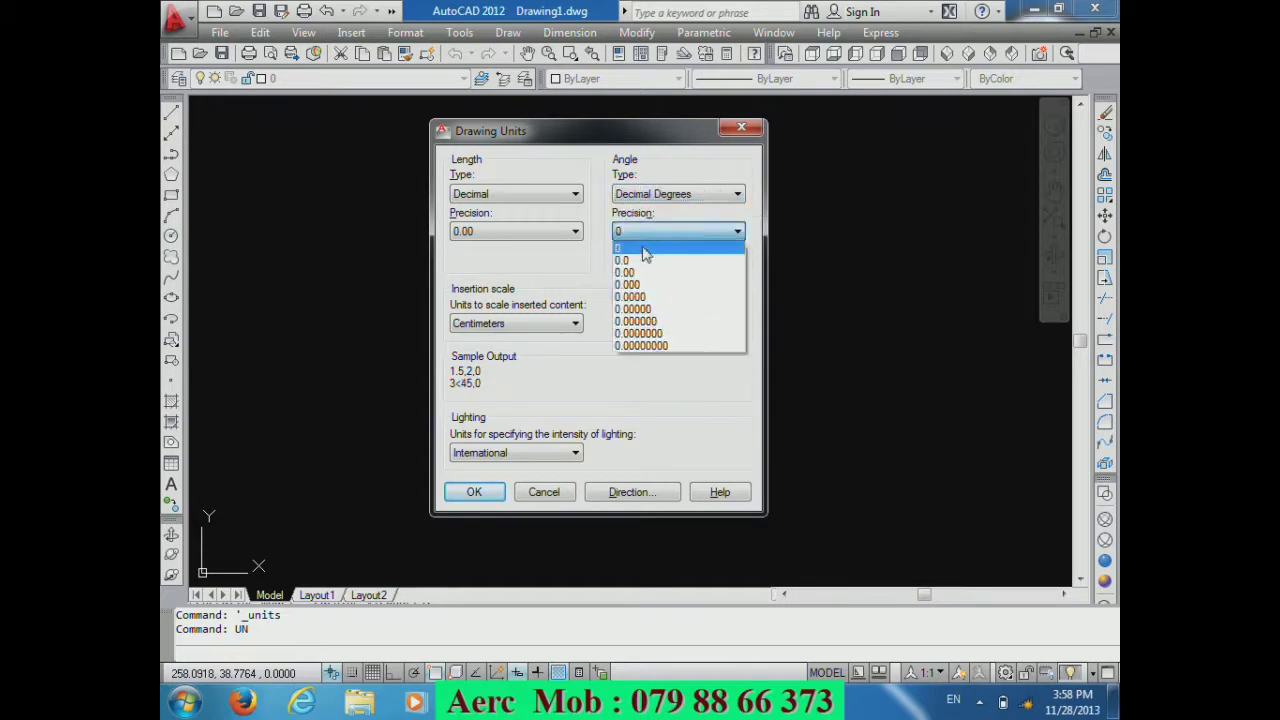
{"action": "left_click", "coordinate": [645, 272]}
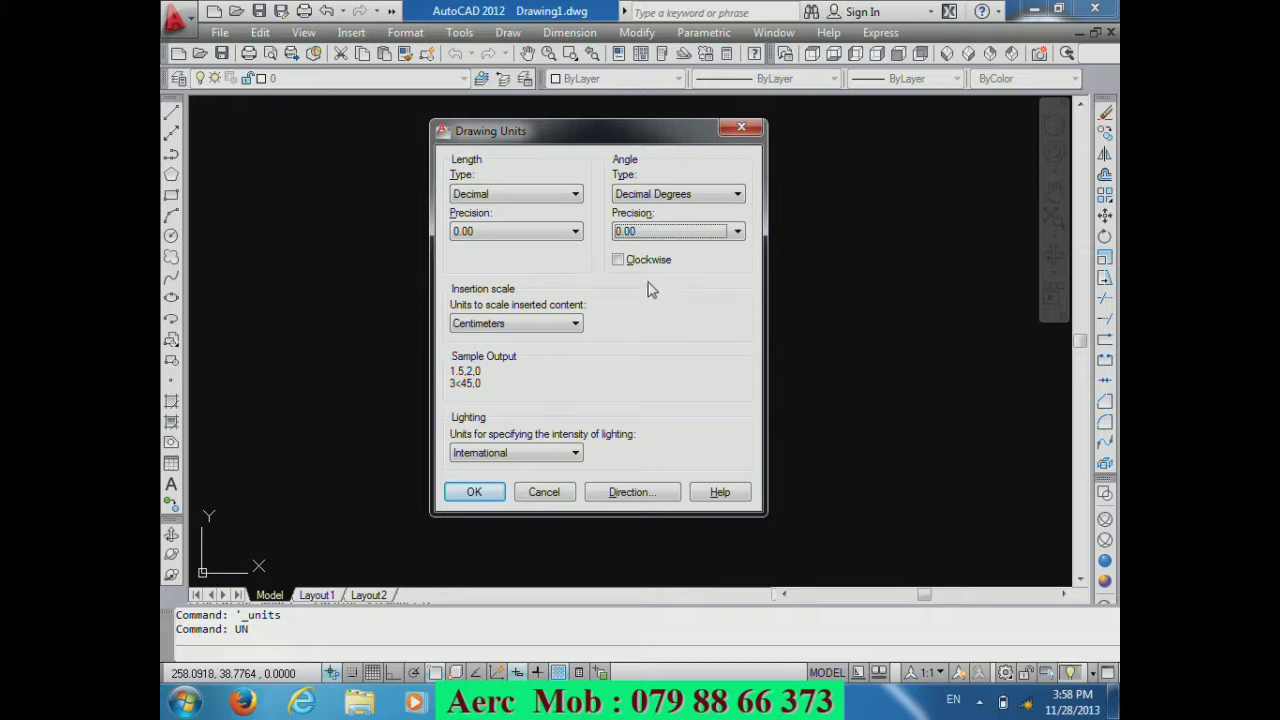
Toggle Clockwise on and off, keeping counterclockwise angles, and confirm the units with OK
{"action": "left_click", "coordinate": [622, 262]}
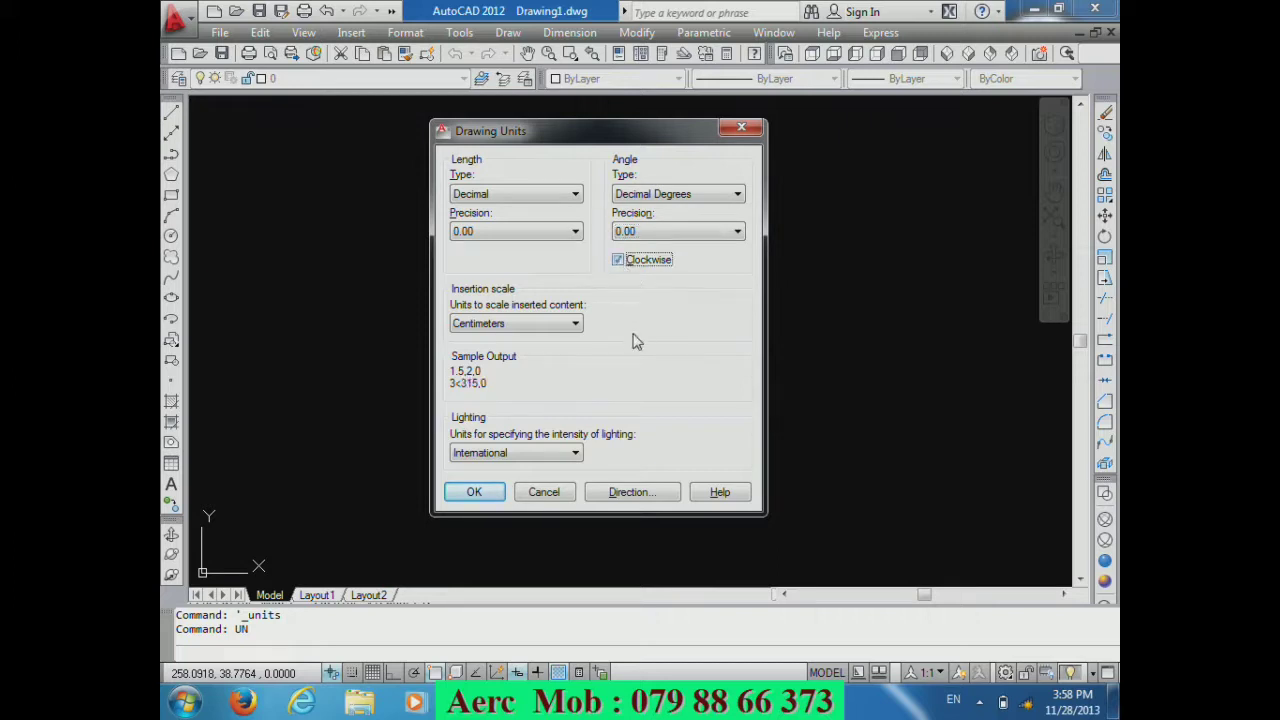
{"action": "left_click", "coordinate": [619, 261]}
{"action": "left_click", "coordinate": [476, 494]}
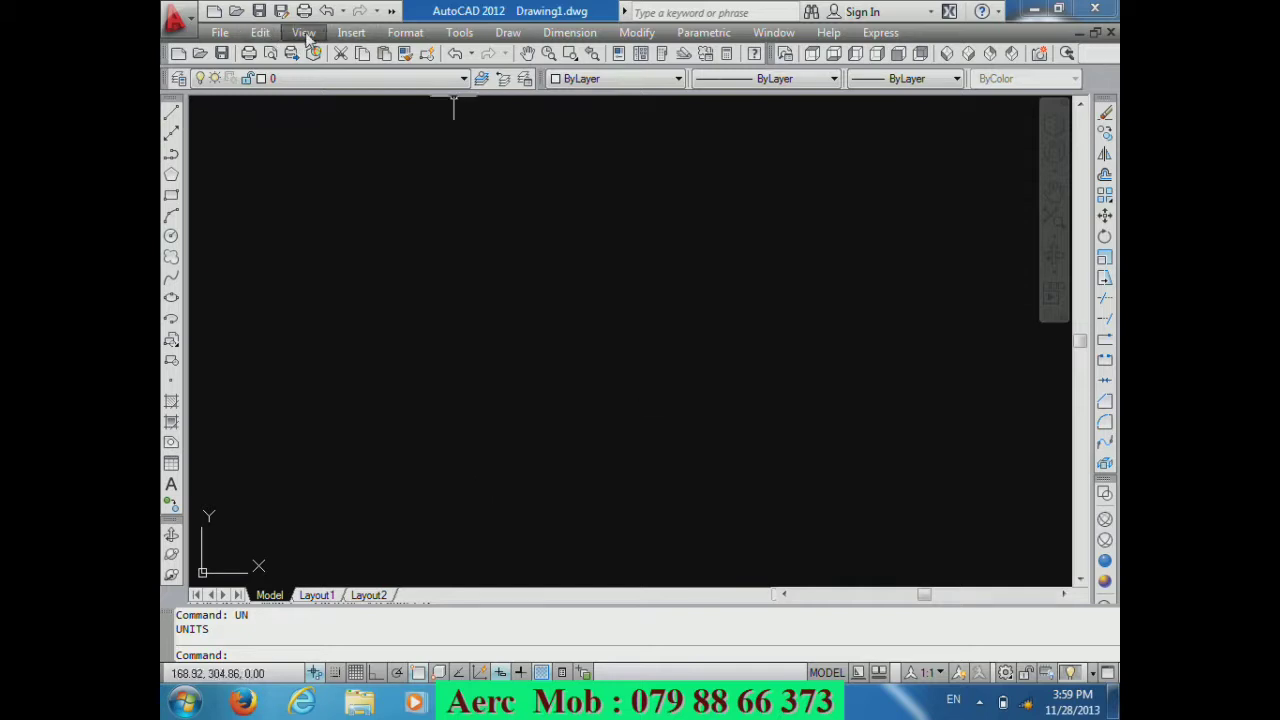
{"action": "left_click", "coordinate": [400, 33]}
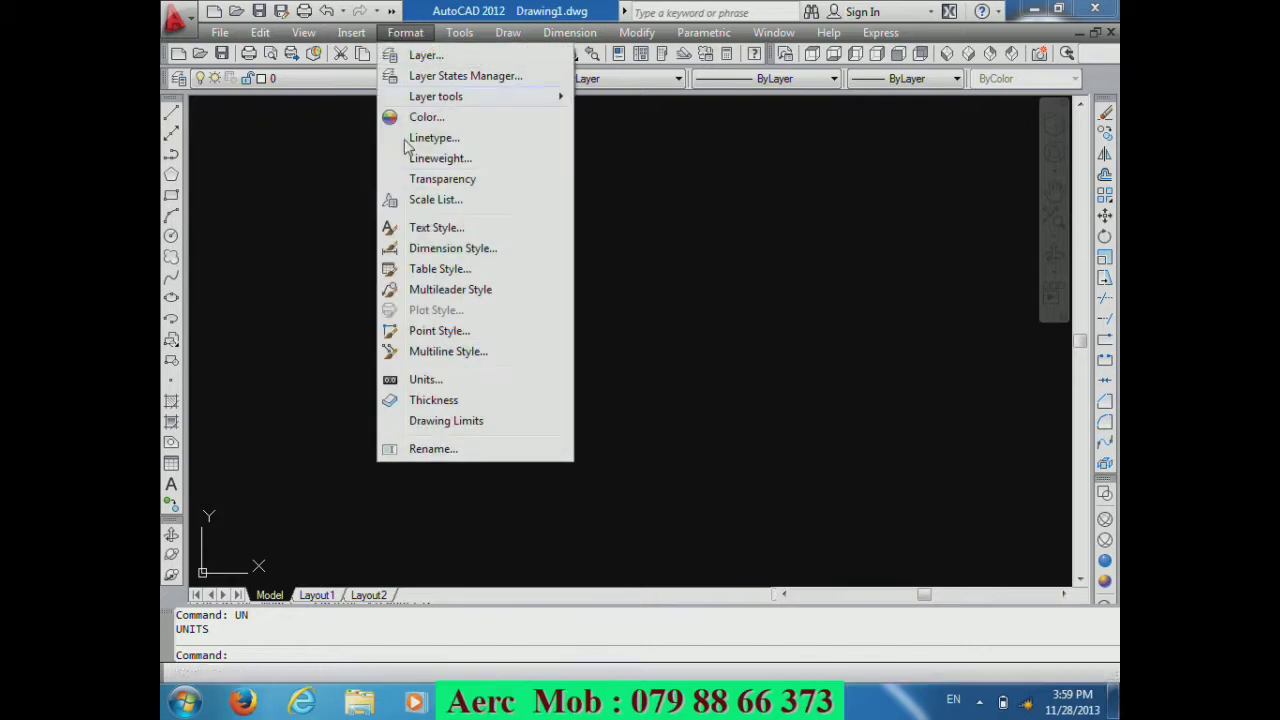
Run LIMITS with lower left corner 0,0 and upper right corner 21,29.7
{"action": "left_click", "coordinate": [451, 428]}
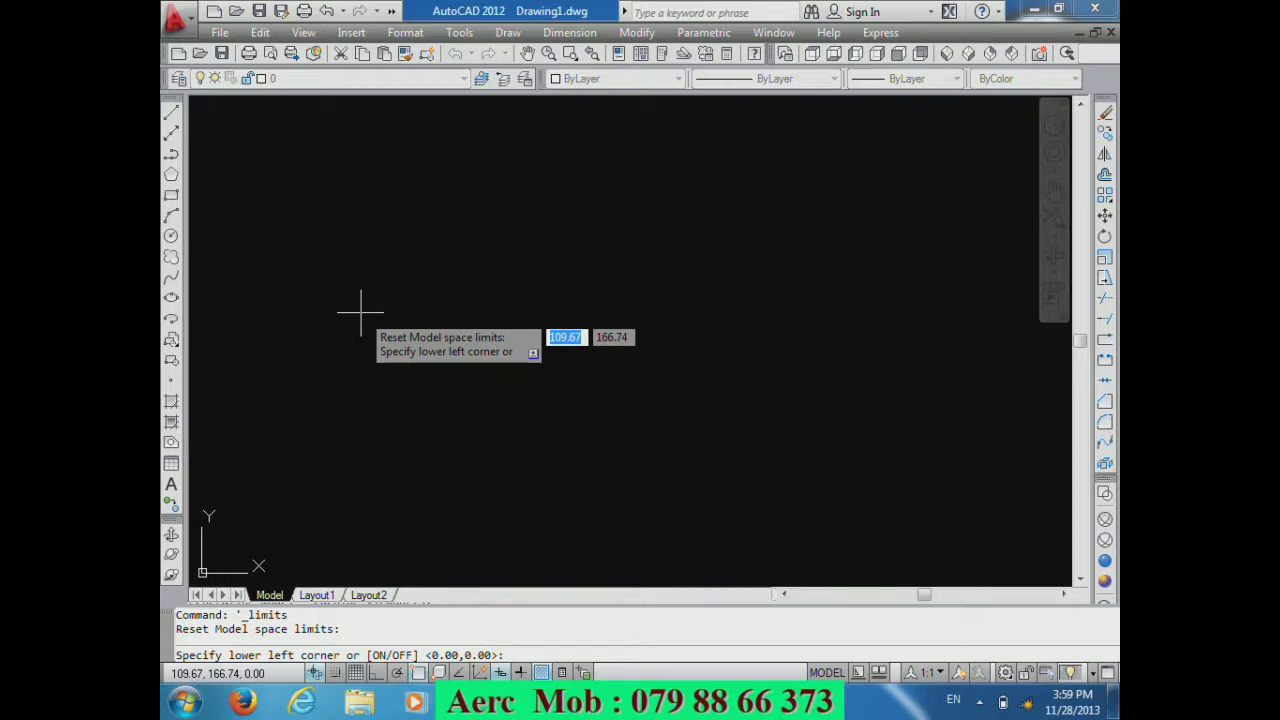
{"action": "key", "text": "Escape"}
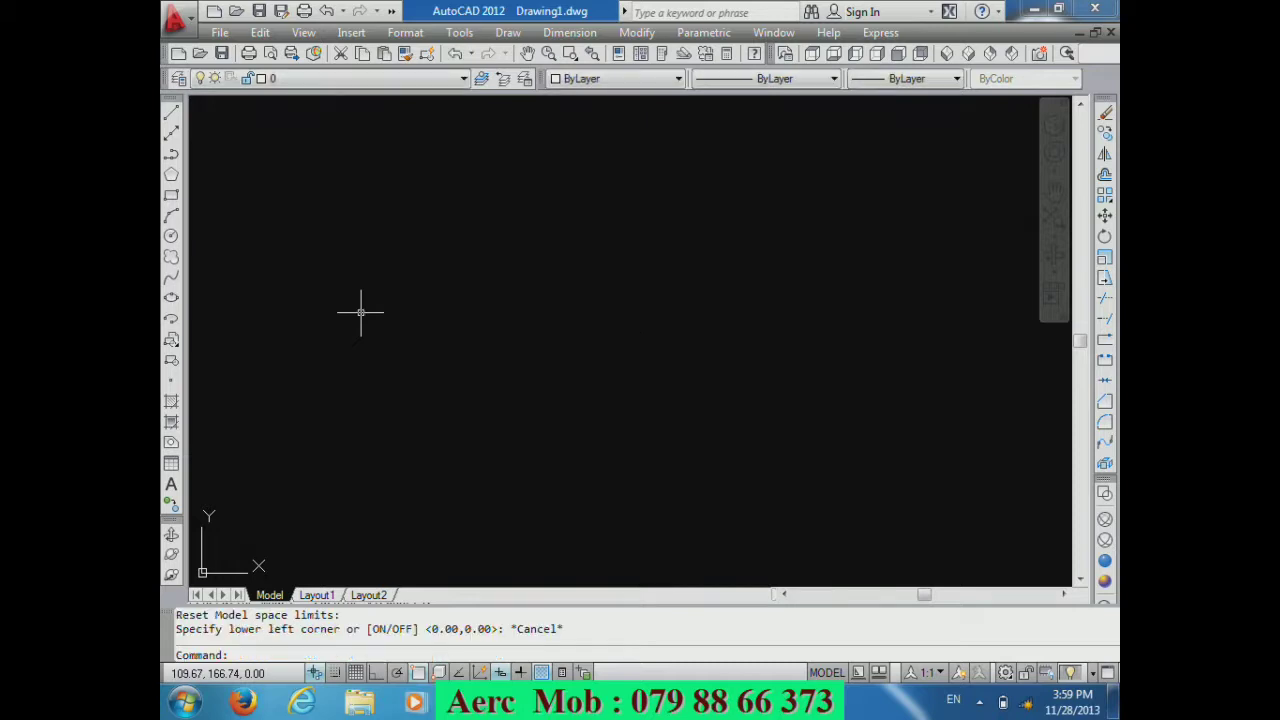
{"action": "type", "text": "limits"}
{"action": "key", "text": "Return"}
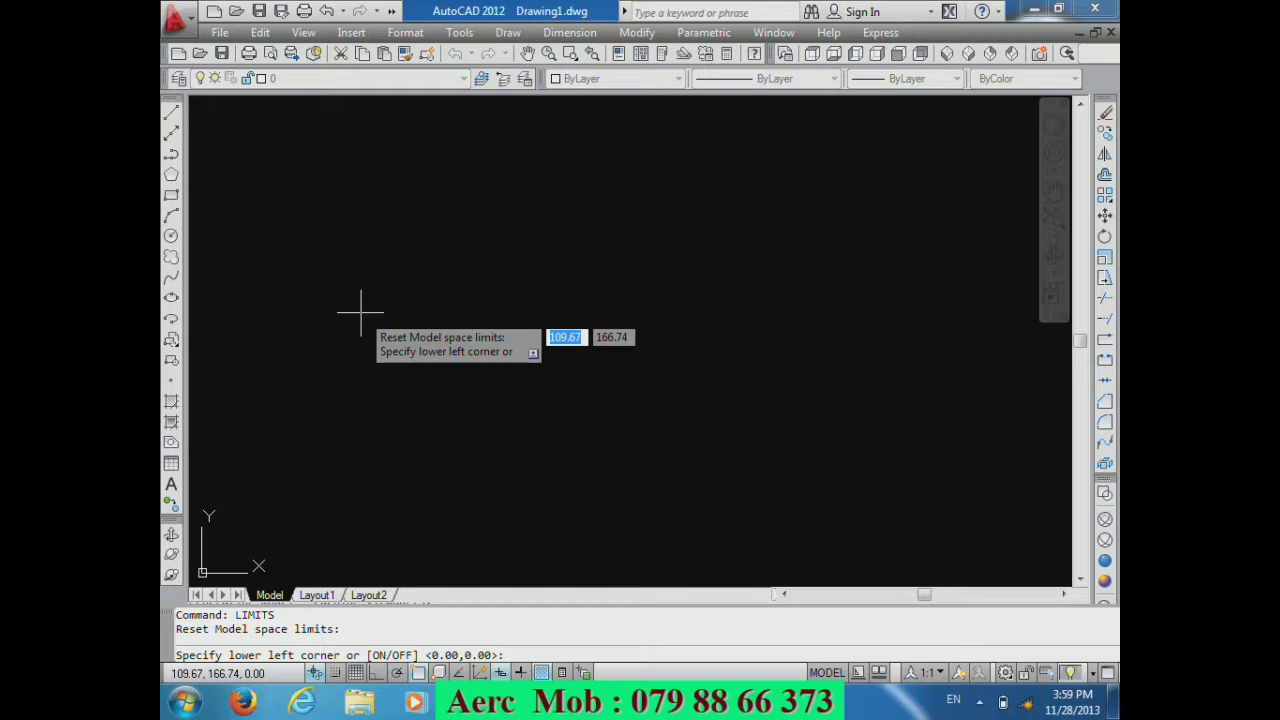
{"action": "type", "text": "0,0"}
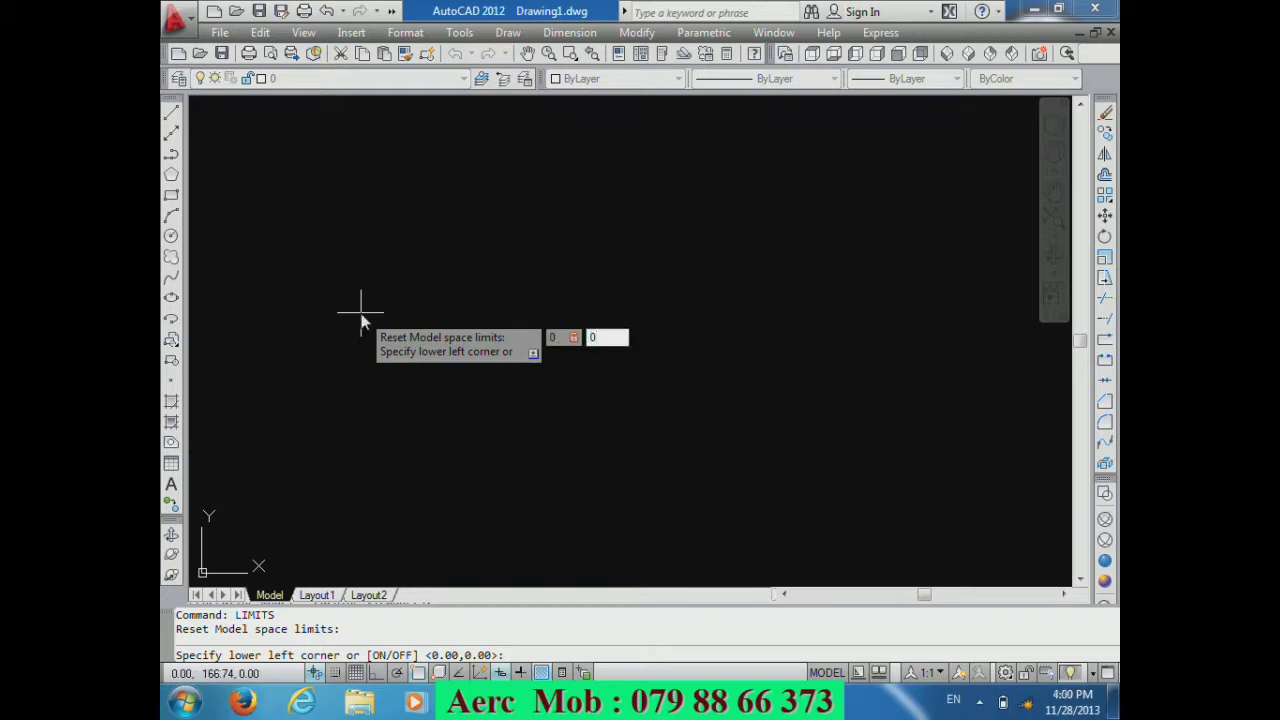
{"action": "key", "text": "Return"}
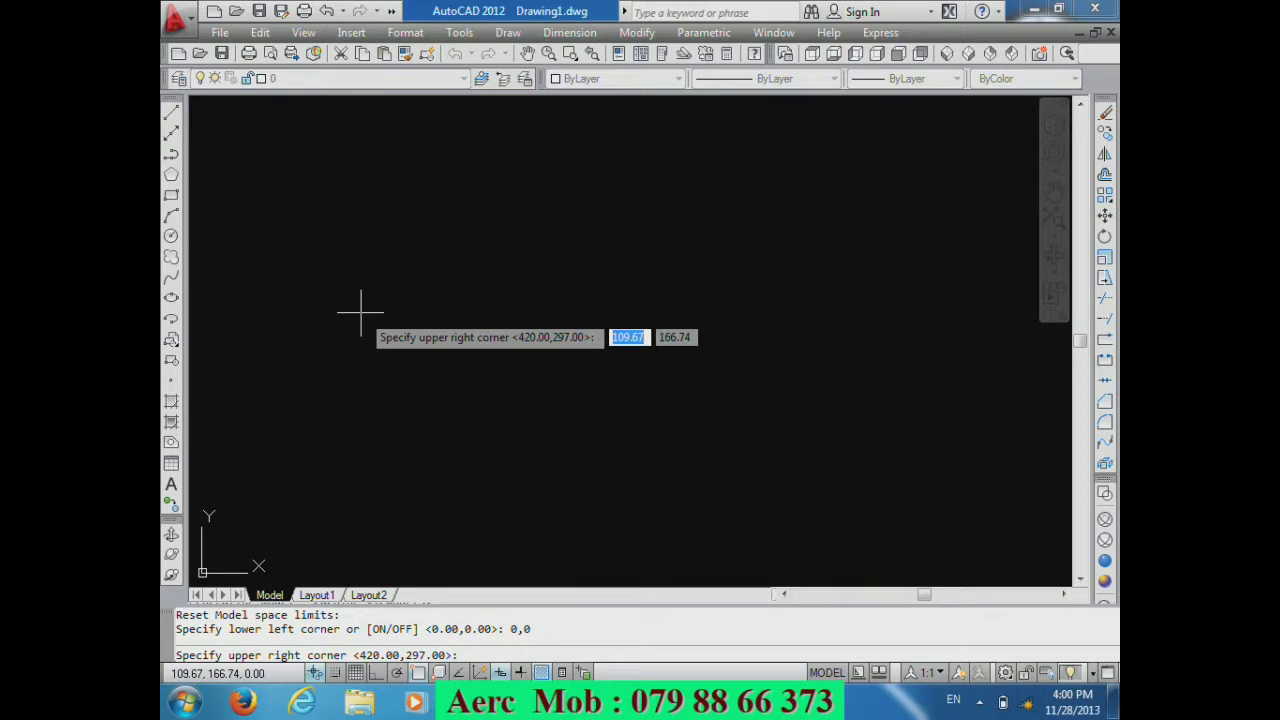
{"action": "type", "text": "21"}
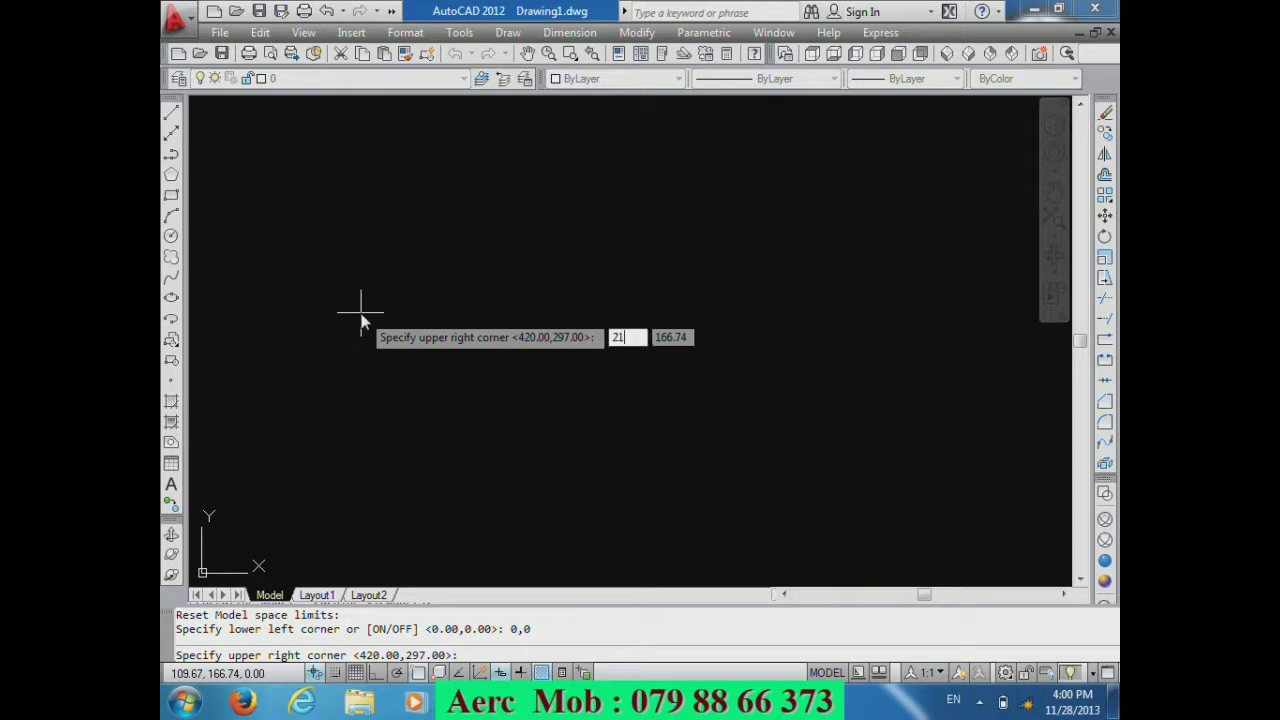
{"action": "key", "text": "Tab"}
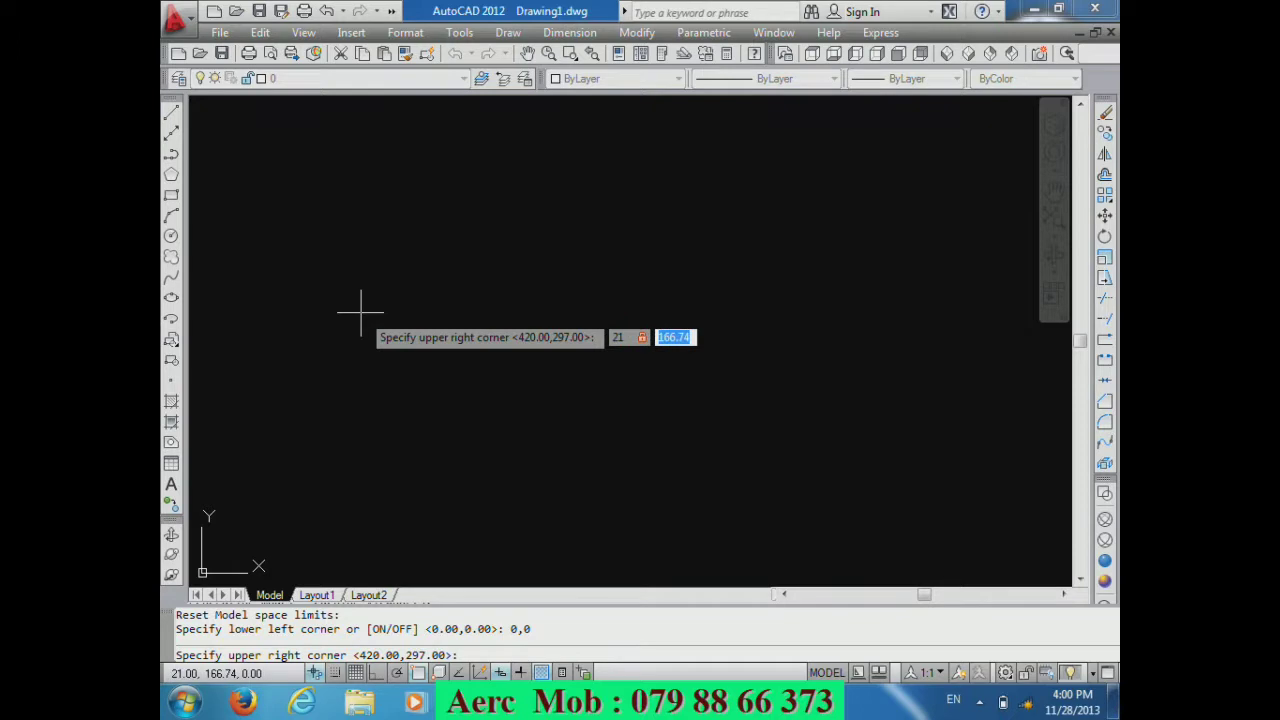
{"action": "type", "text": "29.7"}
{"action": "key", "text": "Return"}
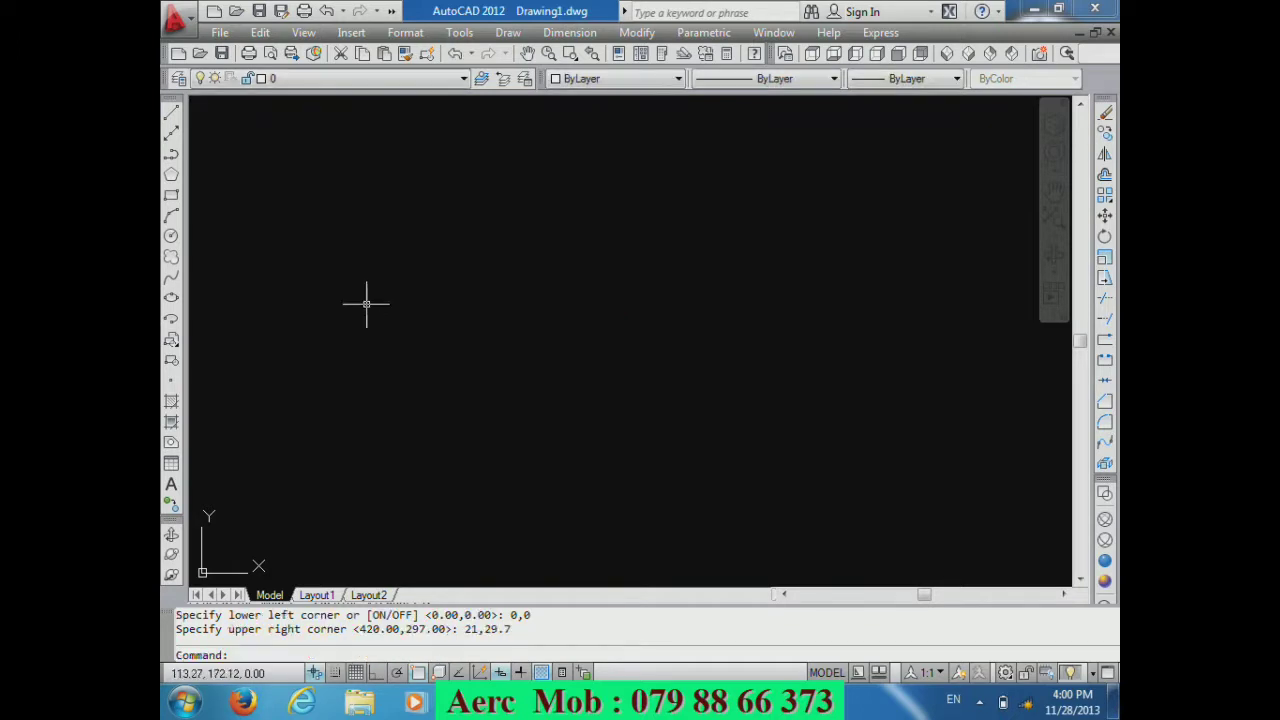
{"action": "left_click", "coordinate": [316, 595]}
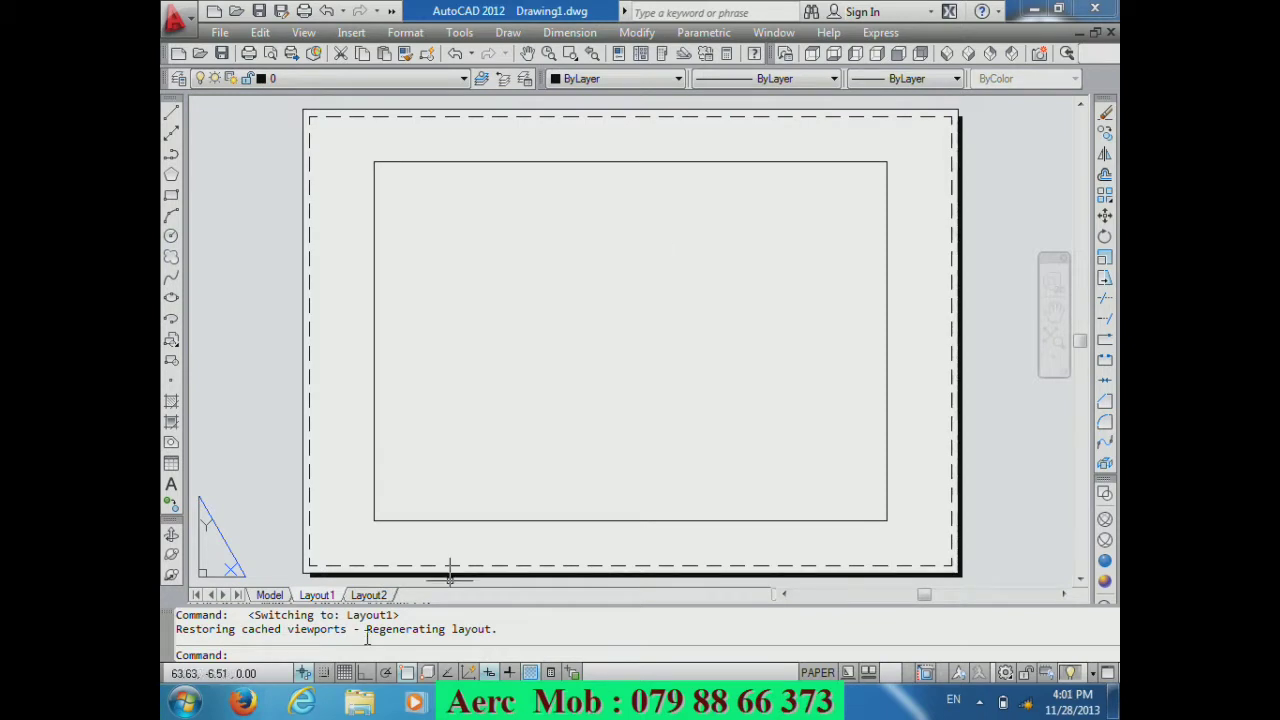
{"action": "left_click", "coordinate": [269, 595]}
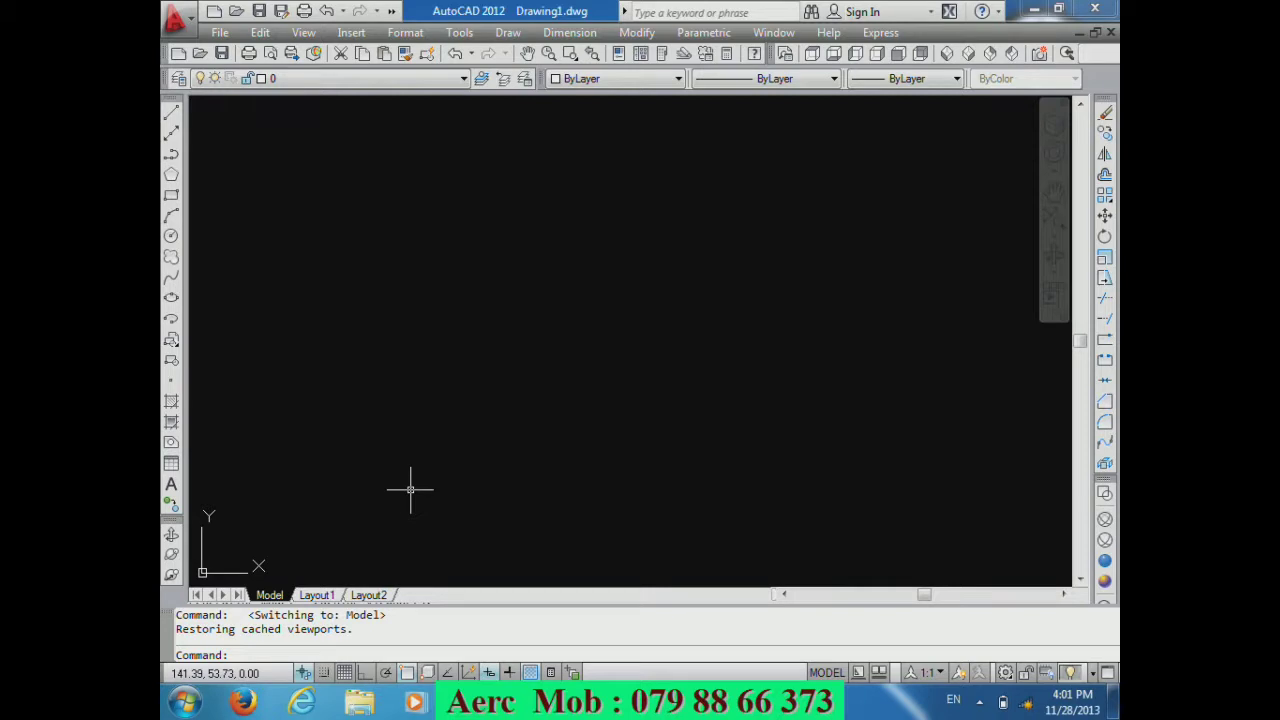
Rerun LIMITS, entering 0,0 as lower left and 500,500 as upper right corner
{"action": "type", "text": "limi"}
{"action": "key", "text": "Return"}
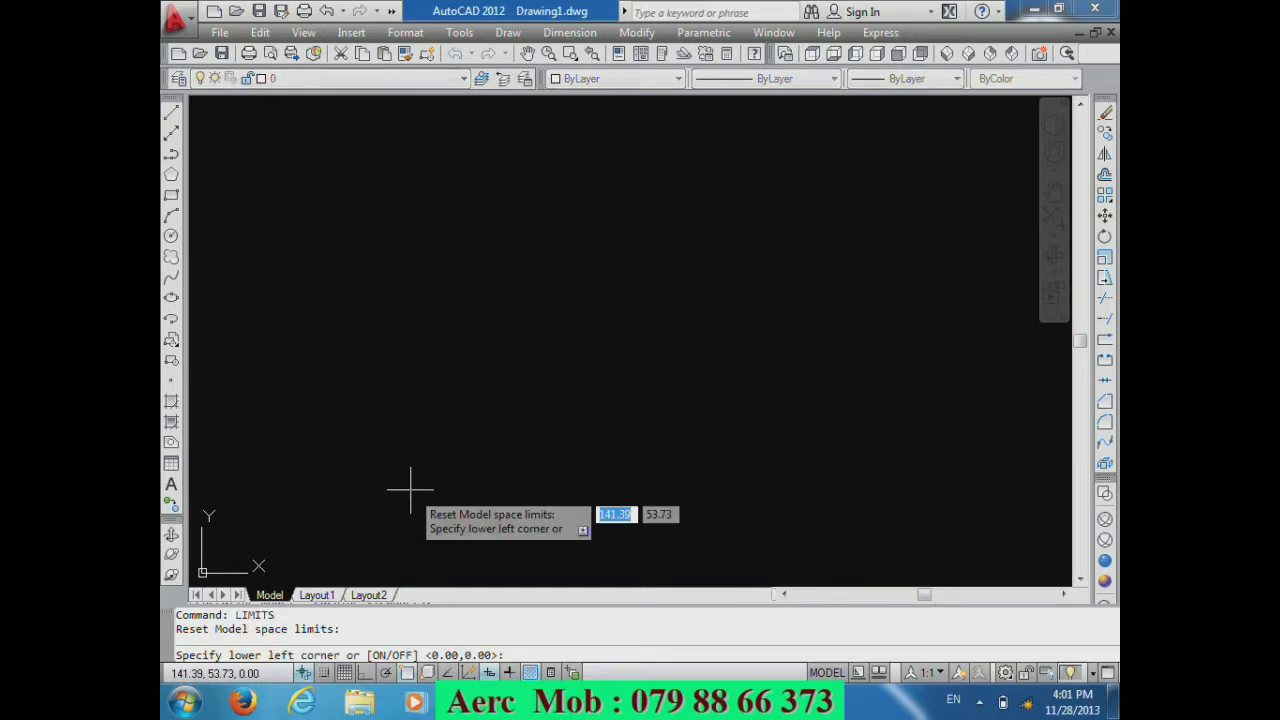
{"action": "type", "text": "0,0"}
{"action": "key", "text": "Return"}
{"action": "type", "text": "500"}
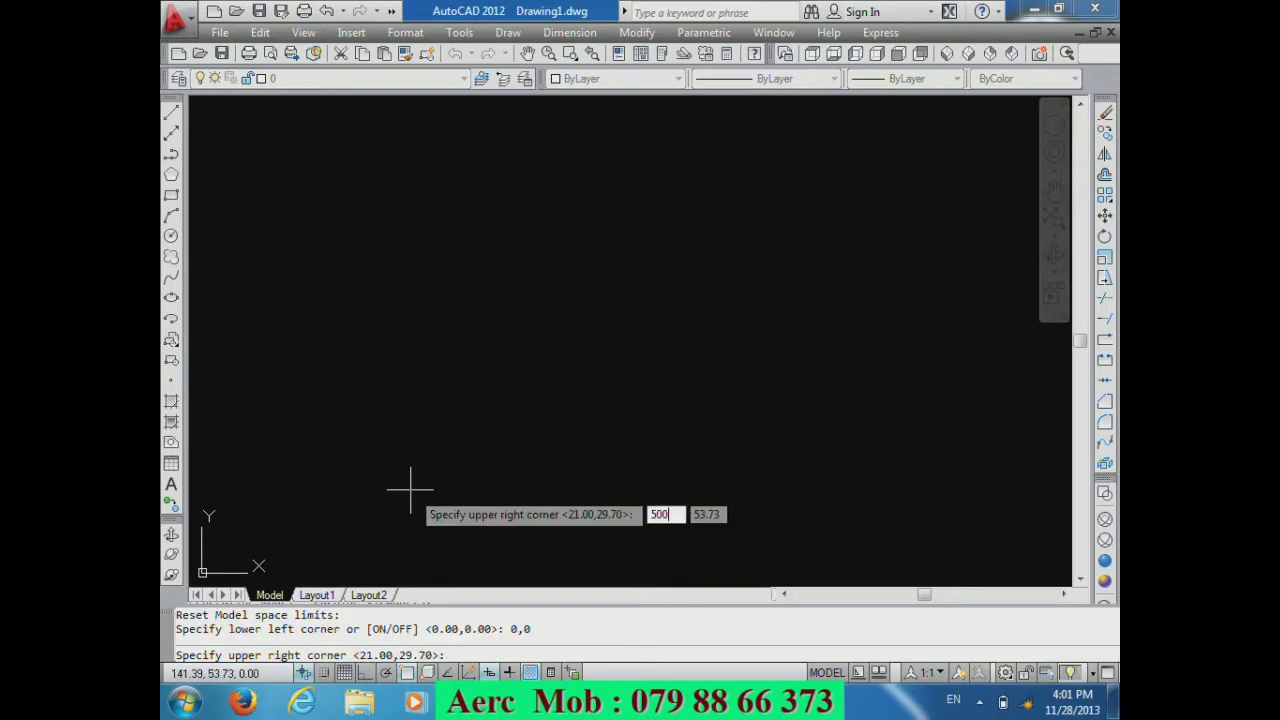
{"action": "type", "text": ",50"}
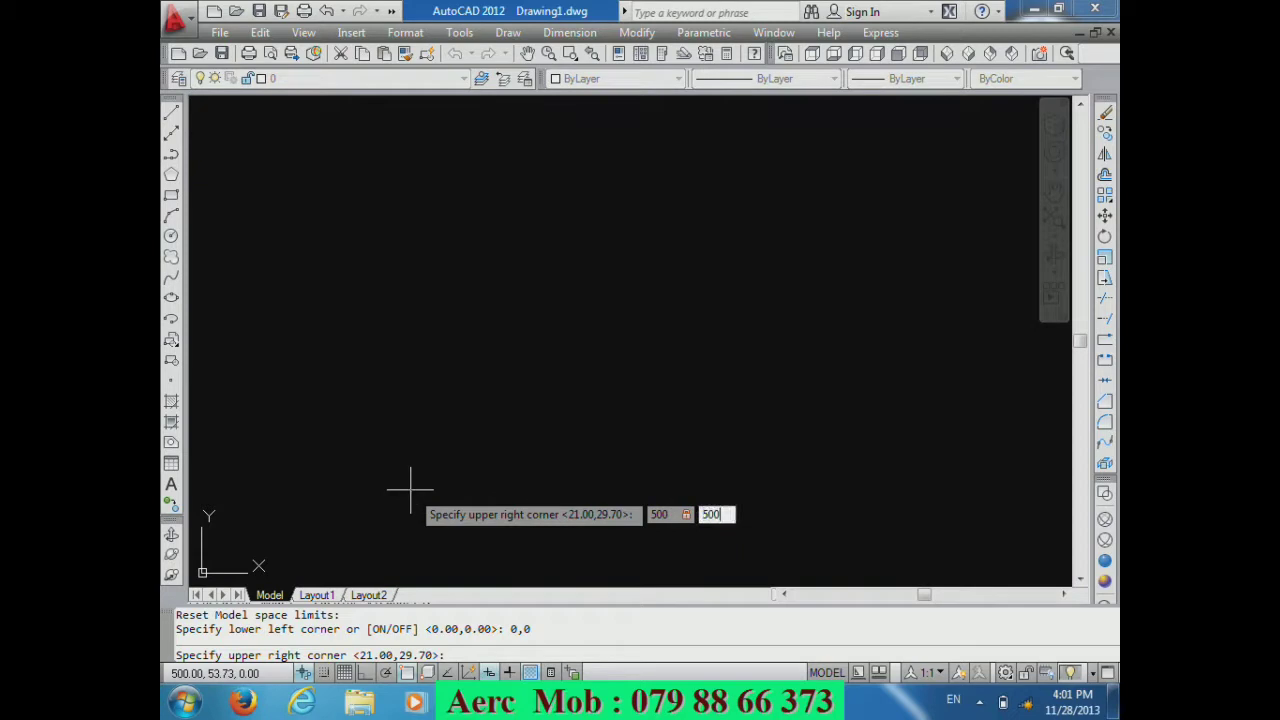
{"action": "type", "text": "0"}
{"action": "key", "text": "Return"}
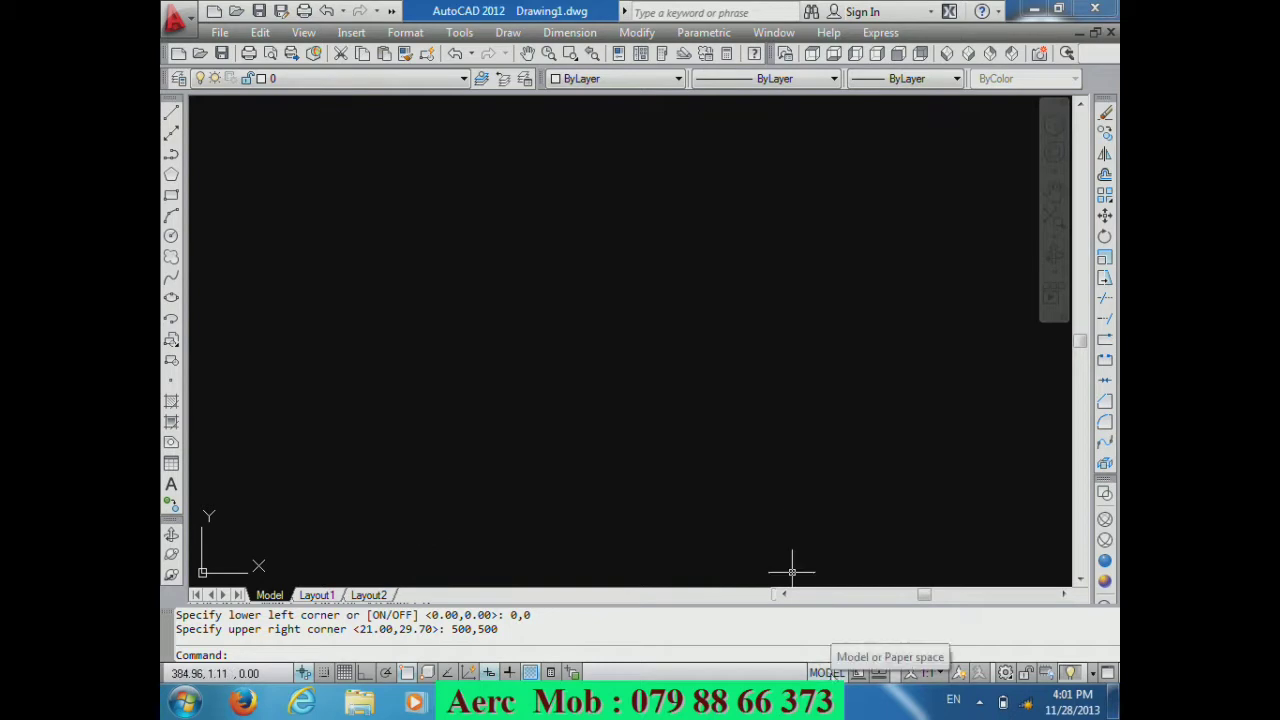
Check the Layout1 viewport, return to the Model tab, and show the annotation scale list
{"action": "left_click", "coordinate": [826, 672]}
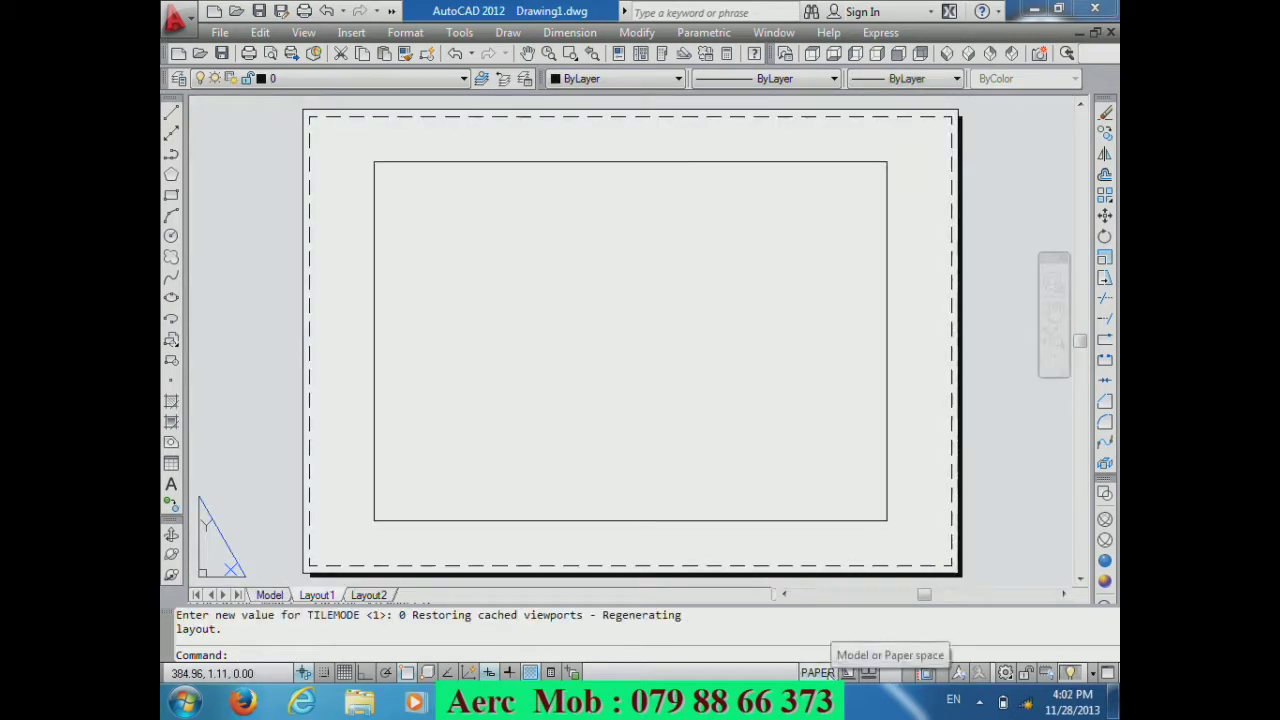
{"action": "left_click", "coordinate": [818, 672]}
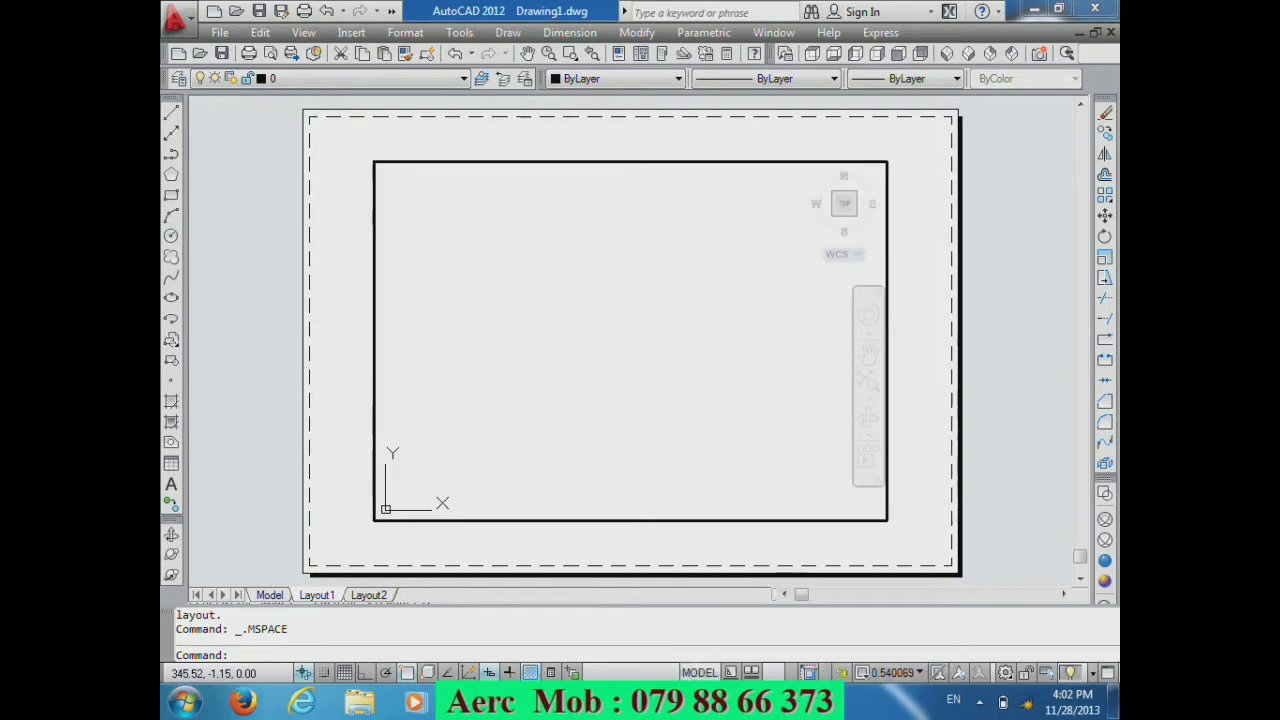
{"action": "double_click", "coordinate": [786, 563]}
{"action": "left_click", "coordinate": [818, 672]}
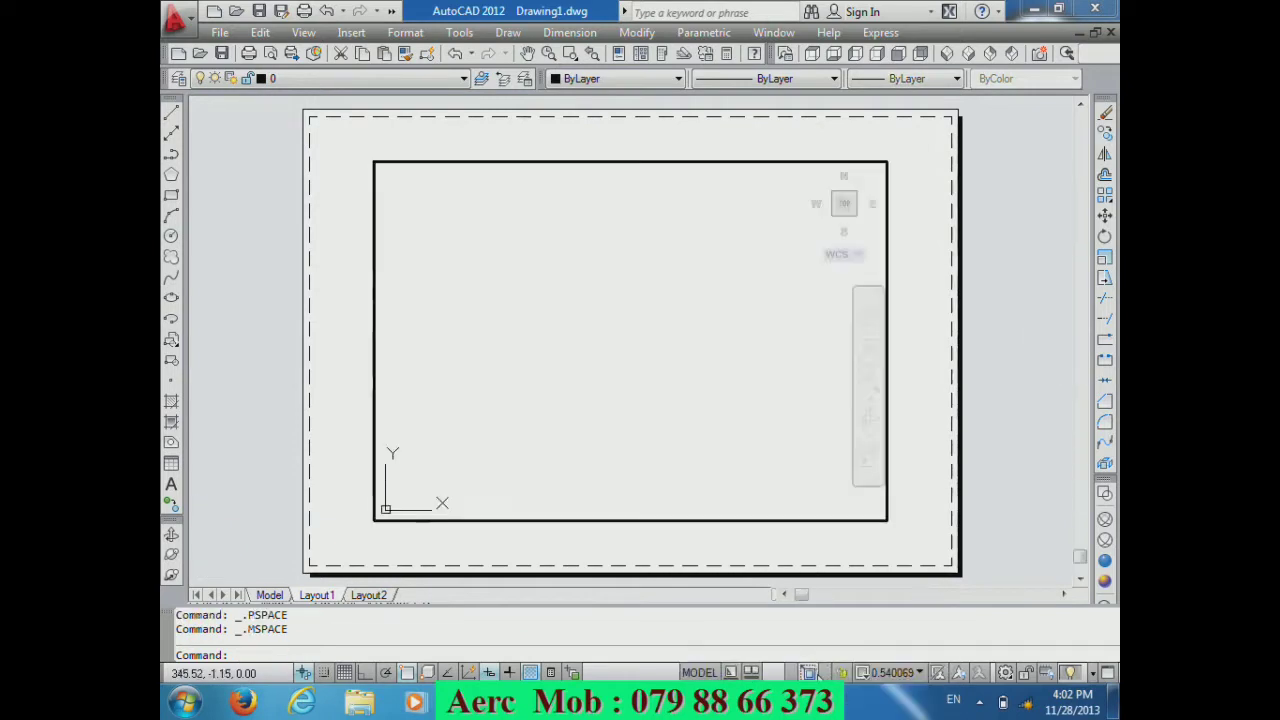
{"action": "left_click", "coordinate": [270, 595]}
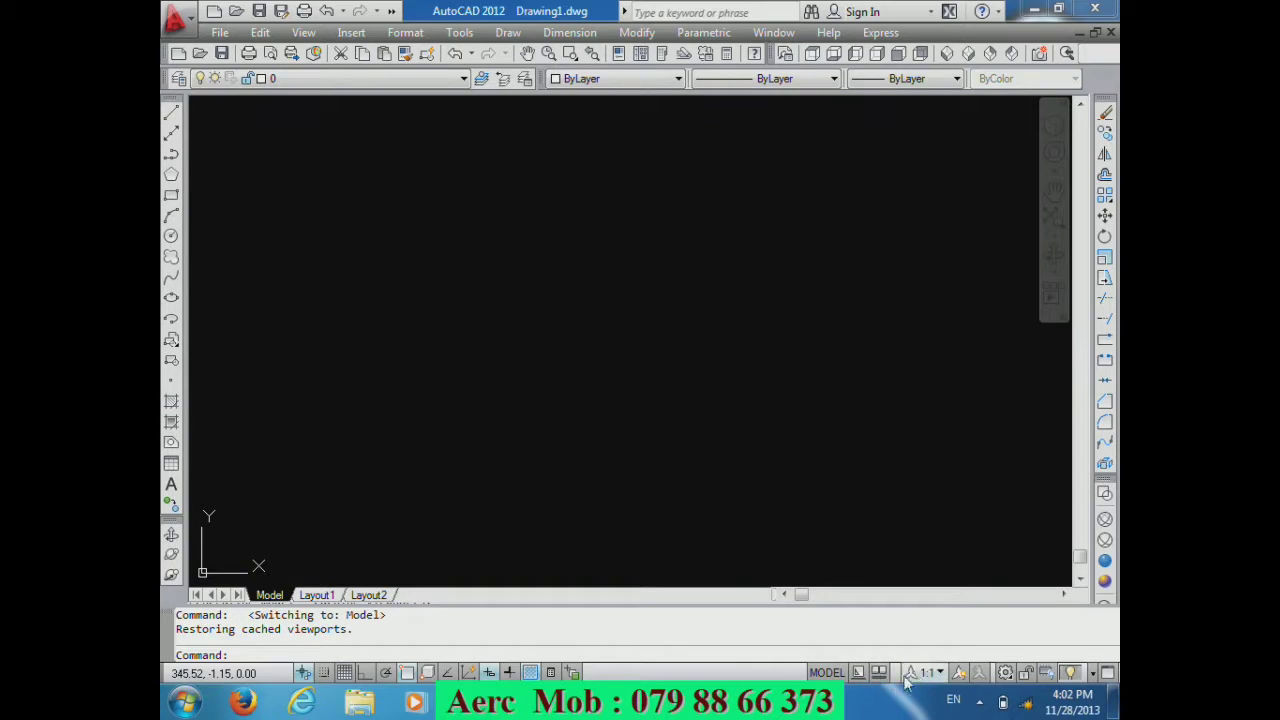
{"action": "left_click", "coordinate": [940, 676]}
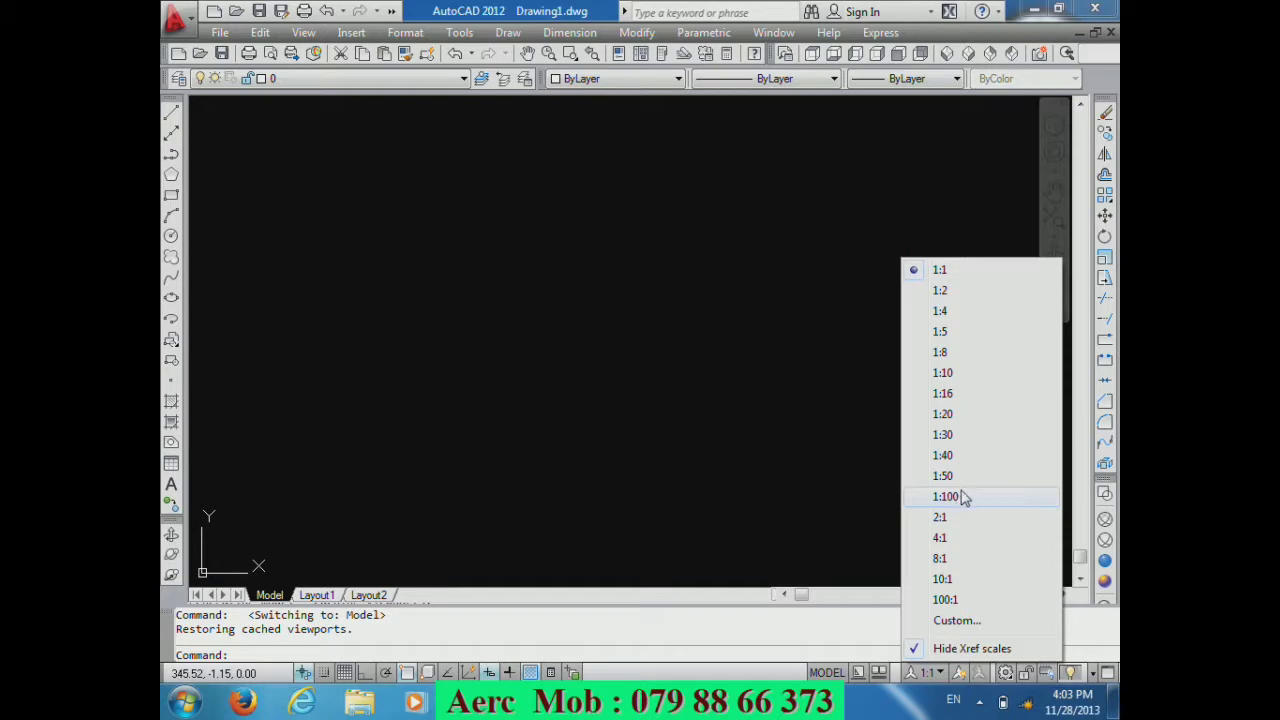
Add a custom 1:5000 scale (1 paper unit = 5000 drawing units) to the scale list
{"action": "left_click", "coordinate": [957, 621]}
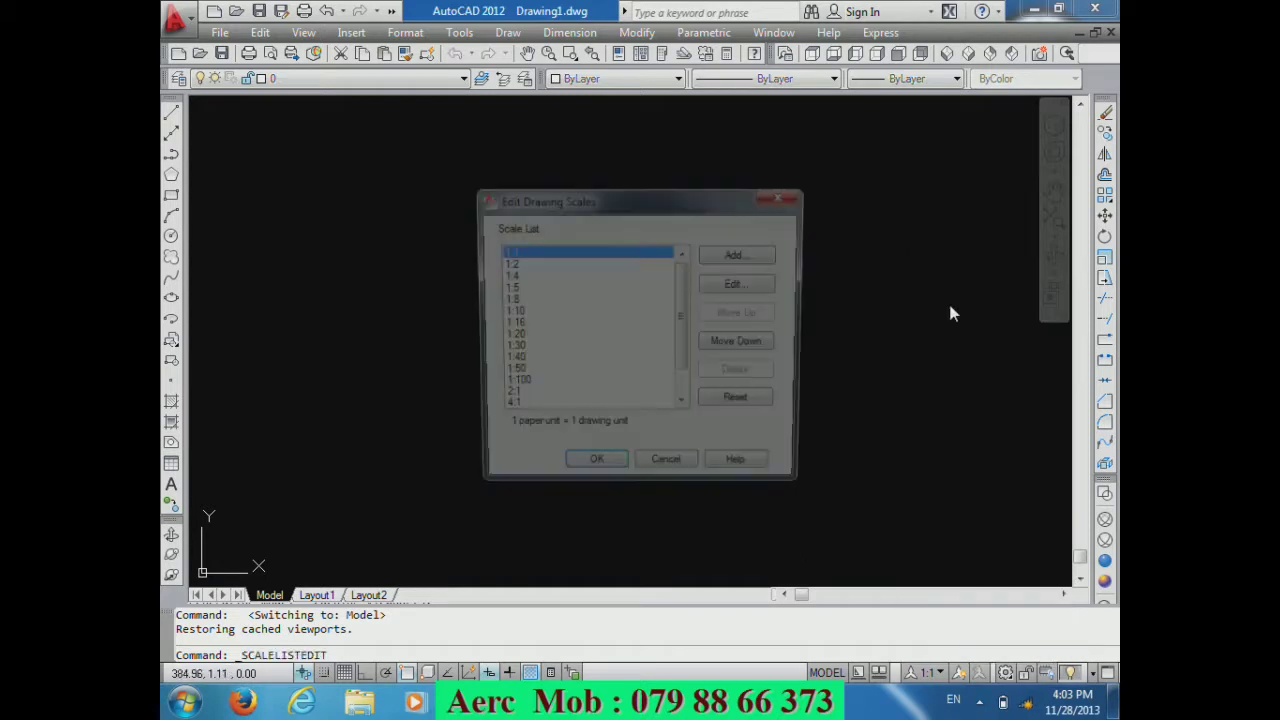
{"action": "left_click", "coordinate": [737, 254]}
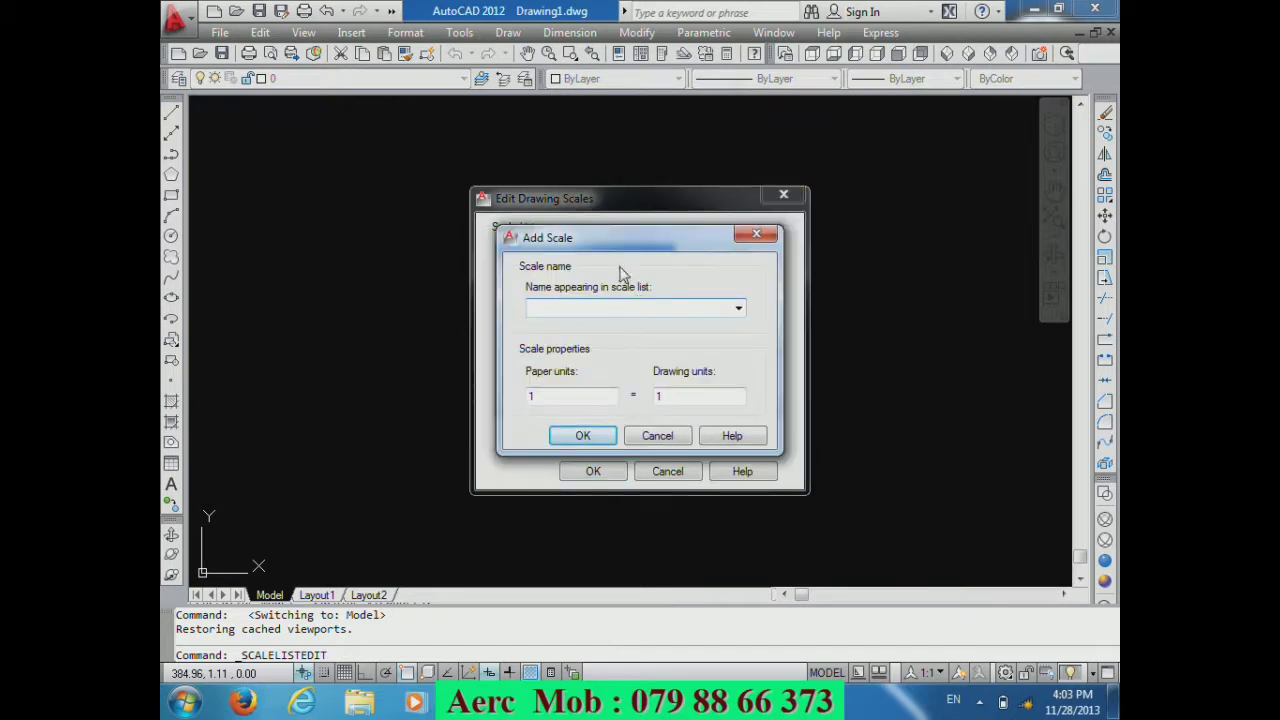
{"action": "type", "text": "1"}
{"action": "type", "text": ":5000"}
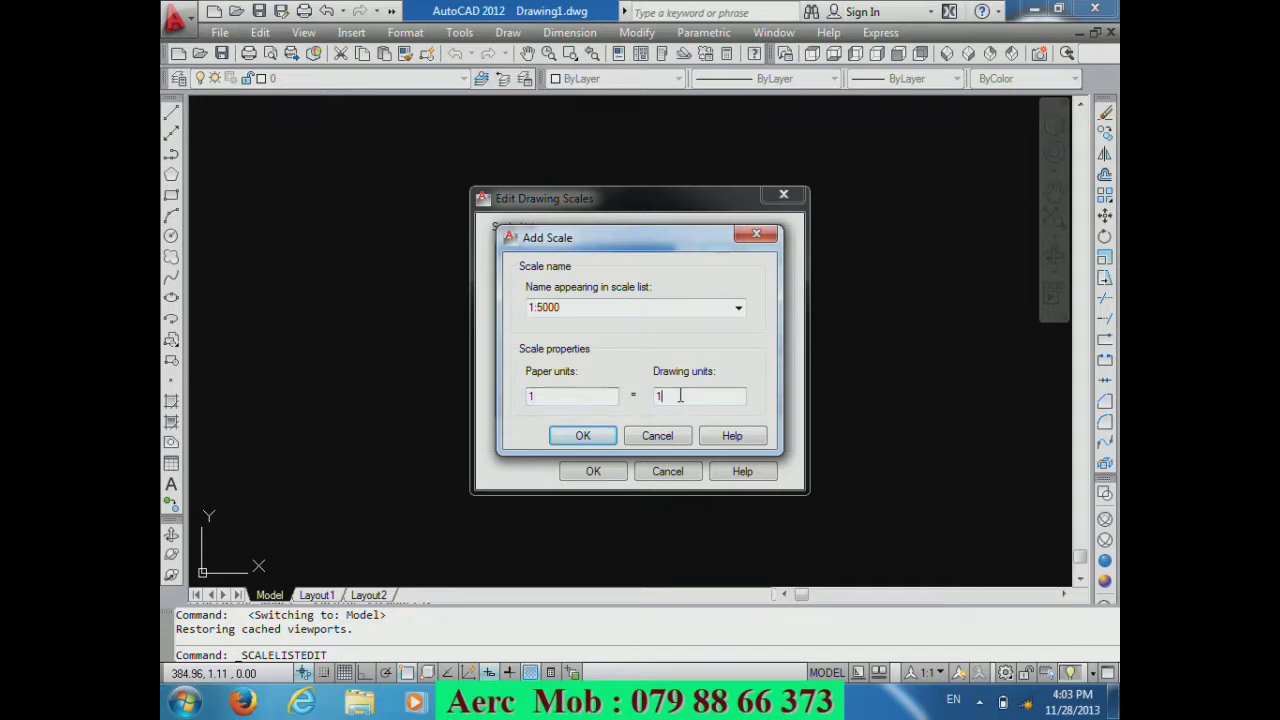
{"action": "key", "text": "BackSpace"}
{"action": "type", "text": "5"}
{"action": "type", "text": "000"}
{"action": "left_click", "coordinate": [583, 436]}
{"action": "left_click", "coordinate": [595, 471]}
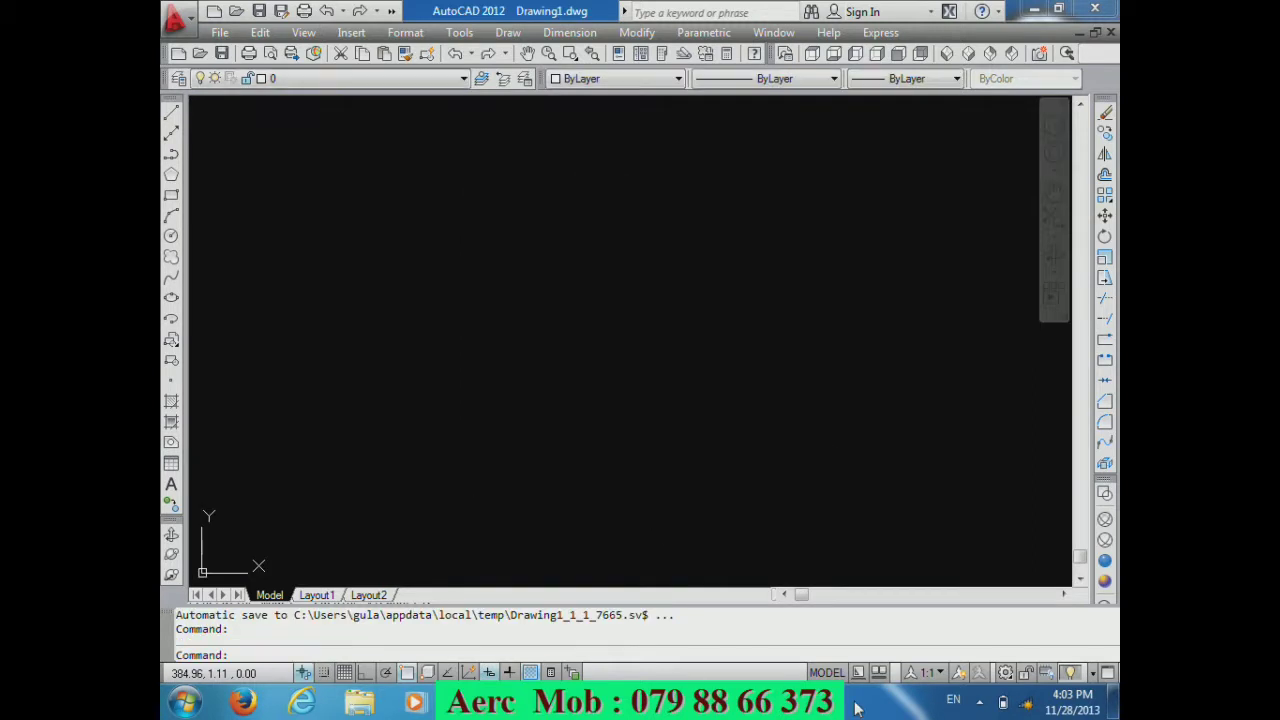
{"action": "left_click", "coordinate": [930, 673]}
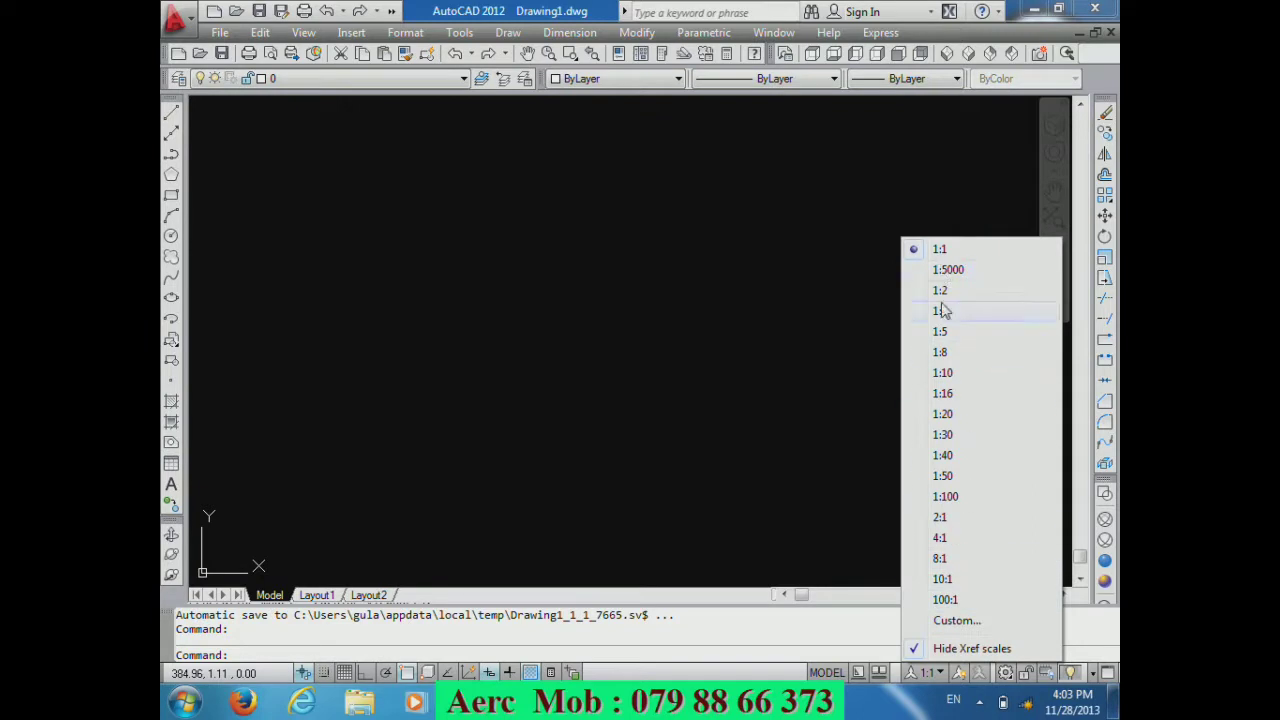
{"action": "left_click", "coordinate": [773, 393]}
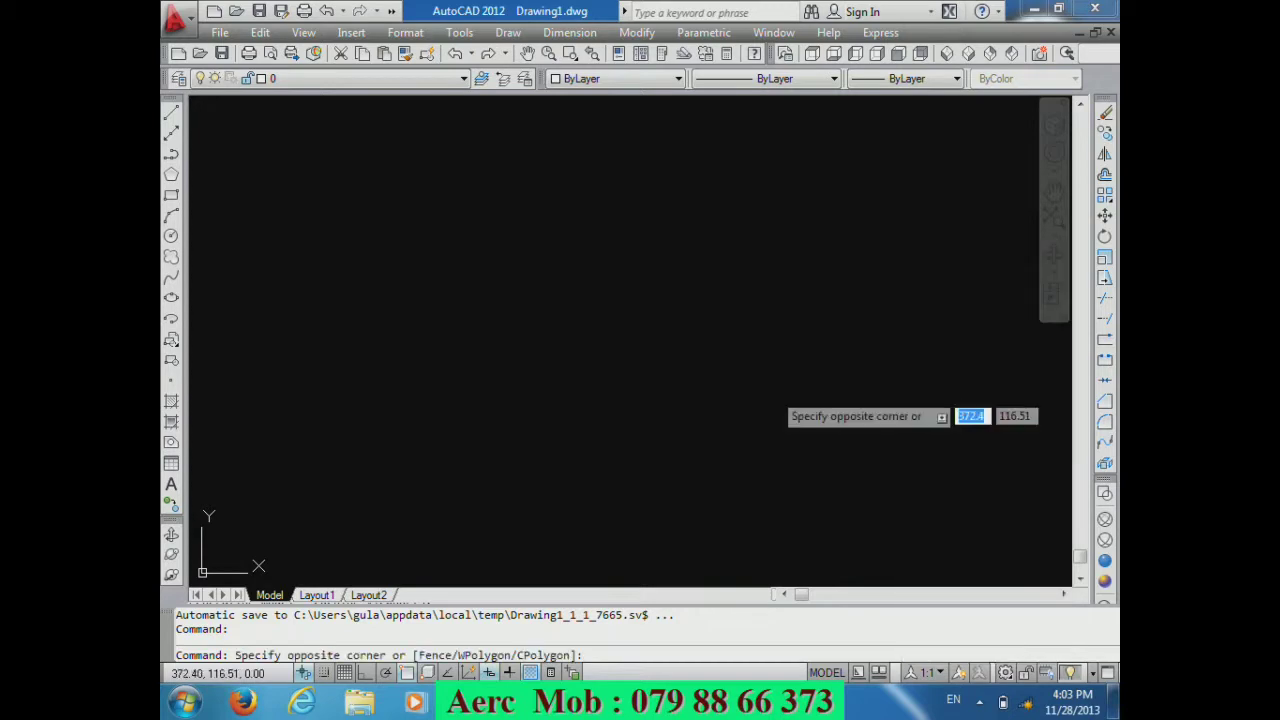
{"action": "left_click", "coordinate": [734, 399]}
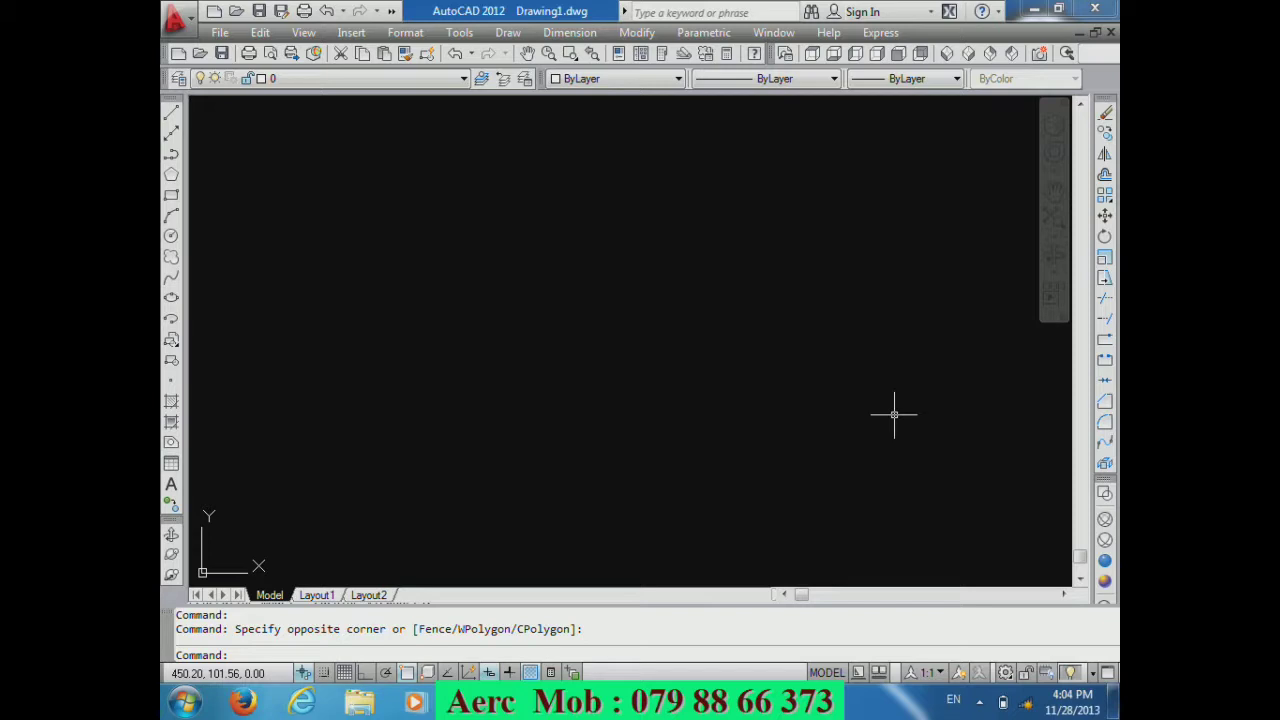
Uncheck Adaptive degradation in the Performance Tuning settings from the status-bar menu
{"action": "right_click", "coordinate": [1050, 680]}
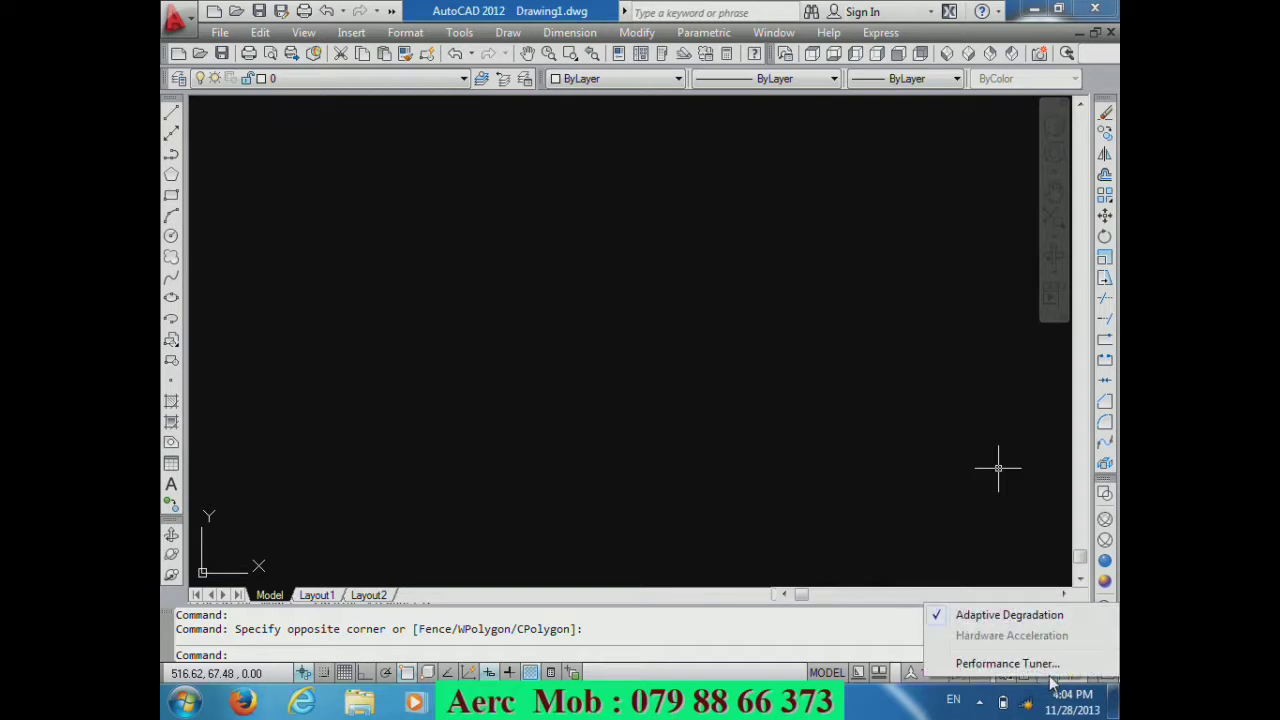
{"action": "left_click", "coordinate": [919, 480]}
{"action": "right_click", "coordinate": [1052, 674]}
{"action": "left_click", "coordinate": [1000, 649]}
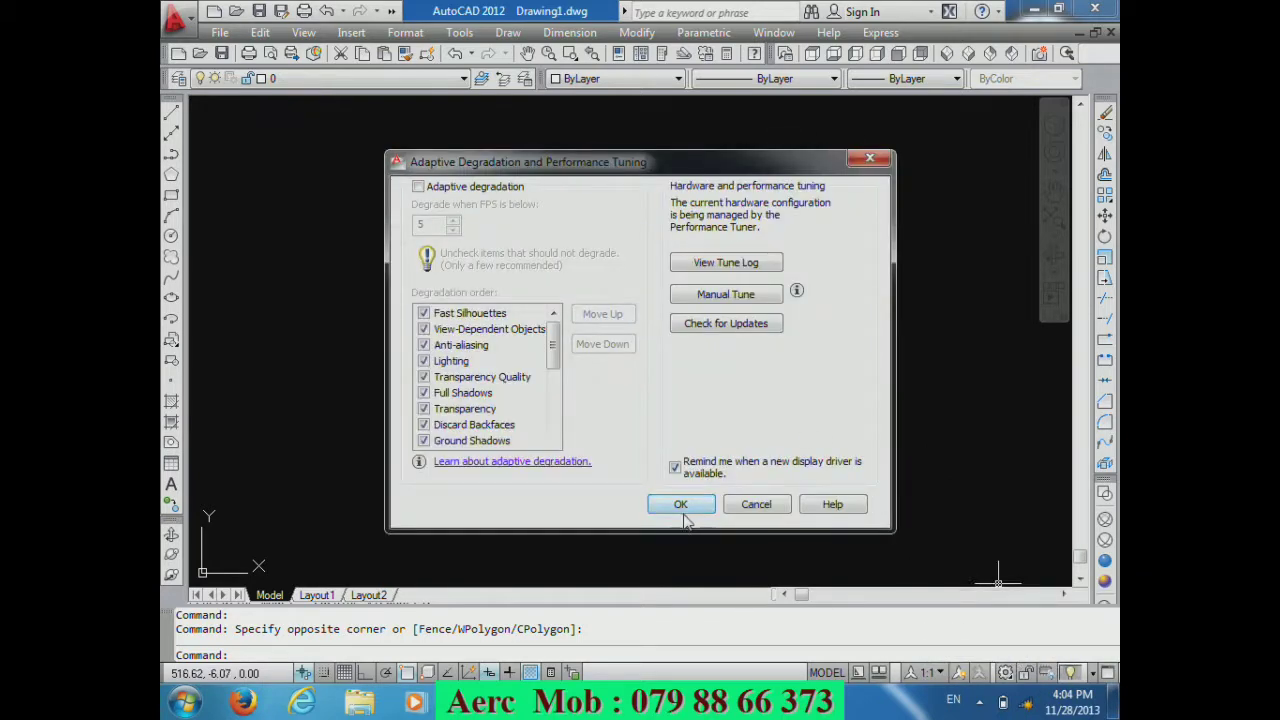
{"action": "left_click", "coordinate": [681, 505]}
{"action": "right_click", "coordinate": [1060, 676]}
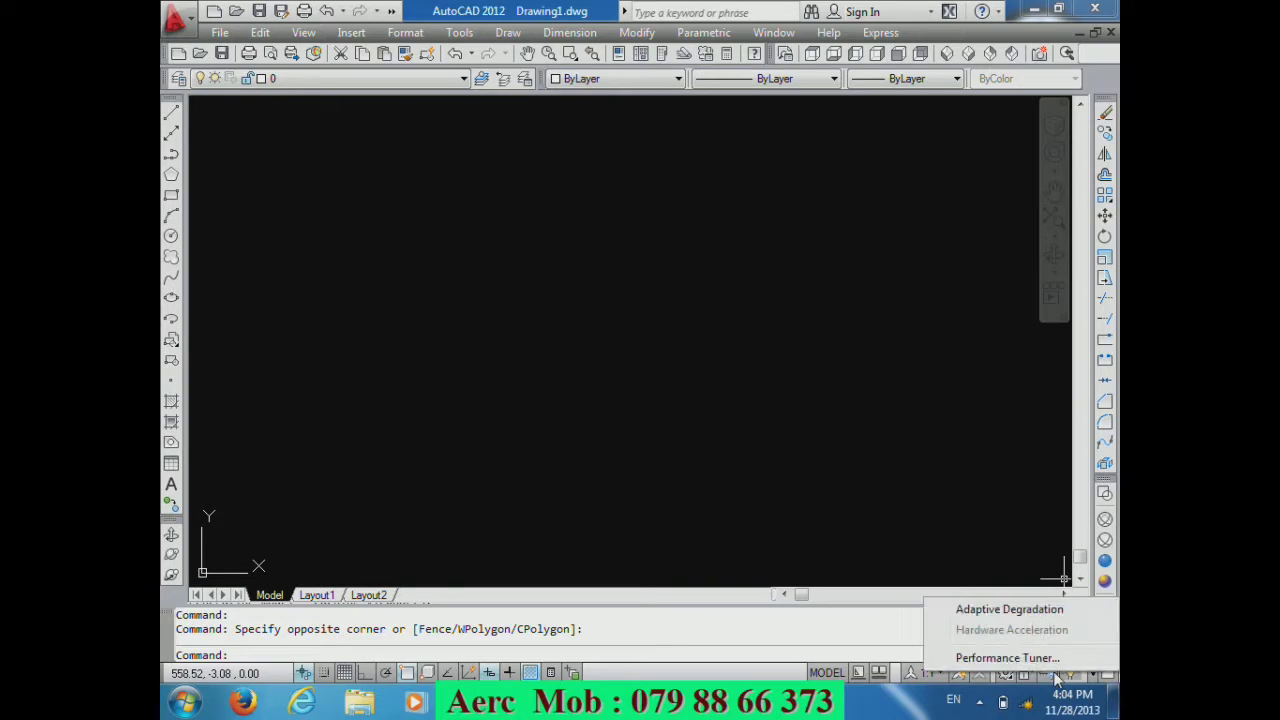
{"action": "left_click", "coordinate": [985, 610]}
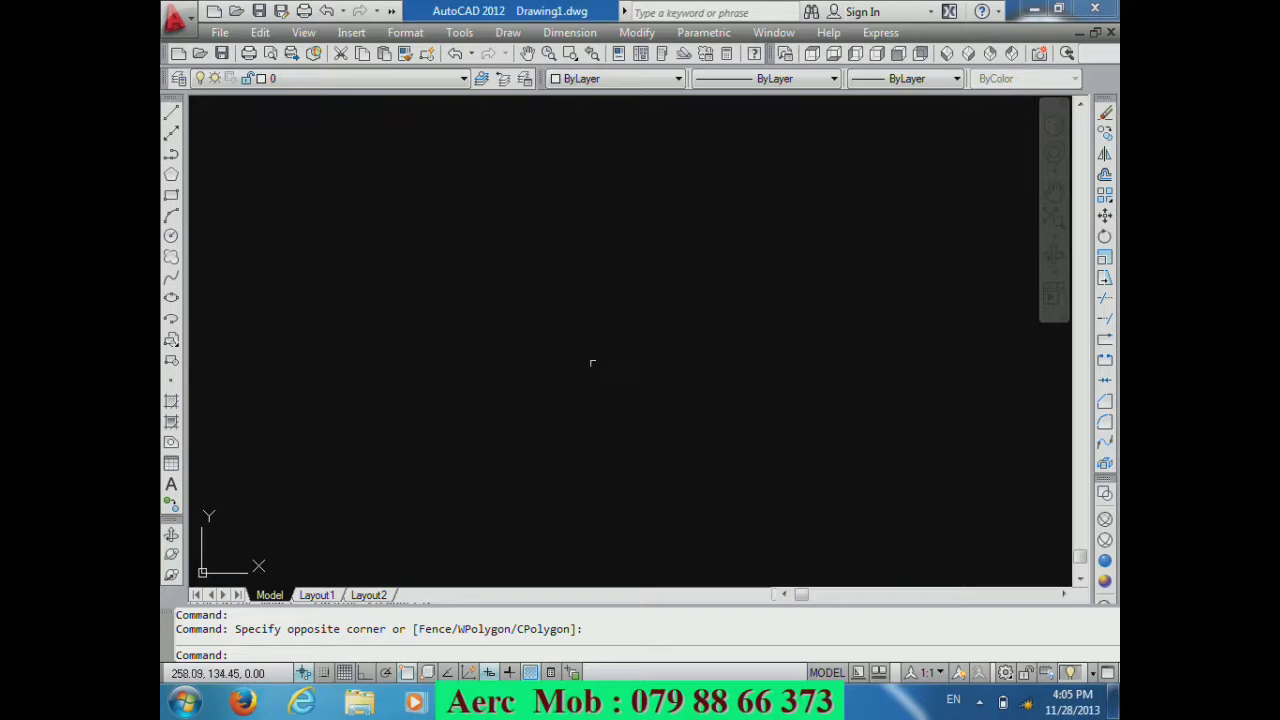
Start a line at 10,10, place a stray next point, then undo it
{"action": "left_click", "coordinate": [171, 116]}
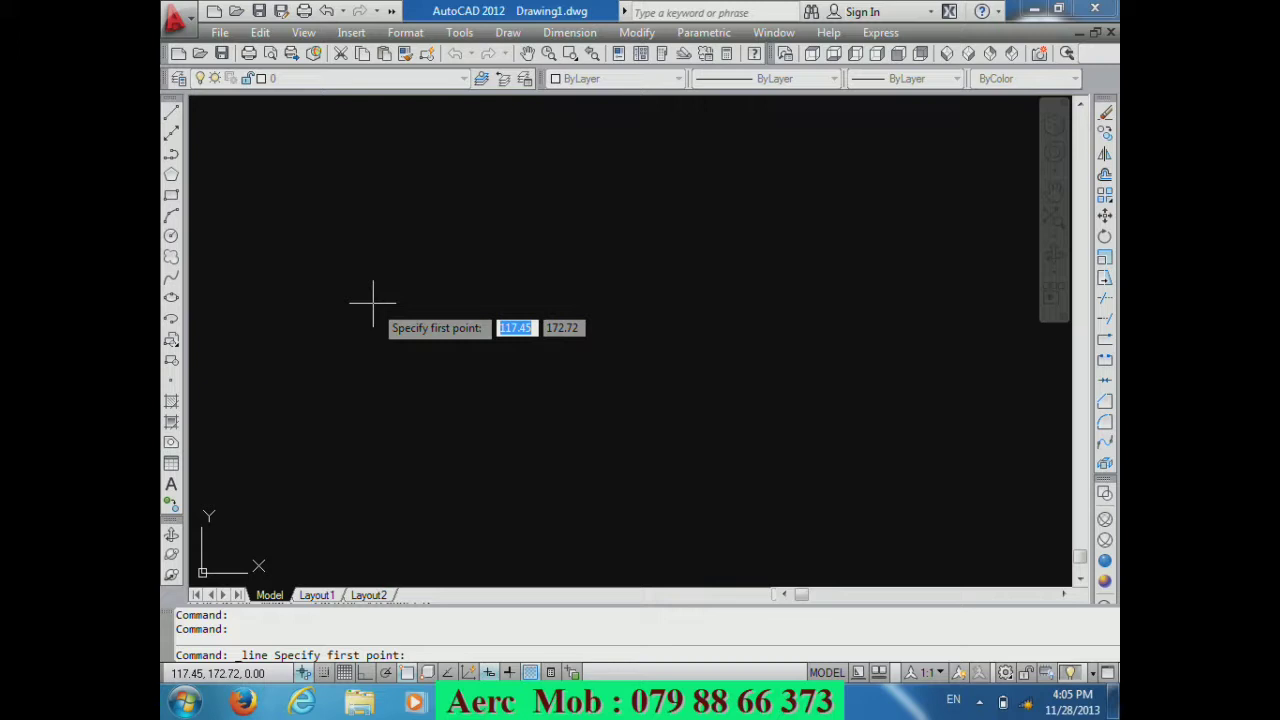
{"action": "type", "text": "10"}
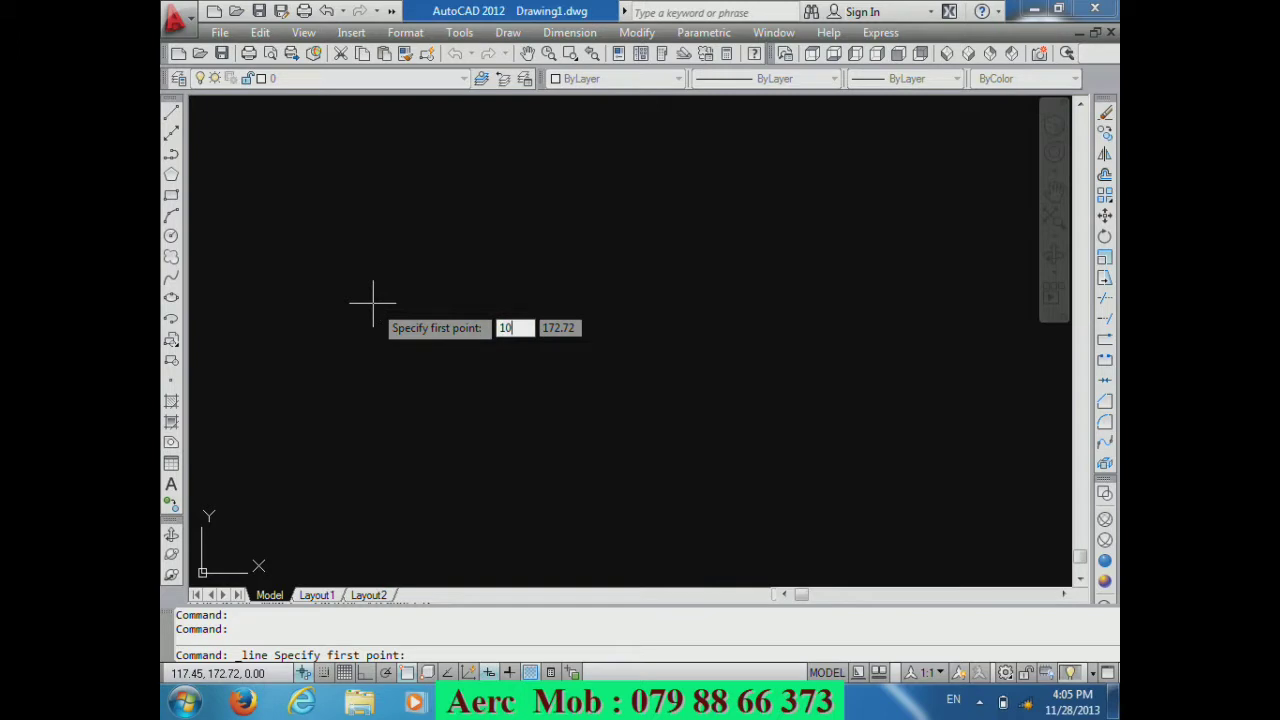
{"action": "type", "text": ",10"}
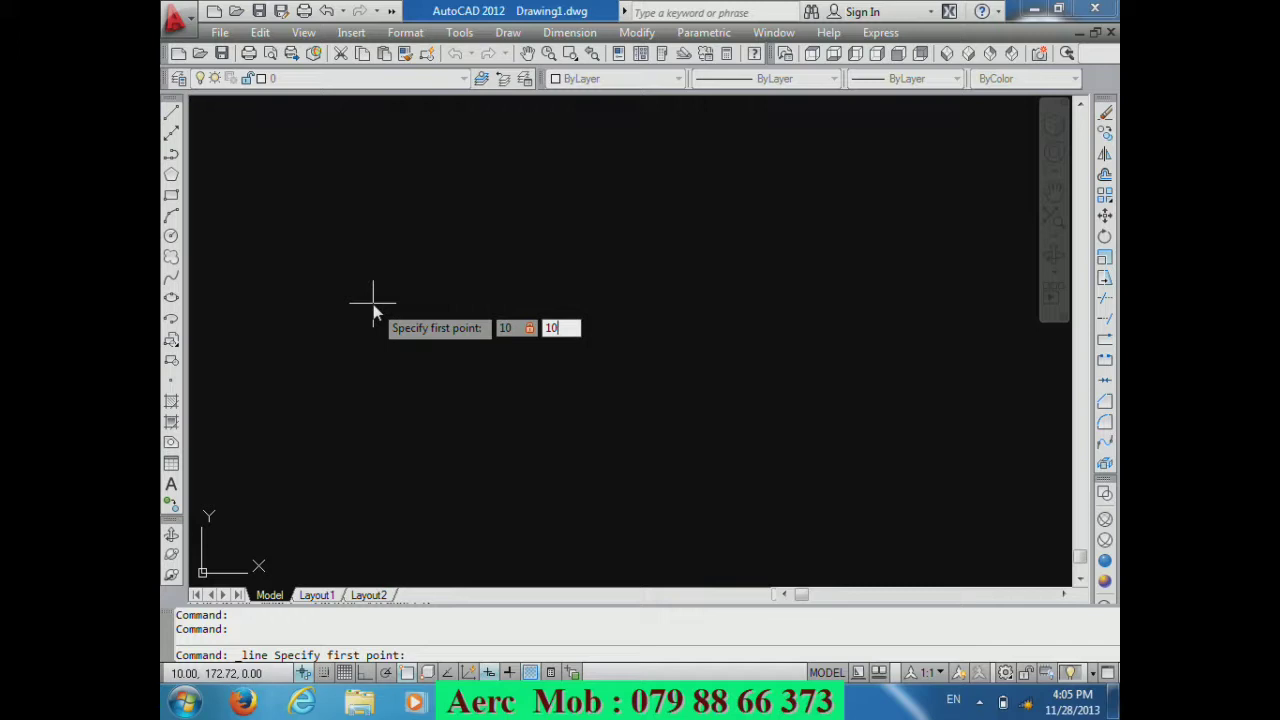
{"action": "key", "text": "Return"}
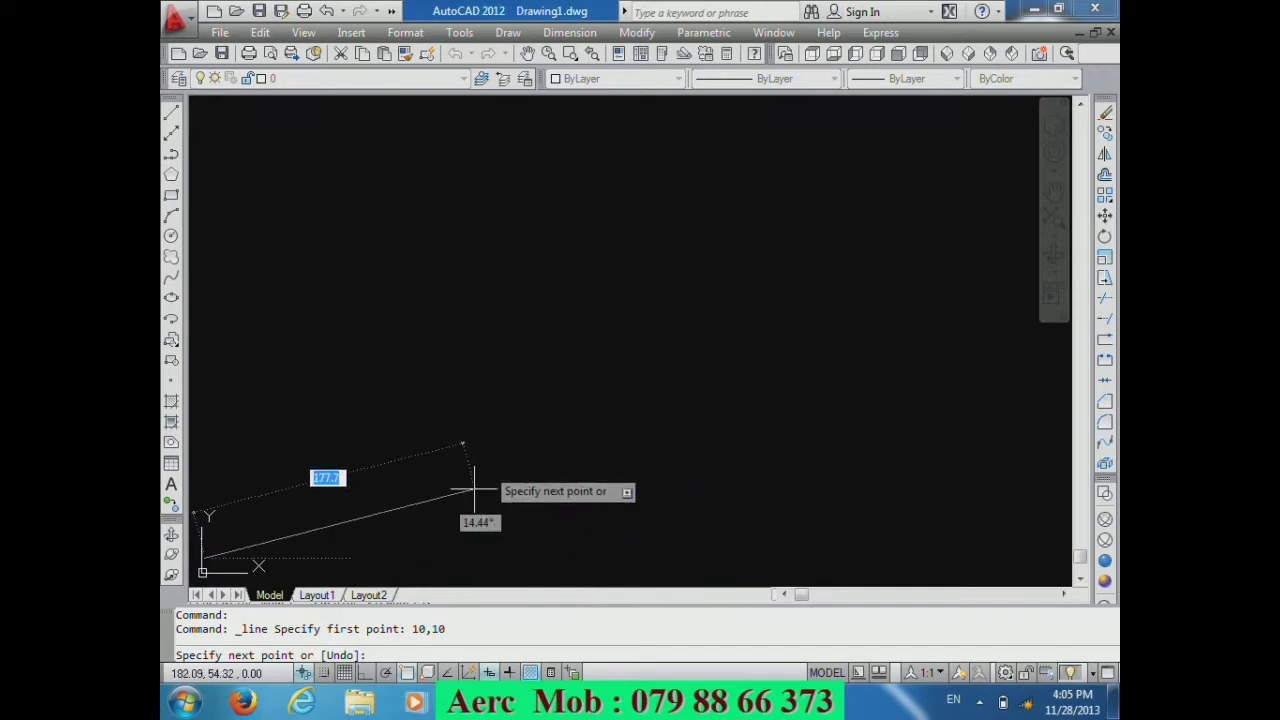
{"action": "left_click", "coordinate": [372, 540]}
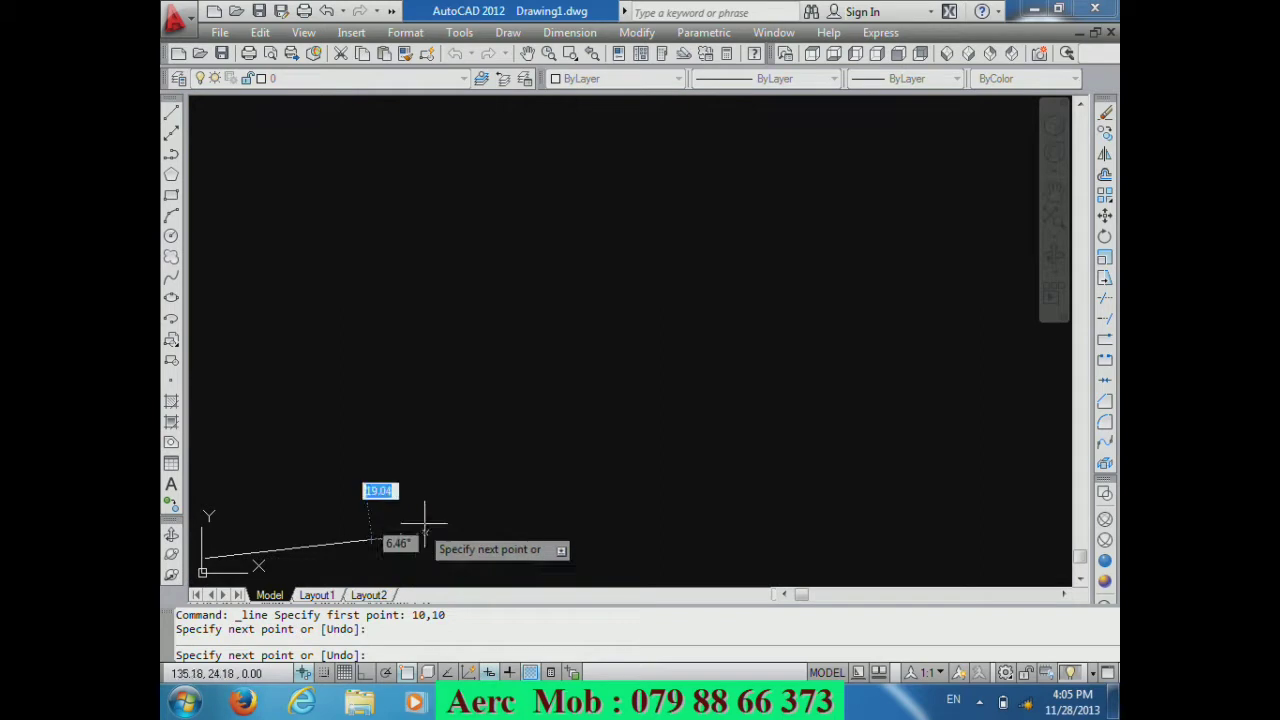
{"action": "key", "text": "ctrl+z"}
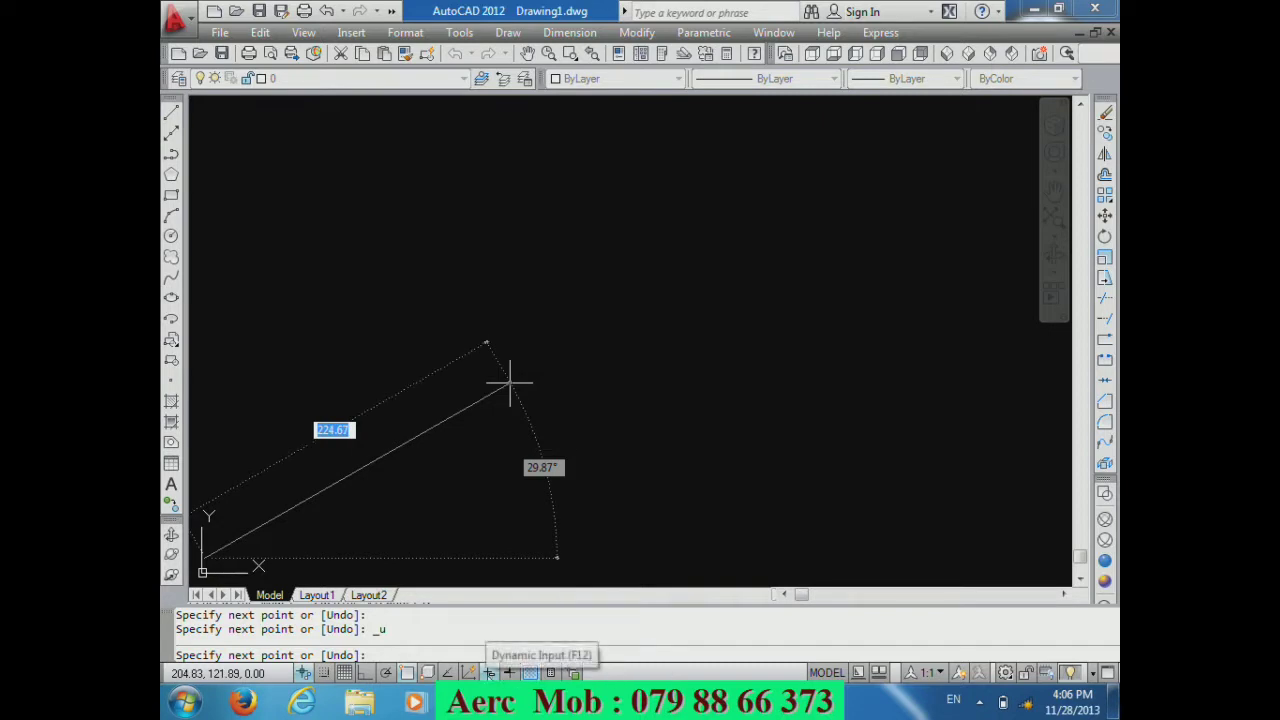
Undo the unwanted segment so only the 10,10 start point remains
{"action": "key", "text": "F12"}
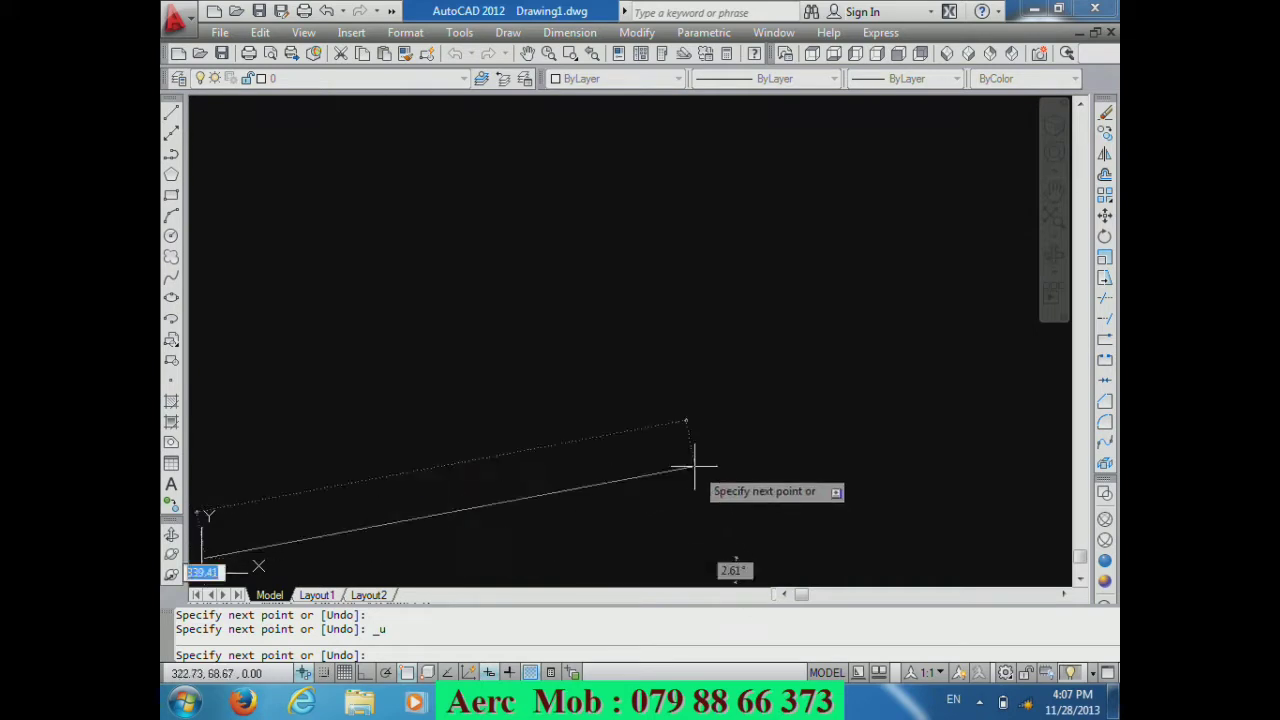
{"action": "key", "text": "ctrl+z"}
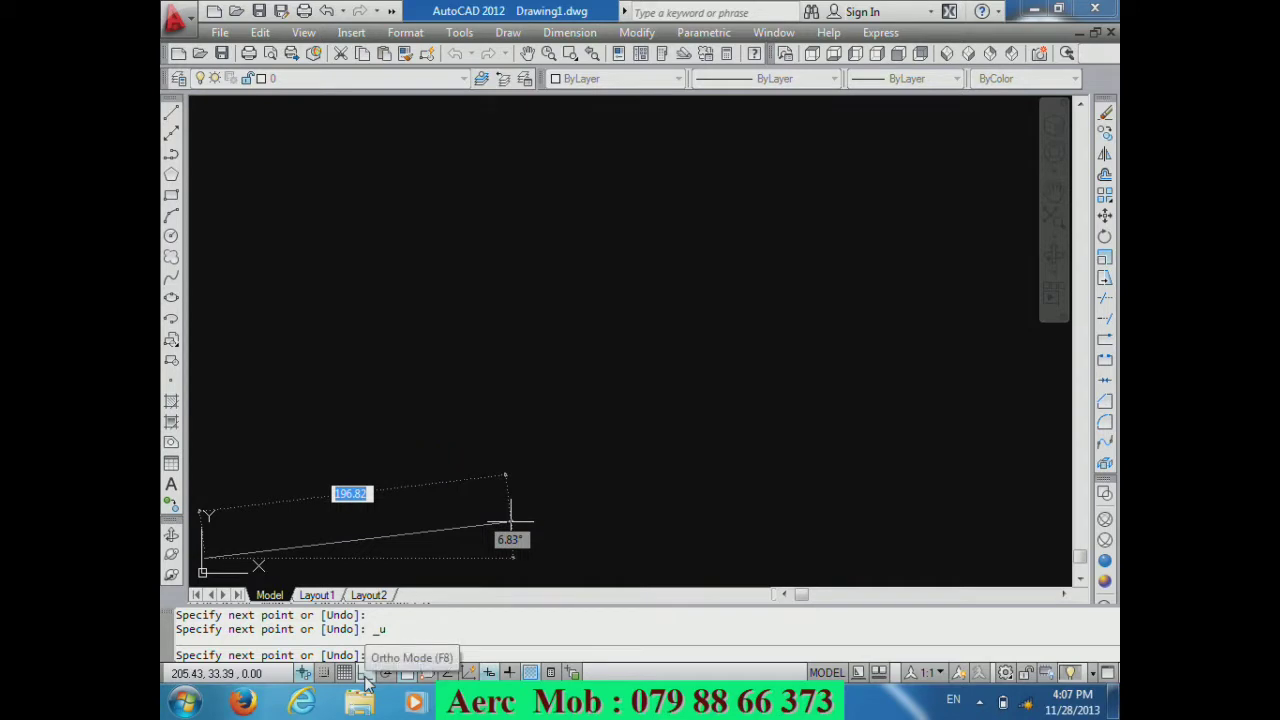
With Ortho on, draw a 30-unit horizontal segment from 10,10 and end the line
{"action": "left_click", "coordinate": [366, 676]}
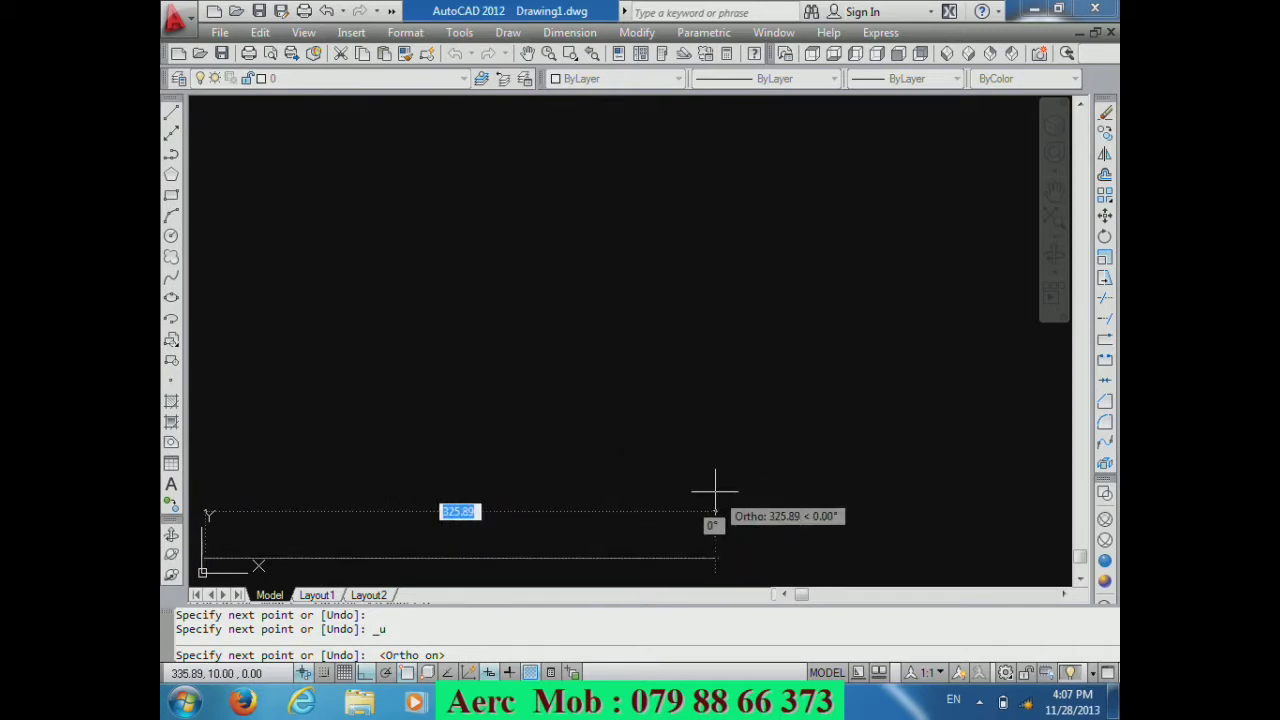
{"action": "key", "text": "F8"}
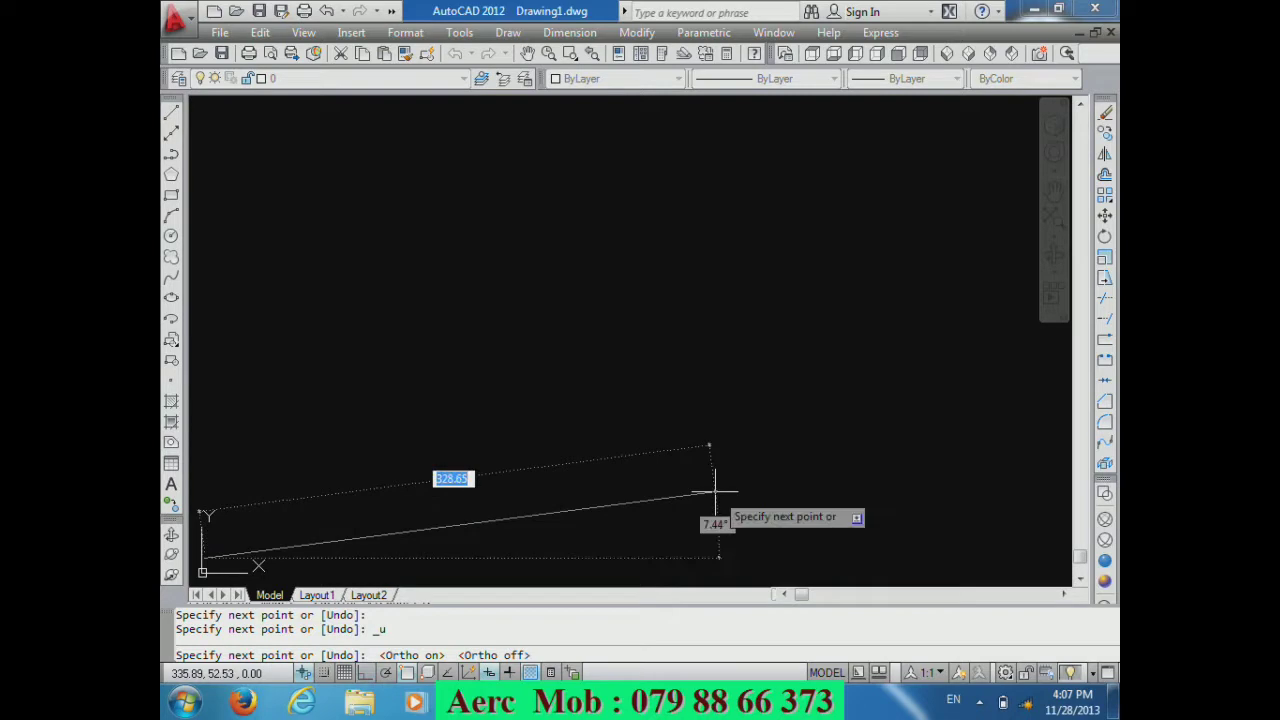
{"action": "key", "text": "F8"}
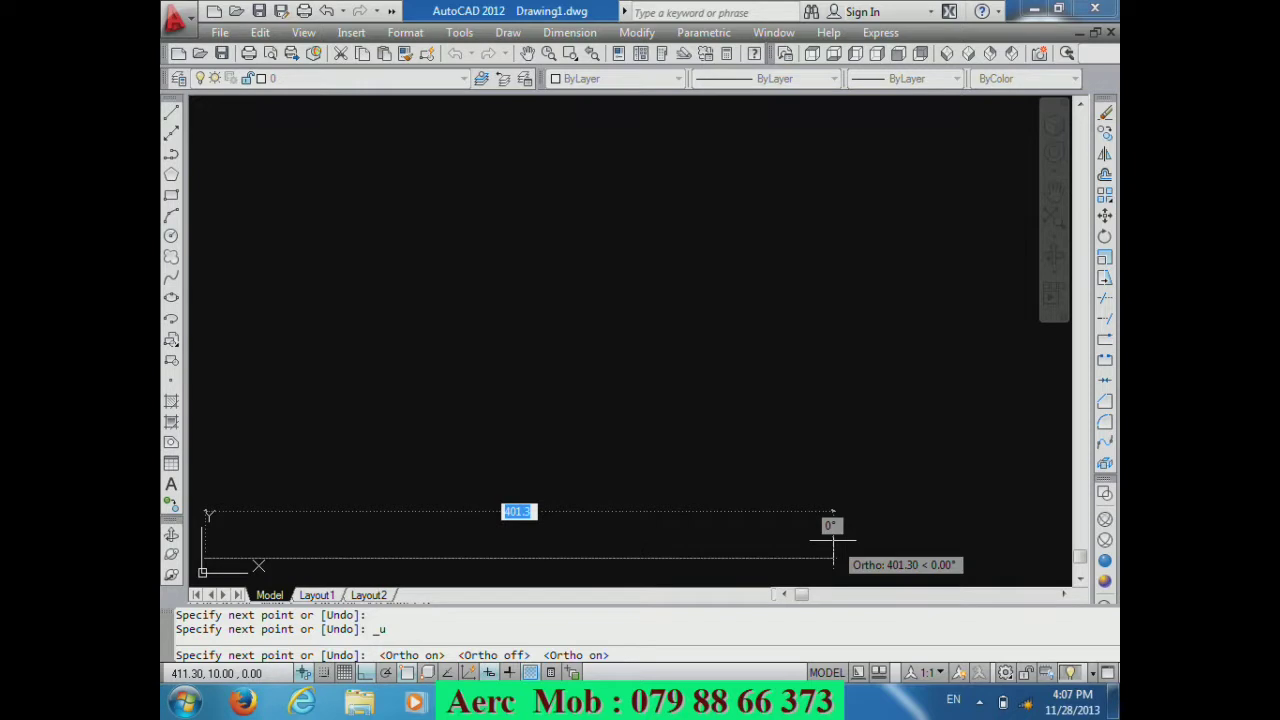
{"action": "type", "text": "30"}
{"action": "key", "text": "Return"}
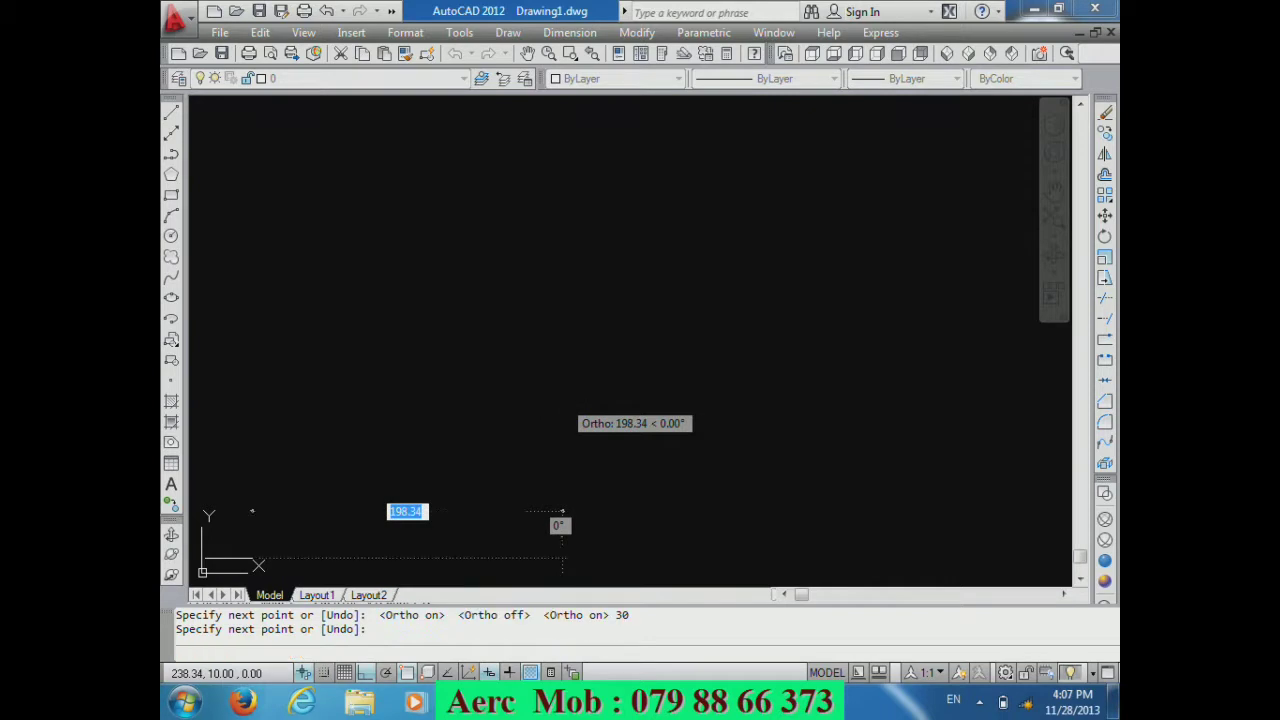
{"action": "key", "text": "Return"}
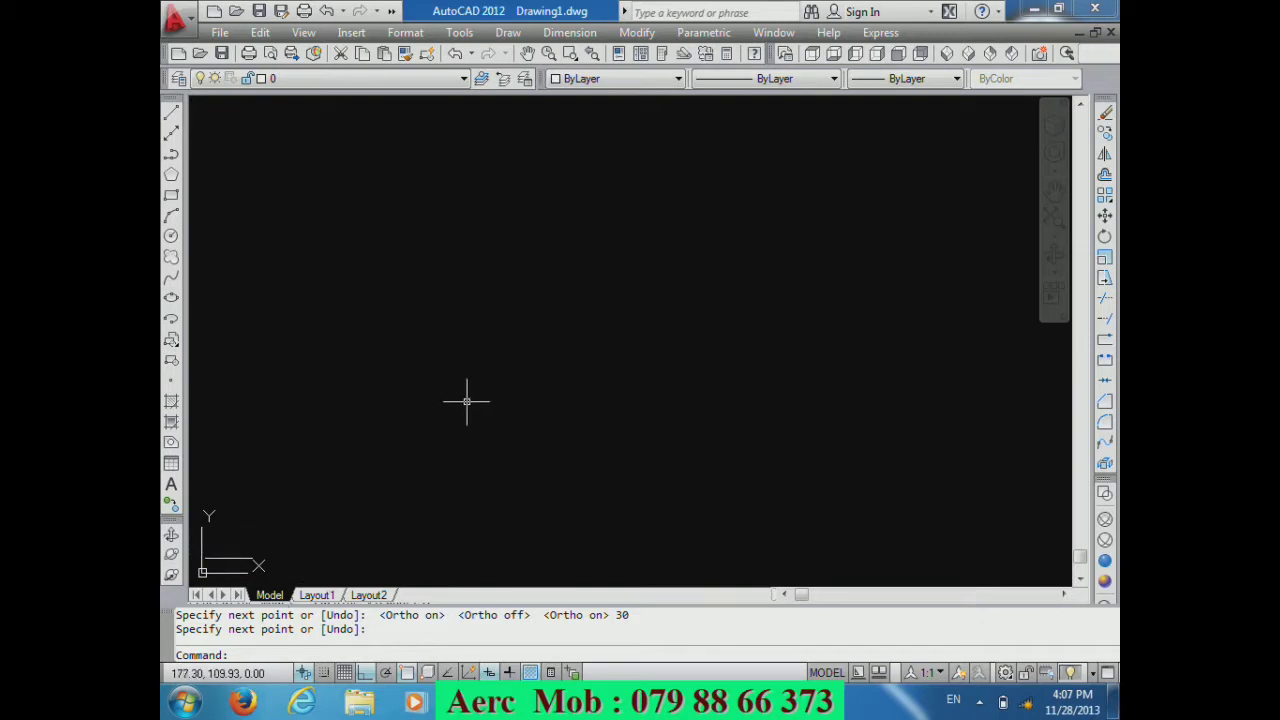
Zoom to Extents (Z, E) so the 30-unit line fills the view
{"action": "type", "text": "z"}
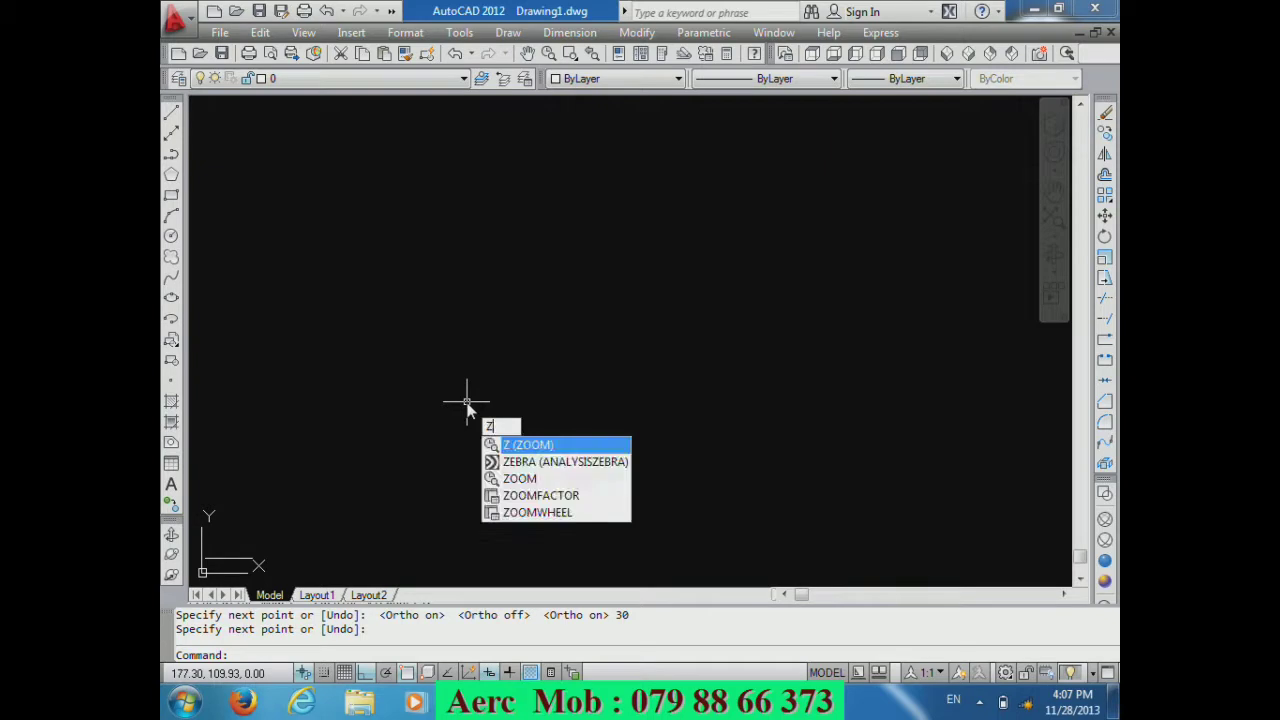
{"action": "key", "text": "Return"}
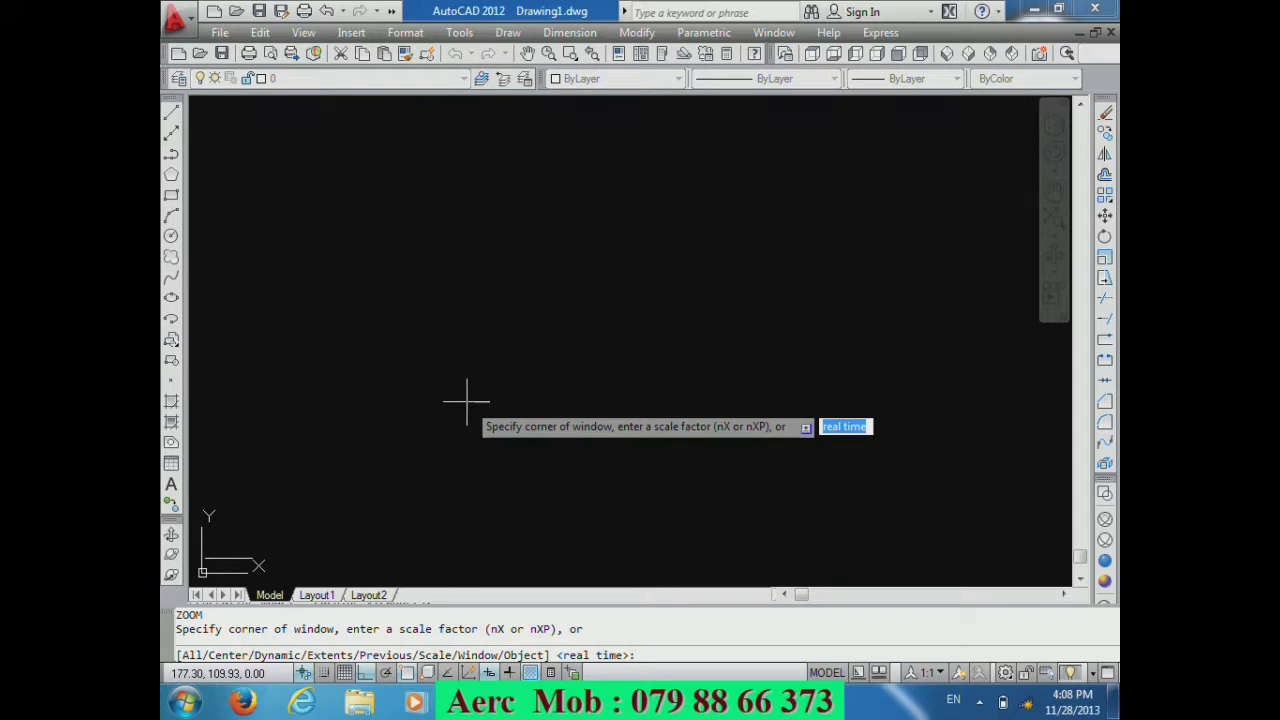
{"action": "type", "text": "e"}
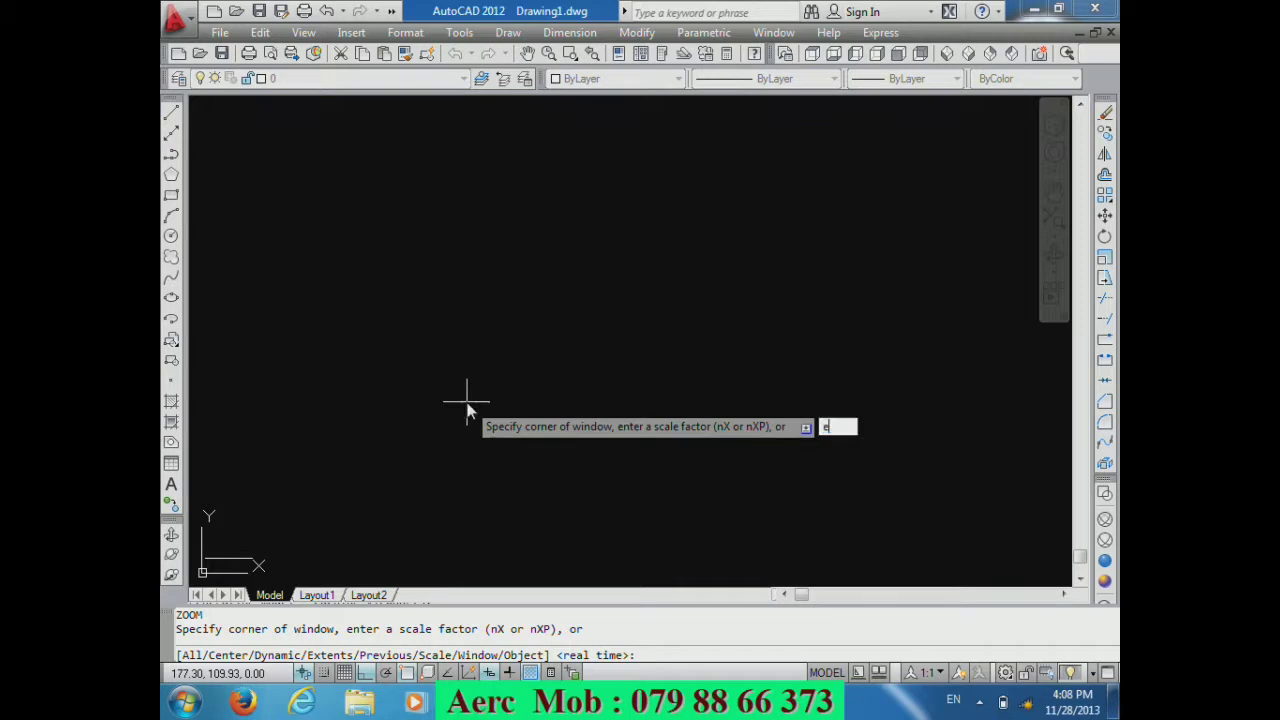
{"action": "key", "text": "Return"}
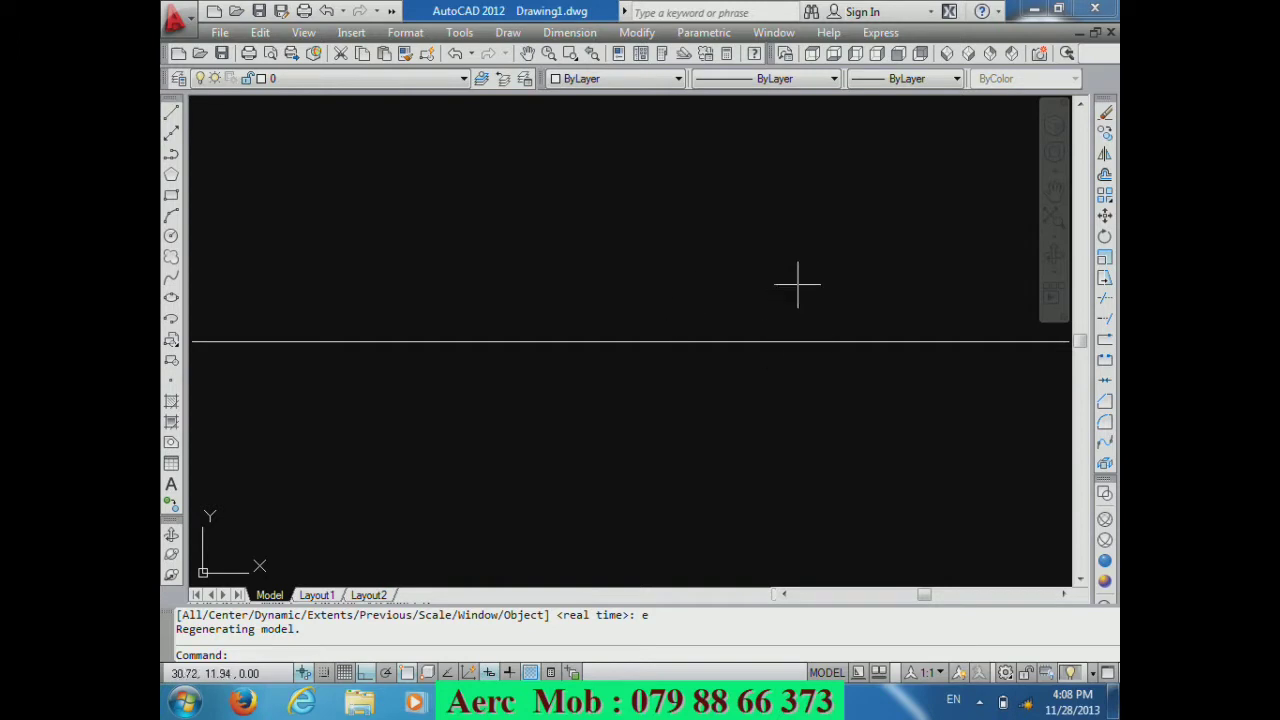
Show the Zoom toolbar and drag it up off the line
{"action": "right_click", "coordinate": [577, 53]}
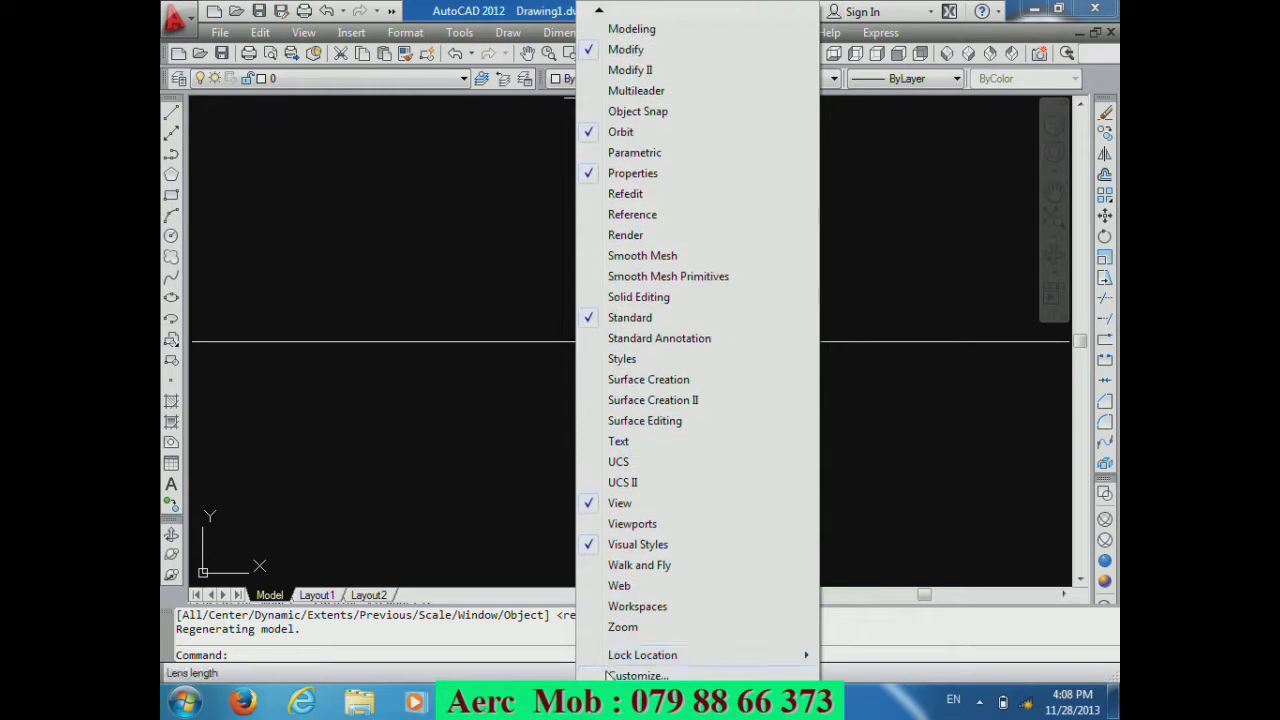
{"action": "left_click", "coordinate": [612, 627]}
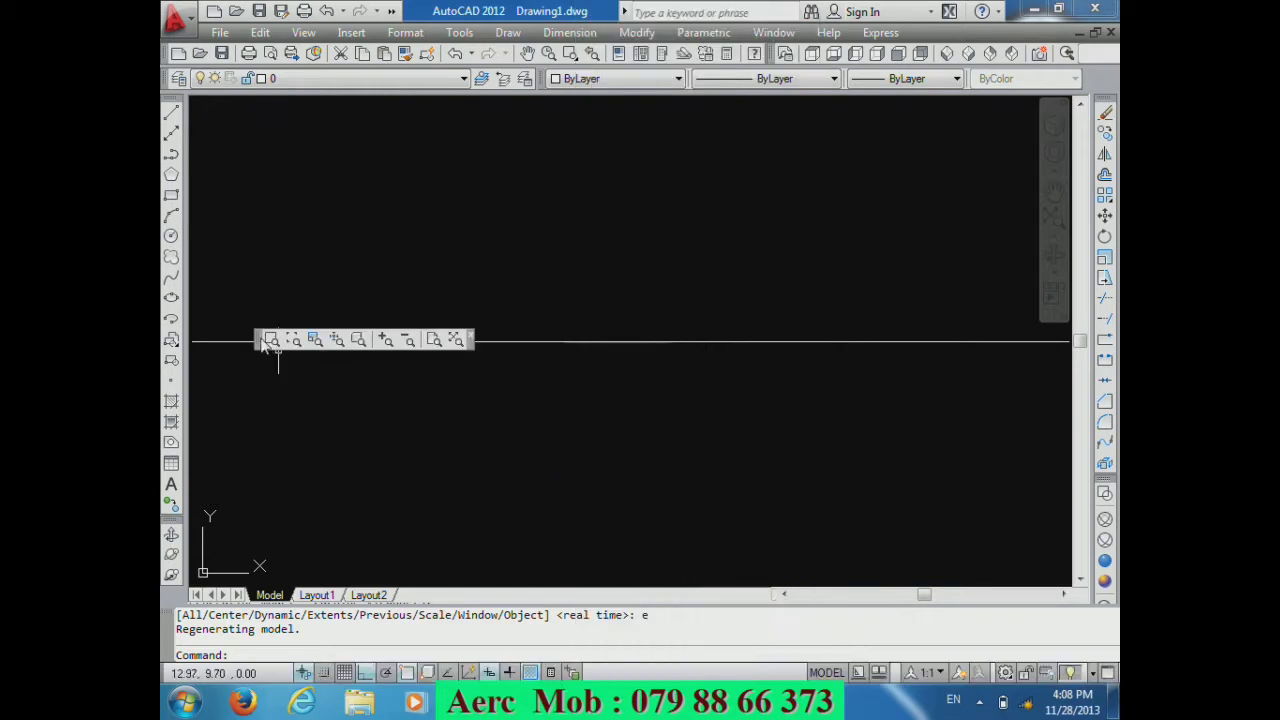
{"action": "left_click_drag", "start_coordinate": [259, 343], "coordinate": [232, 125]}
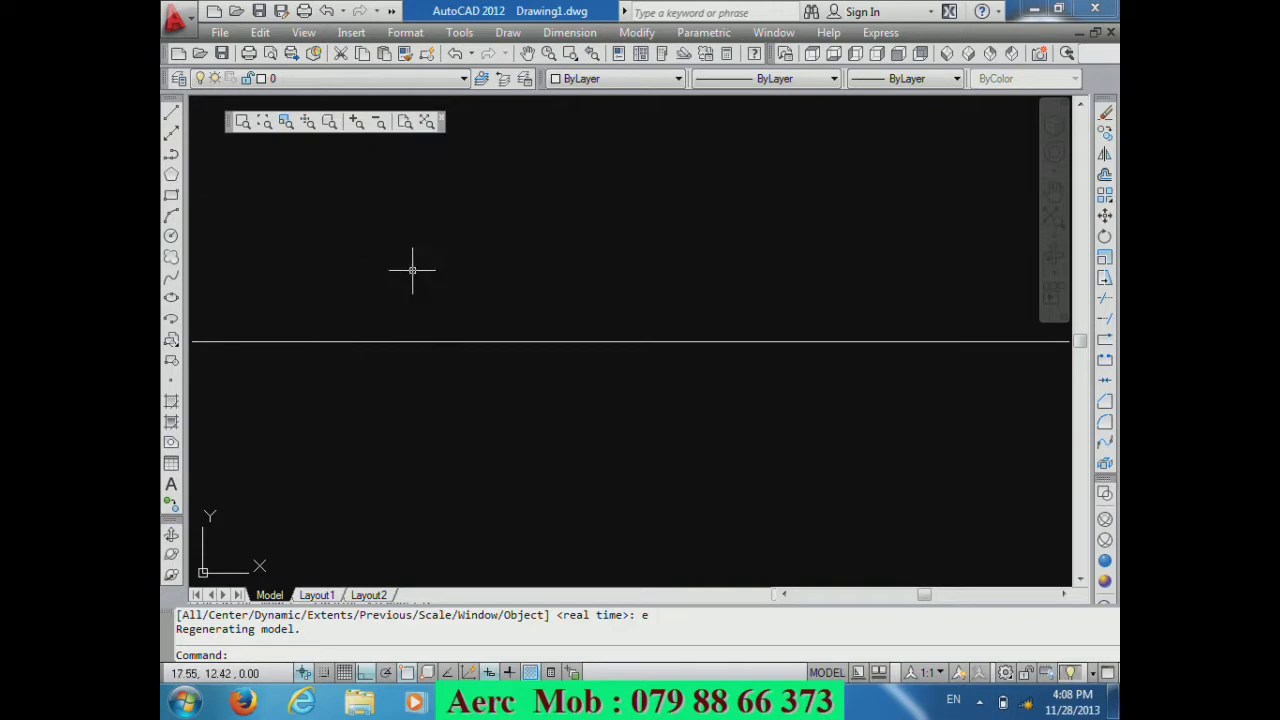
Zoom in once, zoom out several times, then zoom back in on the line
{"action": "left_click", "coordinate": [357, 124]}
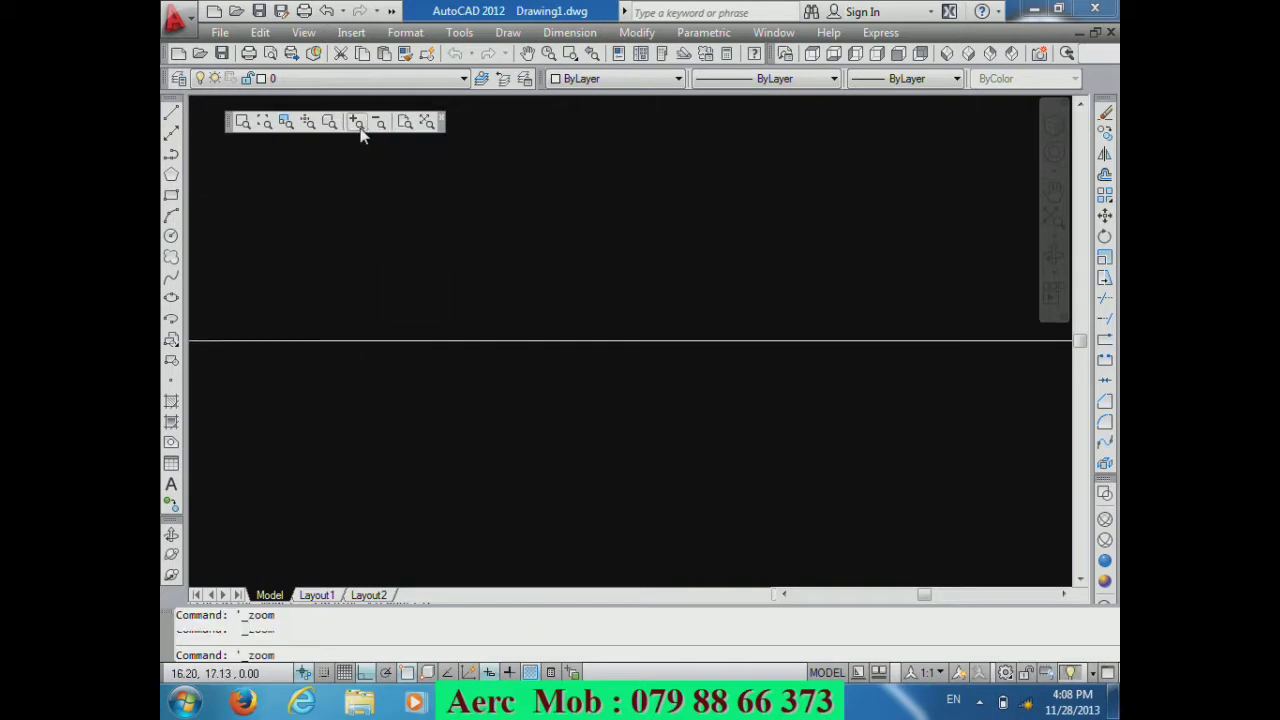
{"action": "left_click", "coordinate": [380, 124]}
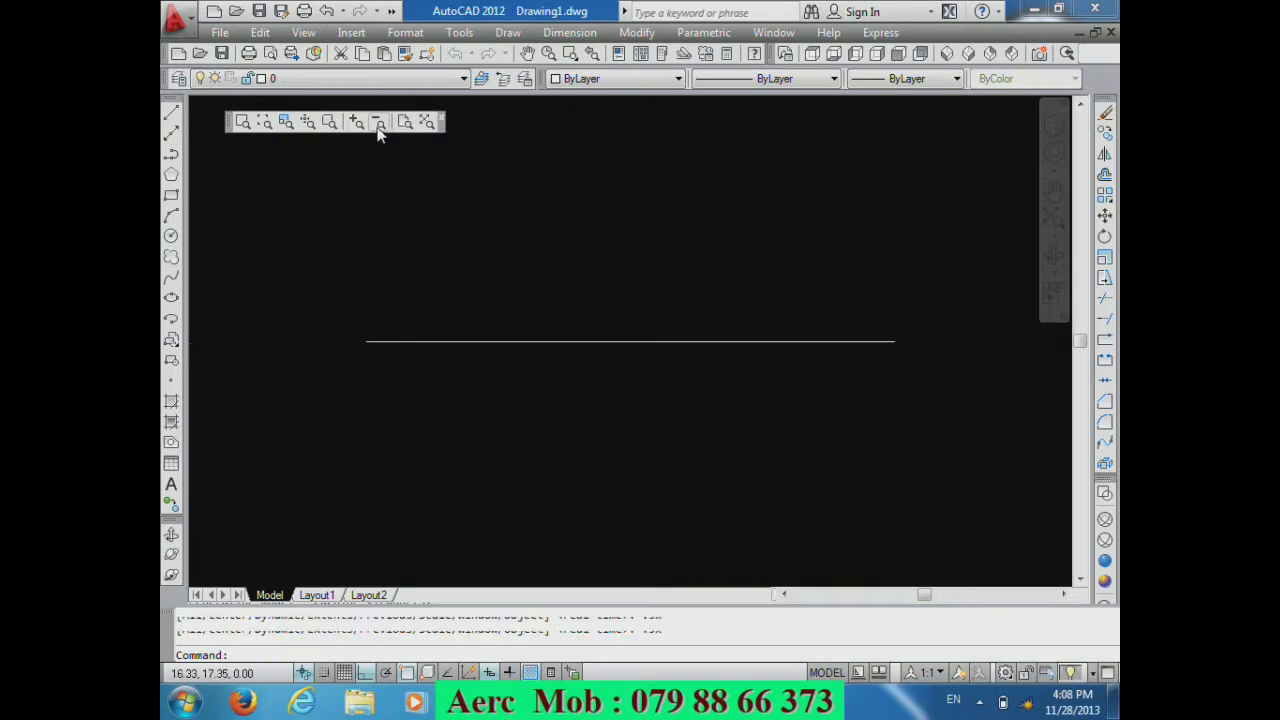
{"action": "left_click", "coordinate": [380, 124]}
{"action": "left_click", "coordinate": [380, 124]}
{"action": "left_click", "coordinate": [380, 124]}
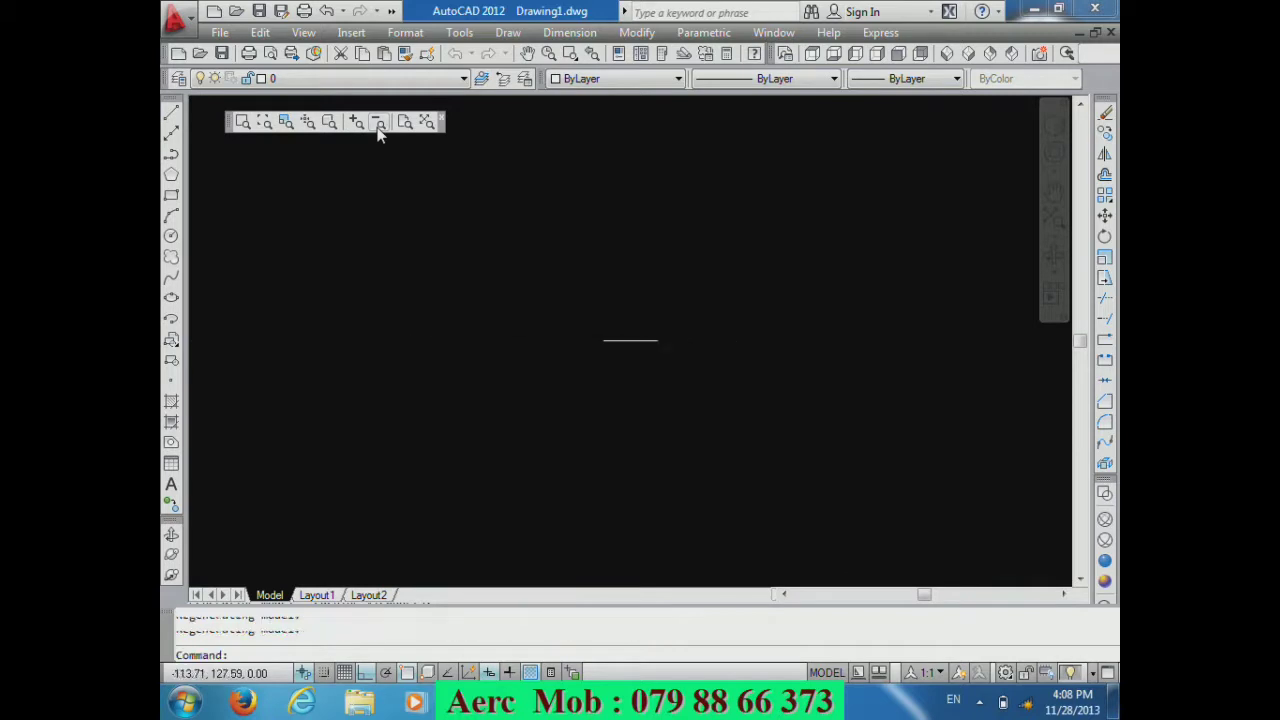
{"action": "left_click", "coordinate": [380, 124]}
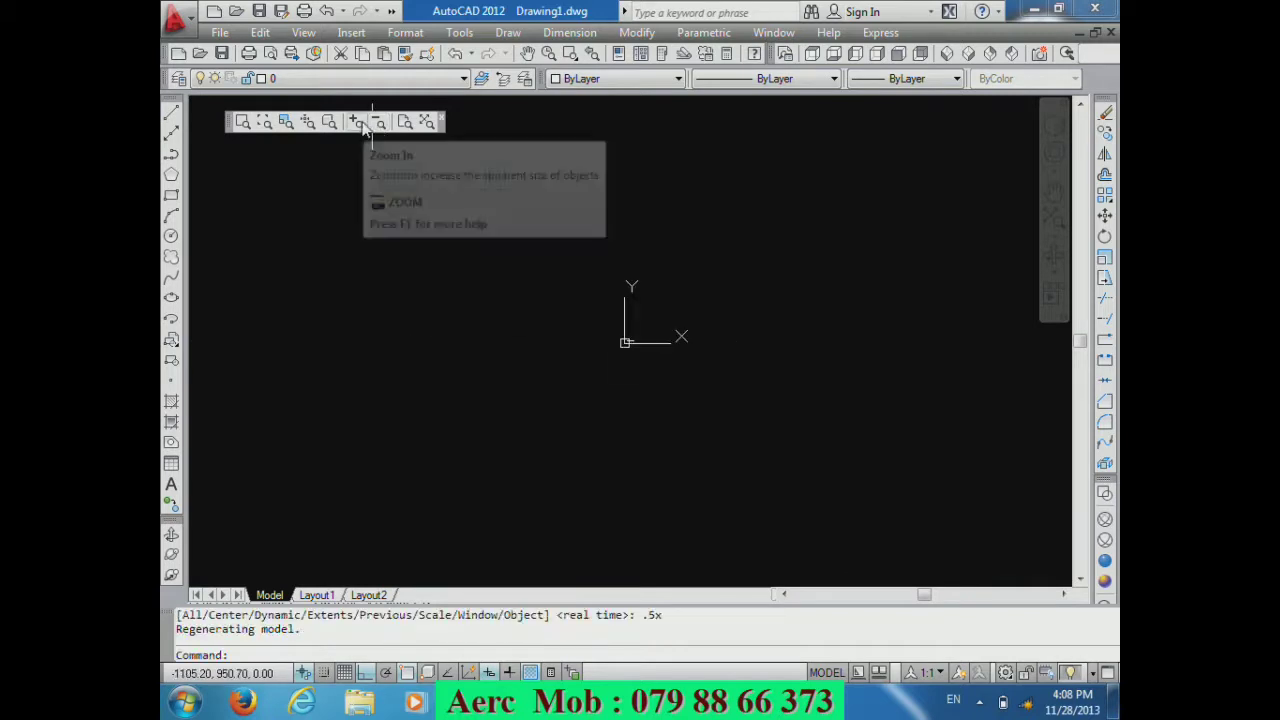
{"action": "left_click", "coordinate": [362, 124]}
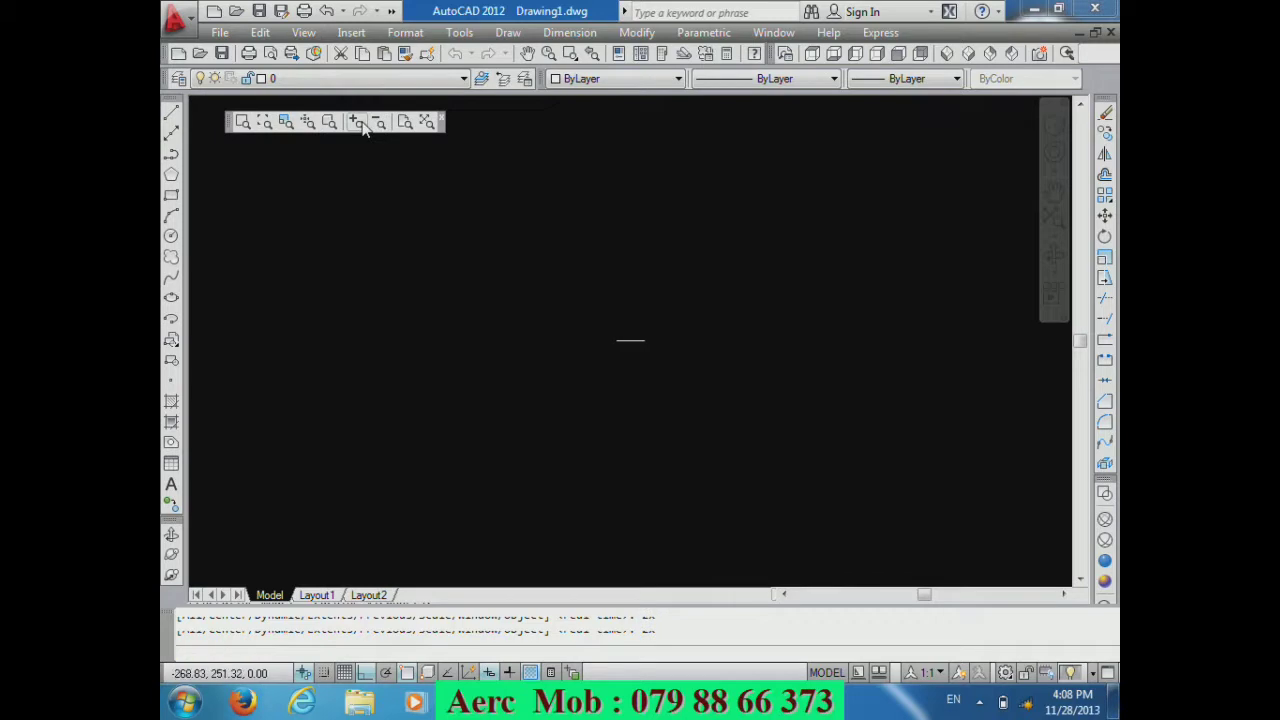
{"action": "left_click", "coordinate": [362, 124]}
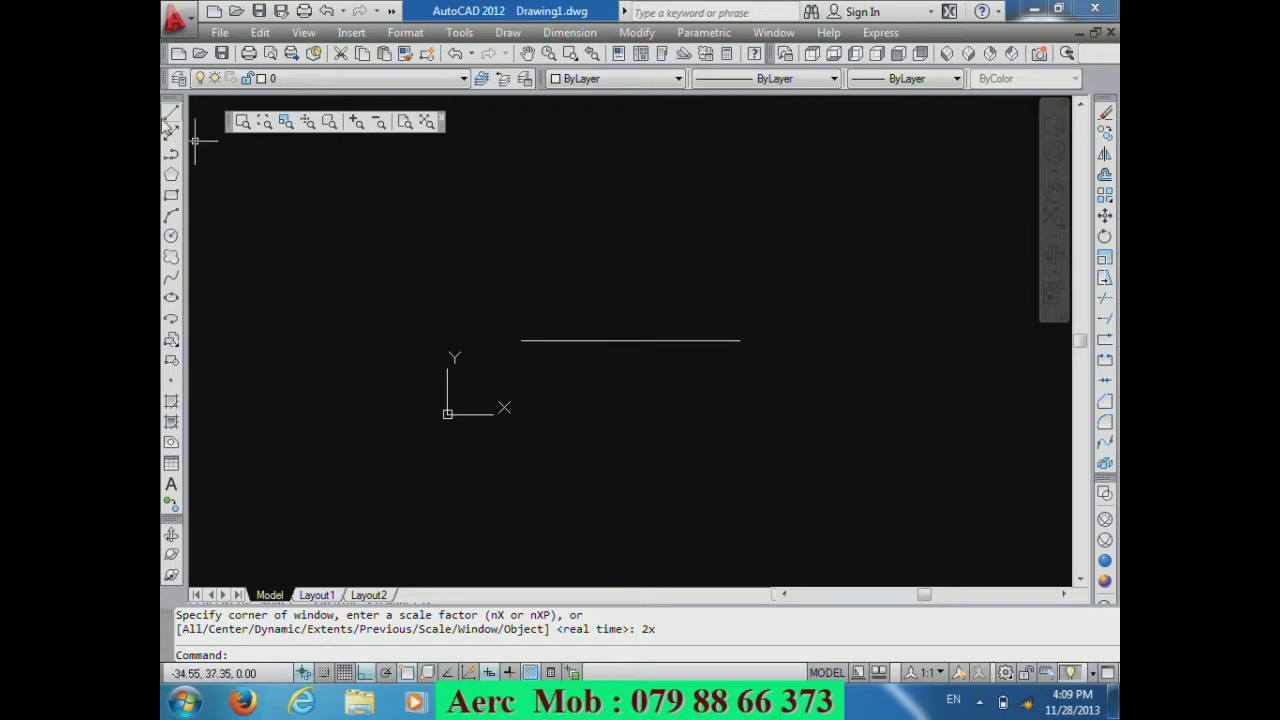
From the line's right end, draw 10 up, 30 left, 10 down to form a 30×10 rectangle
{"action": "type", "text": "L"}
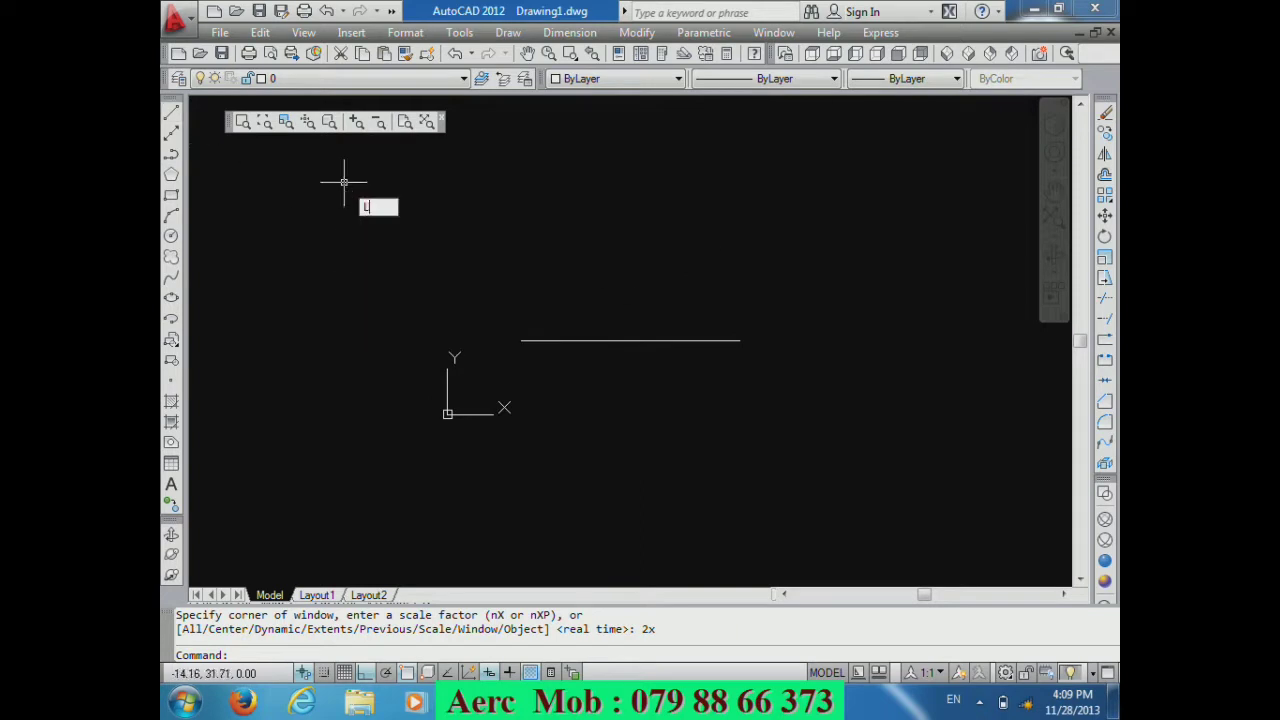
{"action": "key", "text": "Return"}
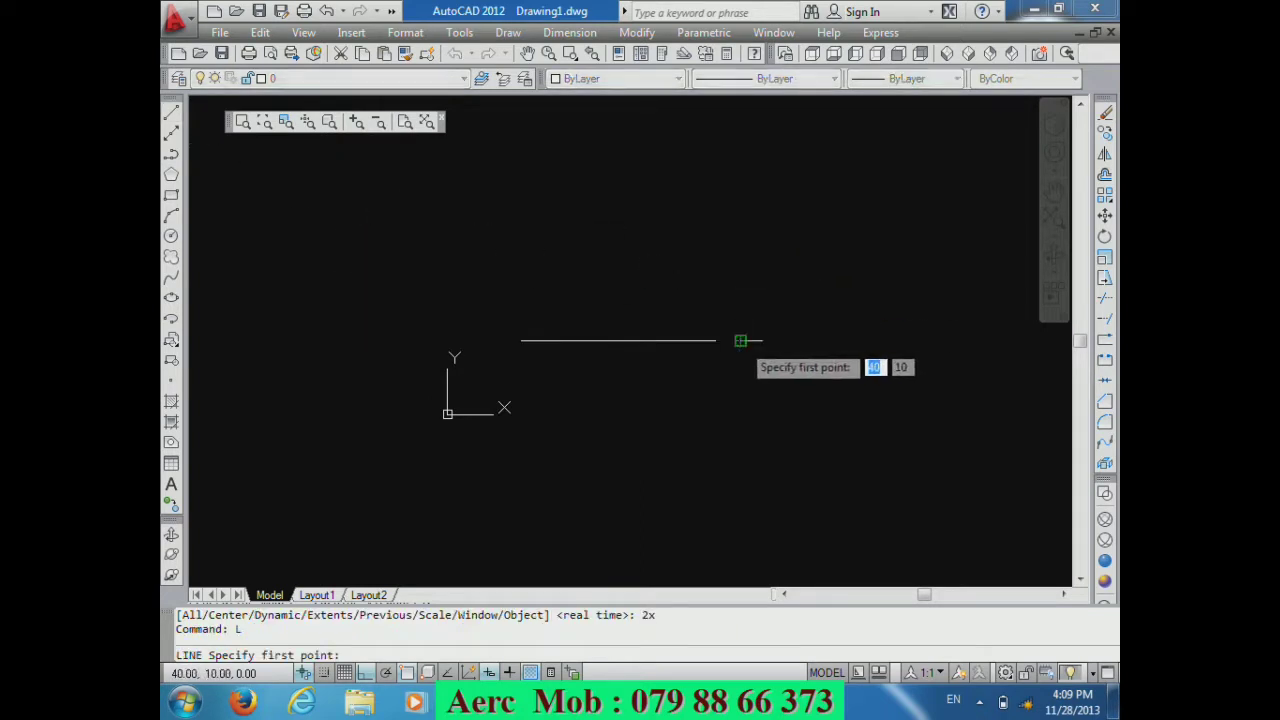
{"action": "left_click", "coordinate": [740, 340]}
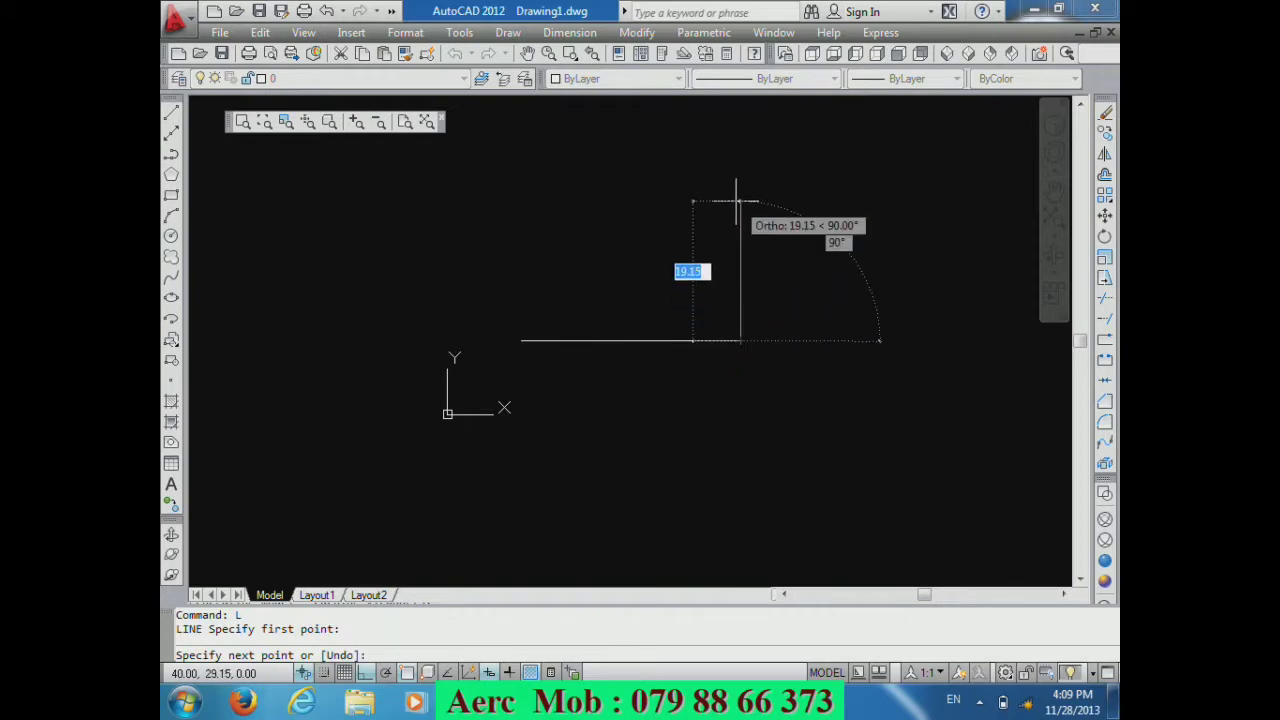
{"action": "type", "text": "10"}
{"action": "key", "text": "Return"}
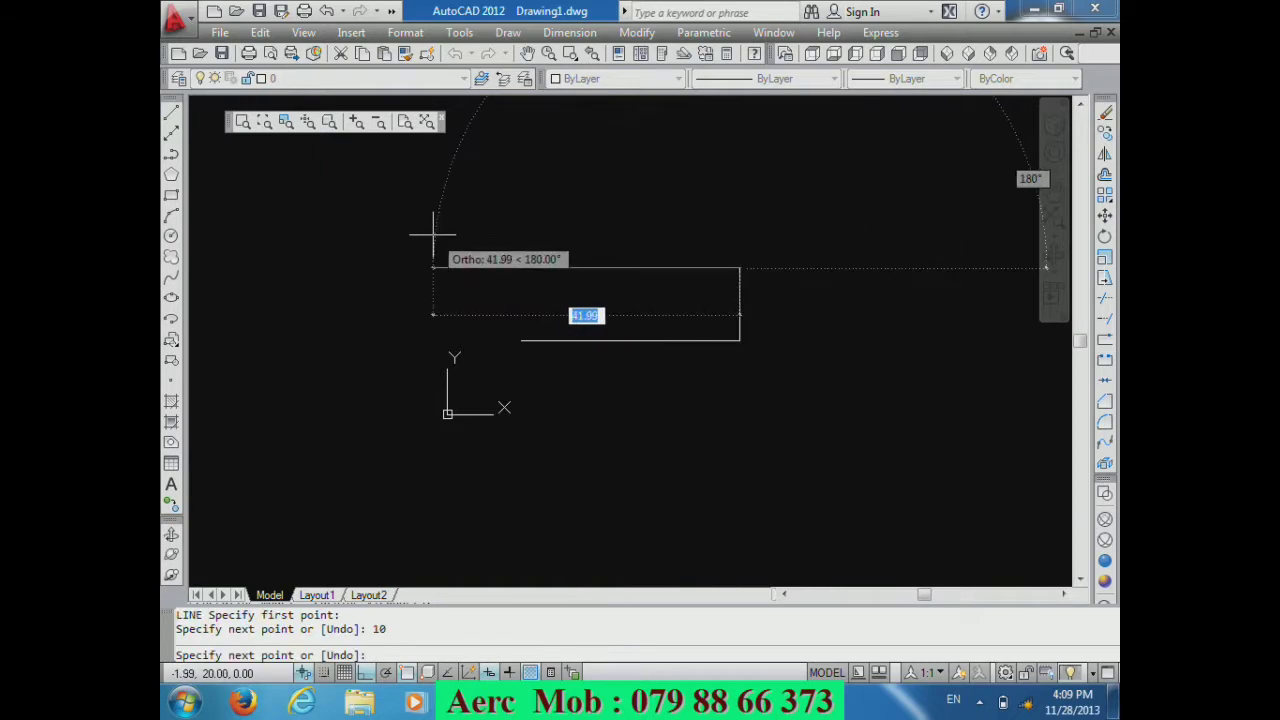
{"action": "type", "text": "30"}
{"action": "key", "text": "Return"}
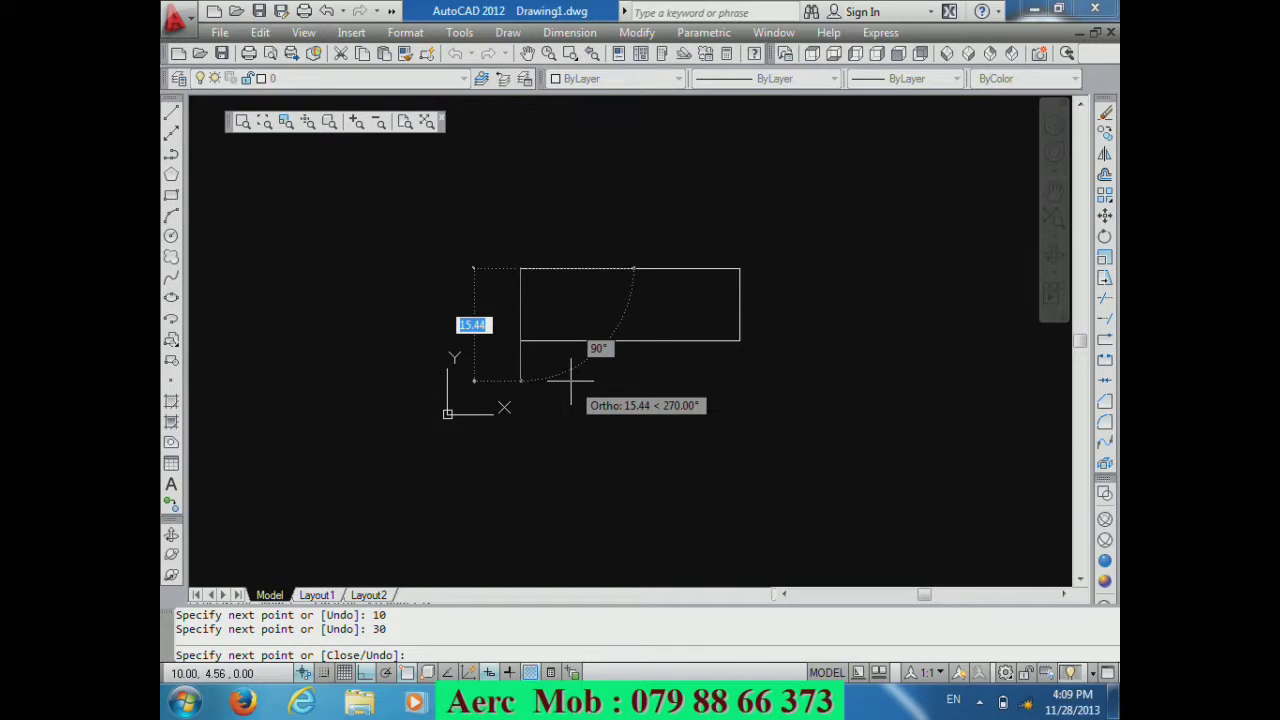
{"action": "type", "text": "10"}
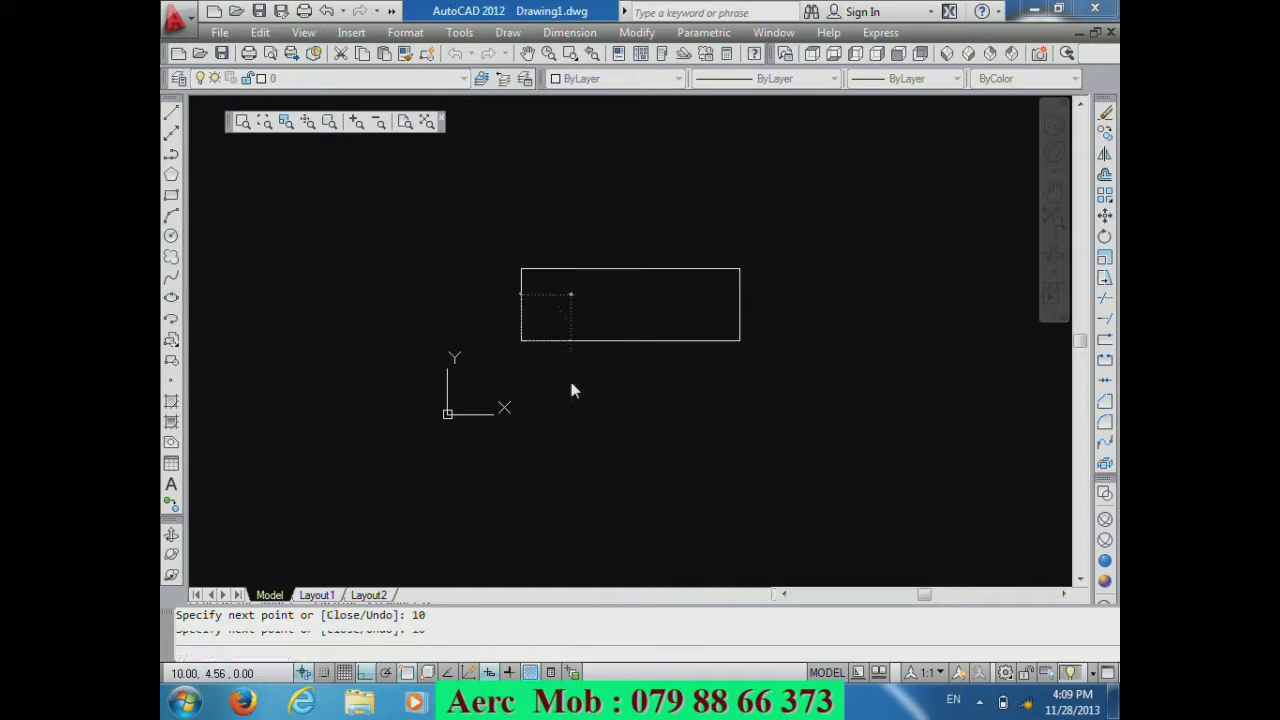
{"action": "key", "text": "Return"}
{"action": "key", "text": "Return"}
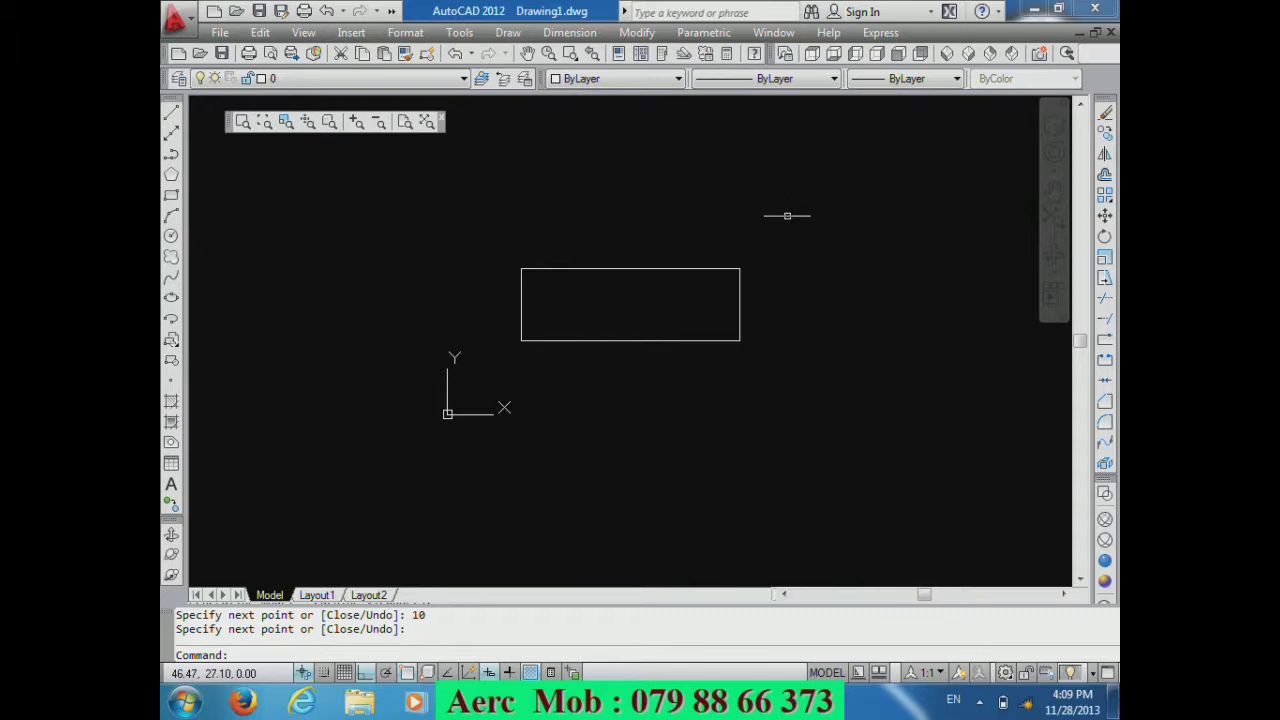
Erase the rectangle using a crossing-window selection
{"action": "left_click", "coordinate": [794, 347]}
{"action": "left_click", "coordinate": [493, 230]}
{"action": "key", "text": "Delete"}
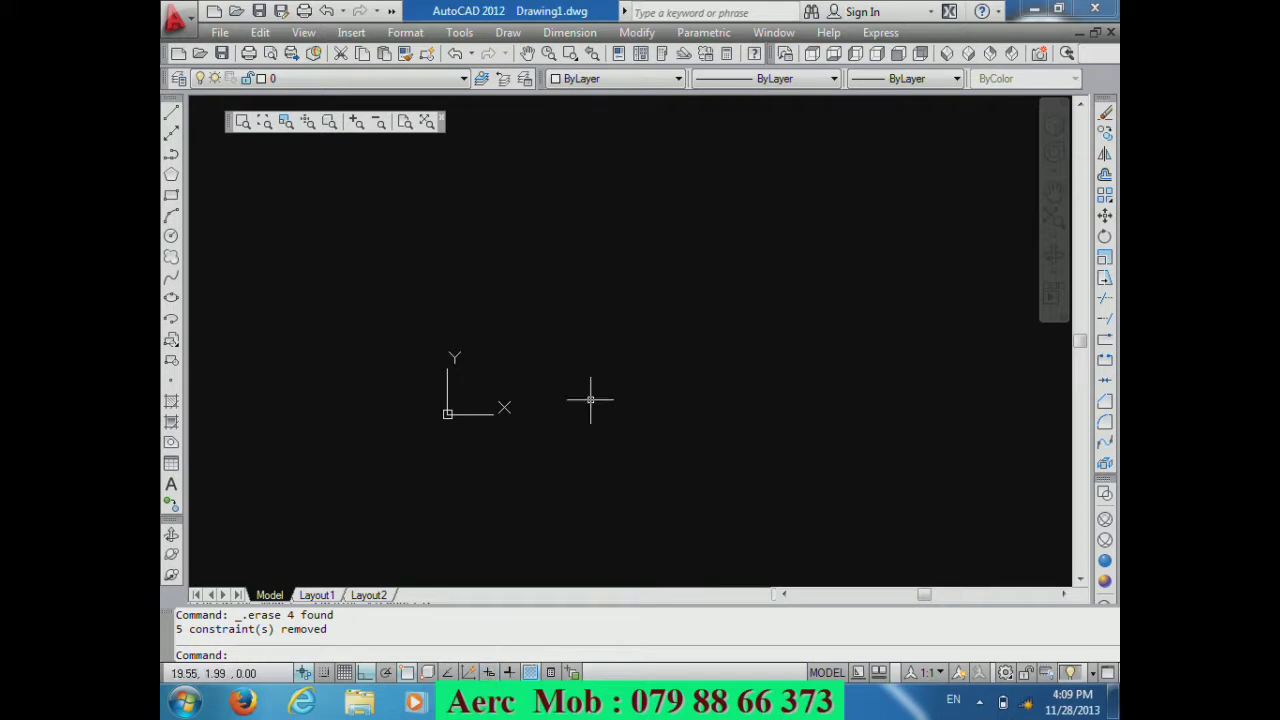
Start a line at 10,10 after correcting a mistyped @, then cancel it
{"action": "type", "text": "L"}
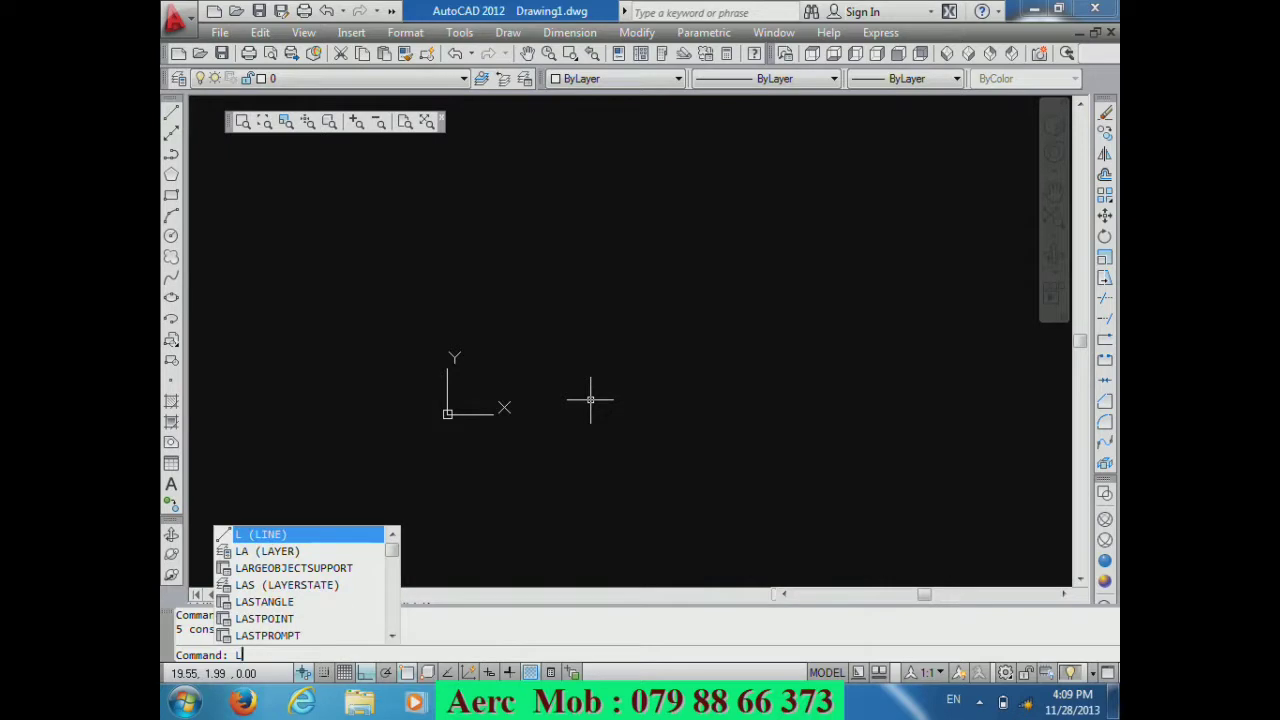
{"action": "key", "text": "Return"}
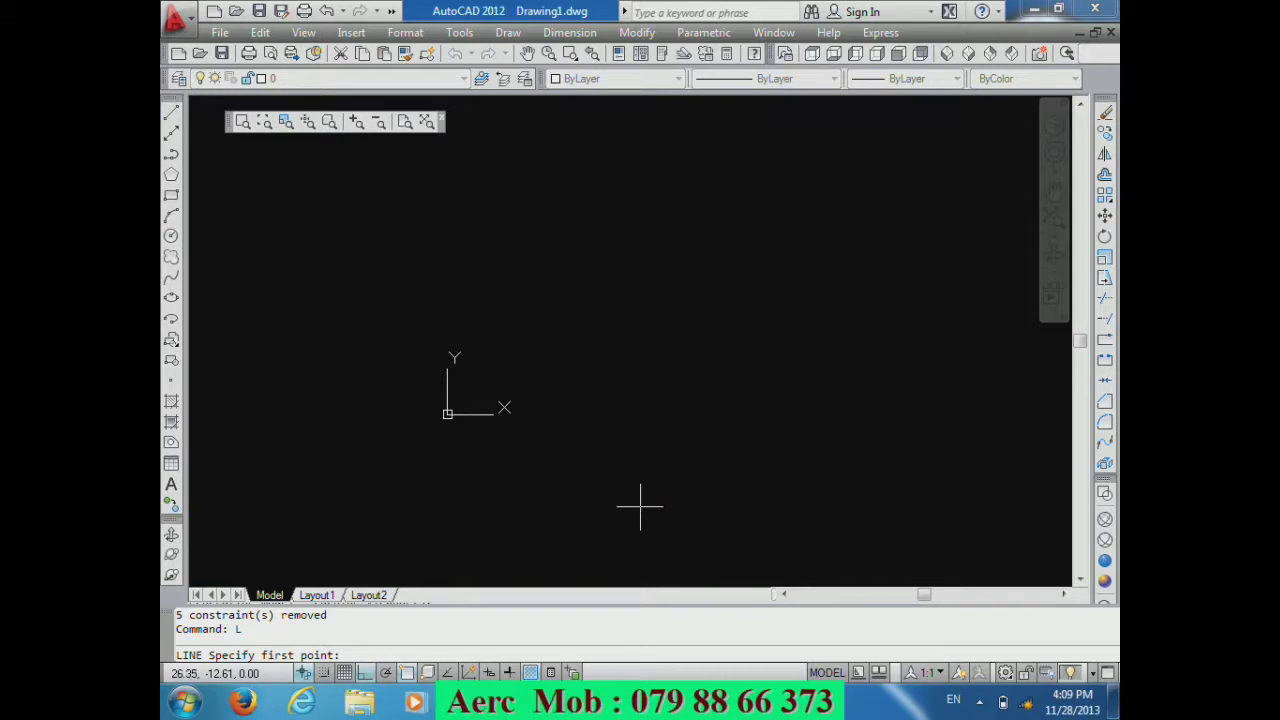
{"action": "type", "text": "@"}
{"action": "key", "text": "BackSpace"}
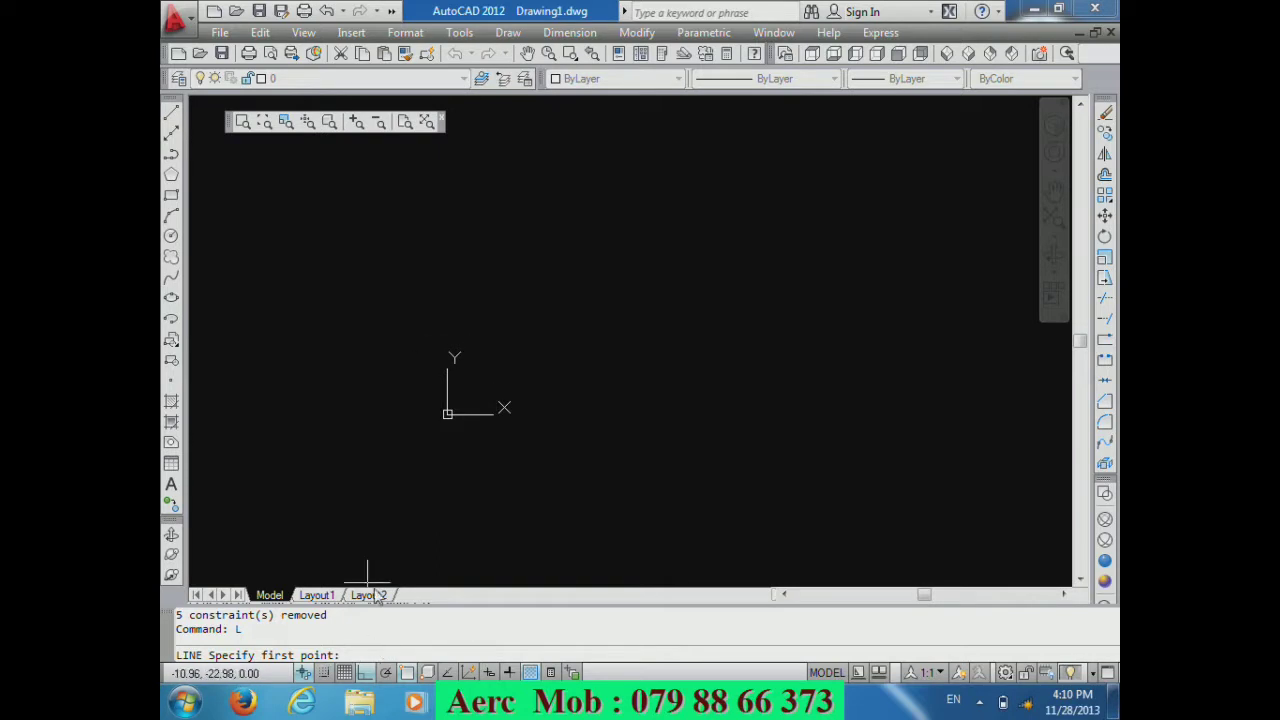
{"action": "mouse_move", "coordinate": [369, 595]}
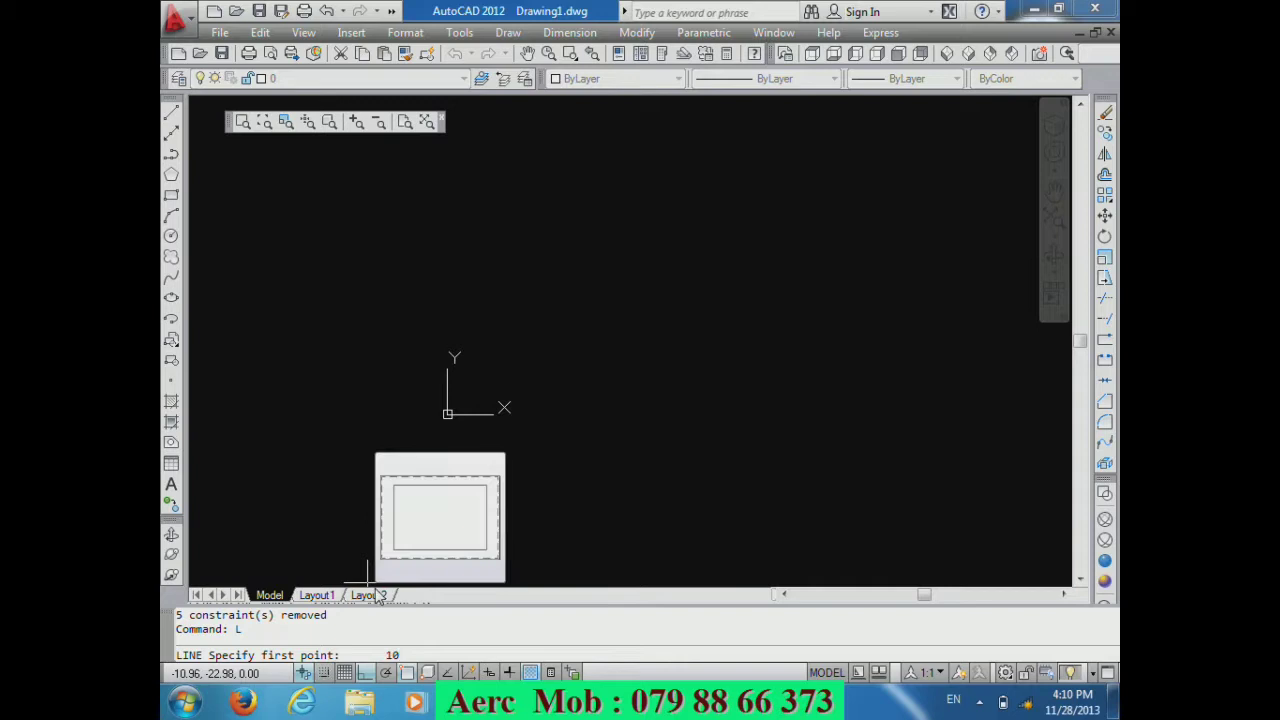
{"action": "type", "text": ",10"}
{"action": "key", "text": "Return"}
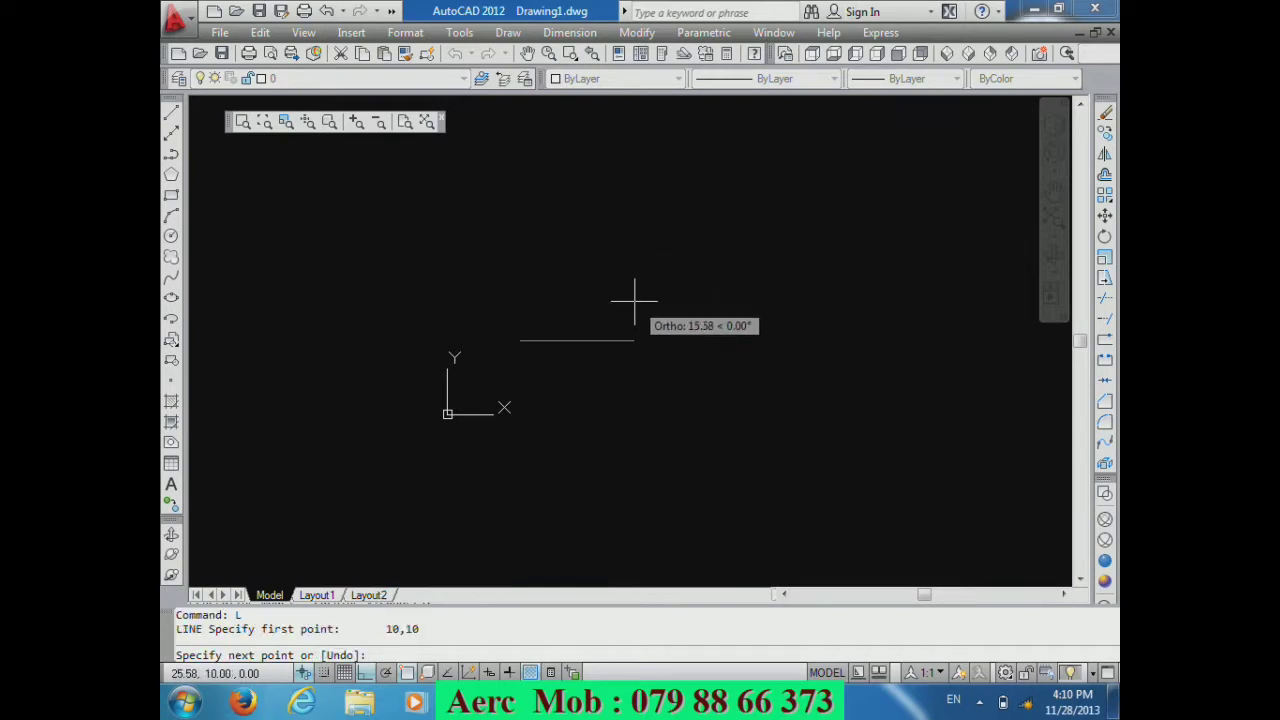
{"action": "key", "text": "Escape"}
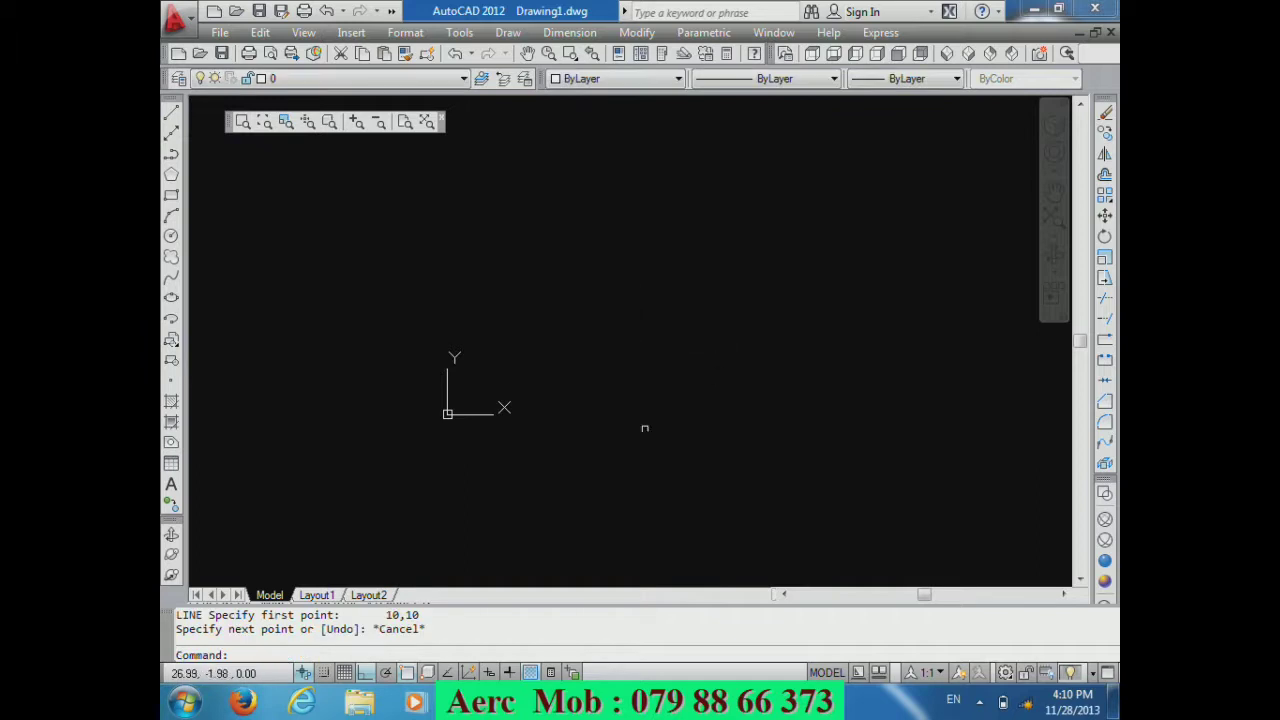
Restart the LINE command with its first point at 10,10
{"action": "type", "text": "l"}
{"action": "key", "text": "Return"}
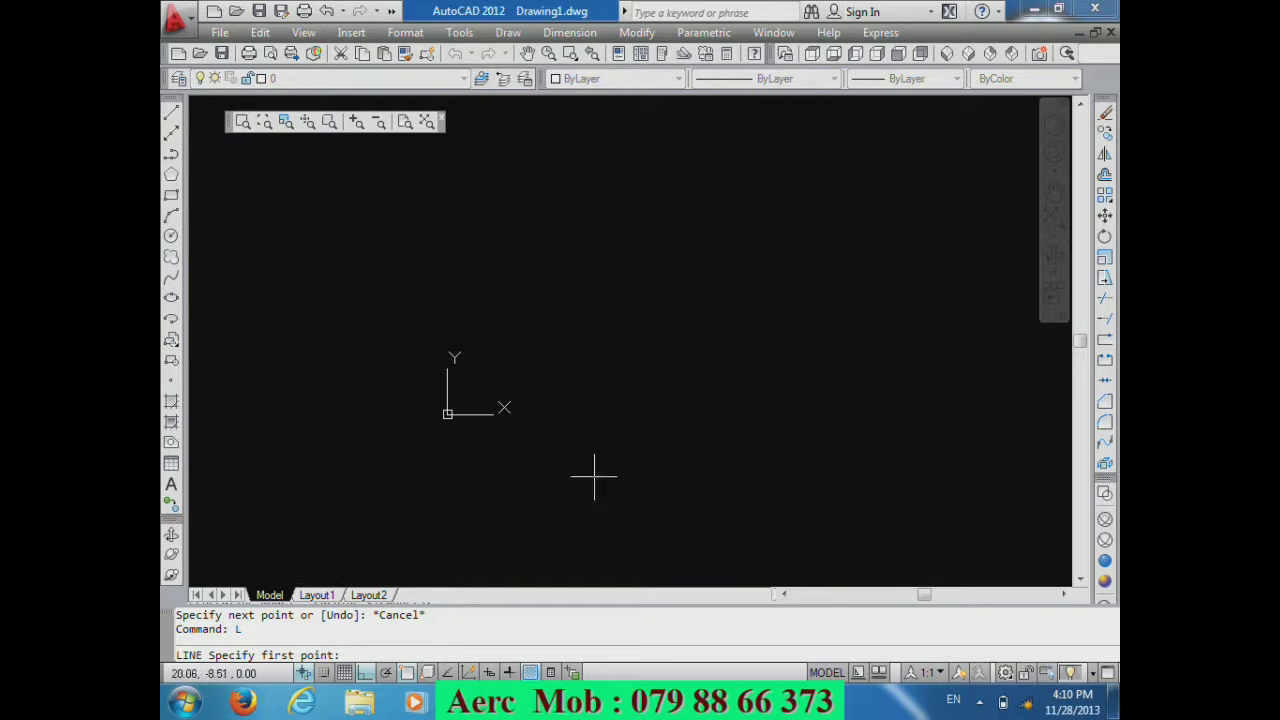
{"action": "type", "text": "10,10"}
{"action": "key", "text": "Return"}
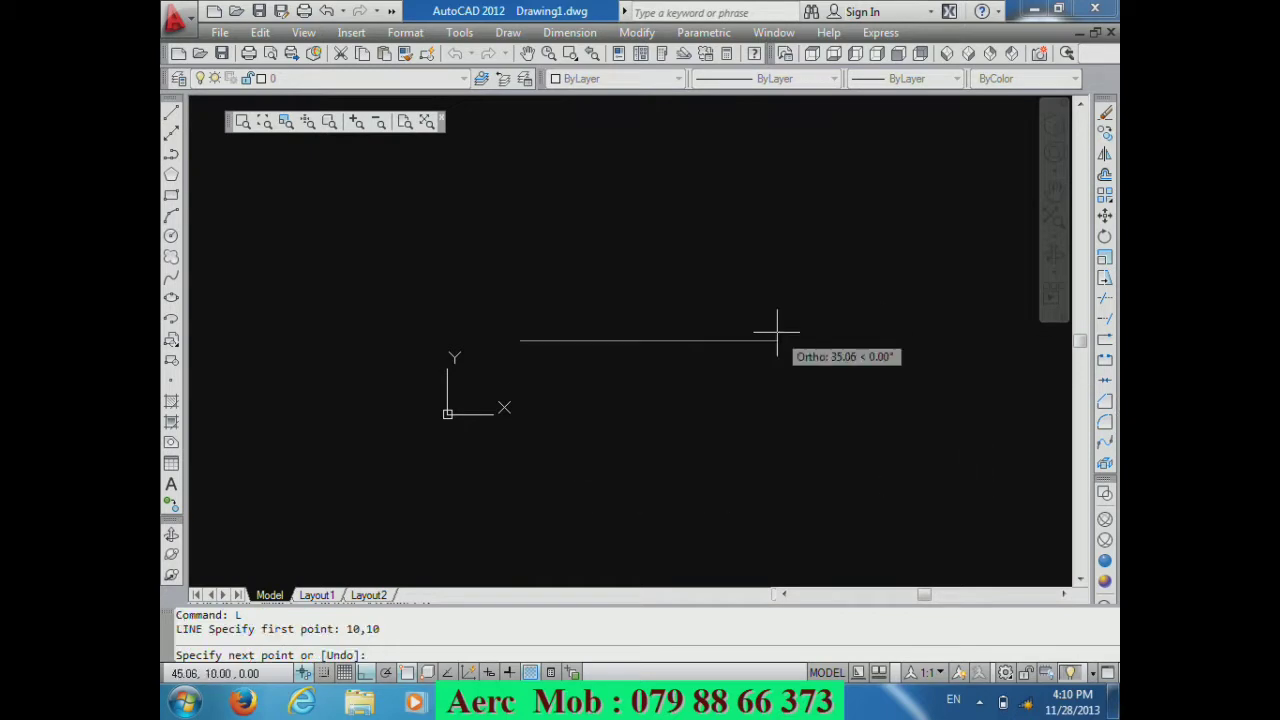
{"action": "type", "text": "@"}
{"action": "type", "text": "30"}
{"action": "type", "text": "<"}
{"action": "type", "text": "0"}
{"action": "key", "text": "Return"}
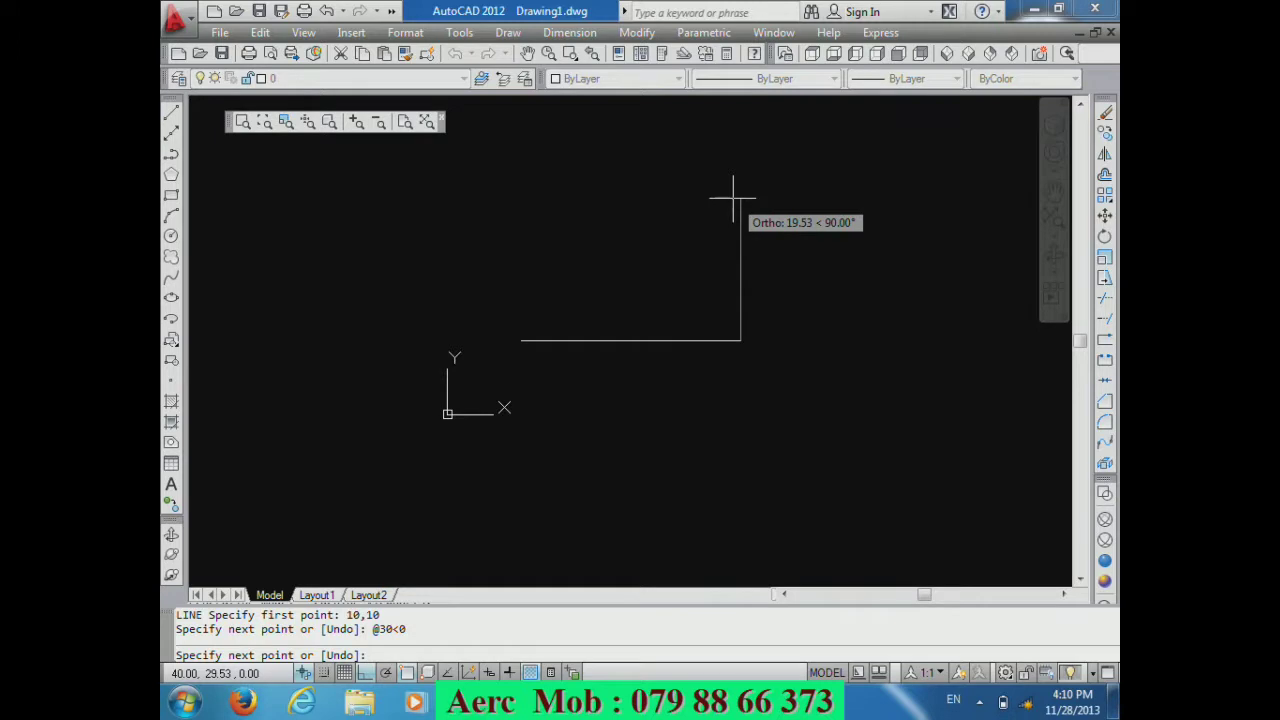
{"action": "type", "text": "@"}
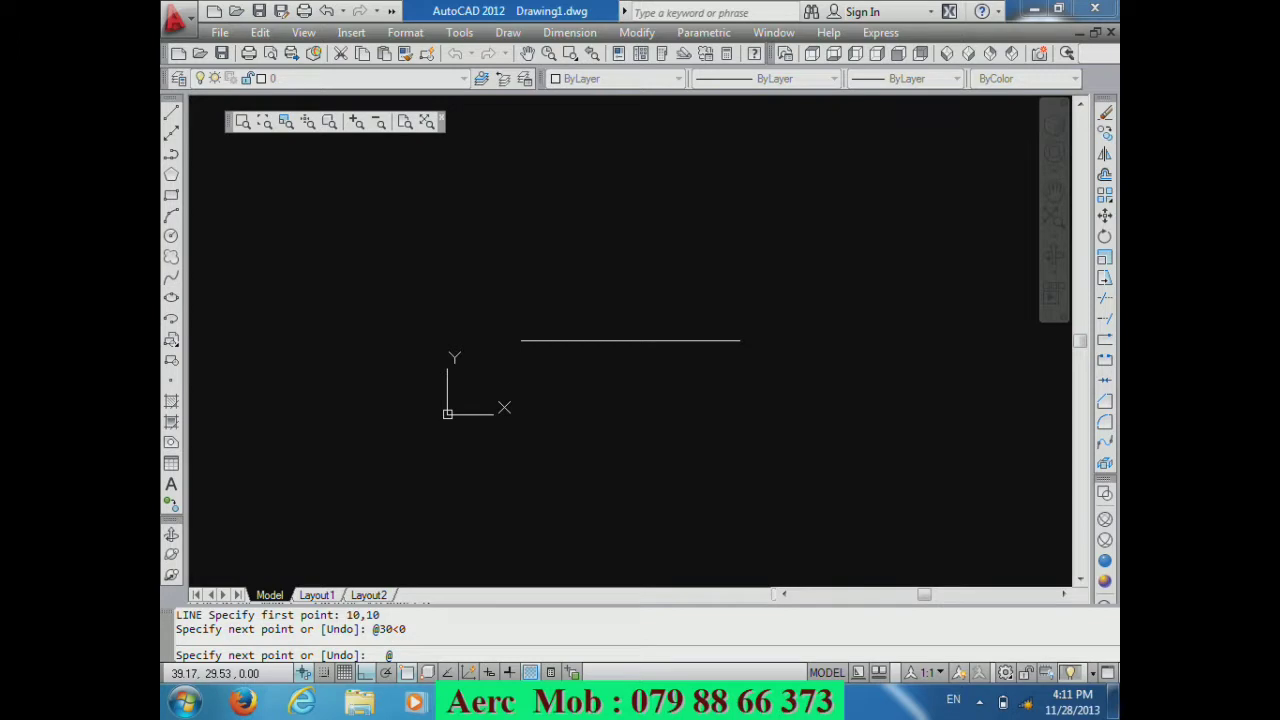
{"action": "type", "text": "20"}
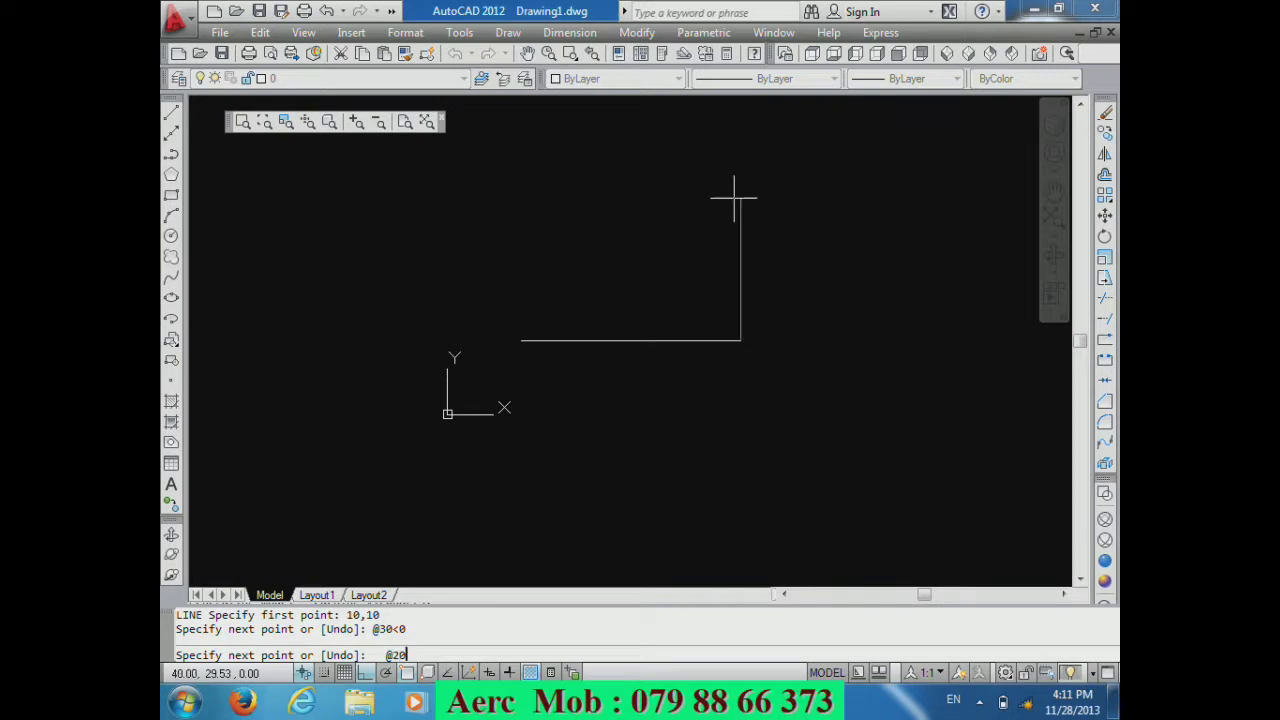
{"action": "type", "text": "<90"}
{"action": "key", "text": "Return"}
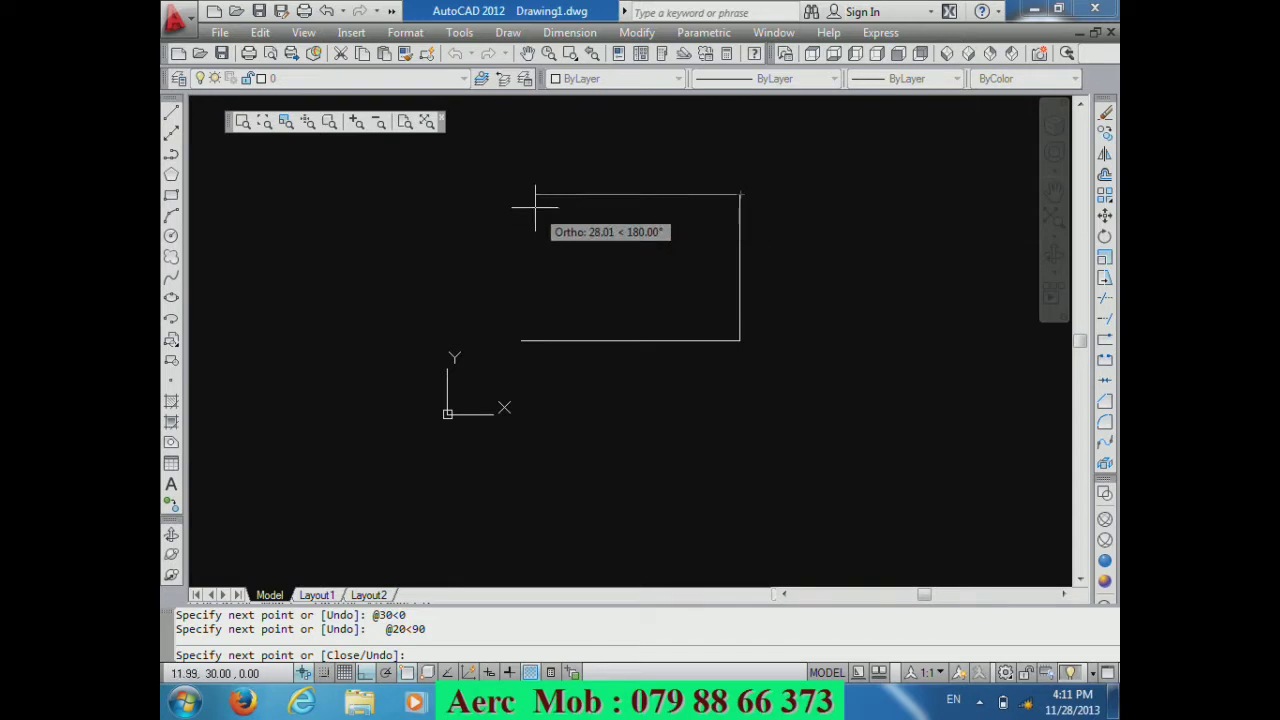
{"action": "type", "text": "@"}
{"action": "type", "text": "30"}
{"action": "type", "text": "<"}
{"action": "type", "text": "180"}
{"action": "key", "text": "Return"}
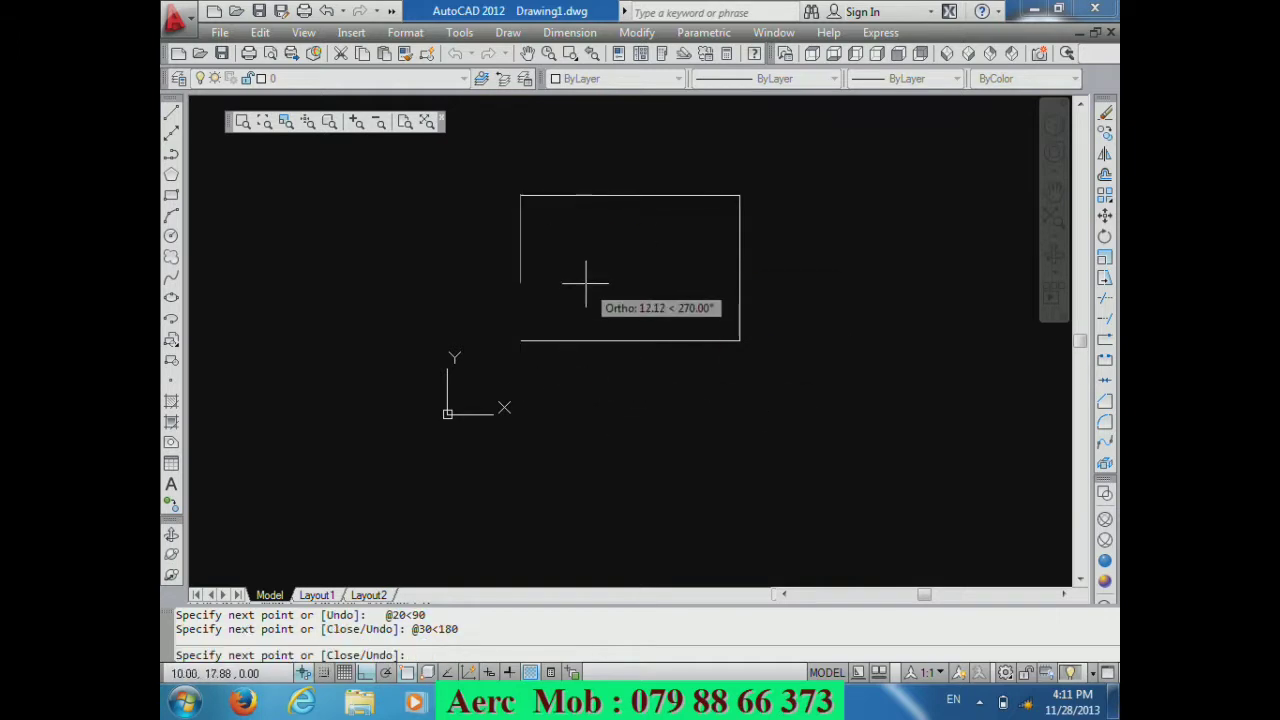
{"action": "type", "text": "@"}
{"action": "type", "text": "20"}
{"action": "type", "text": "<"}
{"action": "type", "text": "360"}
{"action": "key", "text": "Return"}
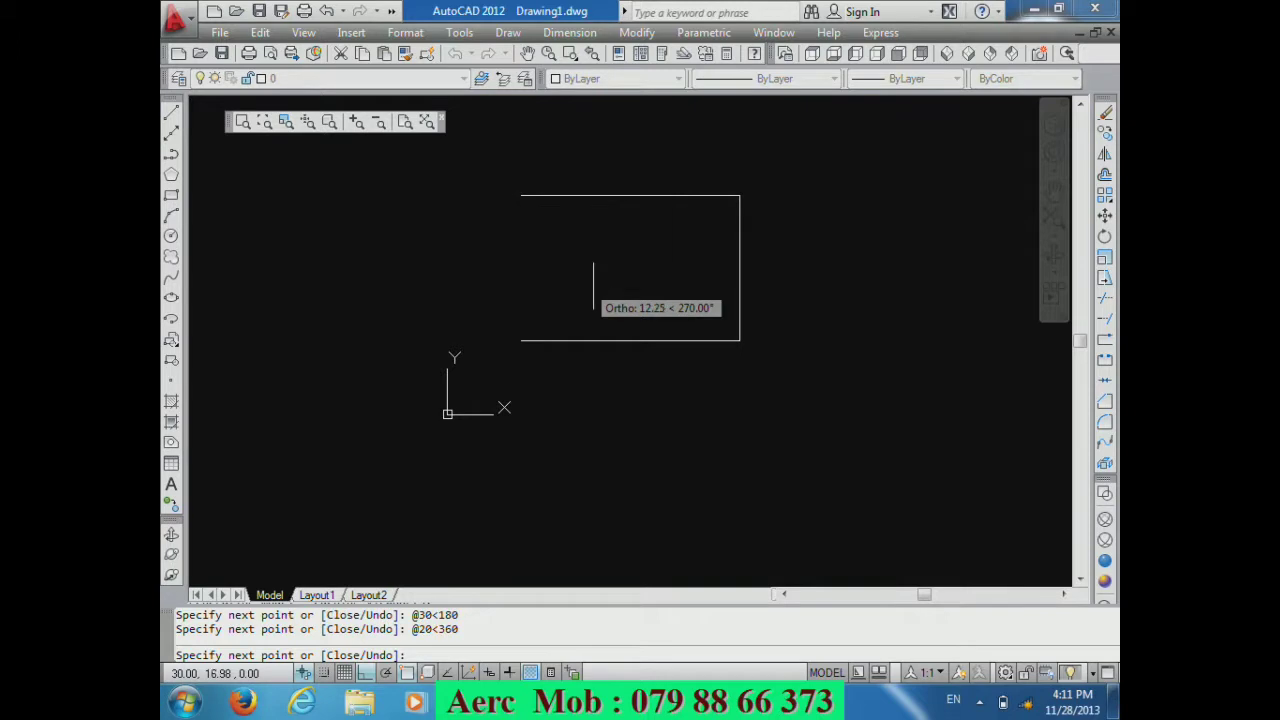
{"action": "key", "text": "ctrl+z"}
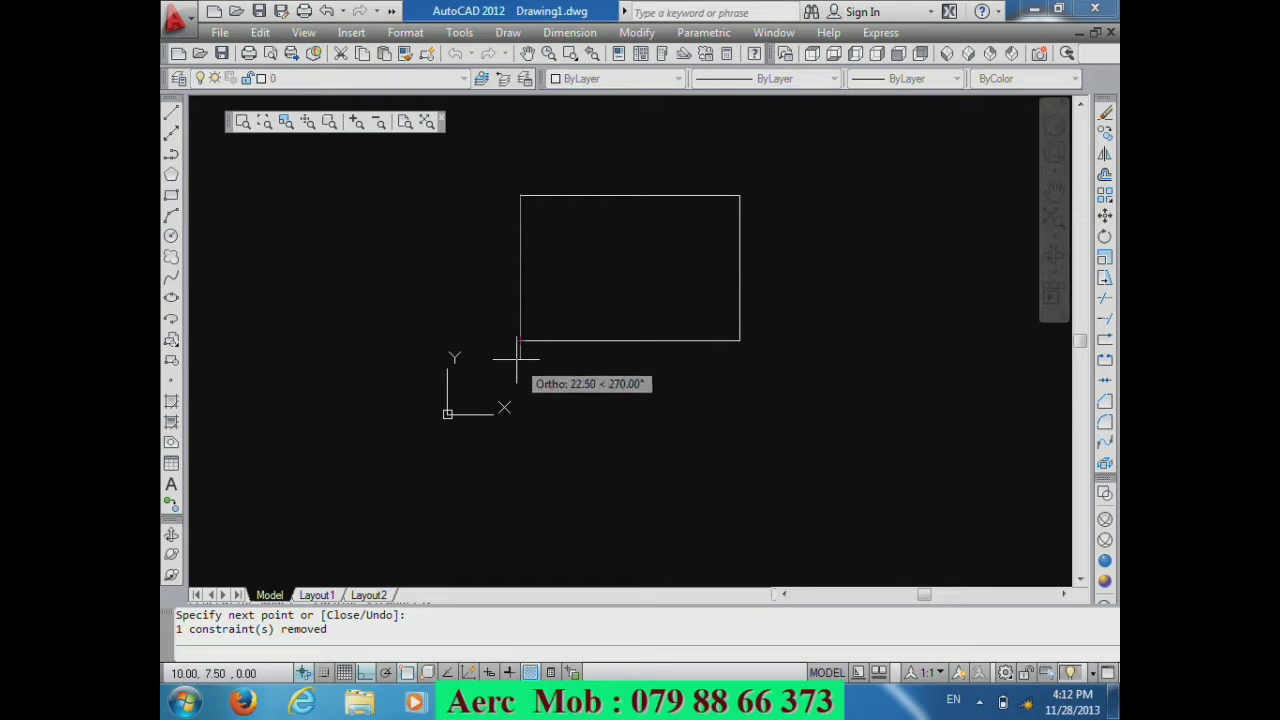
{"action": "type", "text": "c"}
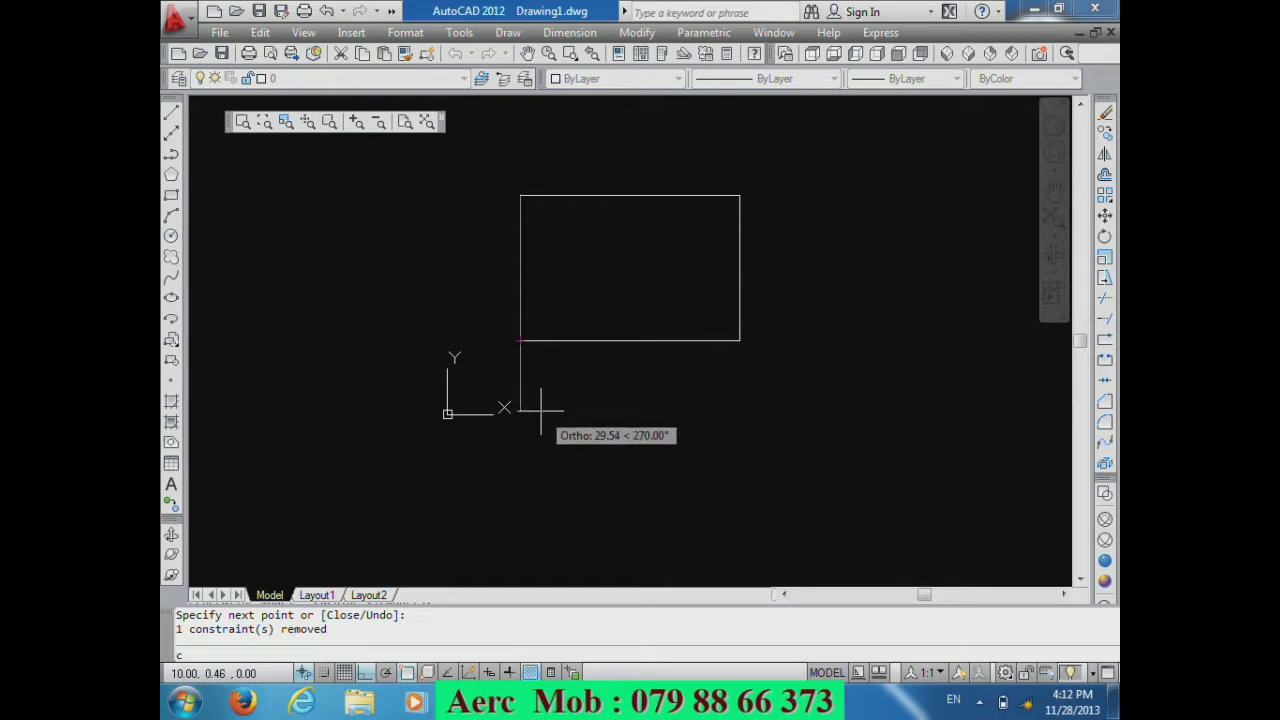
{"action": "key", "text": "Return"}
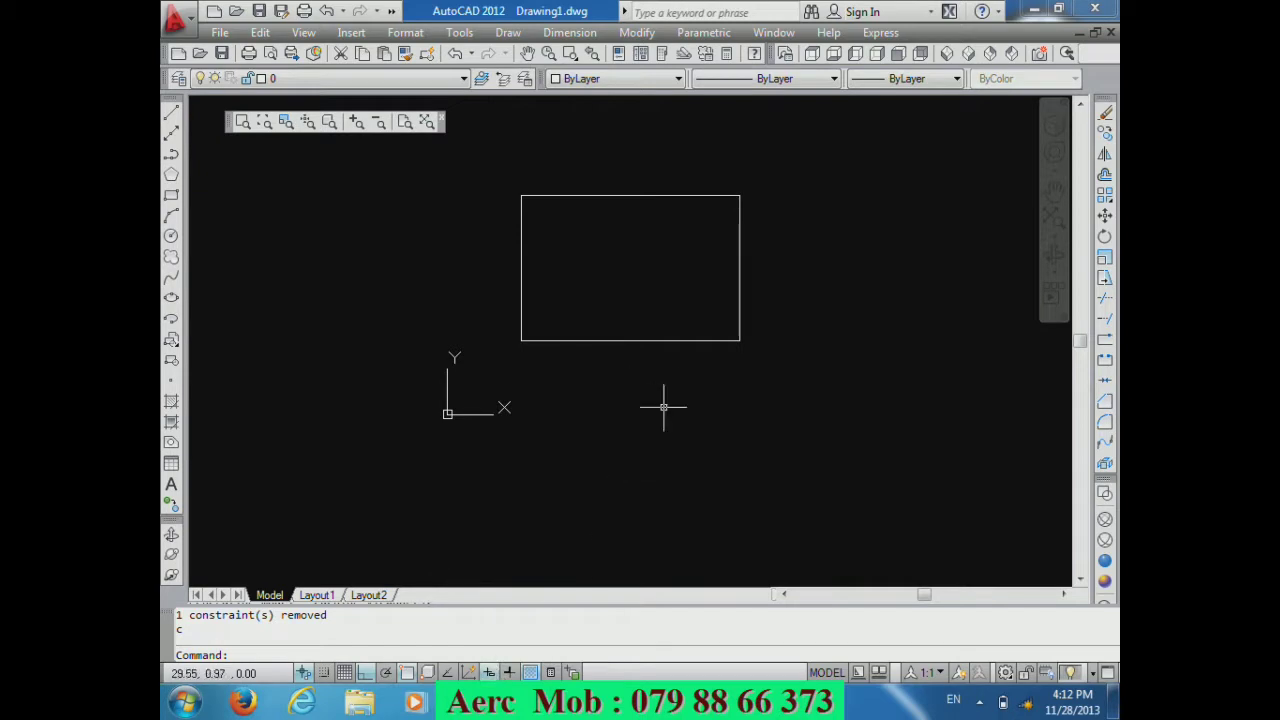
Start a new line command with L, then cancel it, leaving the command prompt idle
{"action": "type", "text": "L"}
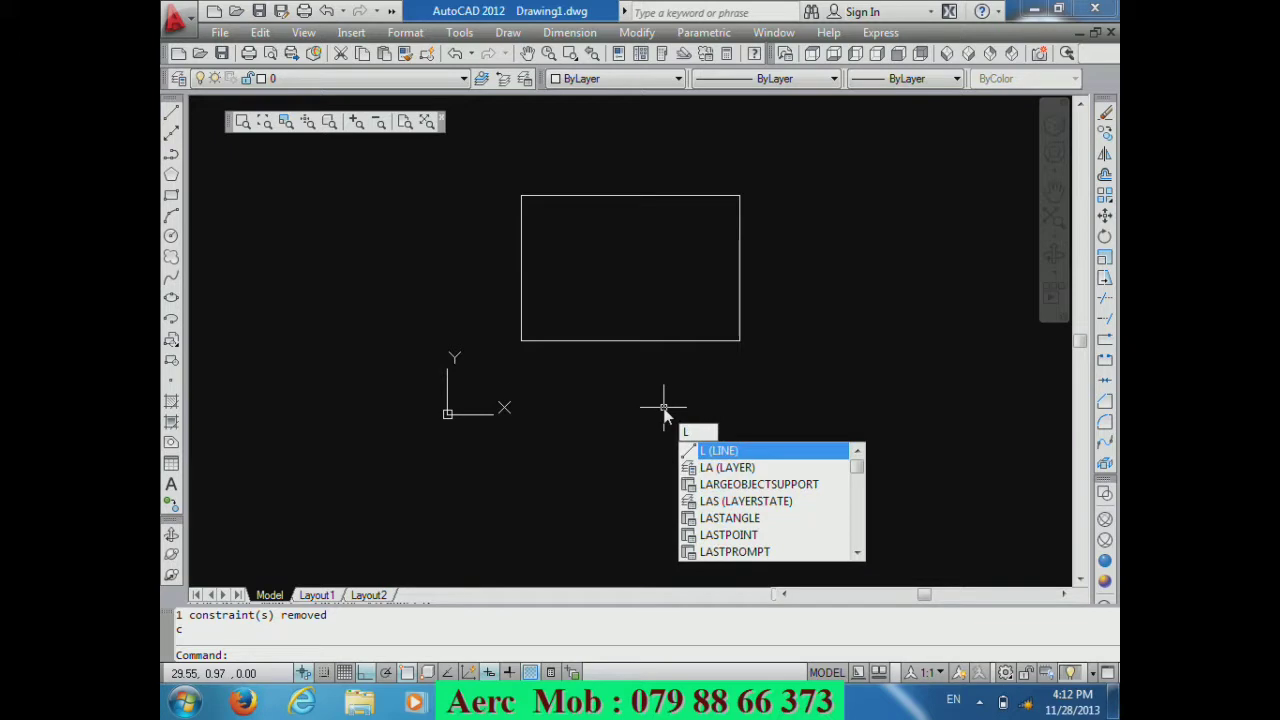
{"action": "key", "text": "Escape"}
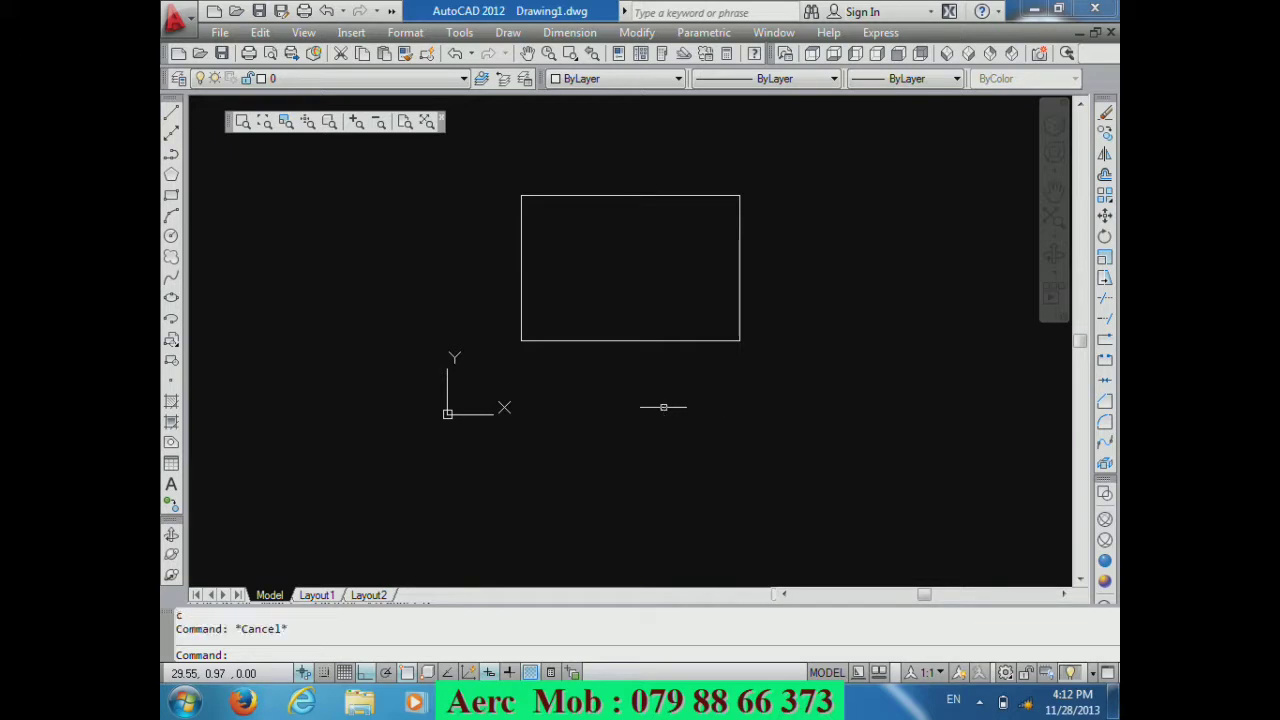
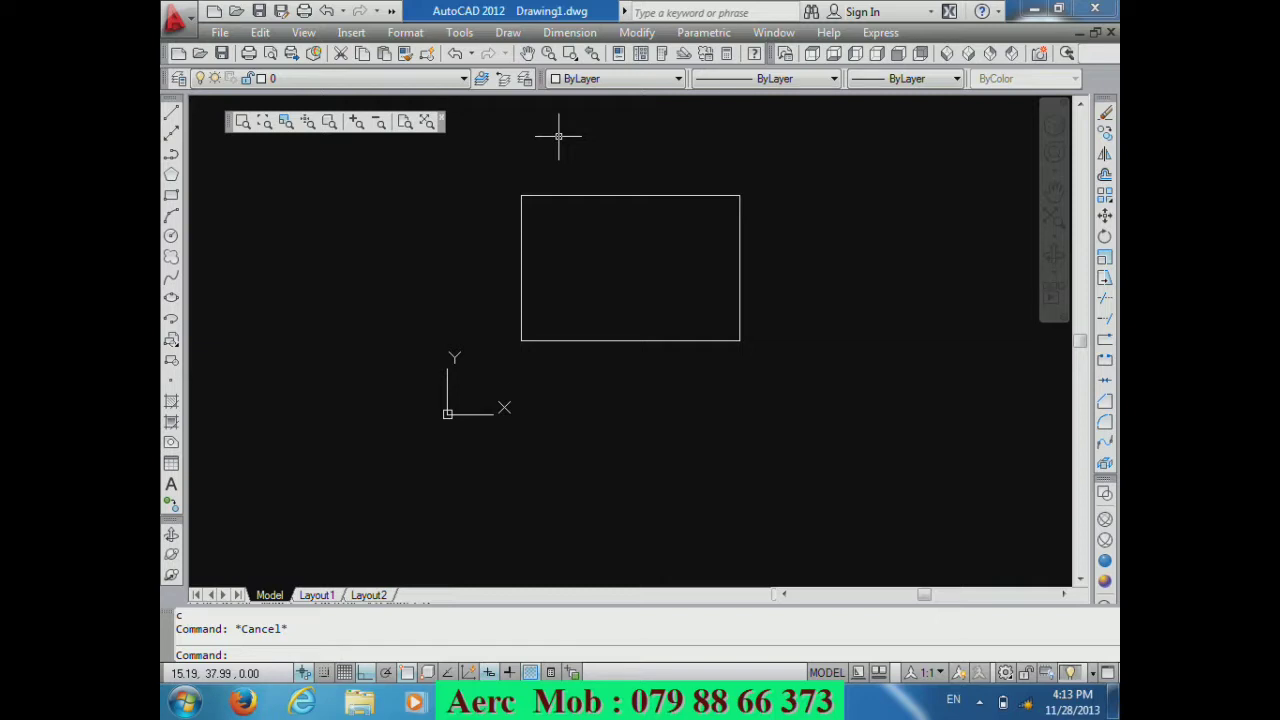
Select the rectangle with a window and delete it
{"action": "left_click", "coordinate": [840, 384]}
{"action": "left_click", "coordinate": [475, 173]}
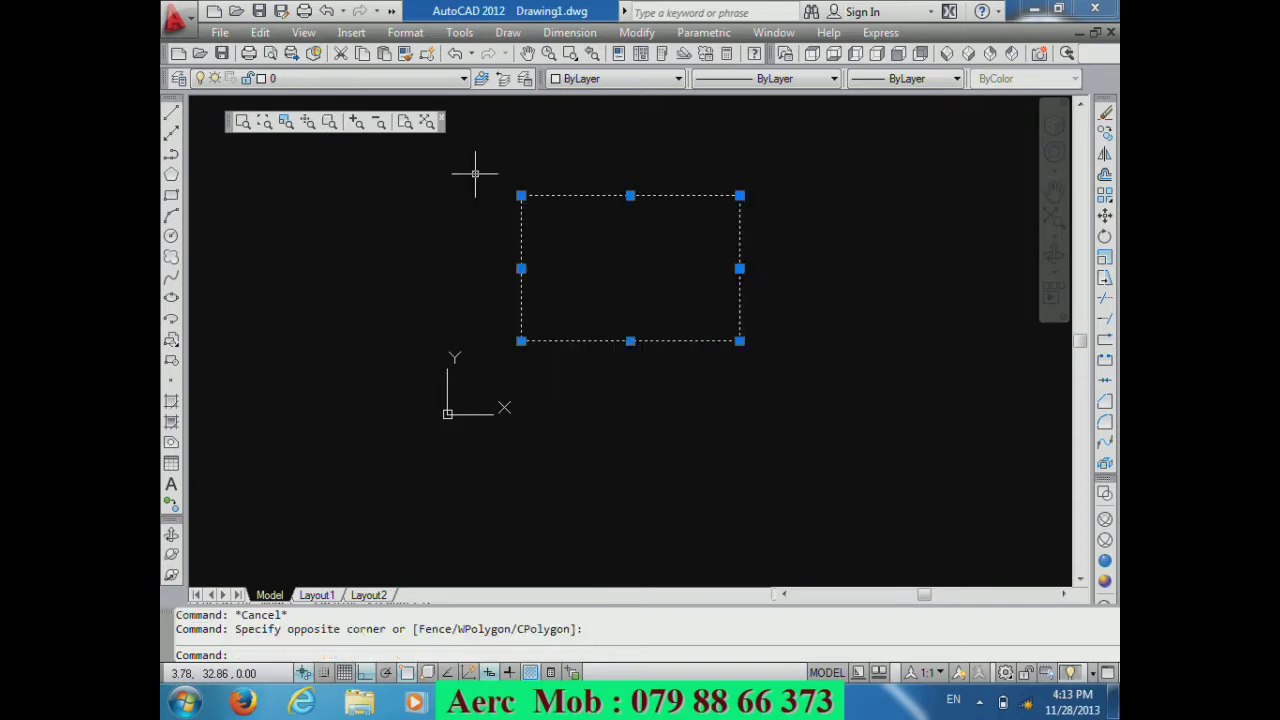
{"action": "key", "text": "Delete"}
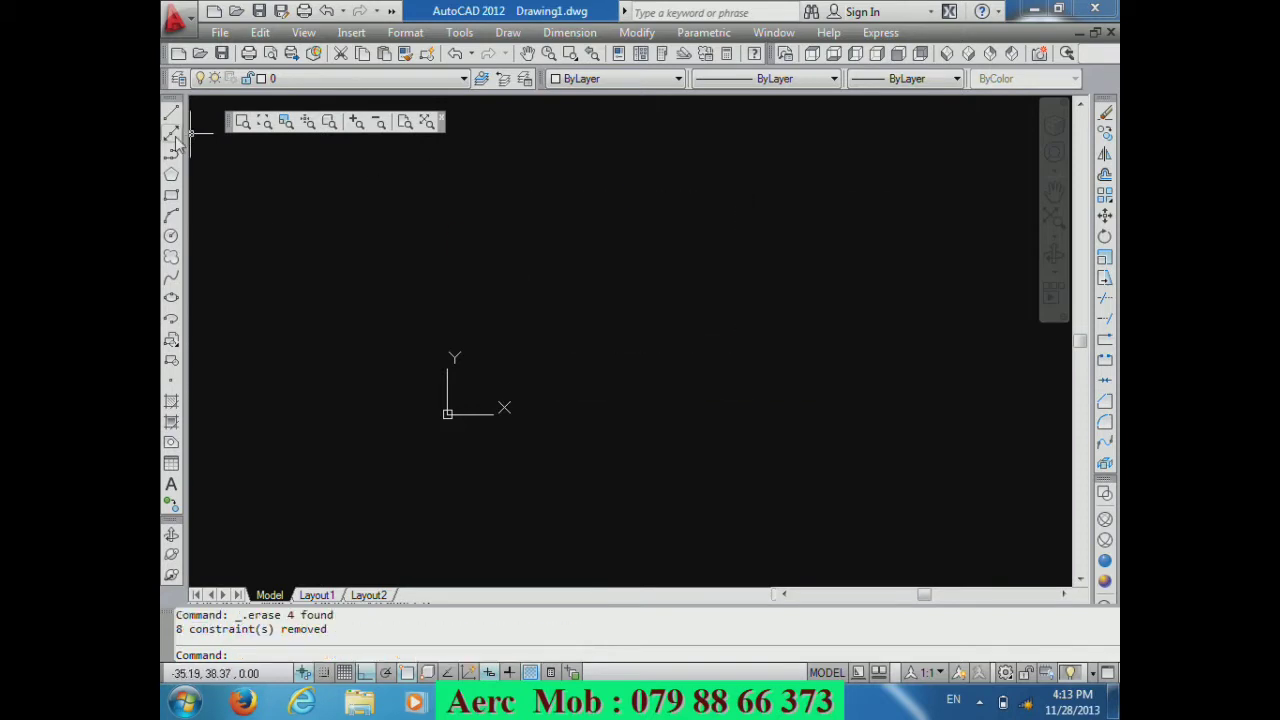
Draw one horizontal construction line through the origin, then view it on Layout1
{"action": "left_click", "coordinate": [172, 135]}
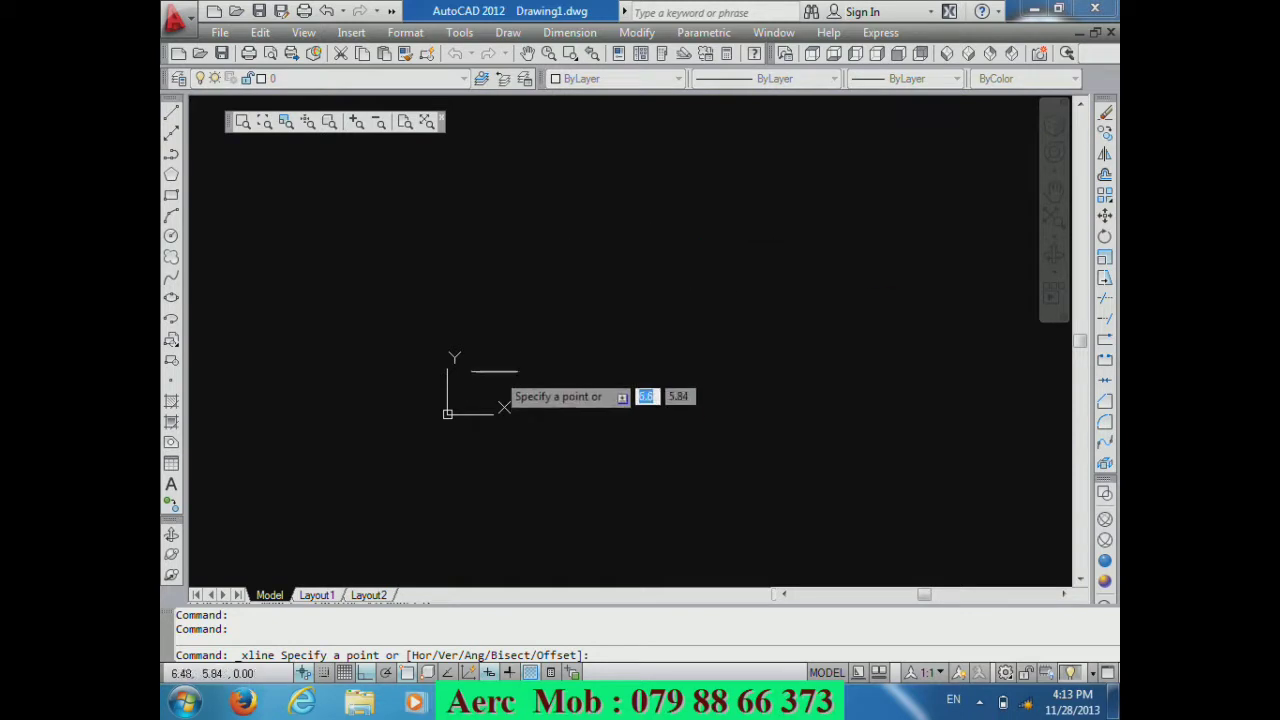
{"action": "left_click", "coordinate": [490, 371]}
{"action": "left_click", "coordinate": [727, 335]}
{"action": "key", "text": "Return"}
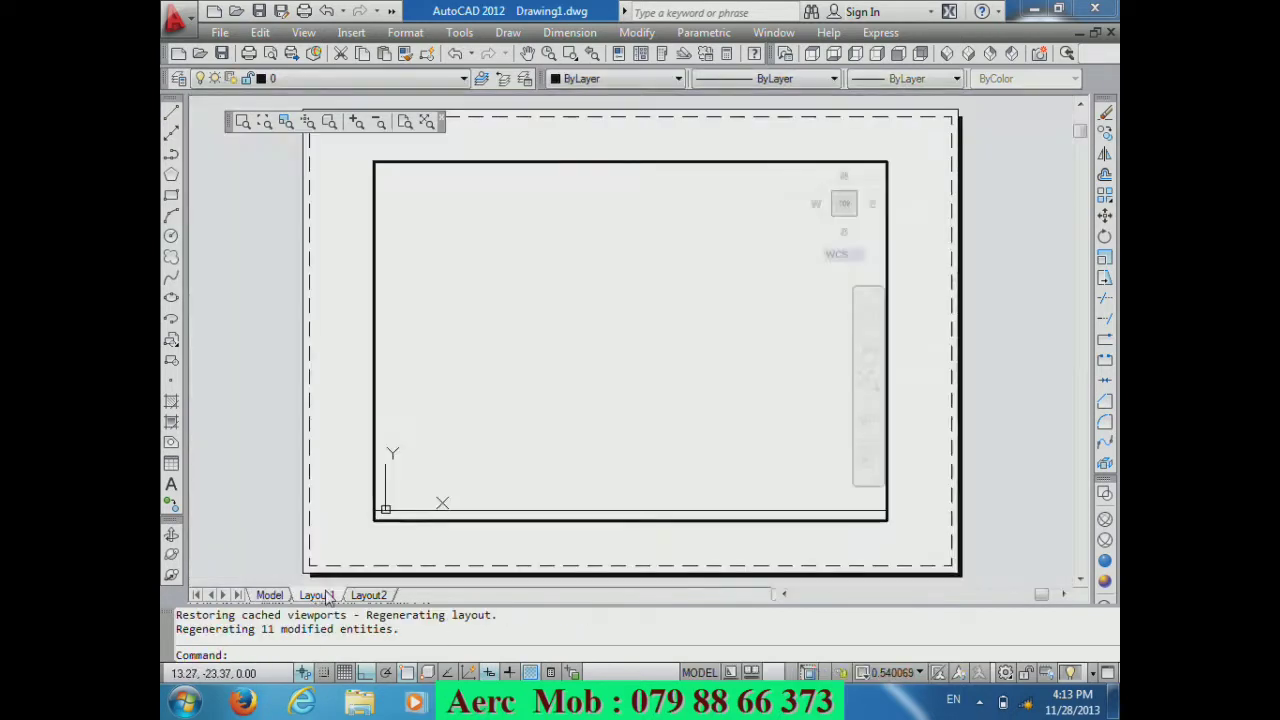
{"action": "left_click", "coordinate": [318, 595]}
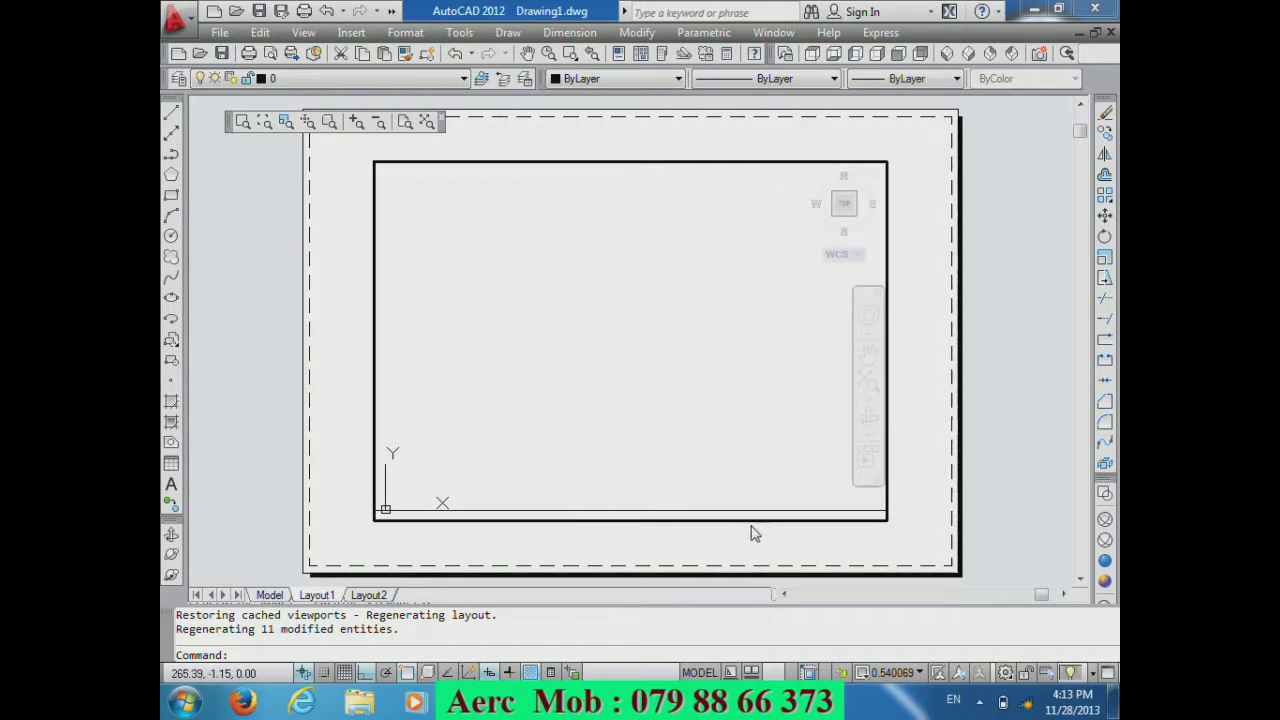
Return to the Model tab and erase the horizontal construction line
{"action": "left_click", "coordinate": [866, 509]}
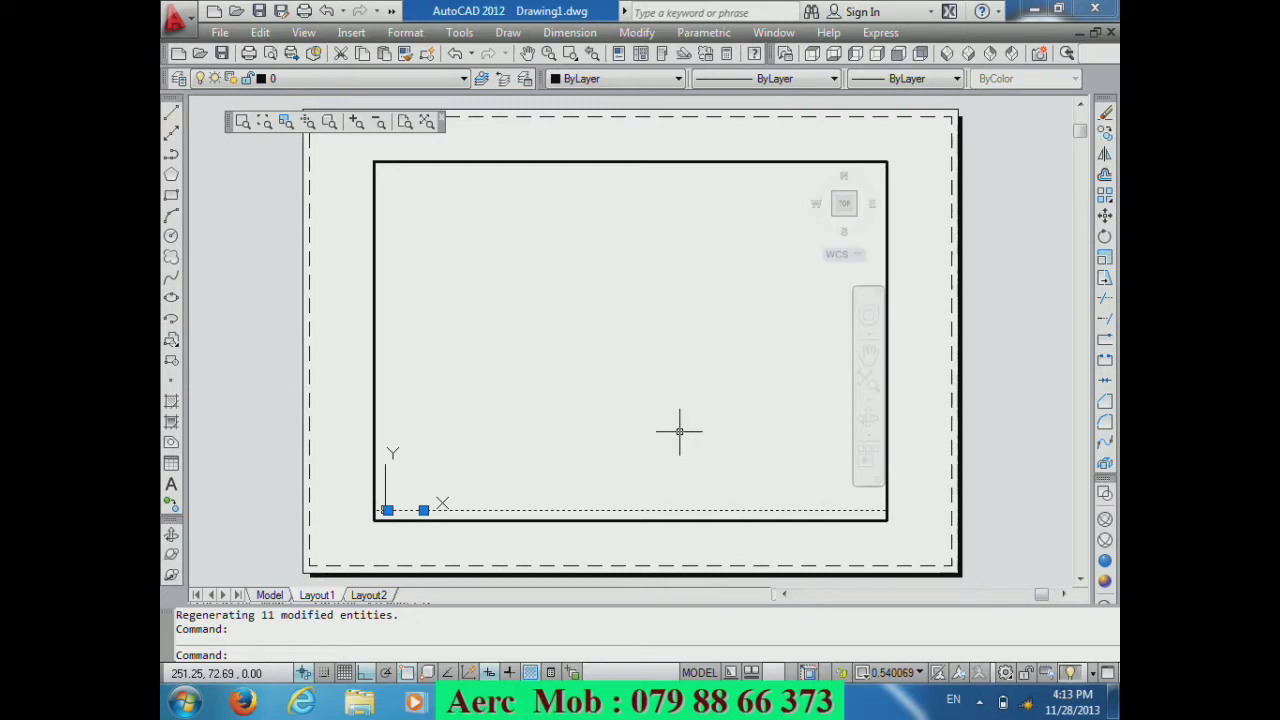
{"action": "key", "text": "Escape"}
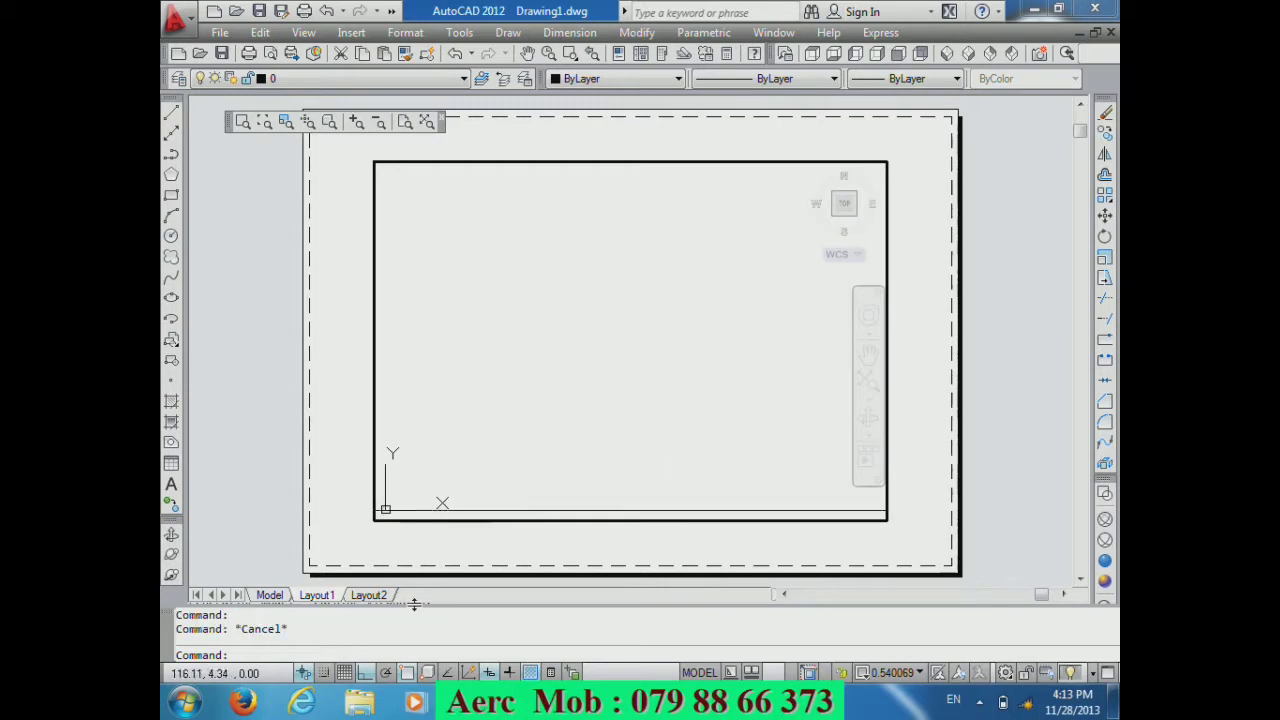
{"action": "left_click", "coordinate": [270, 595]}
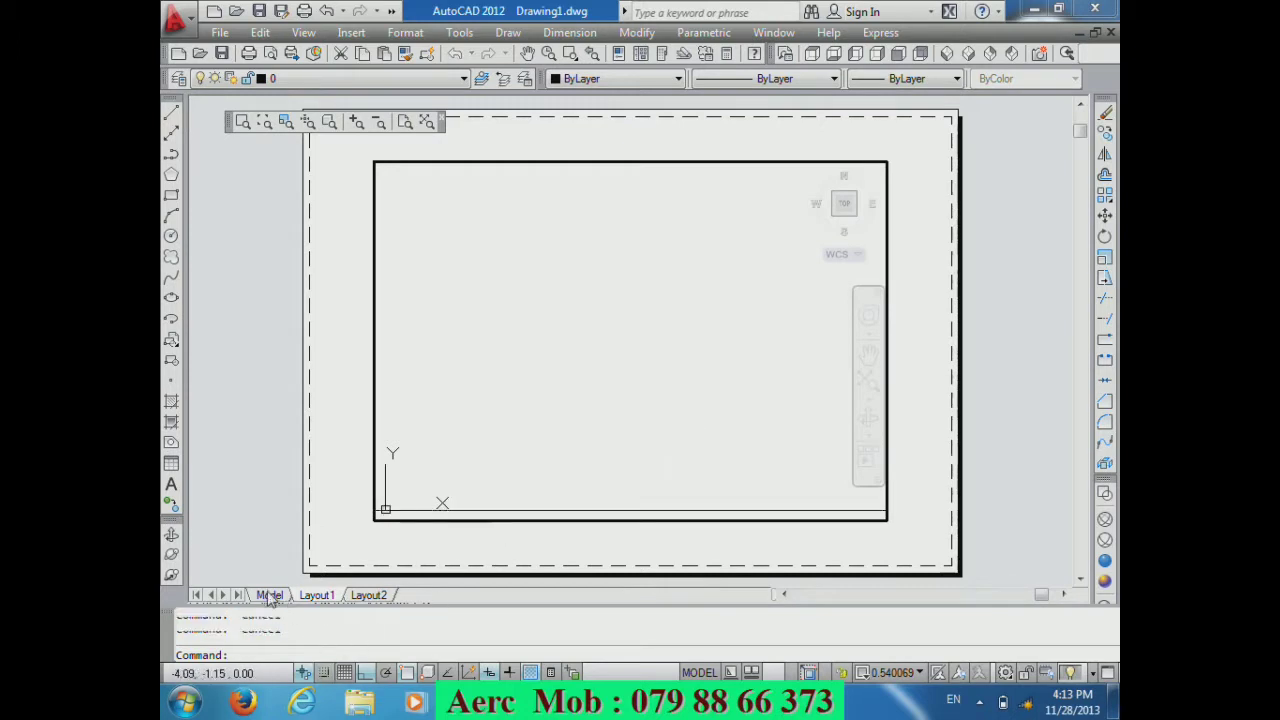
{"action": "left_click", "coordinate": [522, 371]}
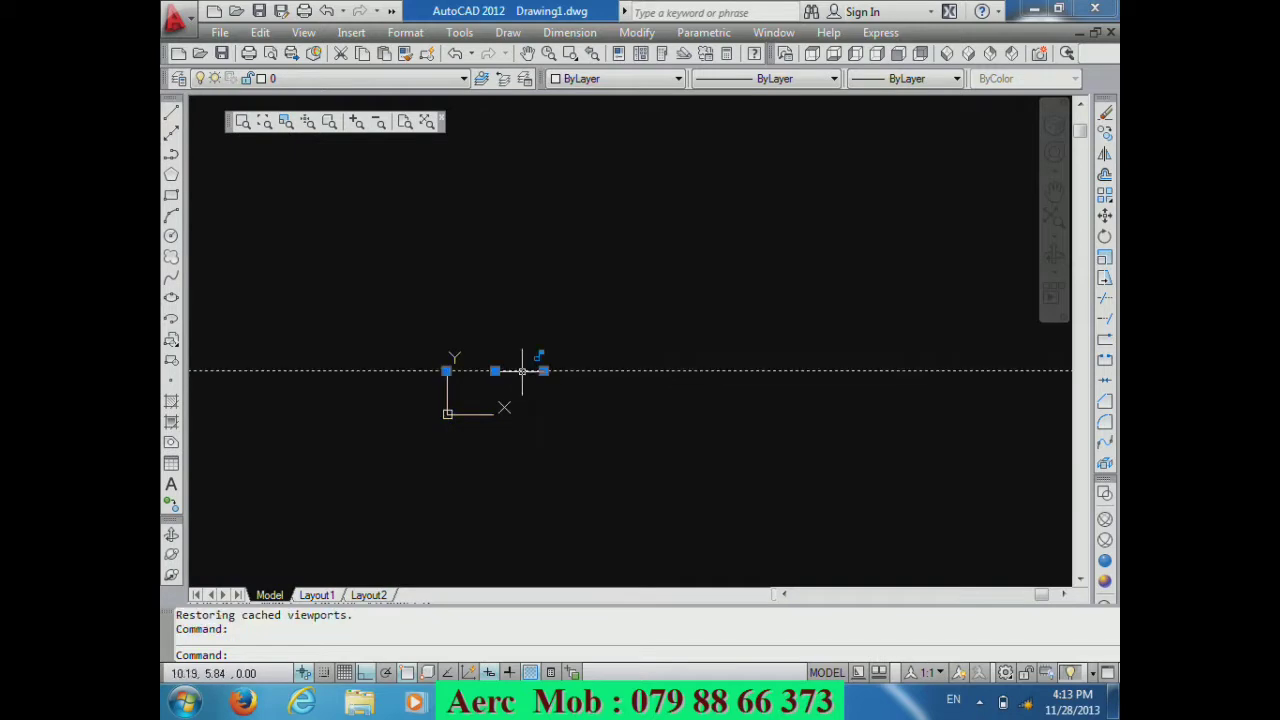
{"action": "key", "text": "Delete"}
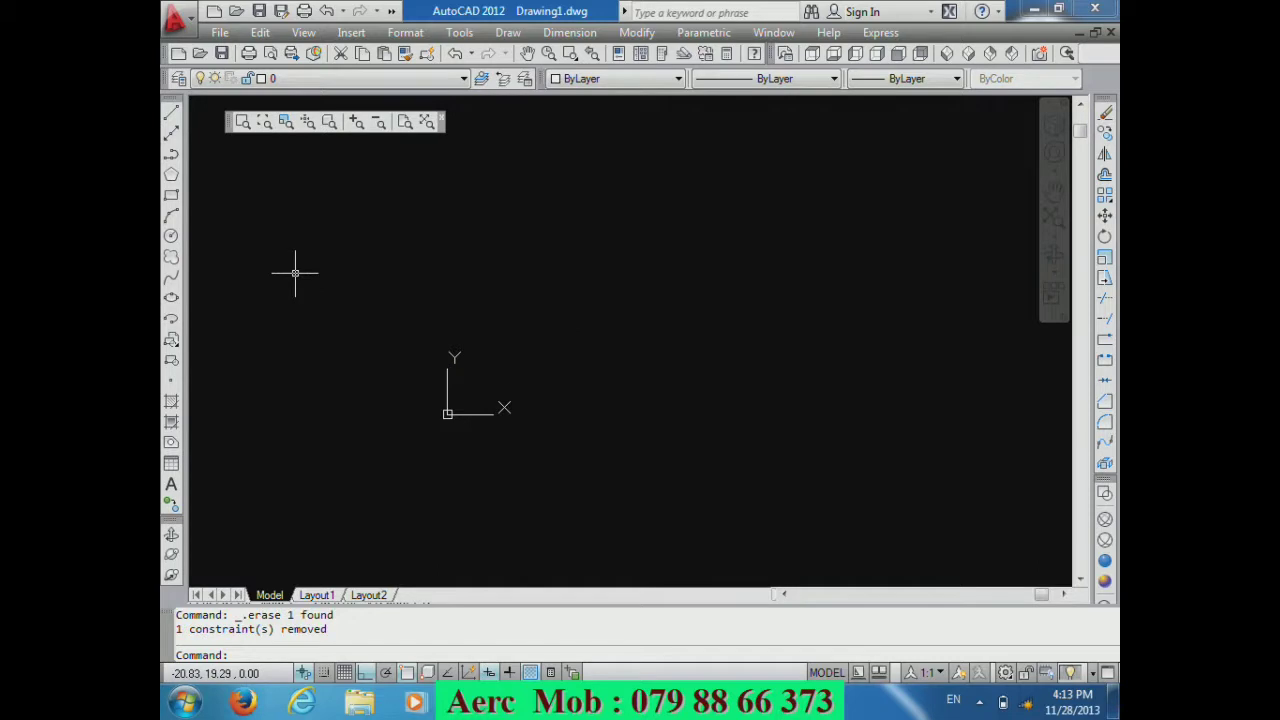
{"action": "type", "text": "XL"}
{"action": "key", "text": "Return"}
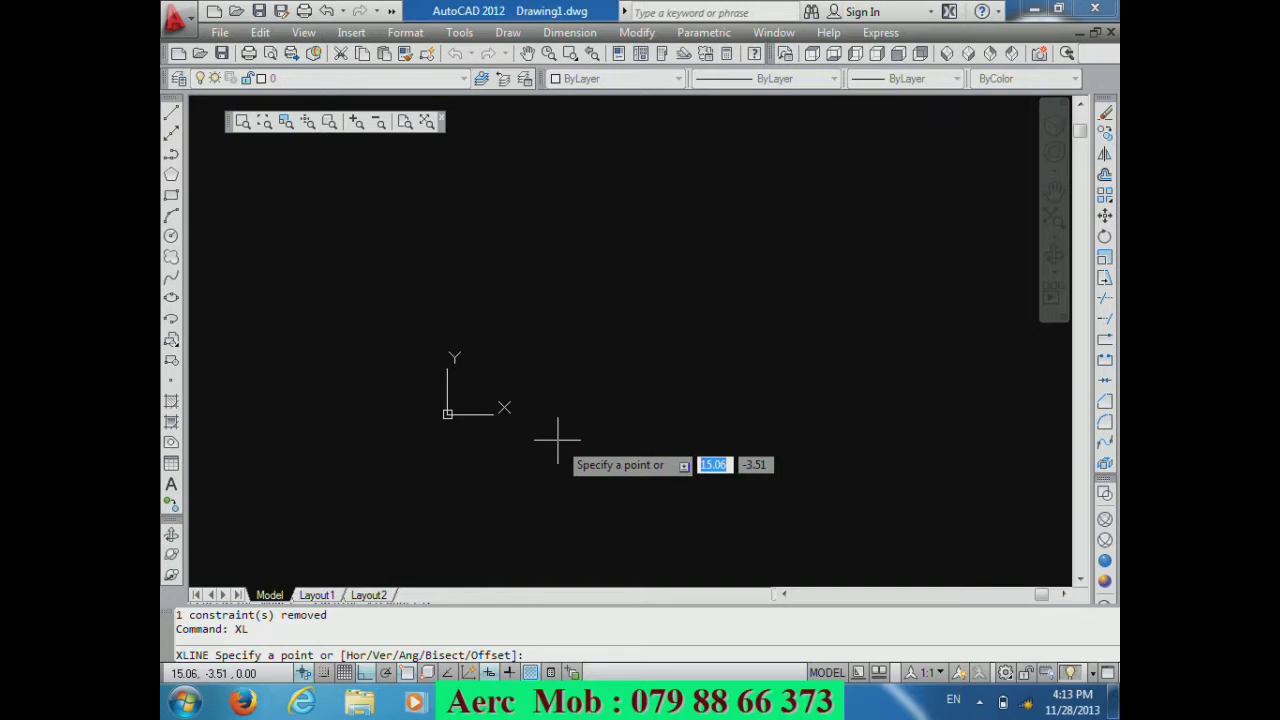
{"action": "type", "text": "h"}
{"action": "key", "text": "Return"}
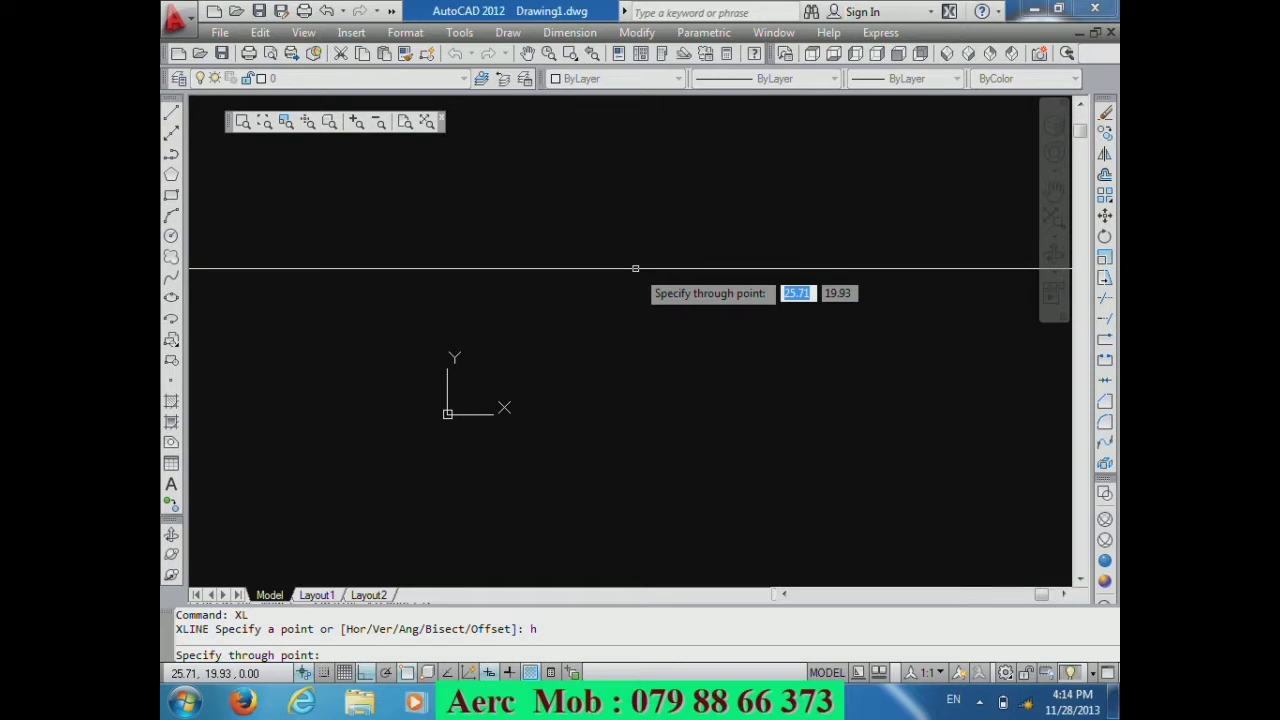
{"action": "type", "text": "0"}
{"action": "key", "text": "Tab"}
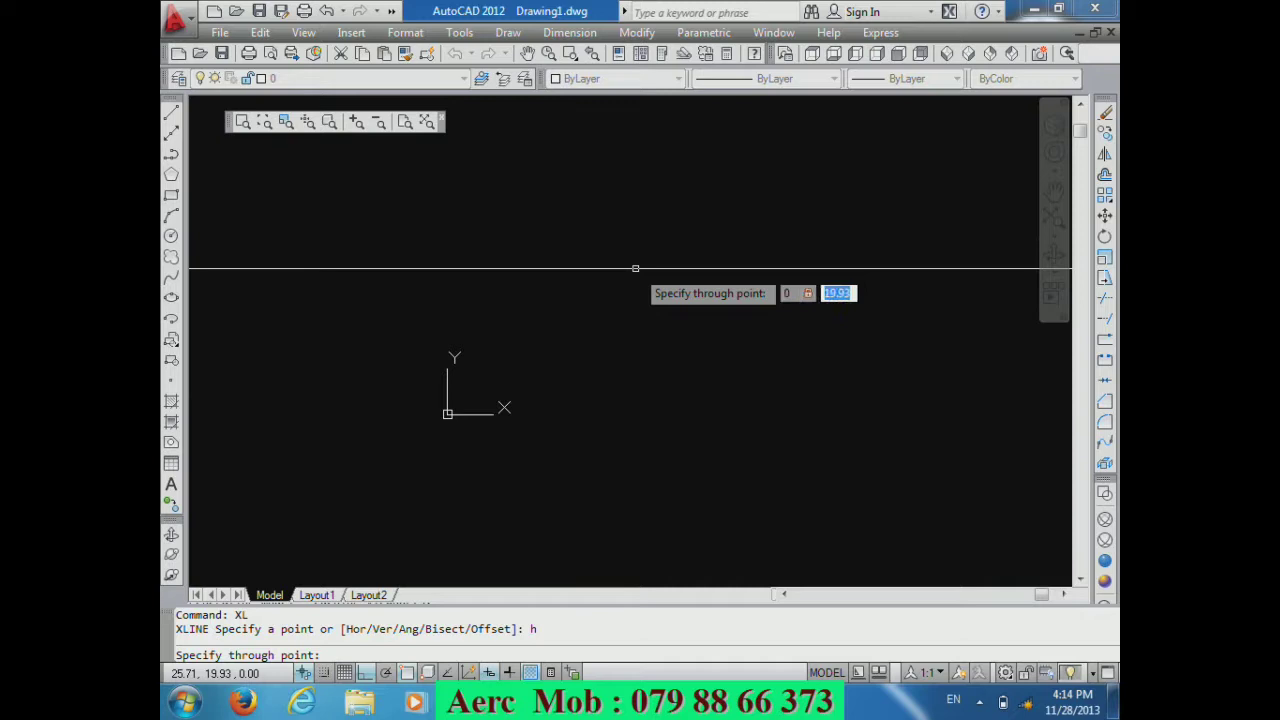
{"action": "type", "text": "5"}
{"action": "key", "text": "Return"}
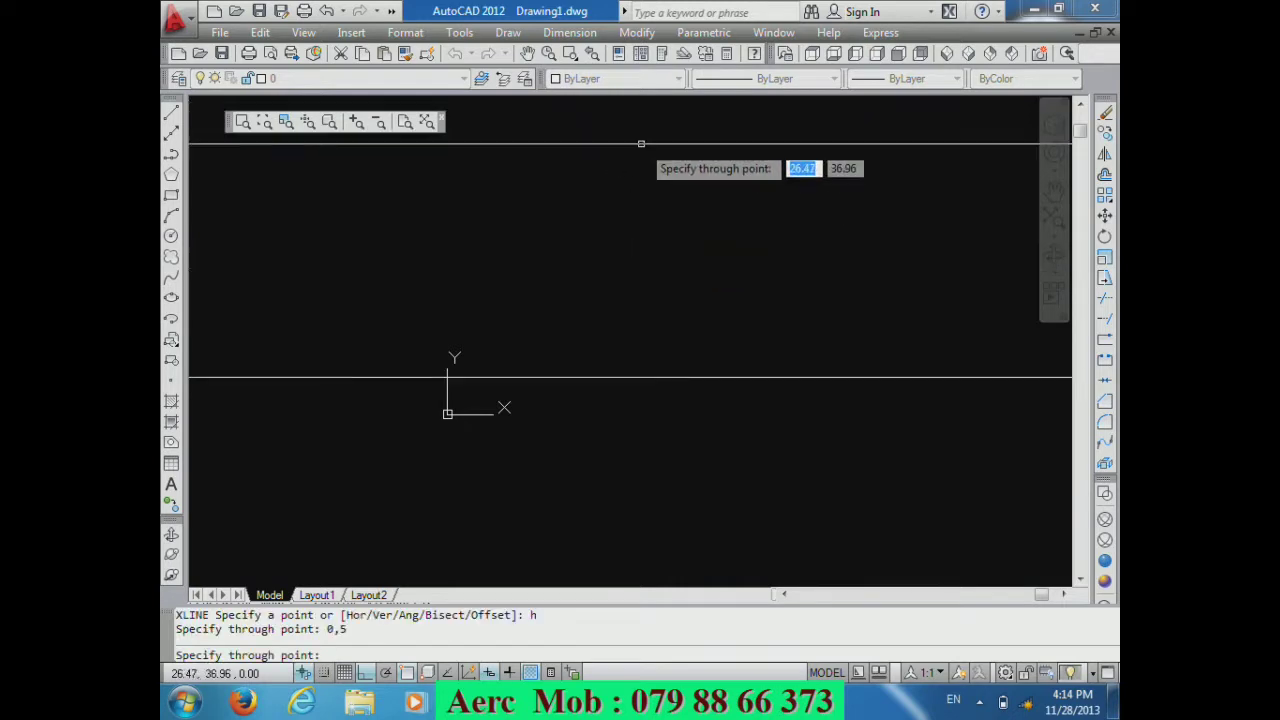
{"action": "type", "text": "0"}
{"action": "key", "text": "Tab"}
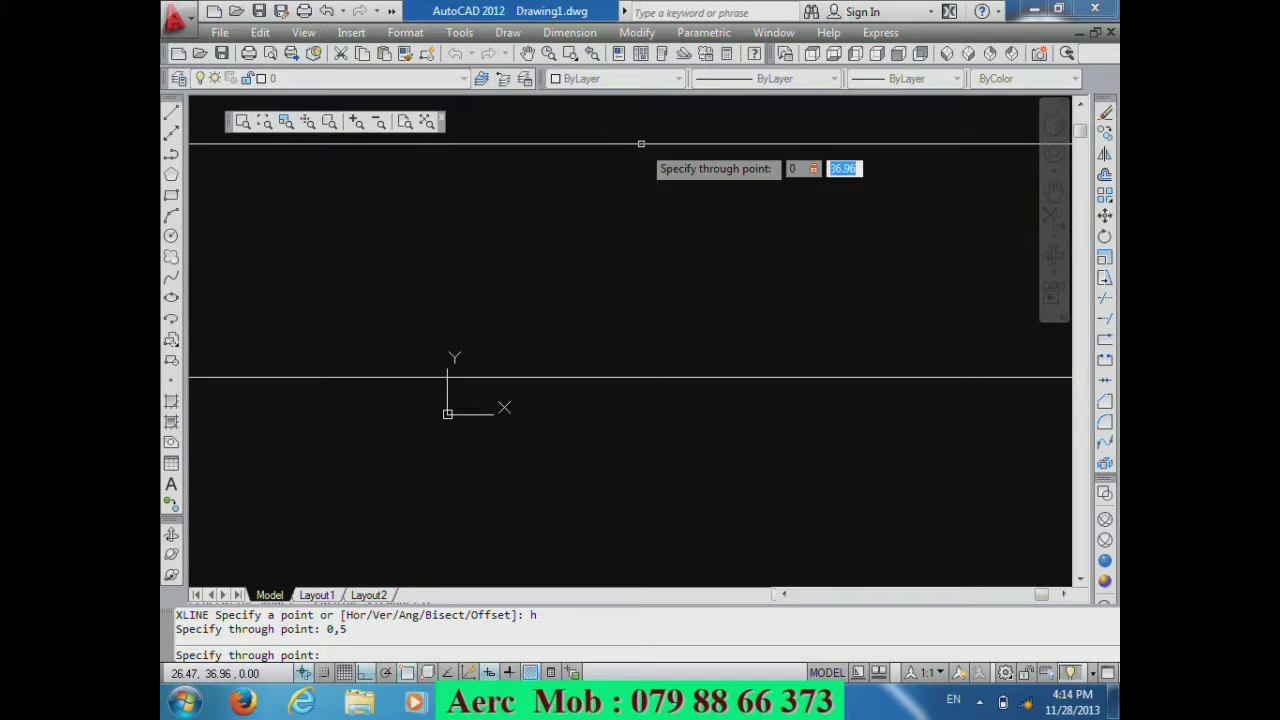
{"action": "type", "text": "6"}
{"action": "key", "text": "Return"}
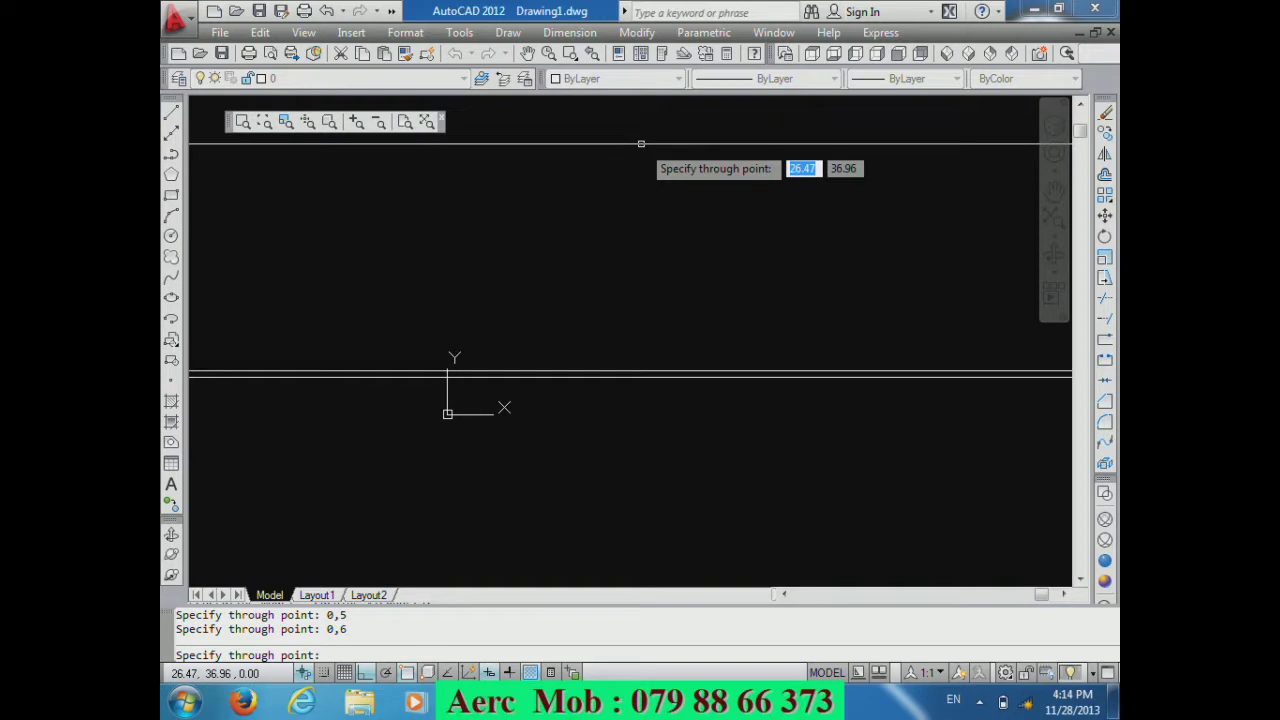
{"action": "type", "text": "0"}
{"action": "key", "text": "Tab"}
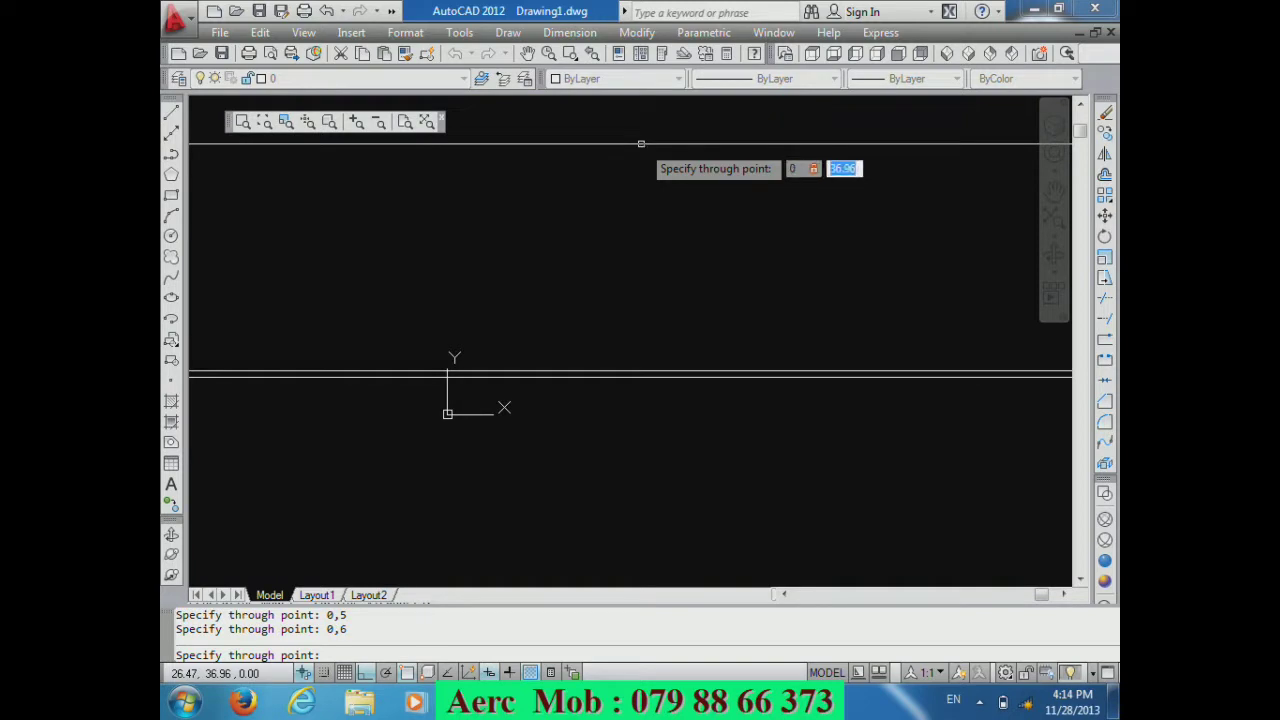
{"action": "type", "text": "8"}
{"action": "key", "text": "Return"}
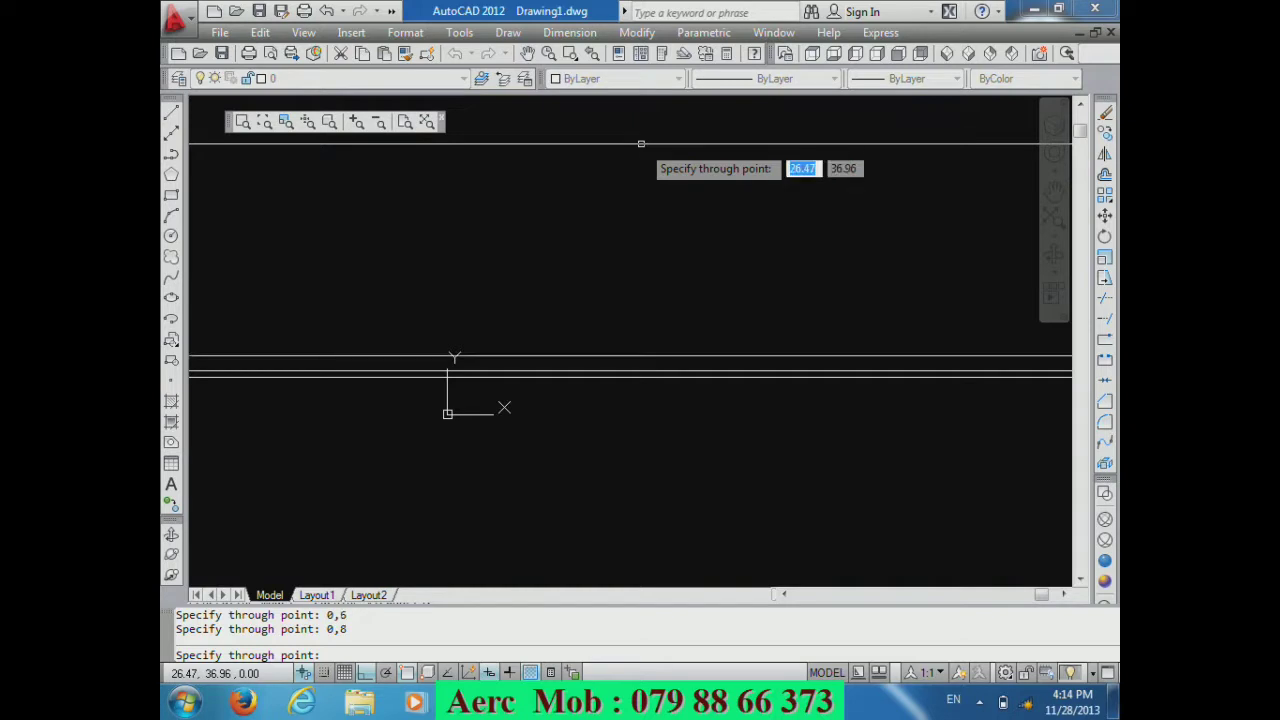
{"action": "key", "text": "ctrl+z"}
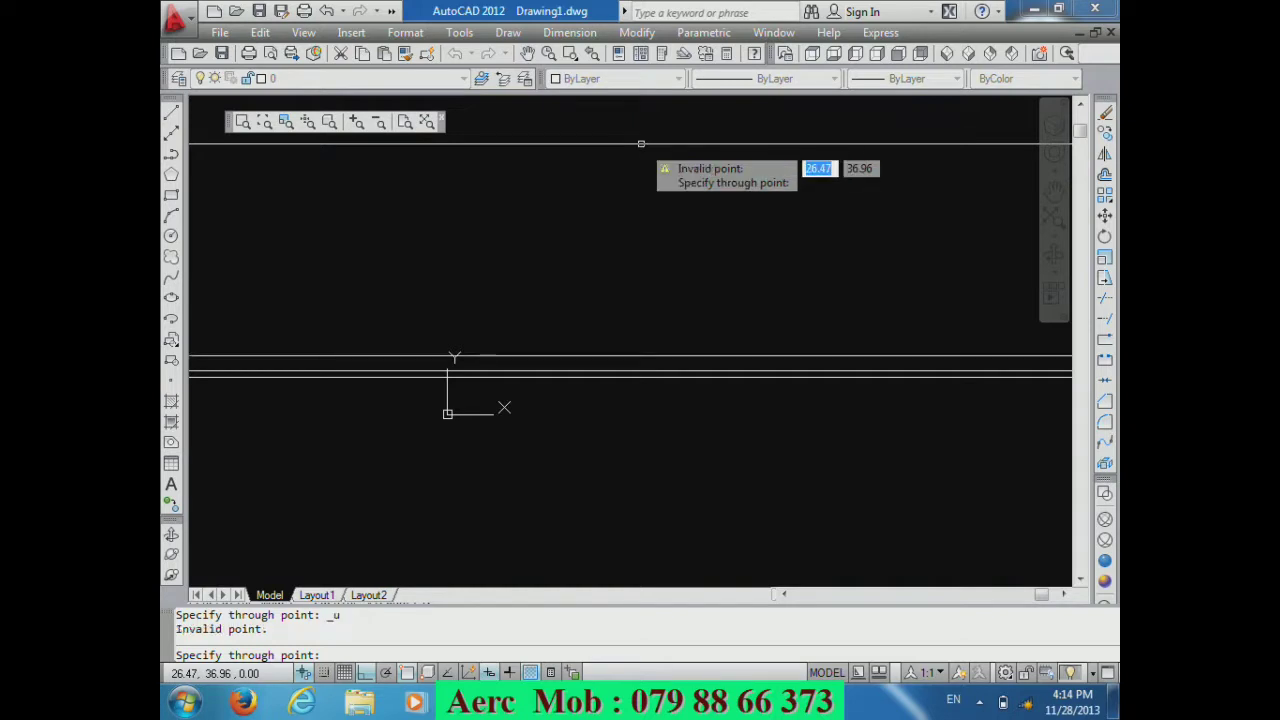
{"action": "key", "text": "Escape"}
{"action": "key", "text": "ctrl+z"}
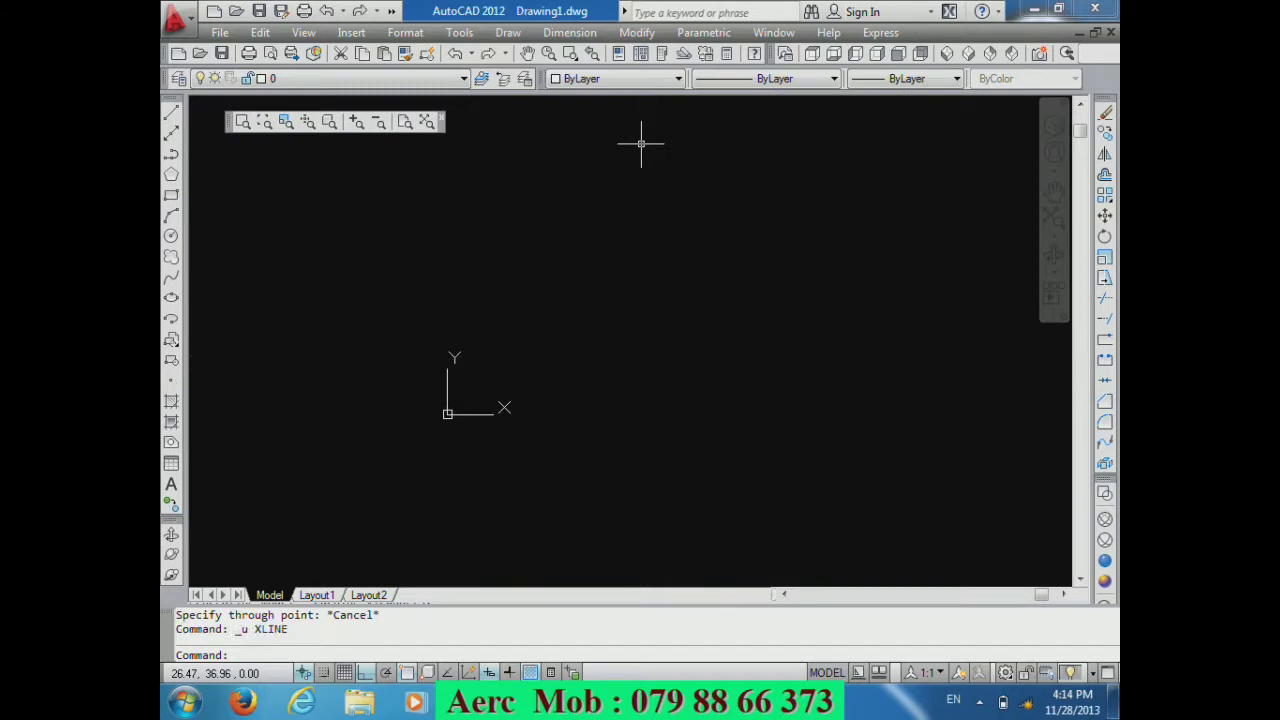
Start a horizontal XL and place construction lines through Y 5, 10 and 15
{"action": "type", "text": "XL"}
{"action": "key", "text": "Return"}
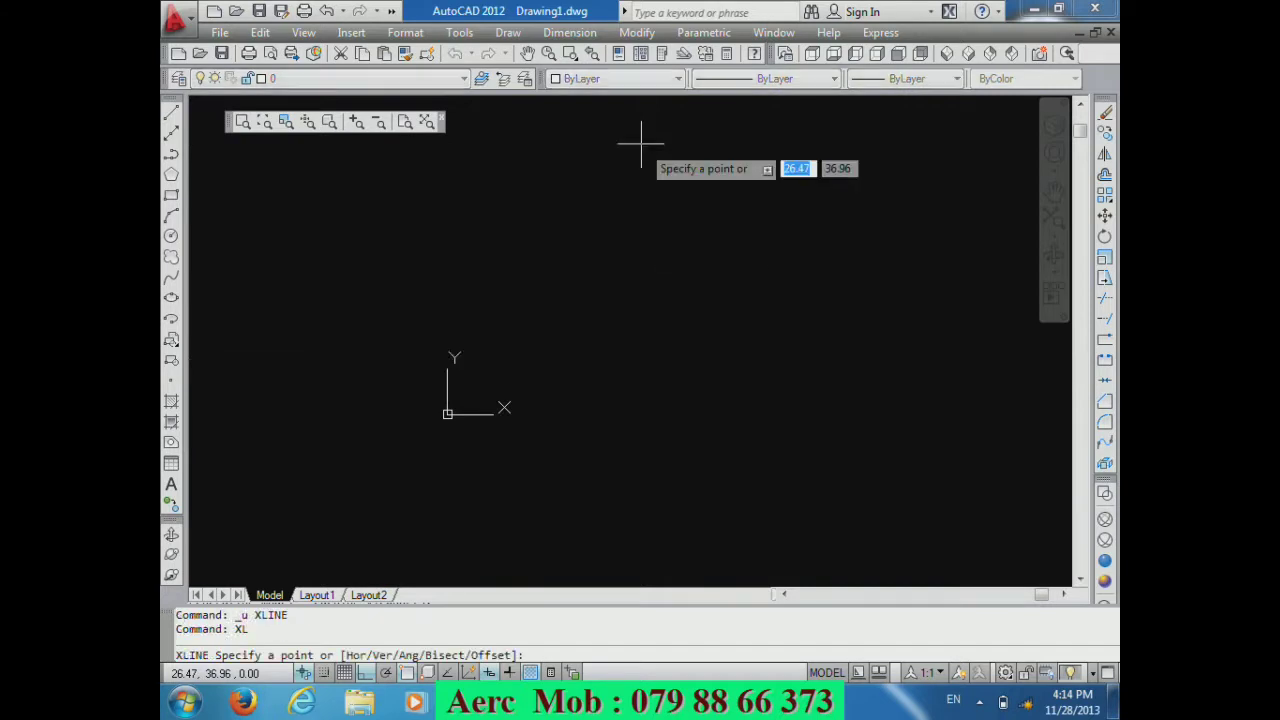
{"action": "type", "text": "h"}
{"action": "key", "text": "Return"}
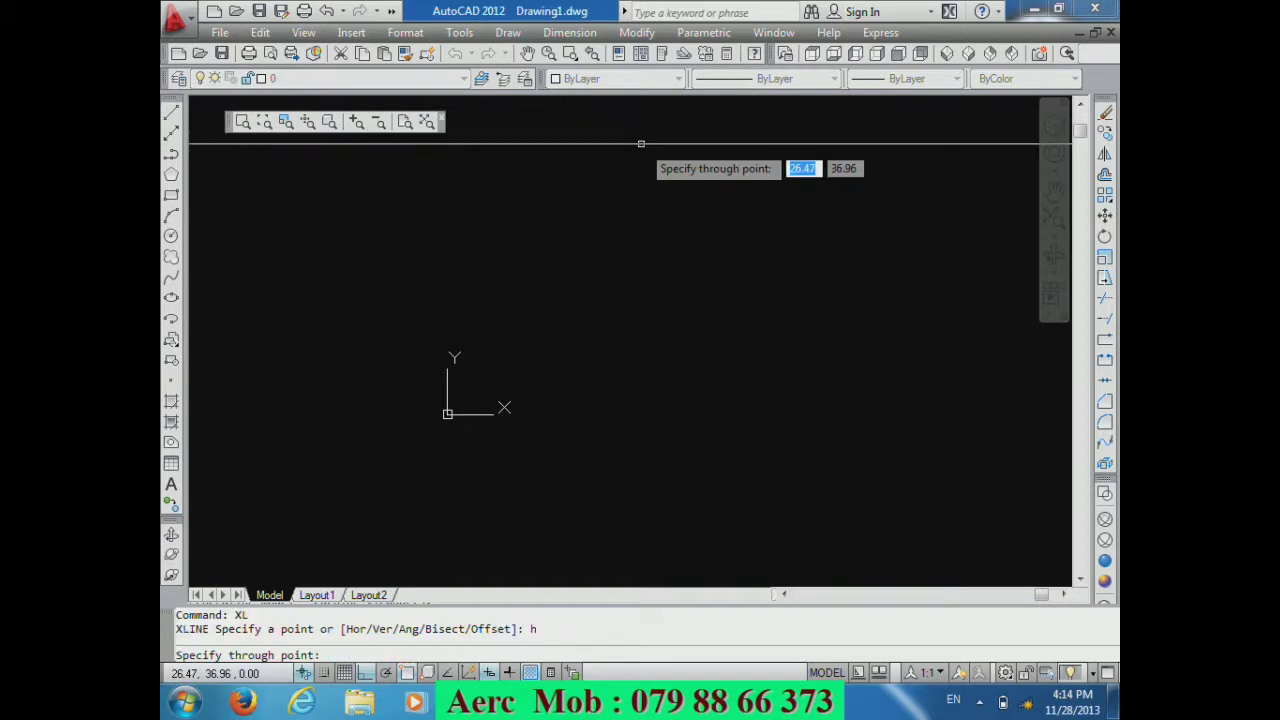
{"action": "type", "text": "0"}
{"action": "key", "text": "Tab"}
{"action": "type", "text": "5"}
{"action": "key", "text": "Return"}
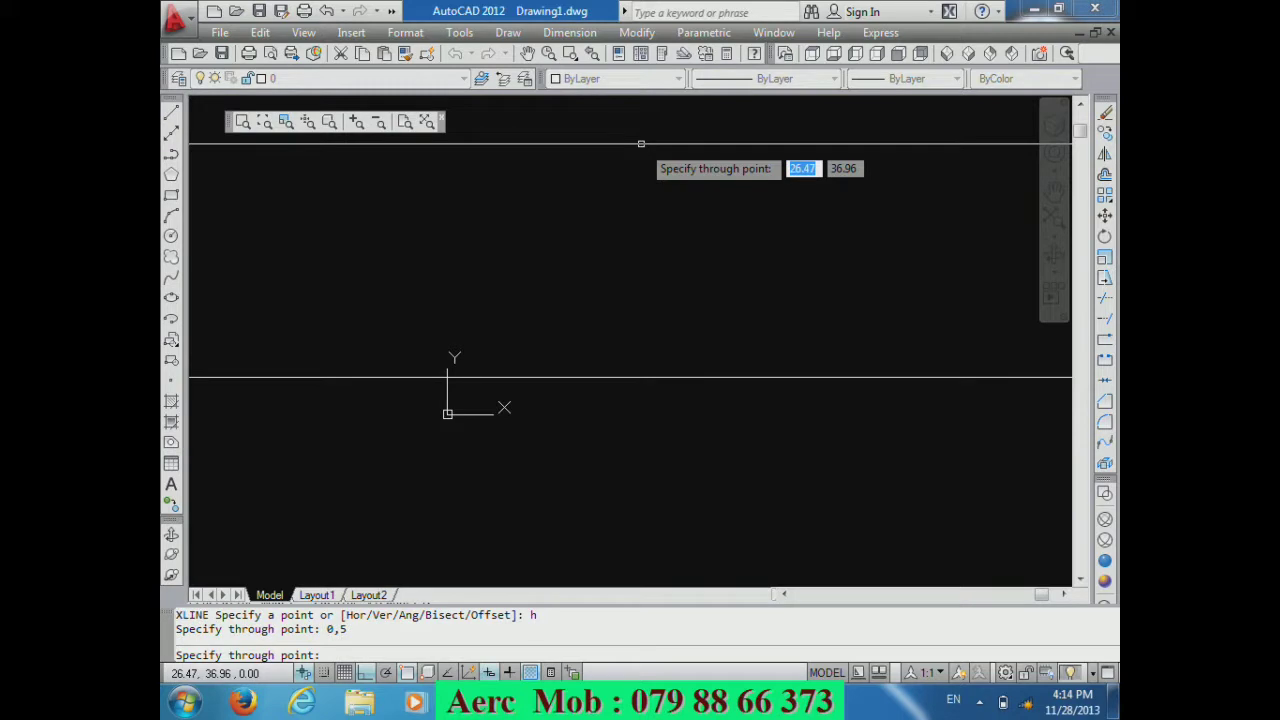
{"action": "type", "text": "0"}
{"action": "key", "text": "Tab"}
{"action": "type", "text": "10"}
{"action": "key", "text": "Return"}
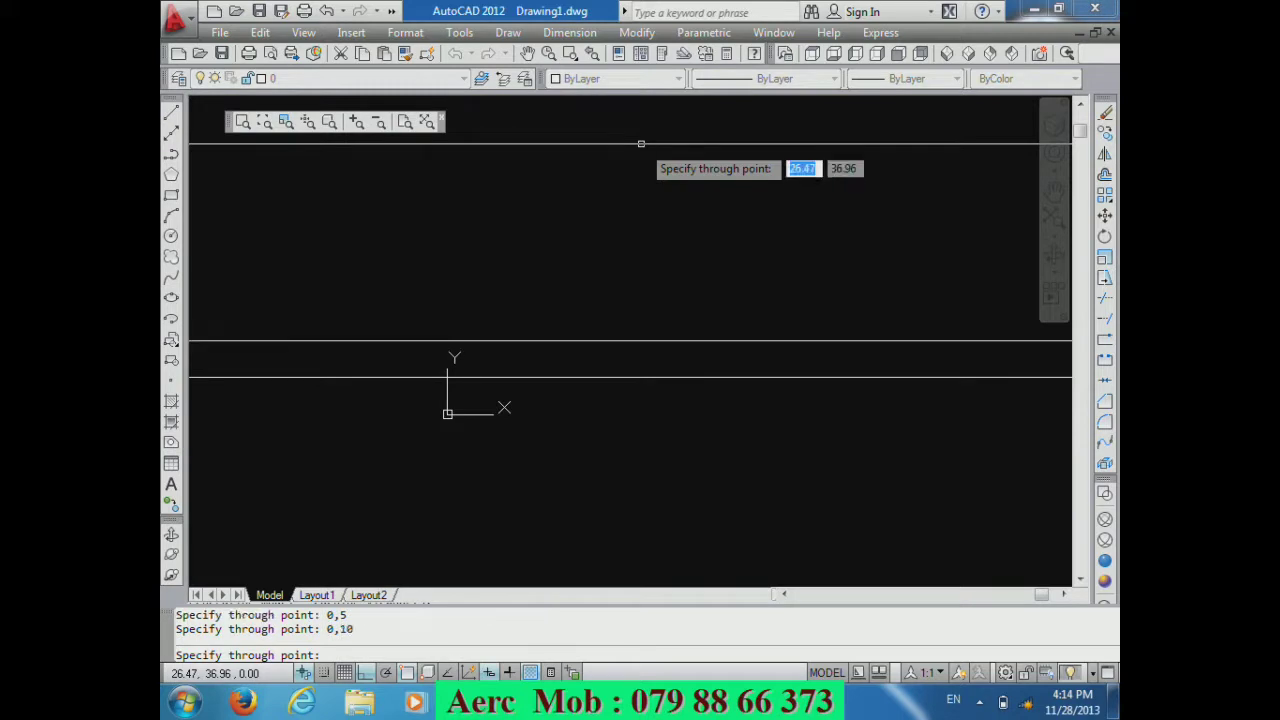
{"action": "type", "text": "0"}
{"action": "key", "text": "Tab"}
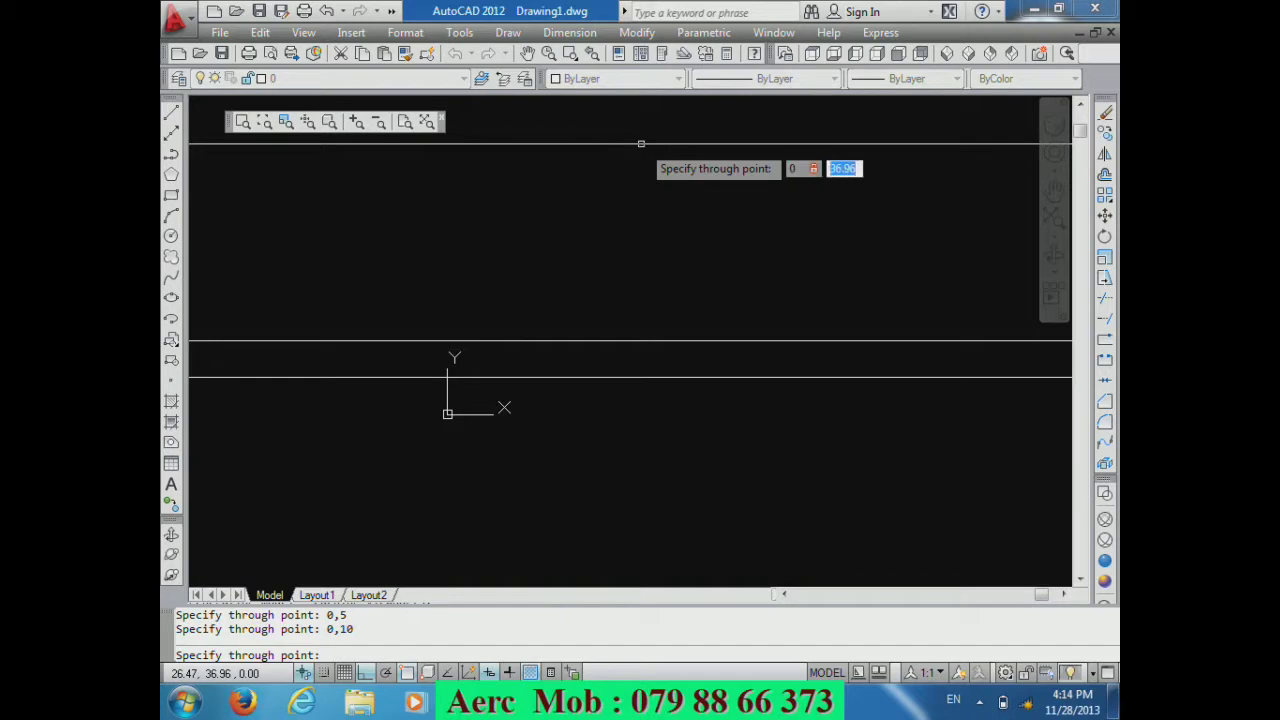
{"action": "type", "text": "15"}
{"action": "key", "text": "Return"}
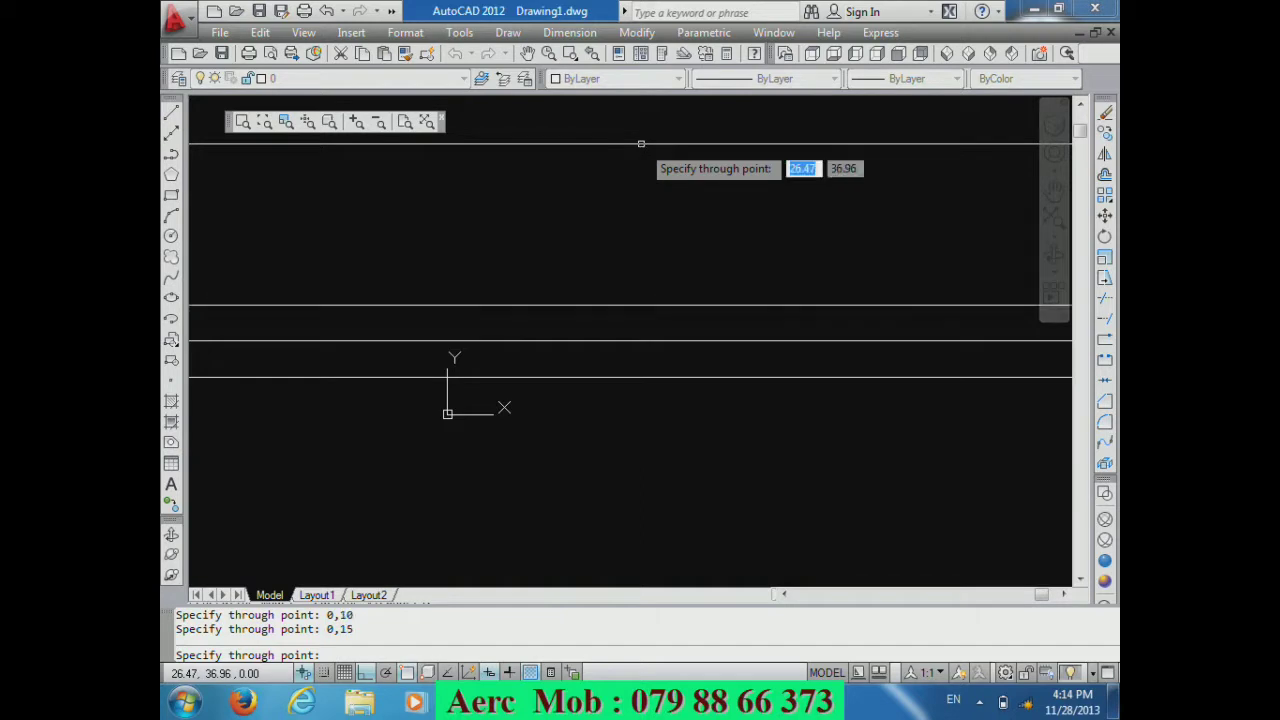
Add horizontal construction lines through Y 20, 25 and 30, completing six 5-unit spaced guides
{"action": "type", "text": "0"}
{"action": "key", "text": "Tab"}
{"action": "type", "text": "20"}
{"action": "key", "text": "Return"}
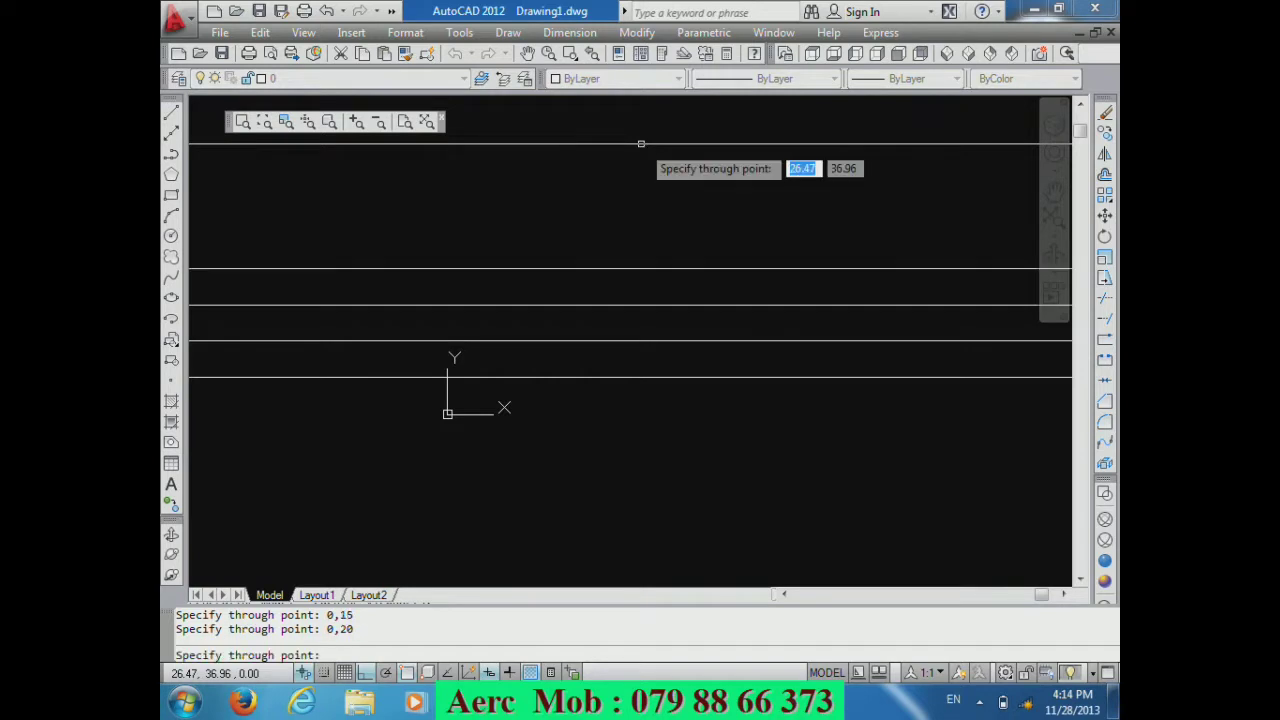
{"action": "type", "text": "0"}
{"action": "key", "text": "Tab"}
{"action": "type", "text": "25"}
{"action": "key", "text": "Return"}
{"action": "type", "text": "0"}
{"action": "key", "text": "Tab"}
{"action": "type", "text": "30"}
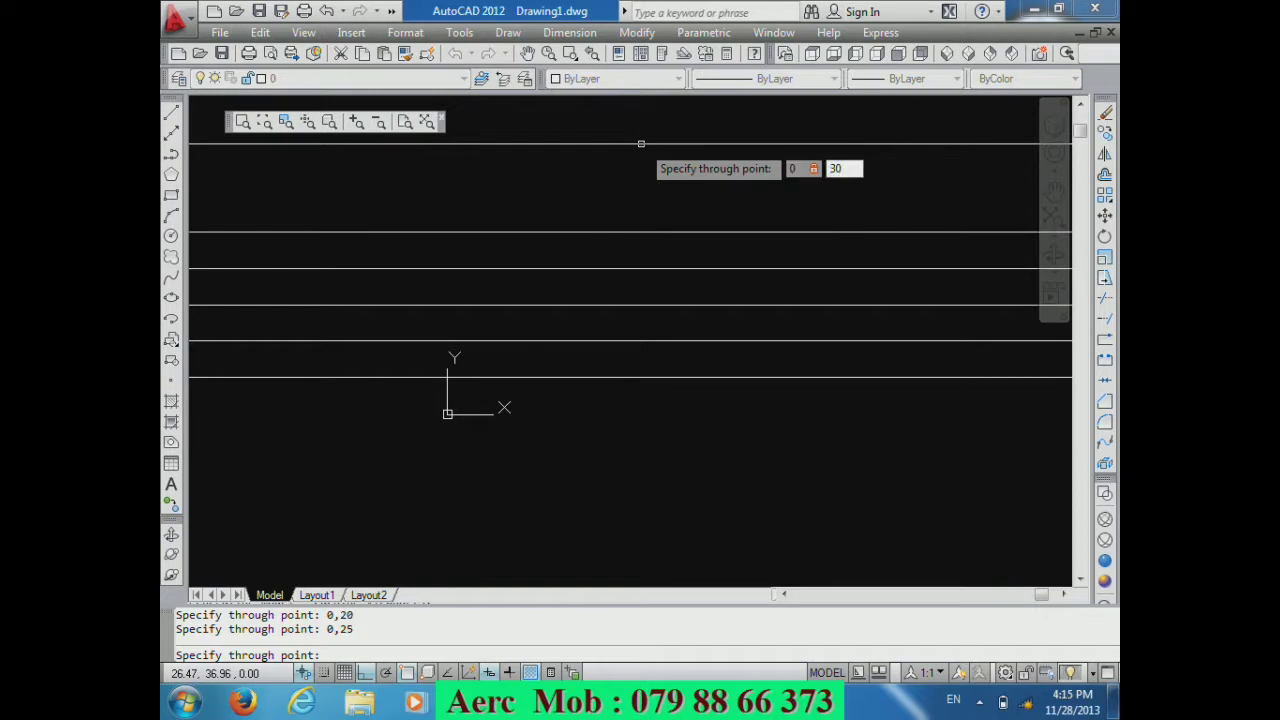
{"action": "key", "text": "Return"}
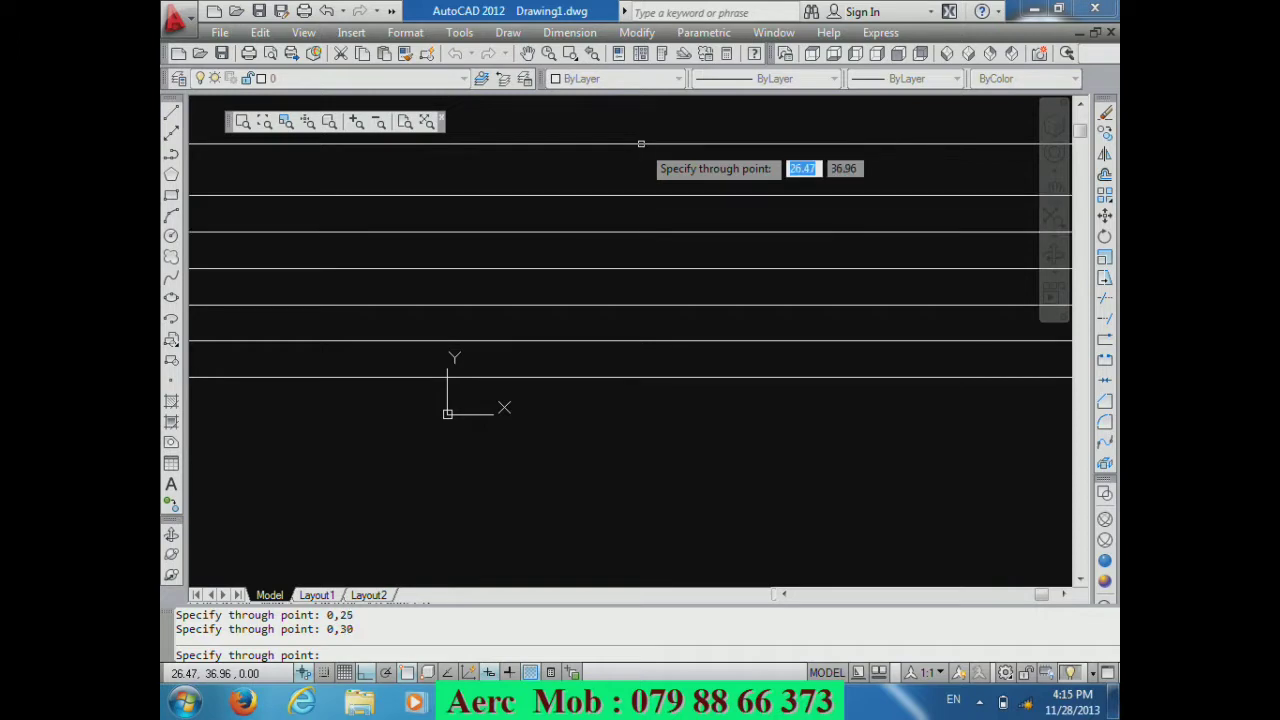
{"action": "key", "text": "Return"}
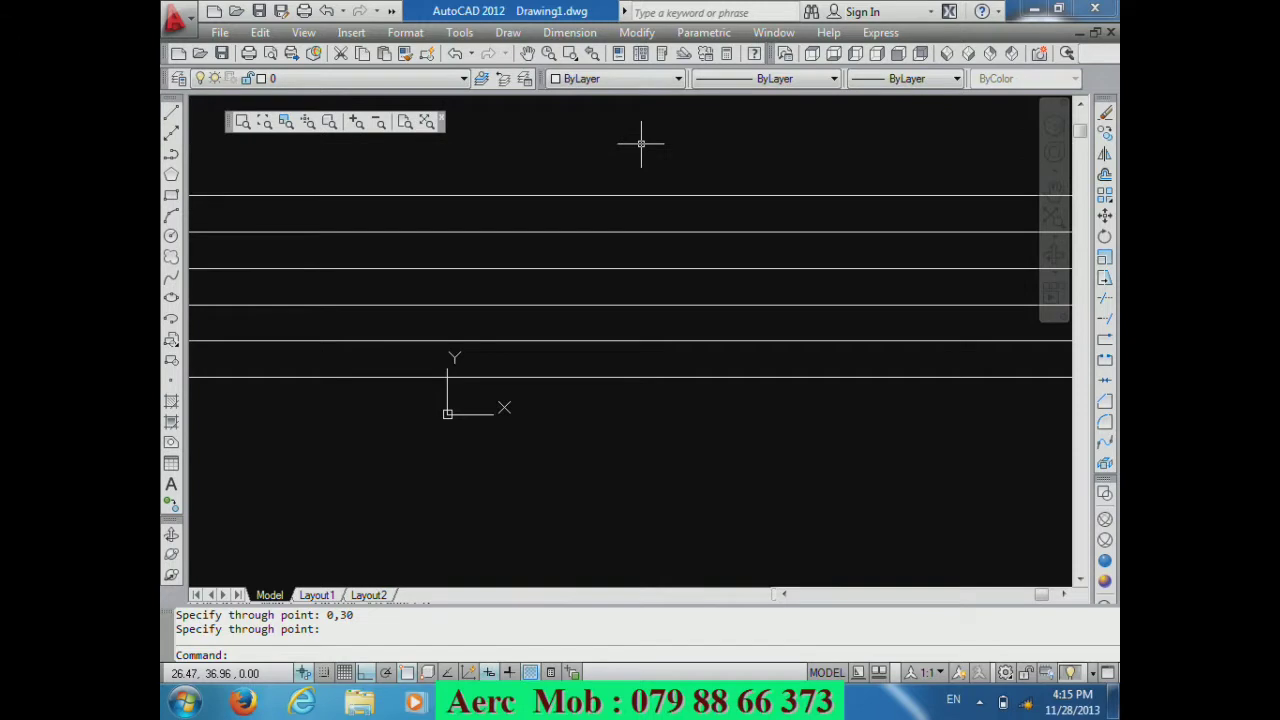
{"action": "key", "text": "Return"}
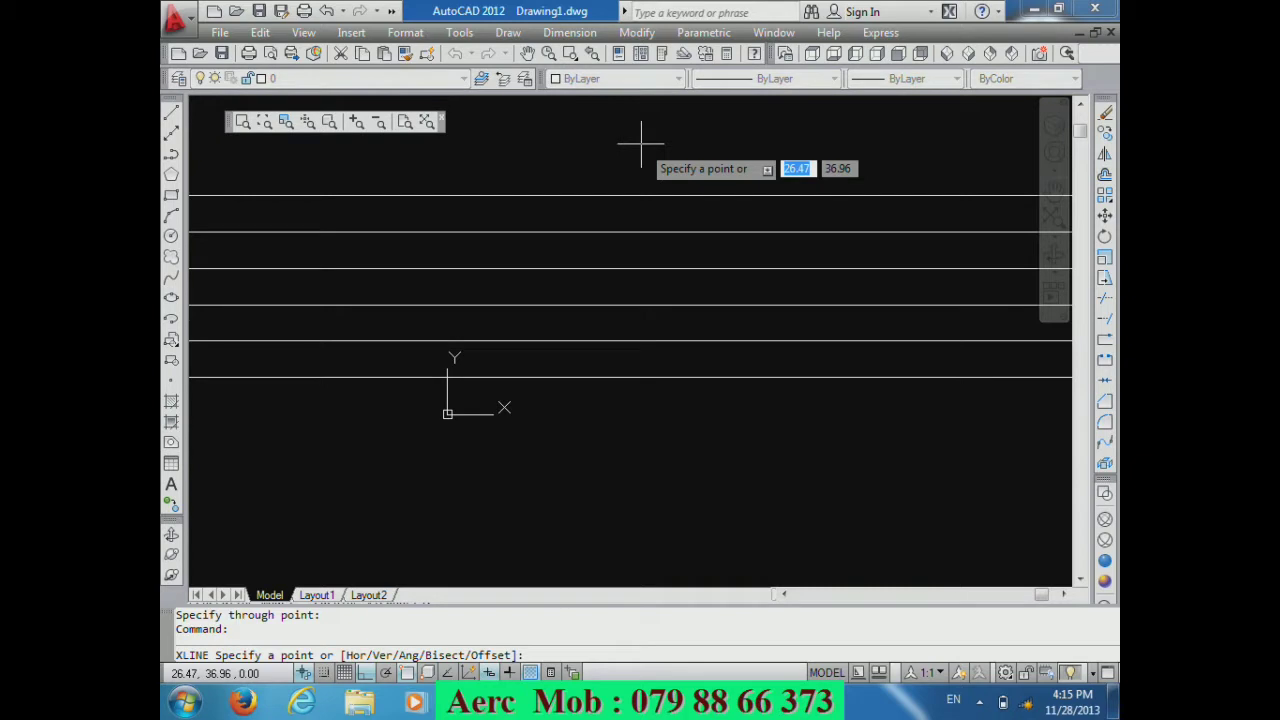
Place vertical construction lines through 5,0, 10,0 and 15,0
{"action": "type", "text": "v"}
{"action": "key", "text": "Return"}
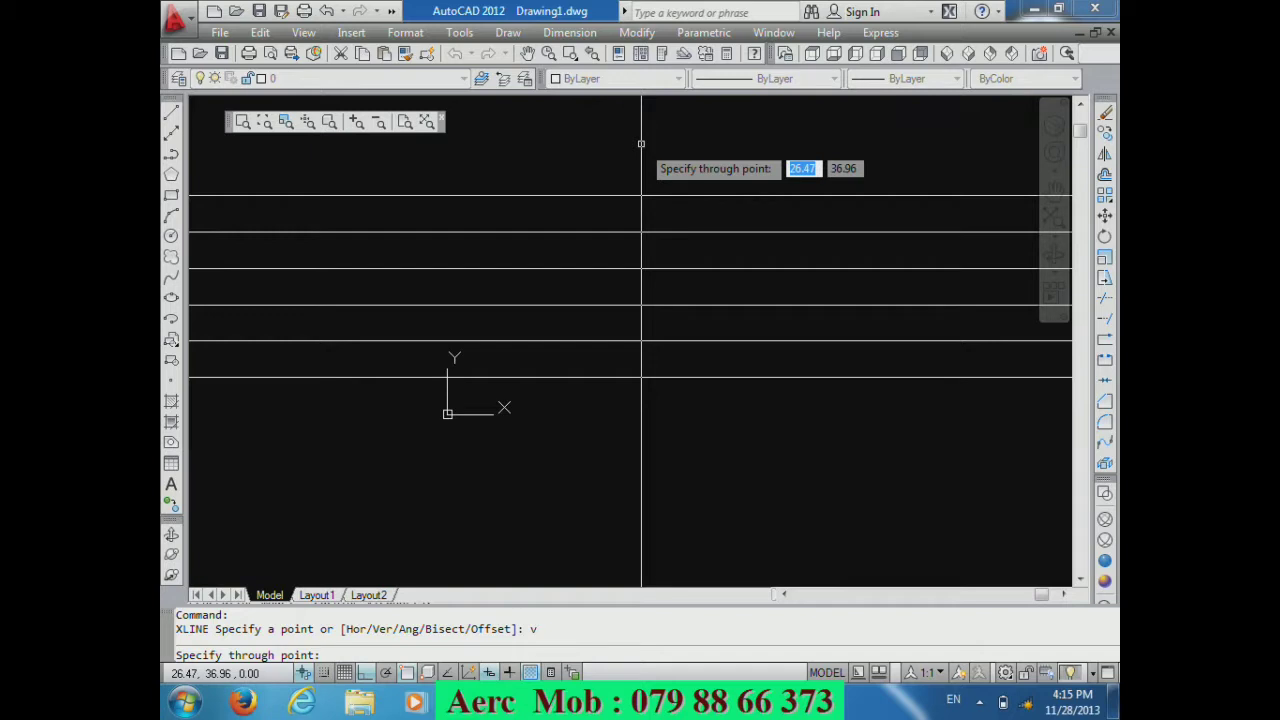
{"action": "type", "text": "5"}
{"action": "key", "text": "Tab"}
{"action": "key", "text": "BackSpace"}
{"action": "type", "text": "0"}
{"action": "key", "text": "Return"}
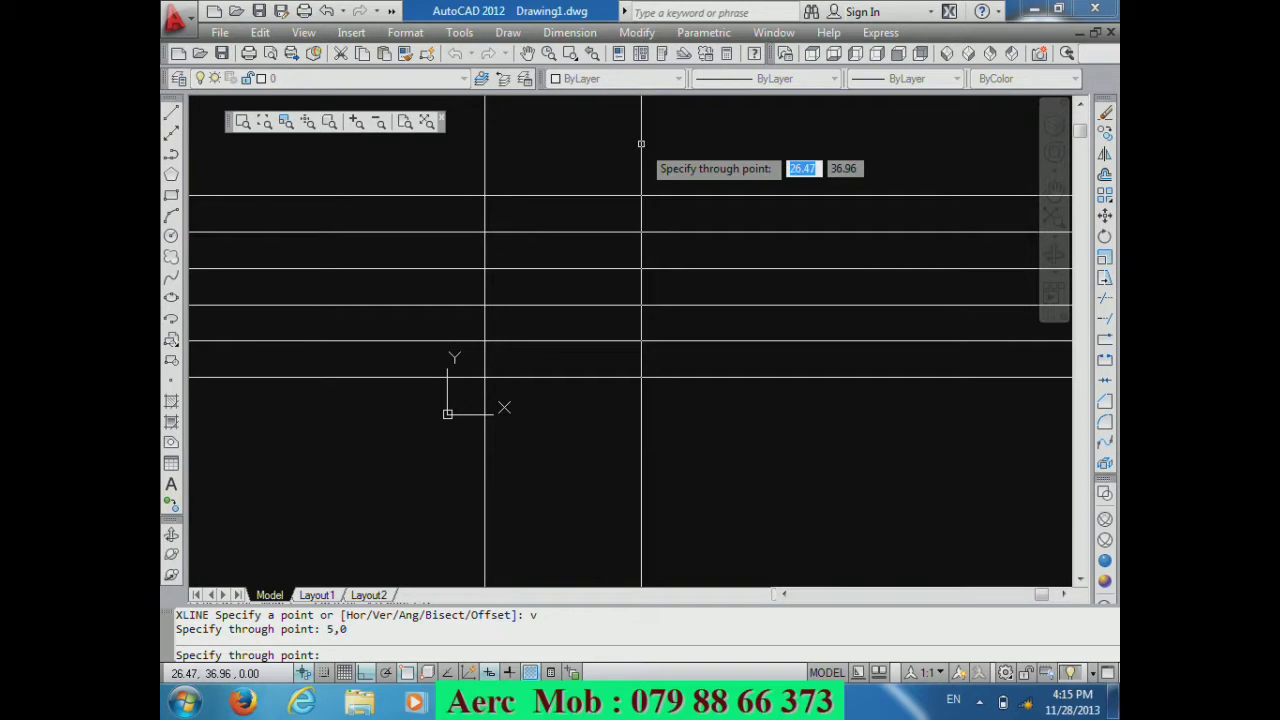
{"action": "type", "text": "10"}
{"action": "key", "text": "Tab"}
{"action": "type", "text": "0"}
{"action": "key", "text": "Return"}
{"action": "type", "text": "15"}
{"action": "key", "text": "Tab"}
{"action": "type", "text": "0"}
{"action": "key", "text": "Return"}
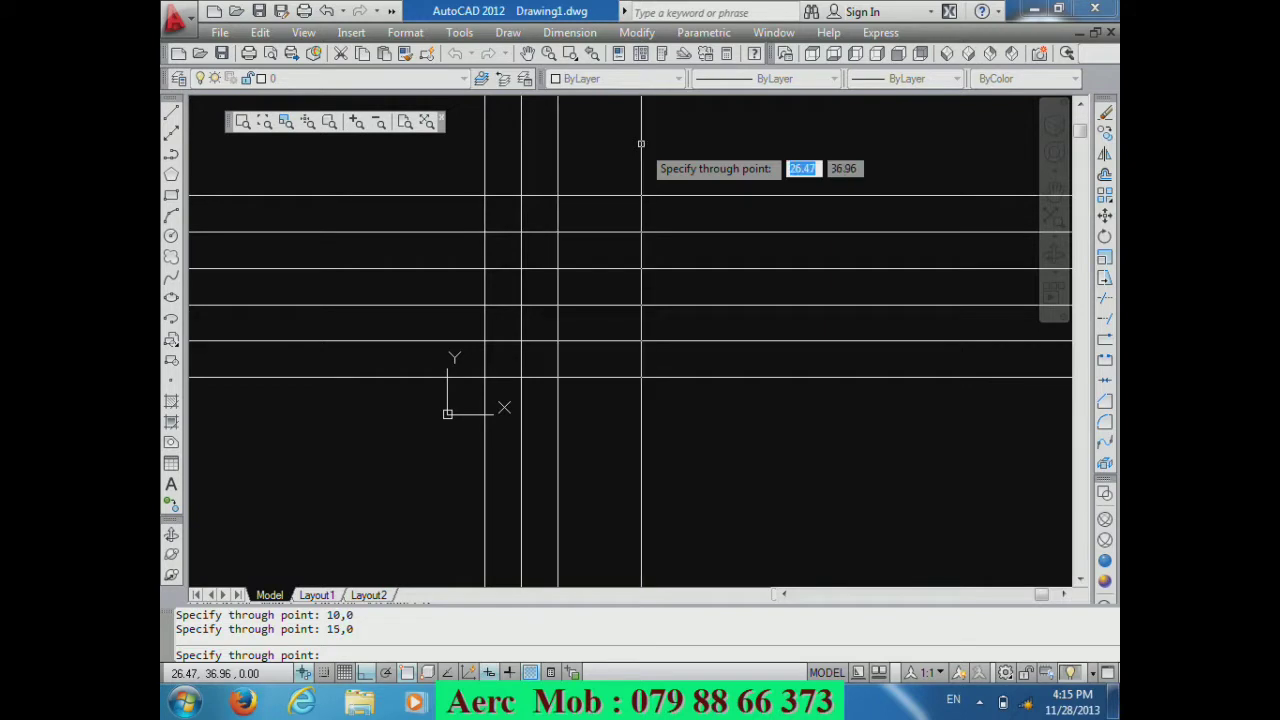
Add vertical construction lines through 20,0, 25,0 and 30,0 to finish the grid
{"action": "type", "text": "20"}
{"action": "key", "text": "Tab"}
{"action": "type", "text": "0"}
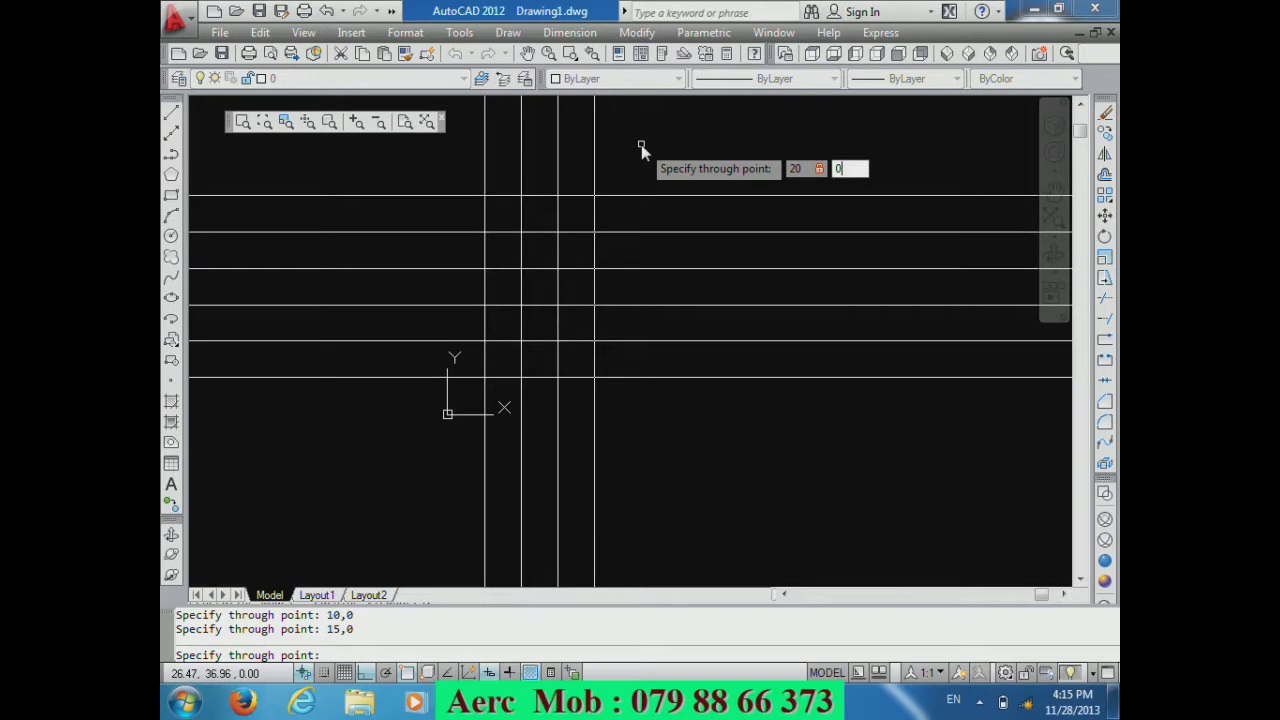
{"action": "key", "text": "Return"}
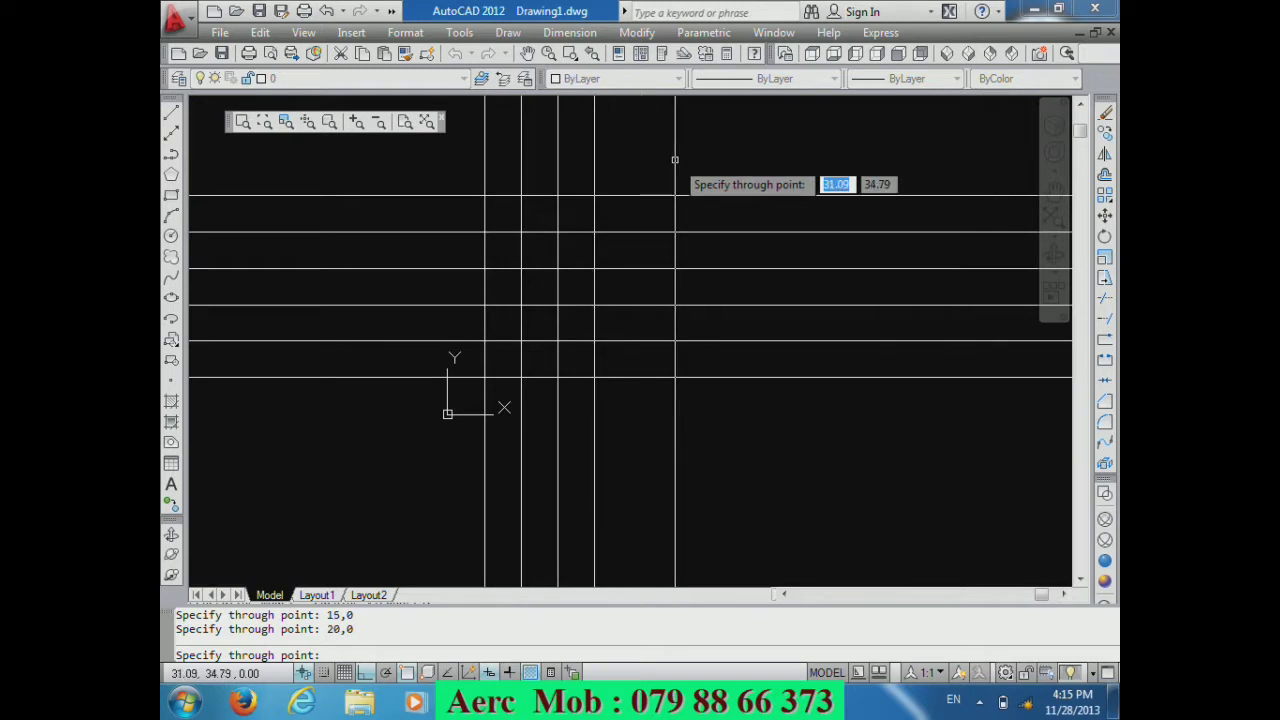
{"action": "type", "text": "25"}
{"action": "key", "text": "Tab"}
{"action": "type", "text": "0"}
{"action": "key", "text": "Return"}
{"action": "type", "text": "30"}
{"action": "key", "text": "Tab"}
{"action": "type", "text": "0"}
{"action": "key", "text": "Return"}
{"action": "key", "text": "Return"}
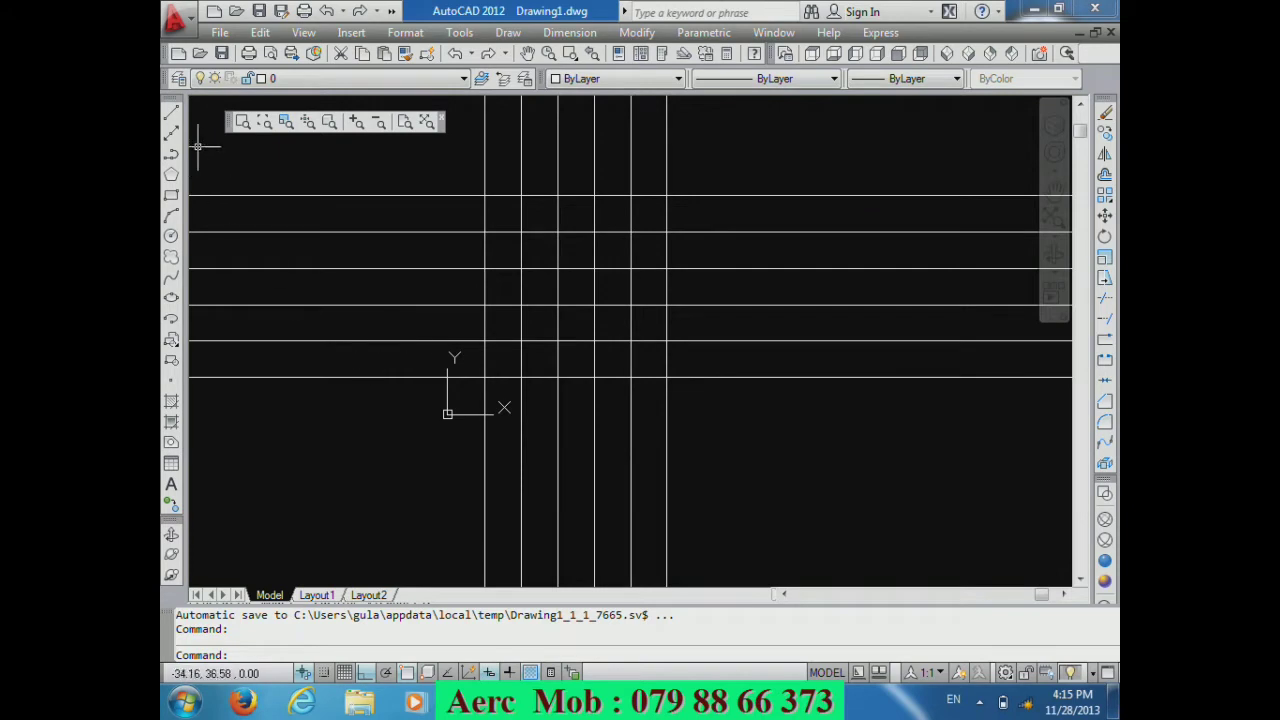
{"action": "key", "text": "Return"}
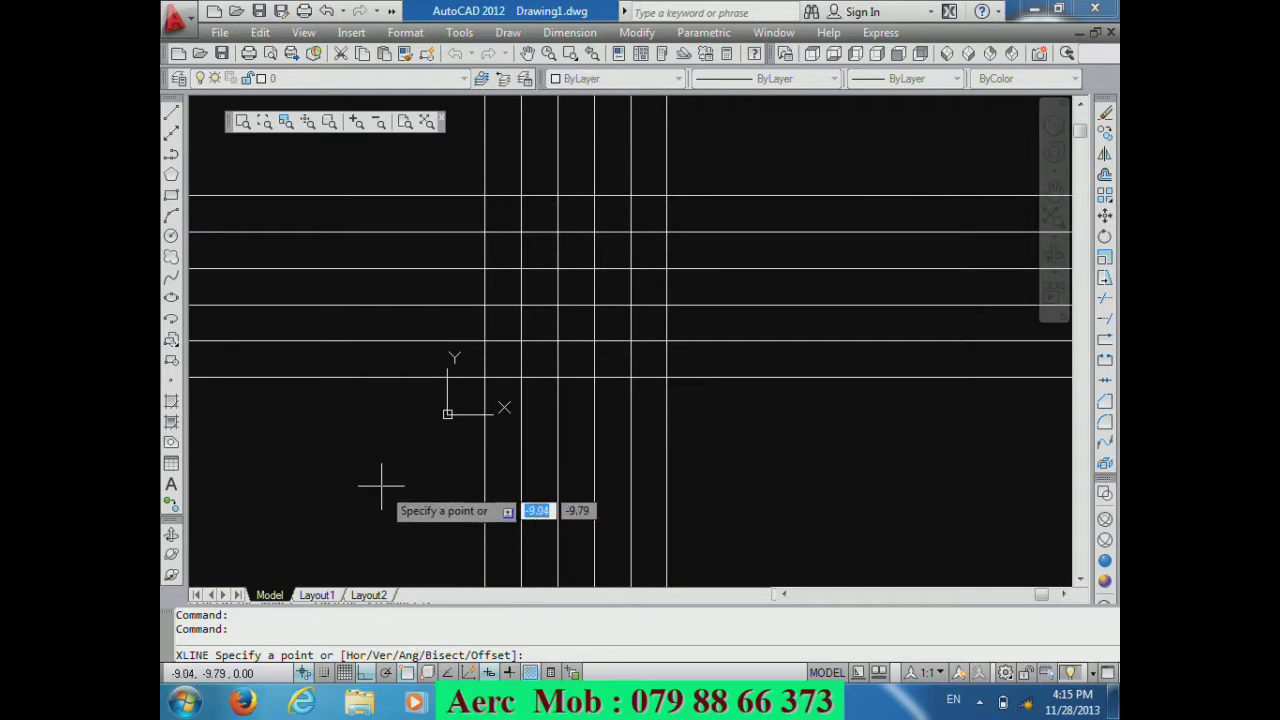
Draw three 45° construction lines through 10,10, 10,15 and another grid crossing
{"action": "type", "text": "a"}
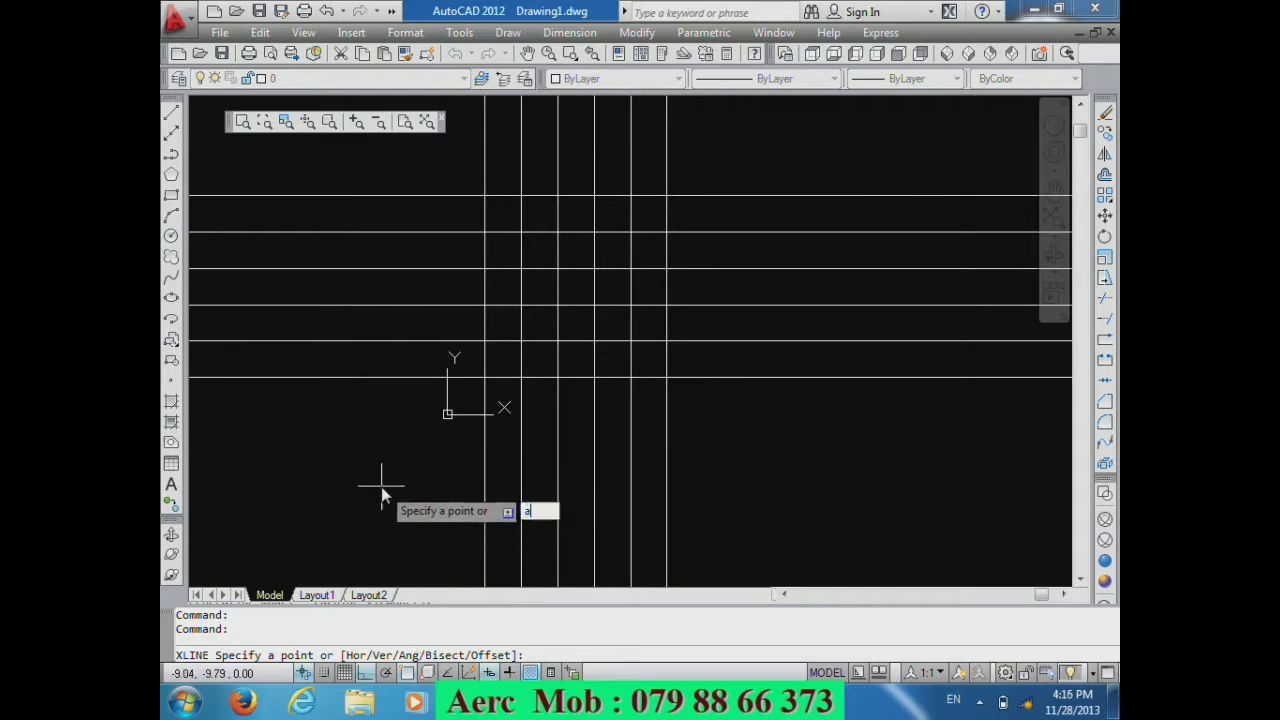
{"action": "key", "text": "Return"}
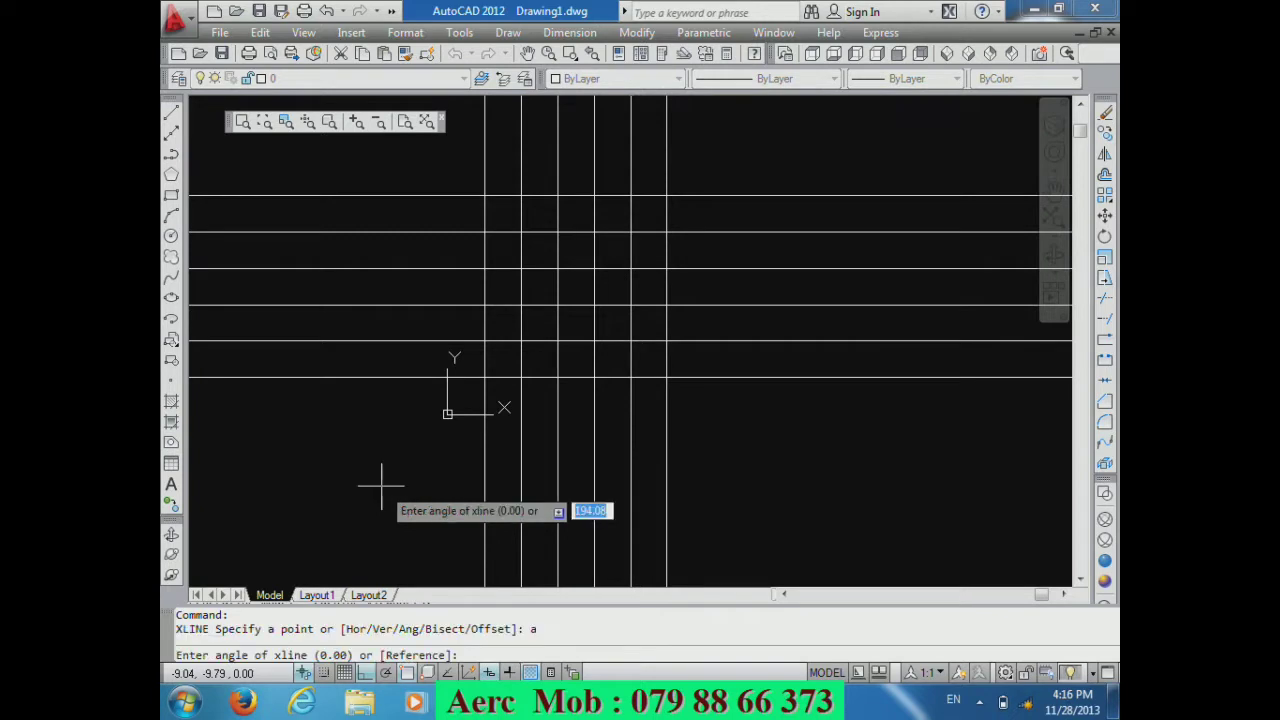
{"action": "type", "text": "45"}
{"action": "key", "text": "Return"}
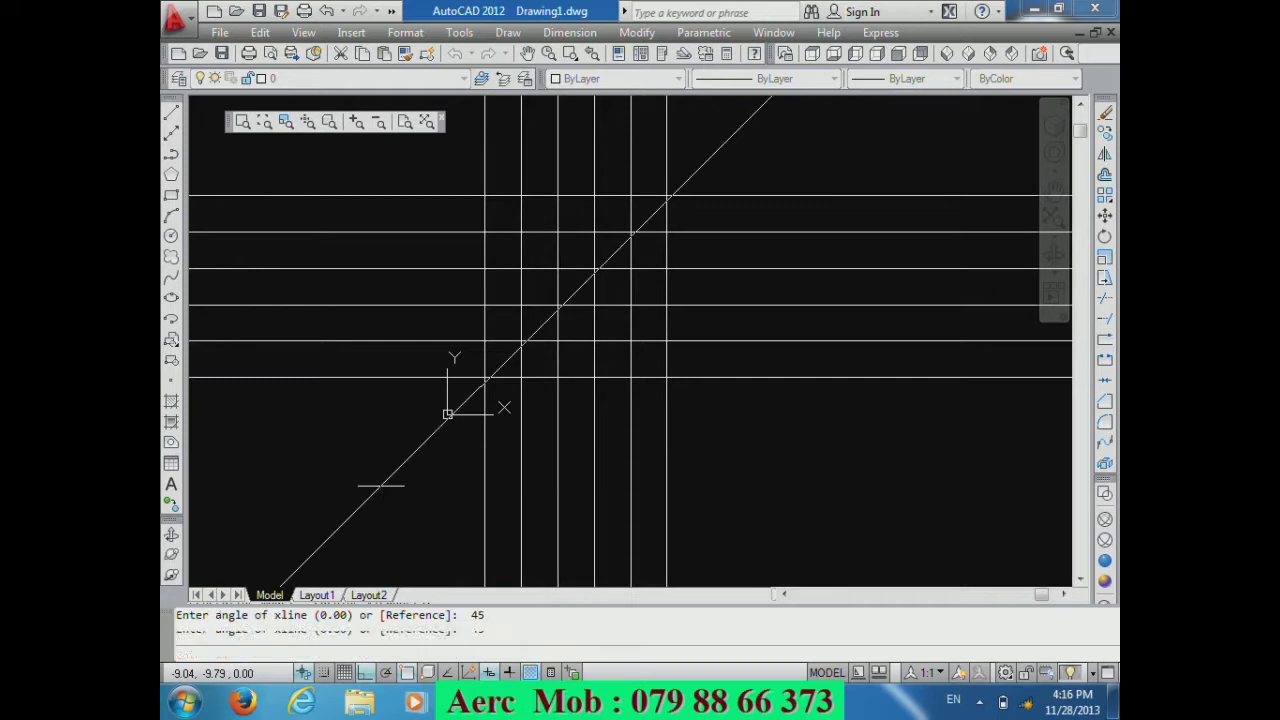
{"action": "left_click", "coordinate": [520, 341]}
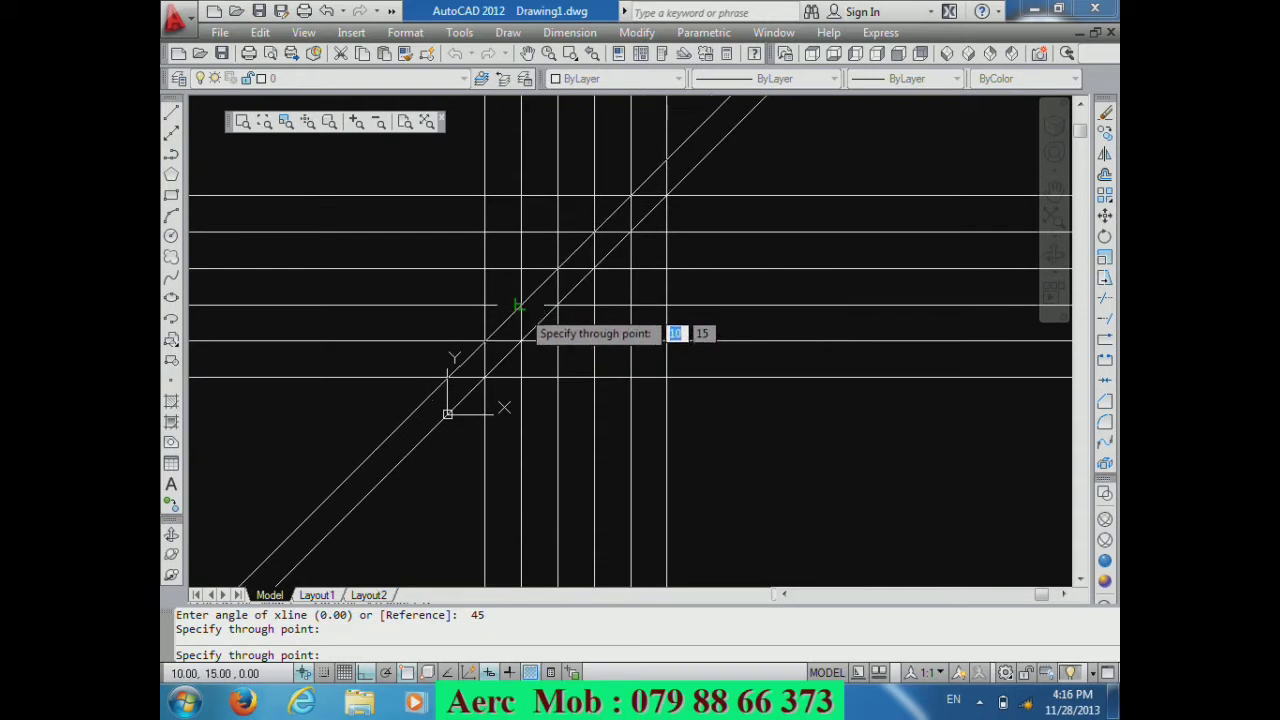
{"action": "left_click", "coordinate": [520, 305]}
{"action": "left_click", "coordinate": [485, 268]}
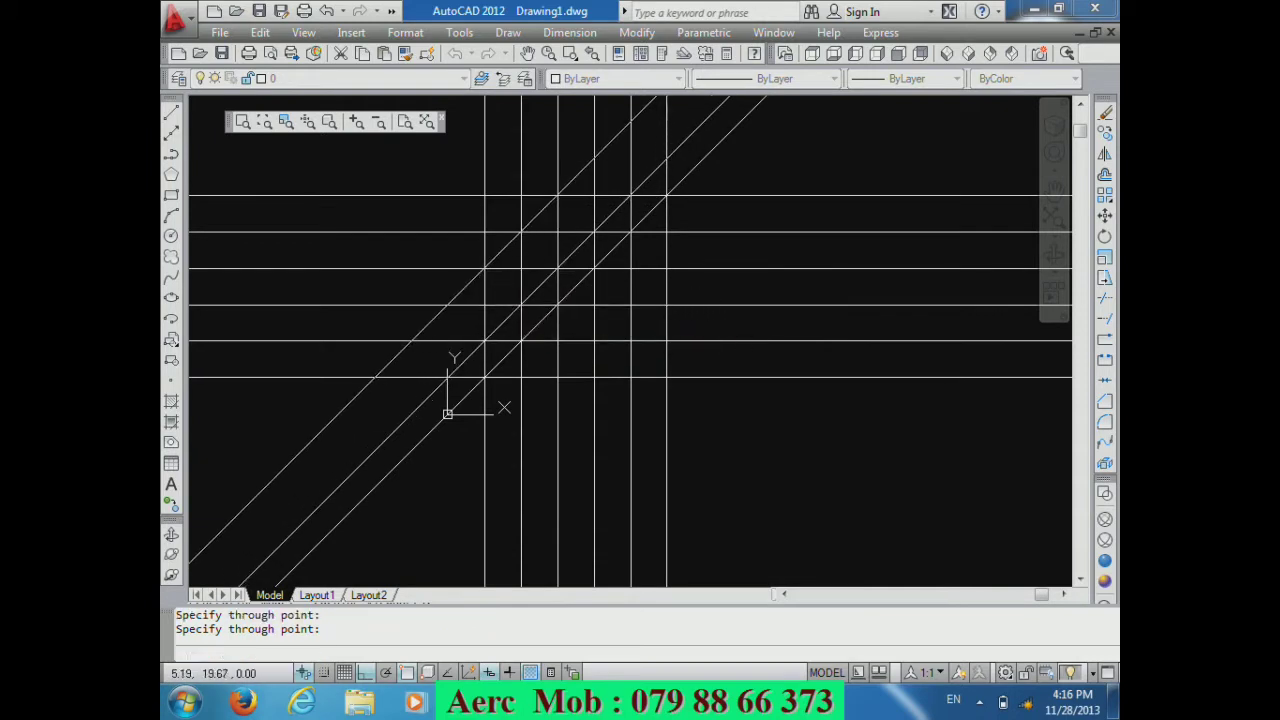
{"action": "key", "text": "Return"}
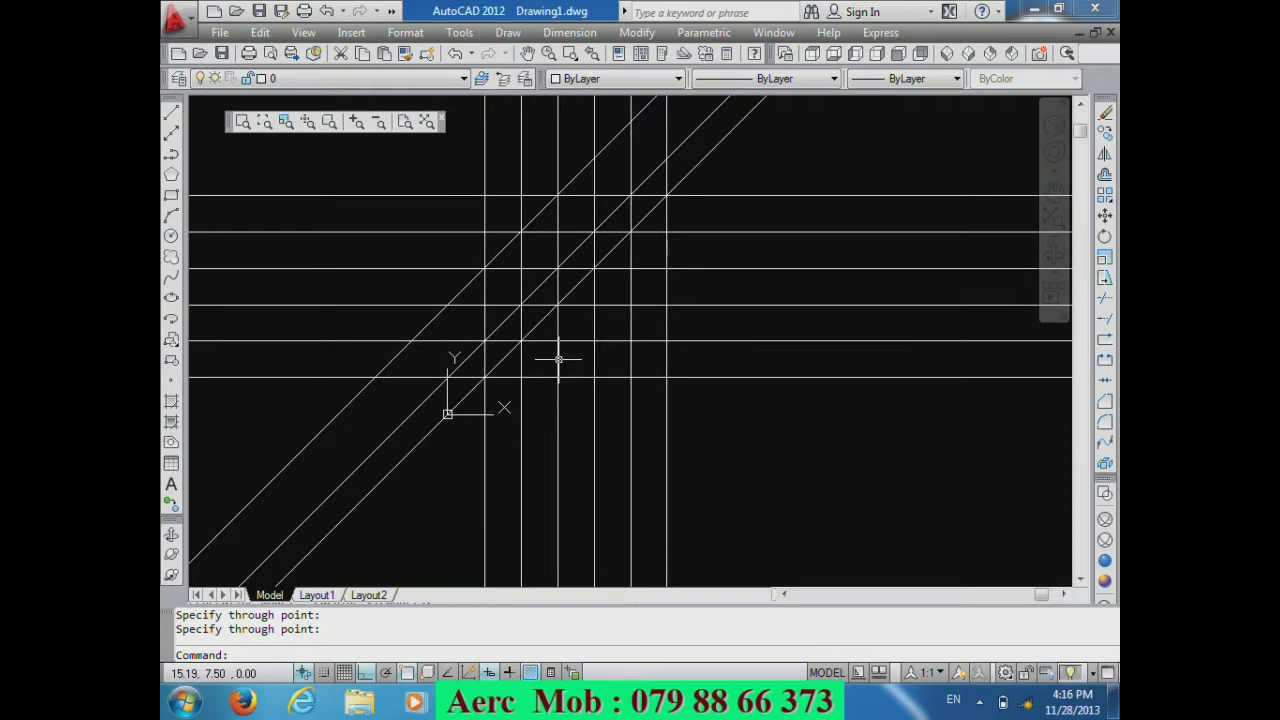
Zoom window in on one crossing of a diagonal with the grid
{"action": "left_click", "coordinate": [264, 122]}
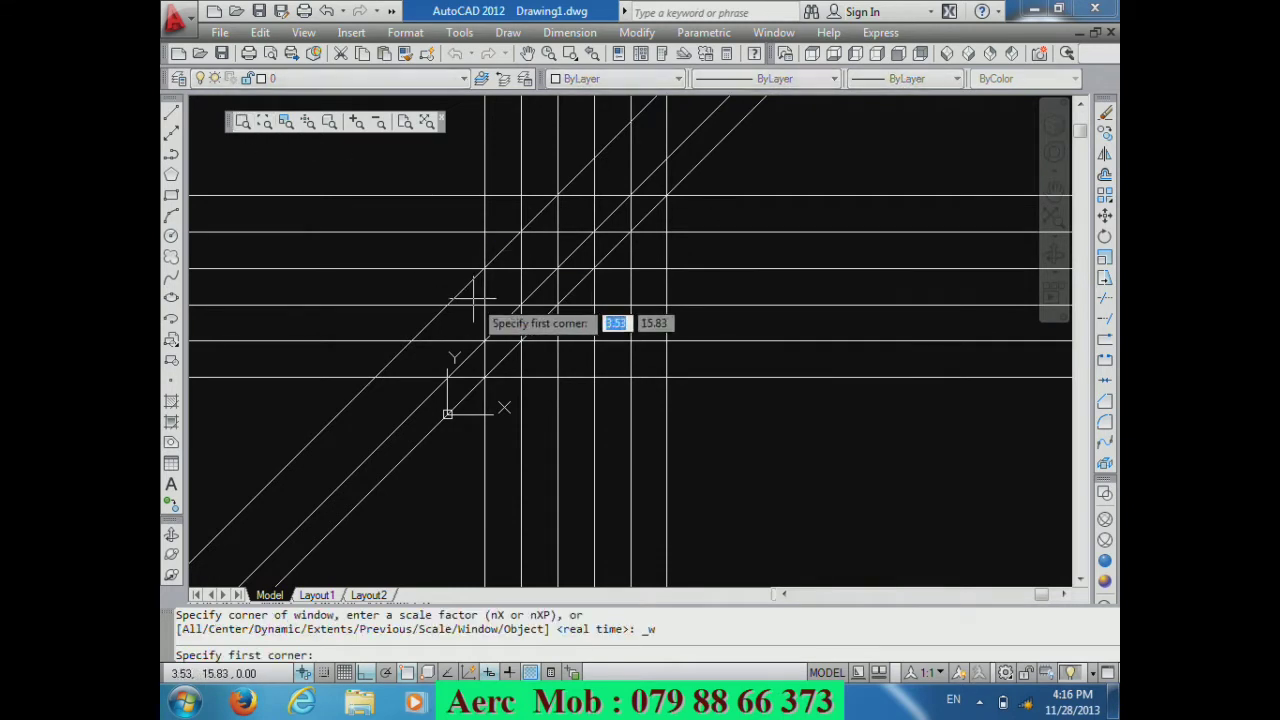
{"action": "left_click", "coordinate": [467, 245]}
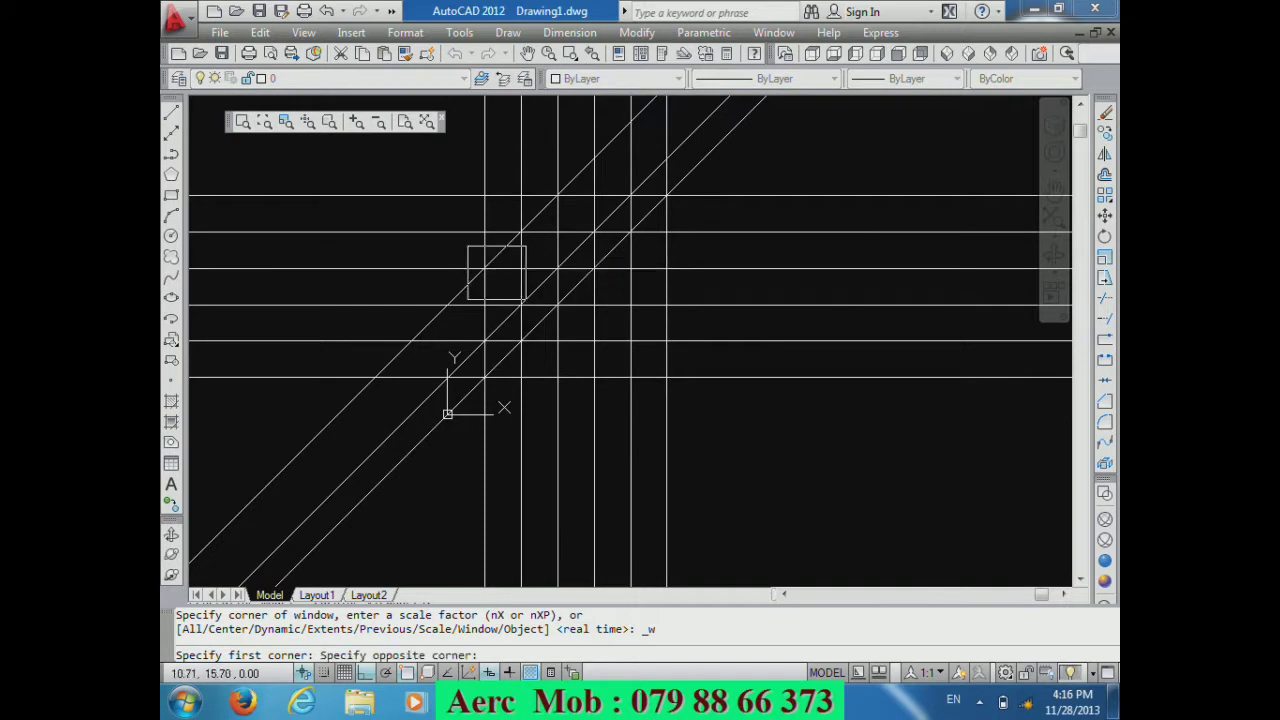
{"action": "left_click", "coordinate": [523, 291]}
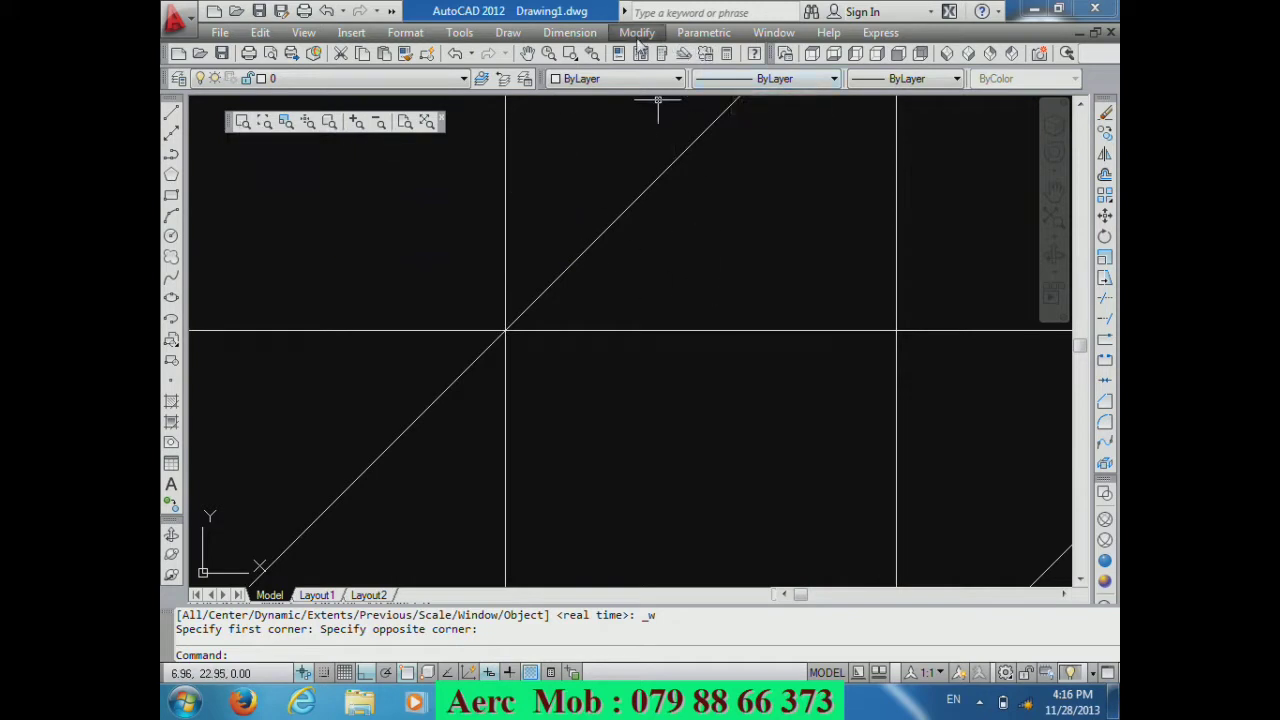
Attempt an angular dimension on the diagonal, then cancel it
{"action": "left_click", "coordinate": [578, 38]}
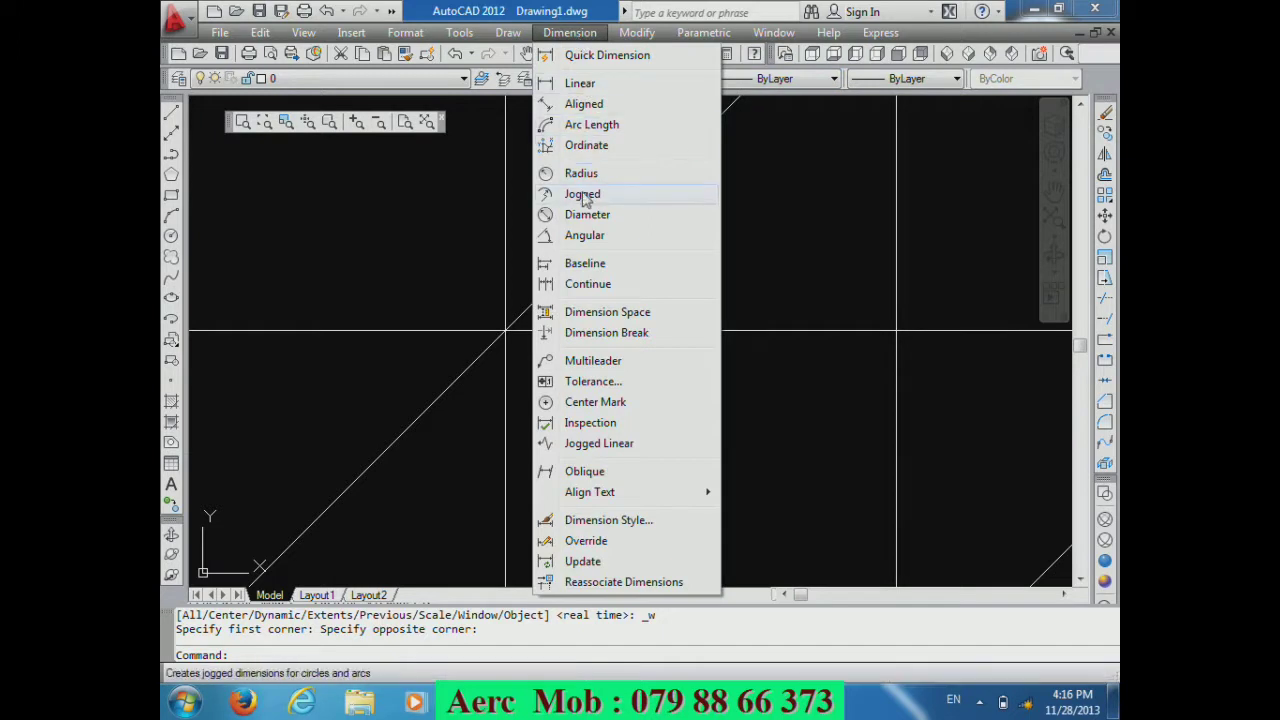
{"action": "left_click", "coordinate": [572, 238]}
{"action": "left_click", "coordinate": [558, 277]}
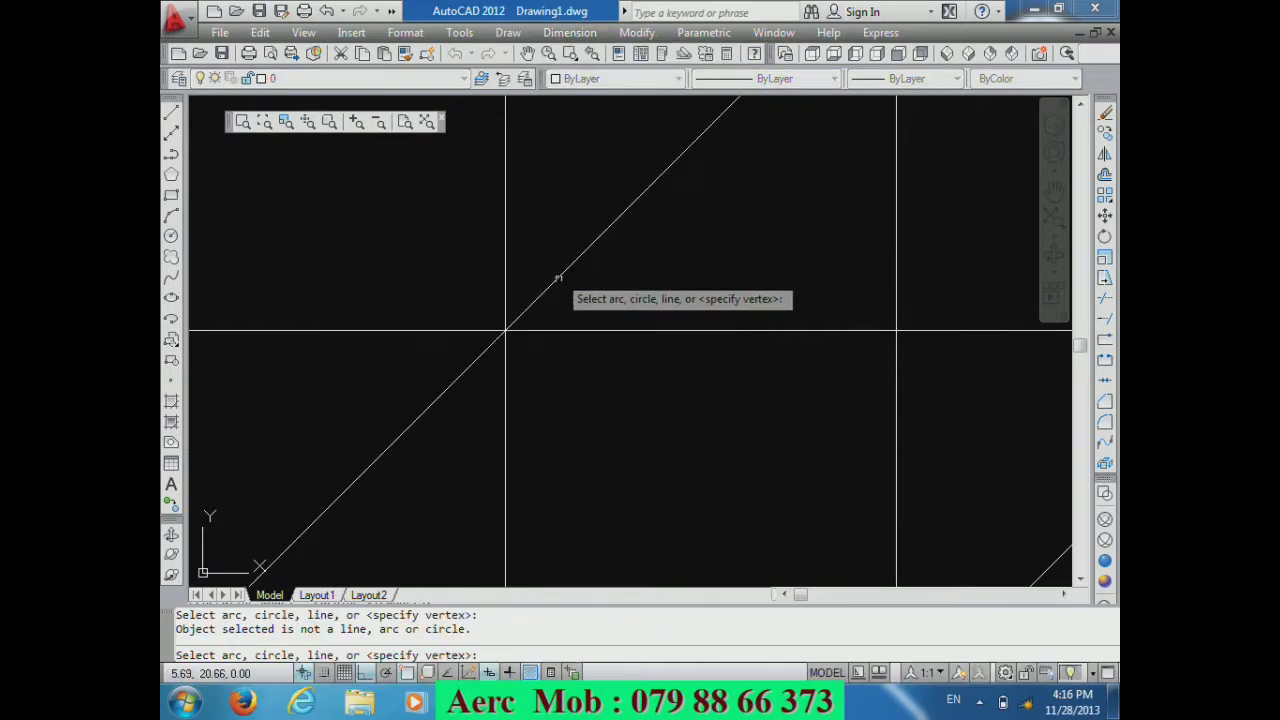
{"action": "key", "text": "Return"}
{"action": "left_click", "coordinate": [532, 329]}
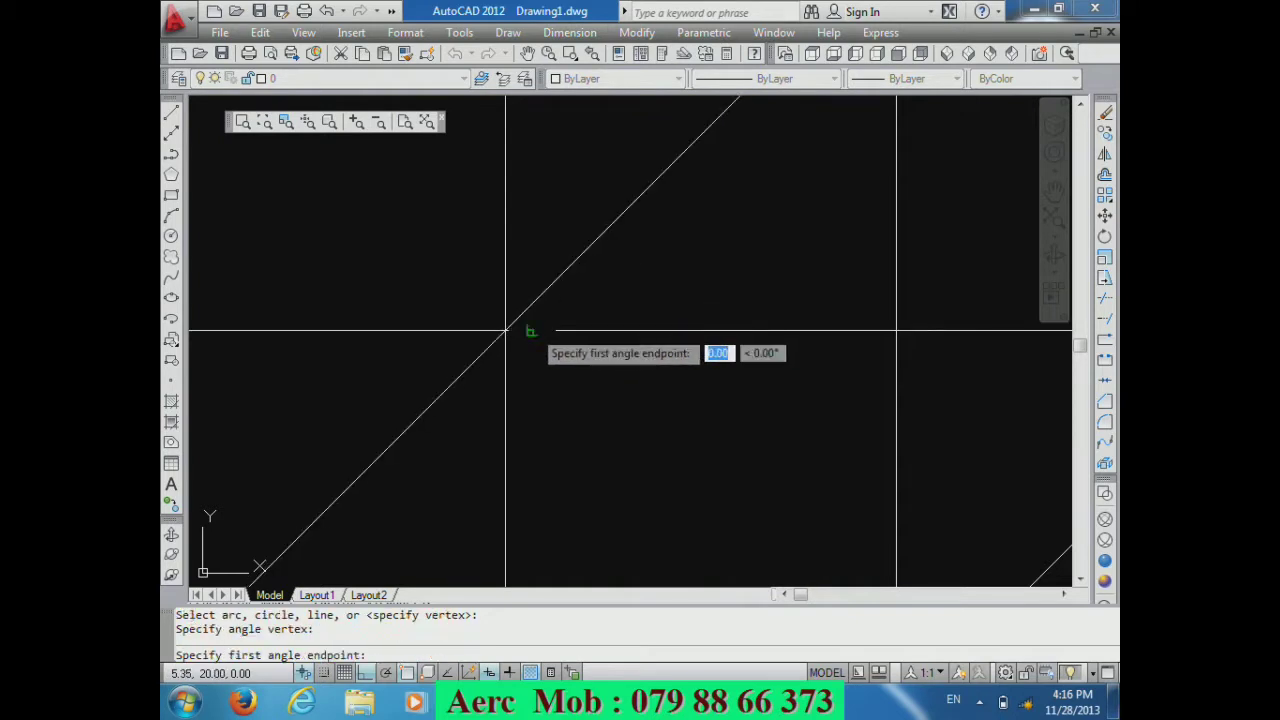
{"action": "left_click", "coordinate": [531, 294]}
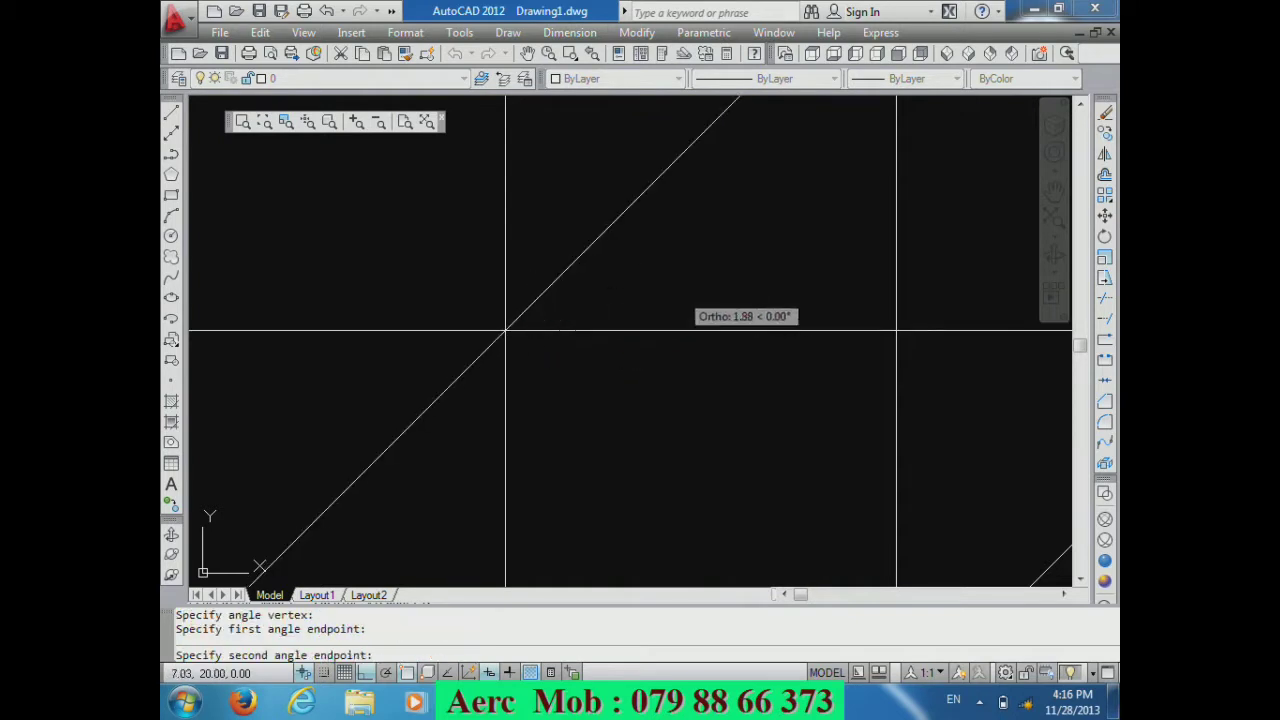
{"action": "key", "text": "Escape"}
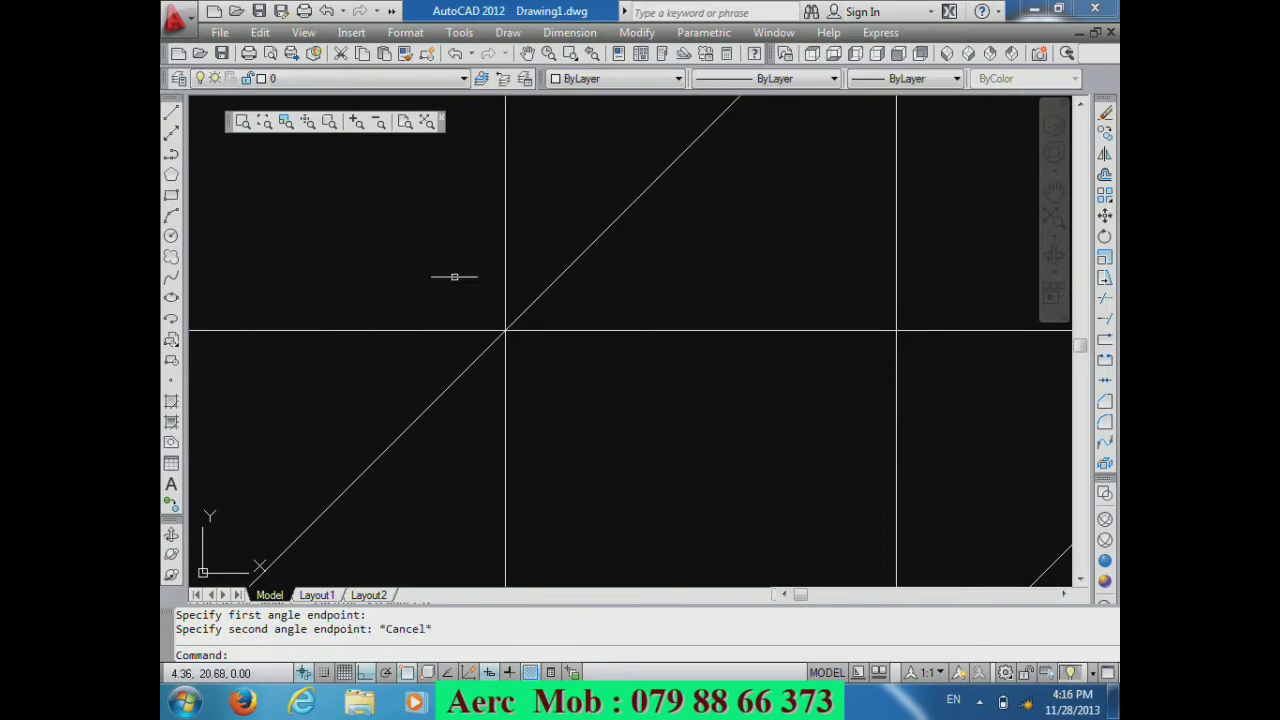
Draw a short line from the 5,20 crossing along the horizontal guide
{"action": "left_click", "coordinate": [171, 113]}
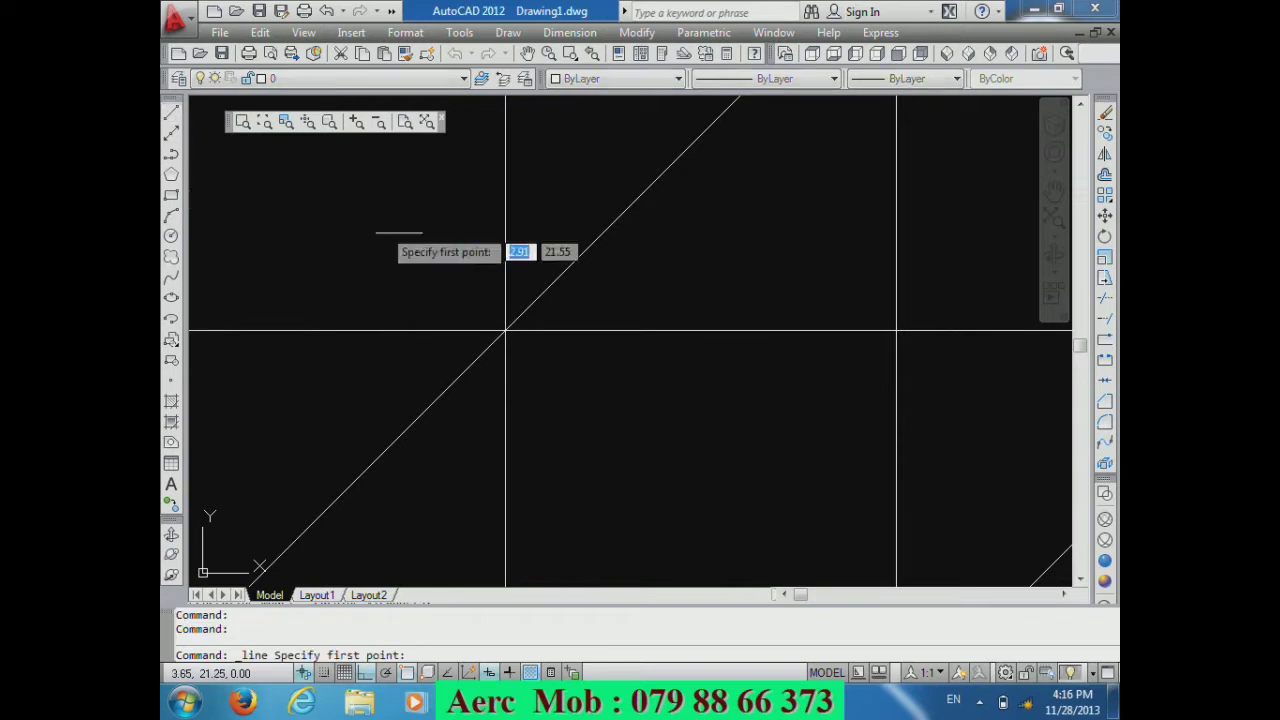
{"action": "left_click", "coordinate": [559, 277]}
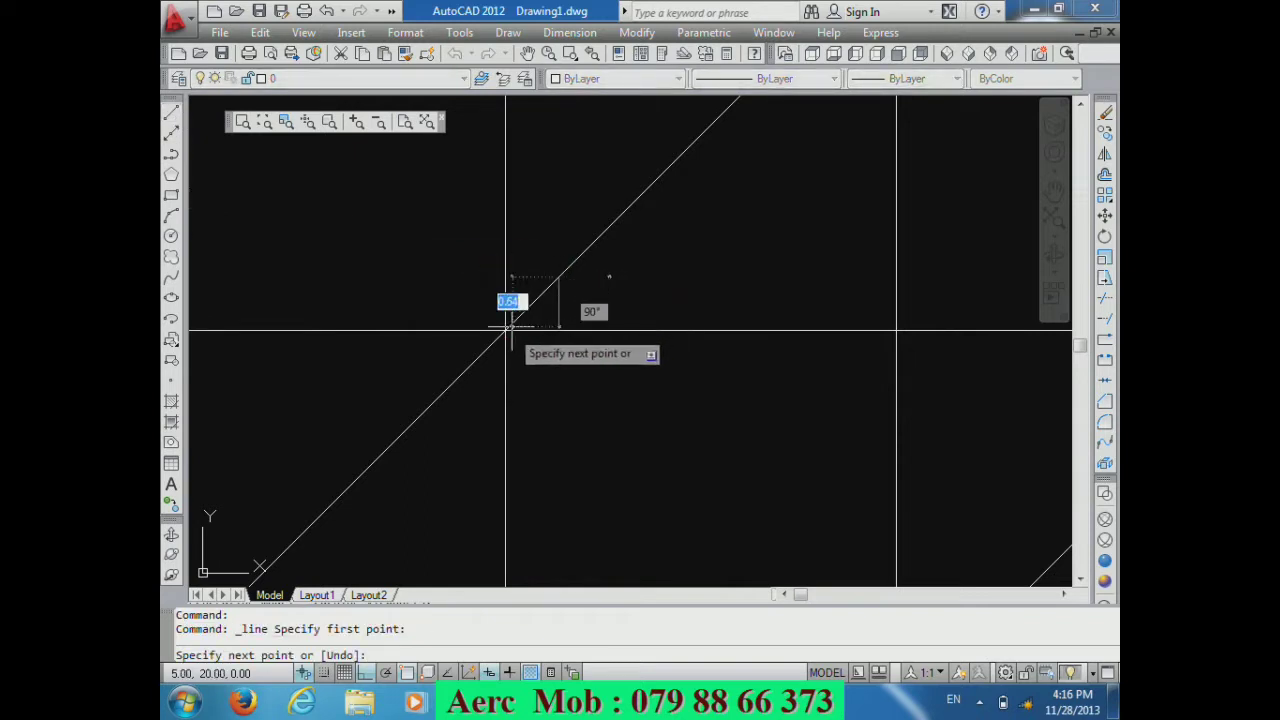
{"action": "left_click", "coordinate": [505, 330]}
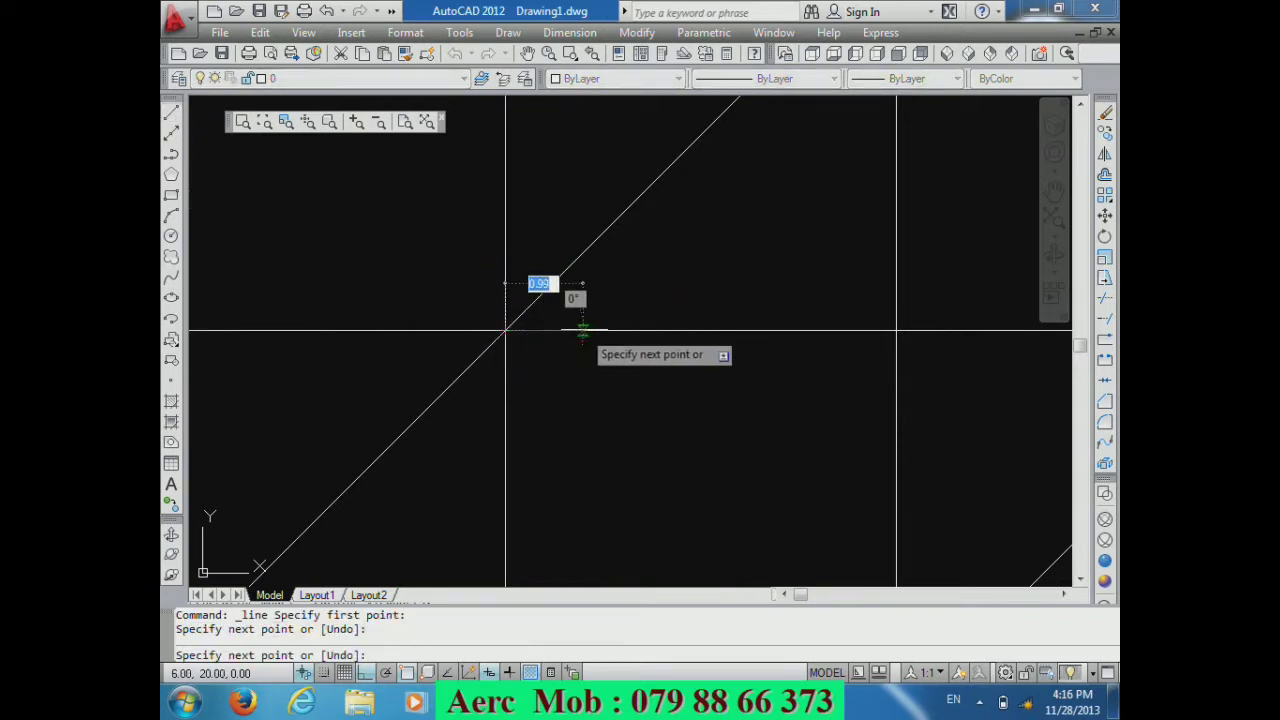
{"action": "left_click", "coordinate": [589, 330]}
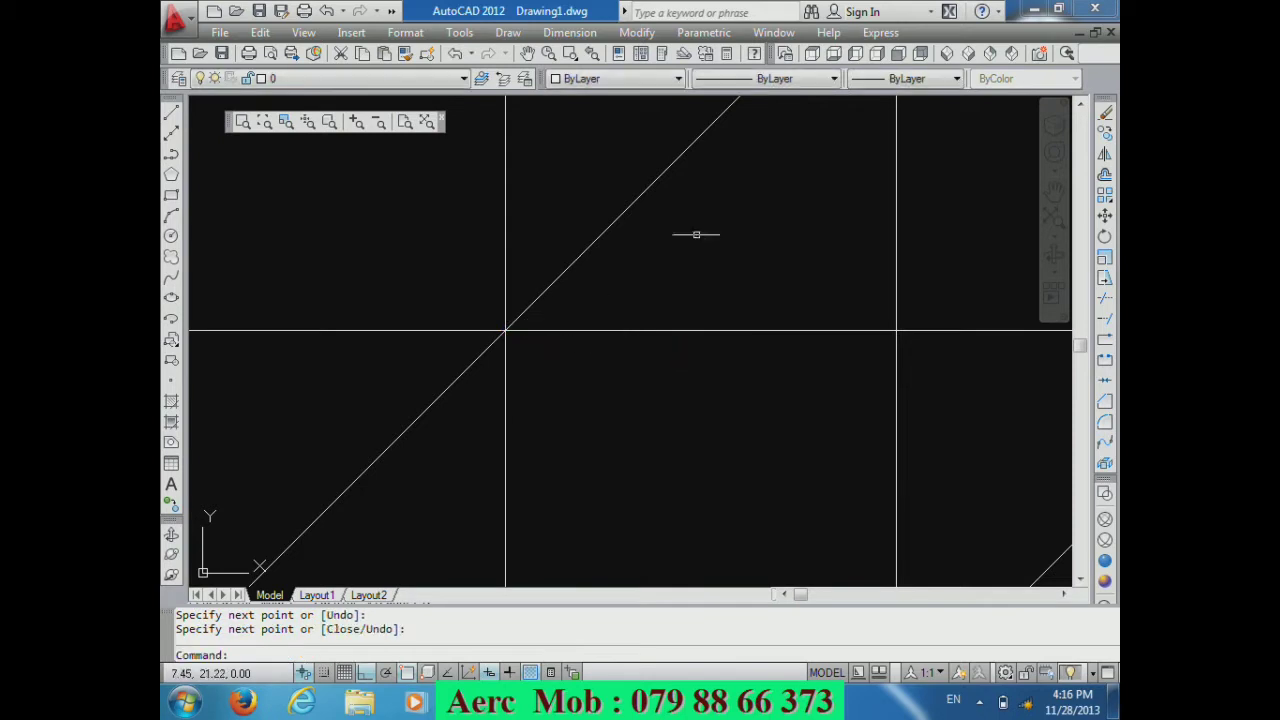
{"action": "left_click", "coordinate": [592, 34]}
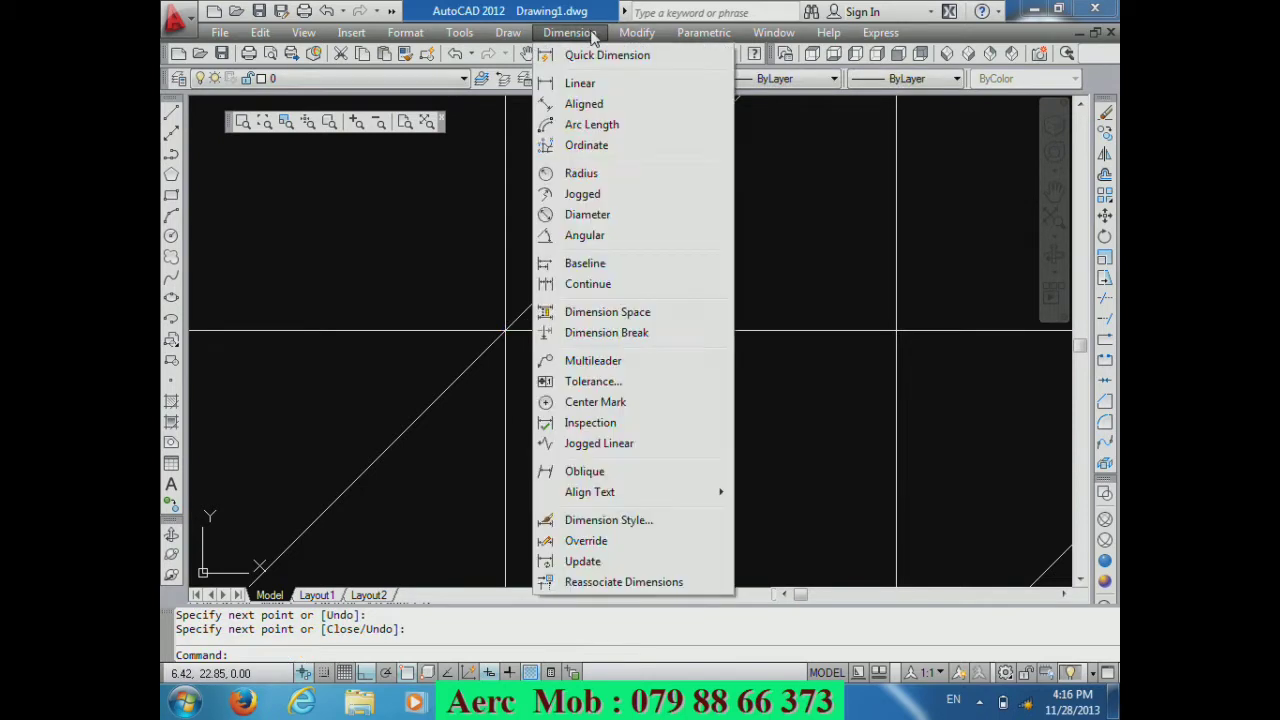
Add a 45° angular dimension between the diagonal and the horizontal guide at the crossing
{"action": "left_click", "coordinate": [580, 235]}
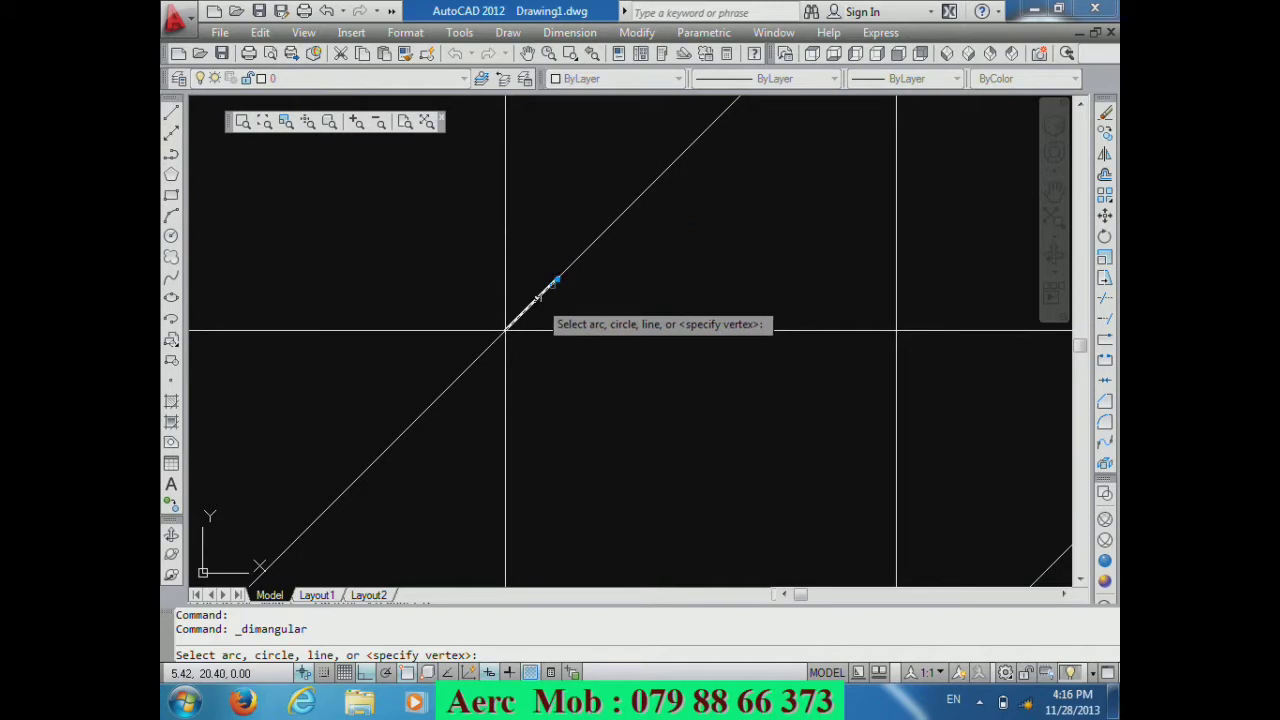
{"action": "left_click", "coordinate": [538, 298]}
{"action": "left_click", "coordinate": [538, 330]}
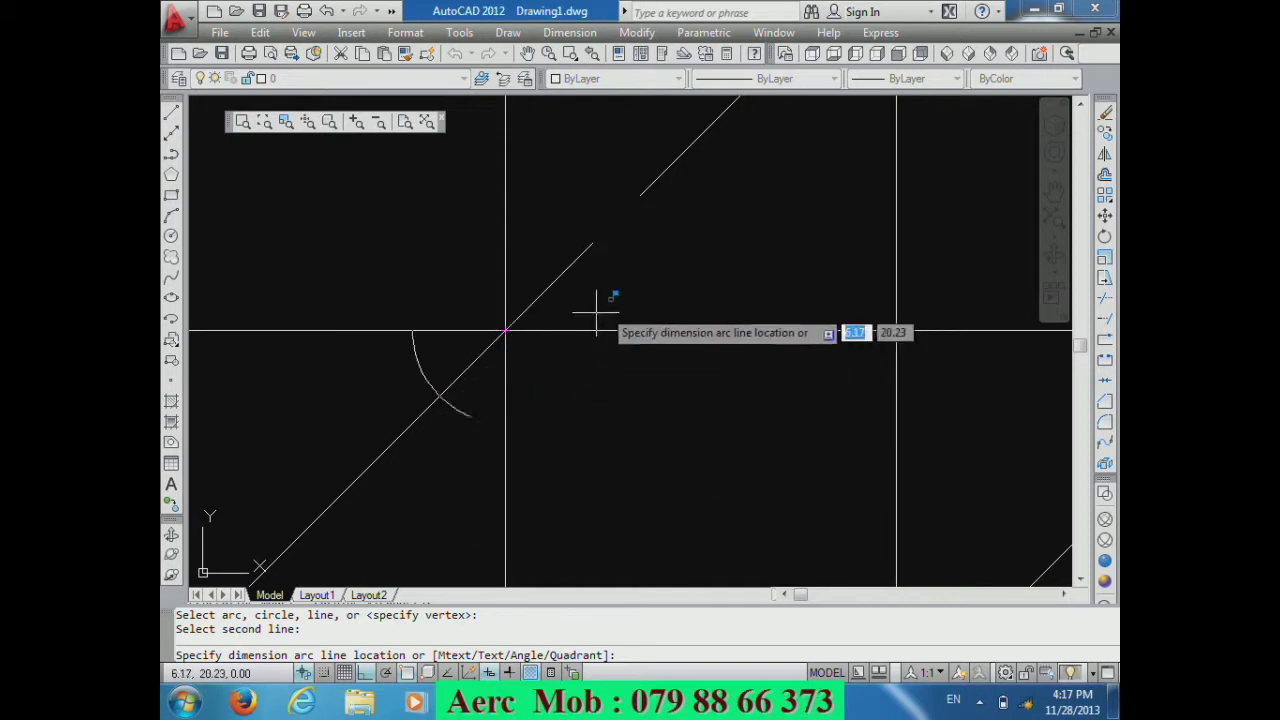
{"action": "left_click", "coordinate": [611, 296]}
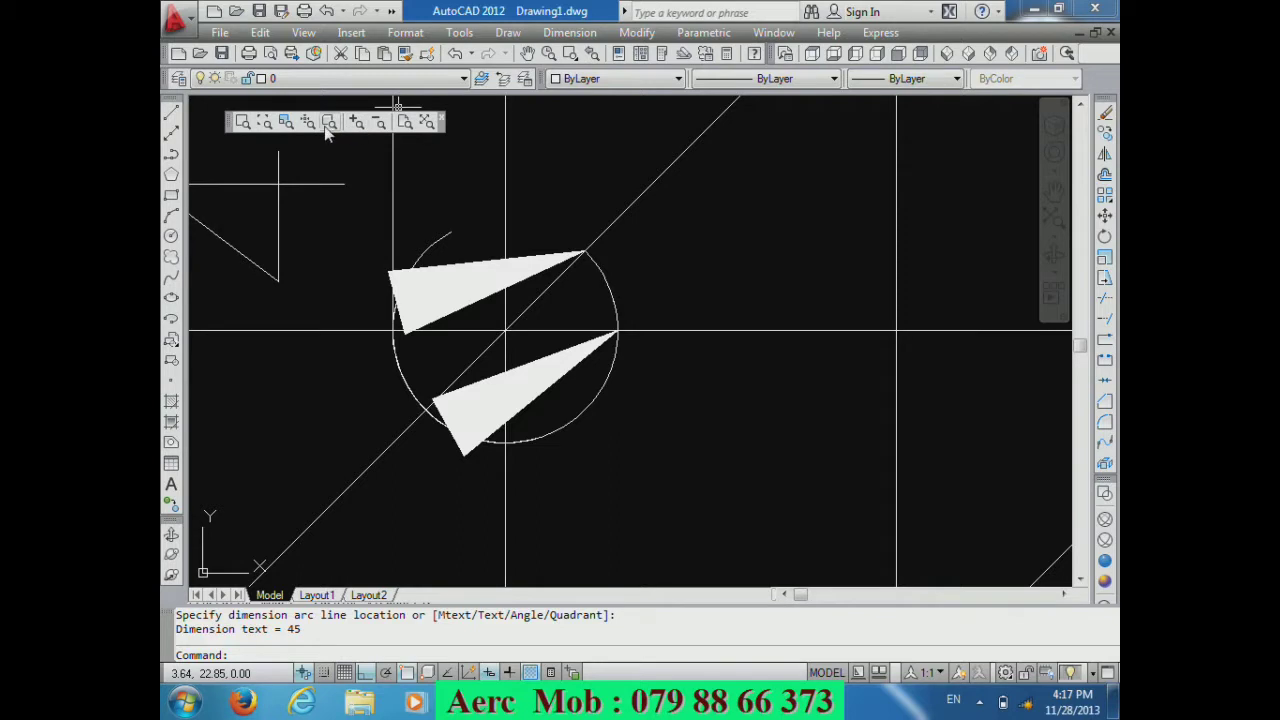
{"action": "left_click", "coordinate": [264, 121]}
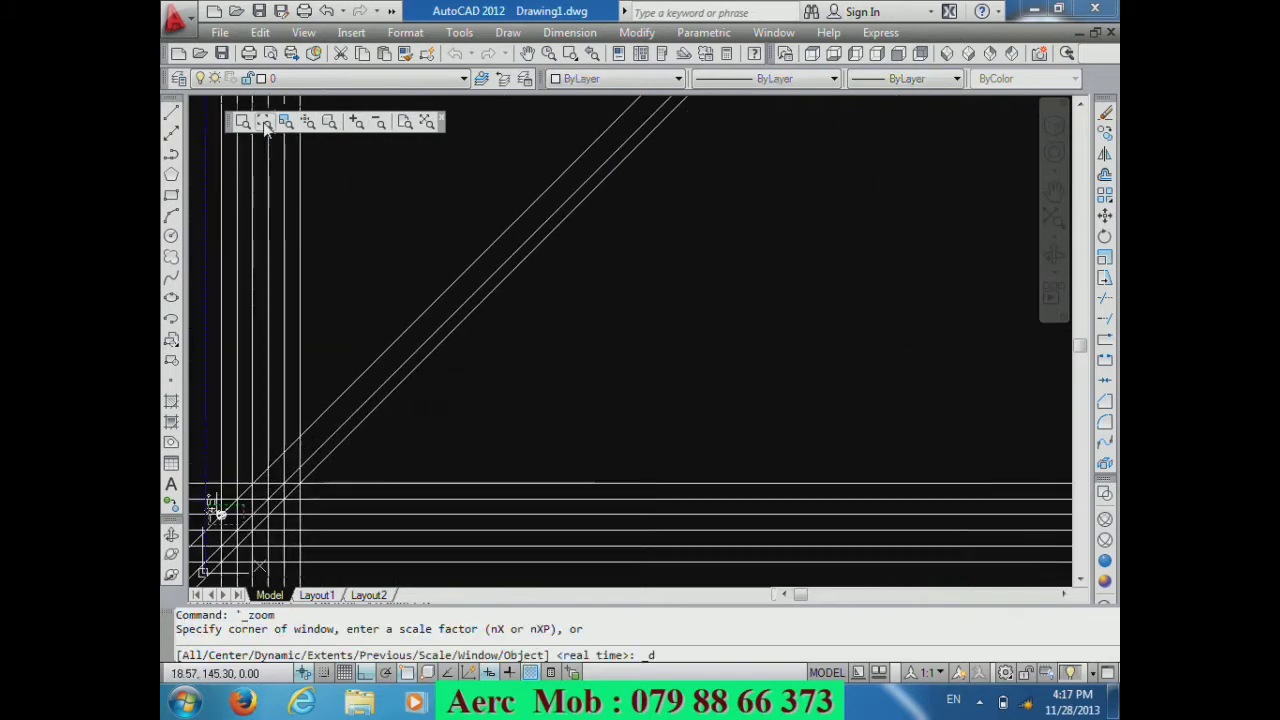
Zoom in on the 45° dimension and cancel the accidentally started ellipse
{"action": "left_click", "coordinate": [263, 122]}
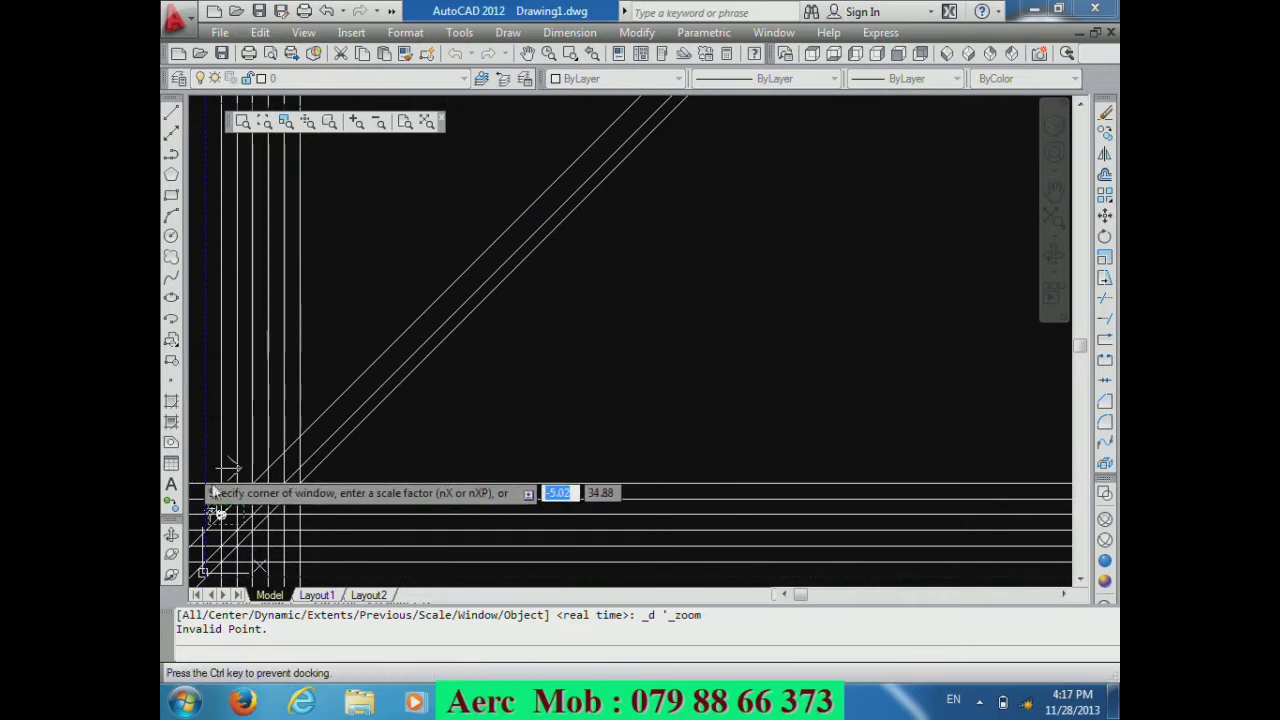
{"action": "left_click", "coordinate": [238, 425]}
{"action": "left_click", "coordinate": [362, 466]}
{"action": "left_click", "coordinate": [252, 499]}
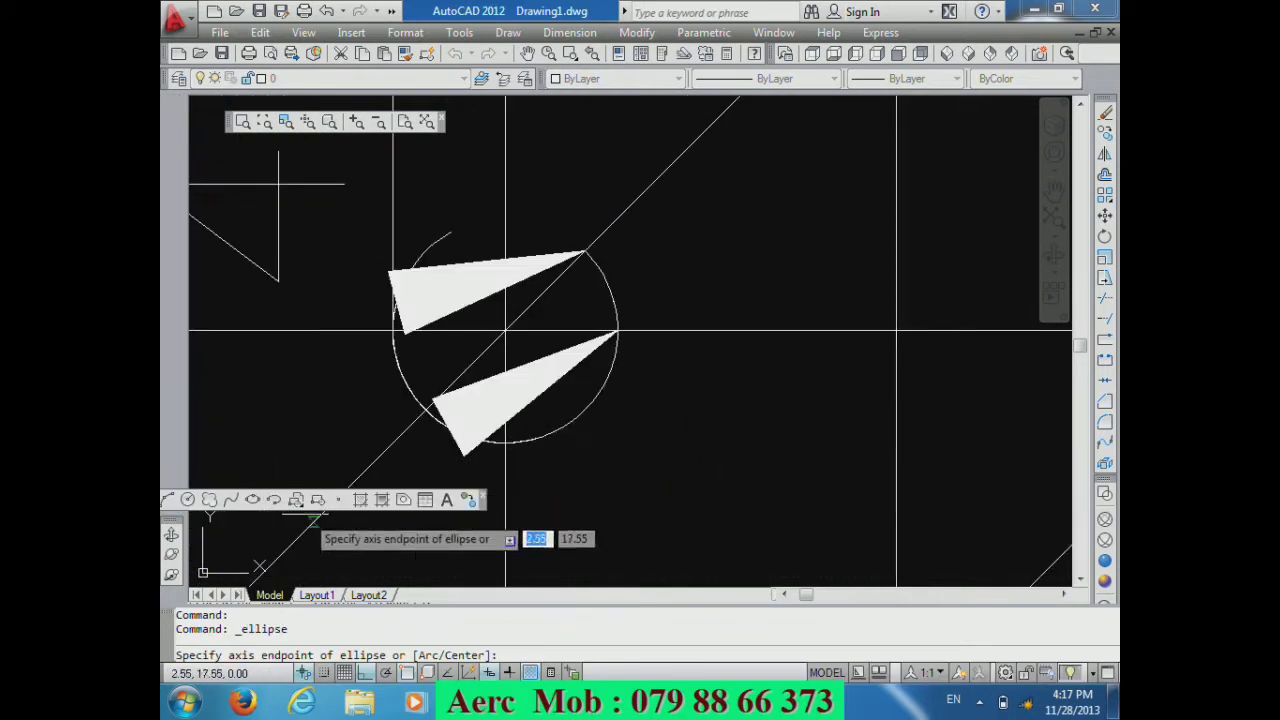
{"action": "key", "text": "Escape"}
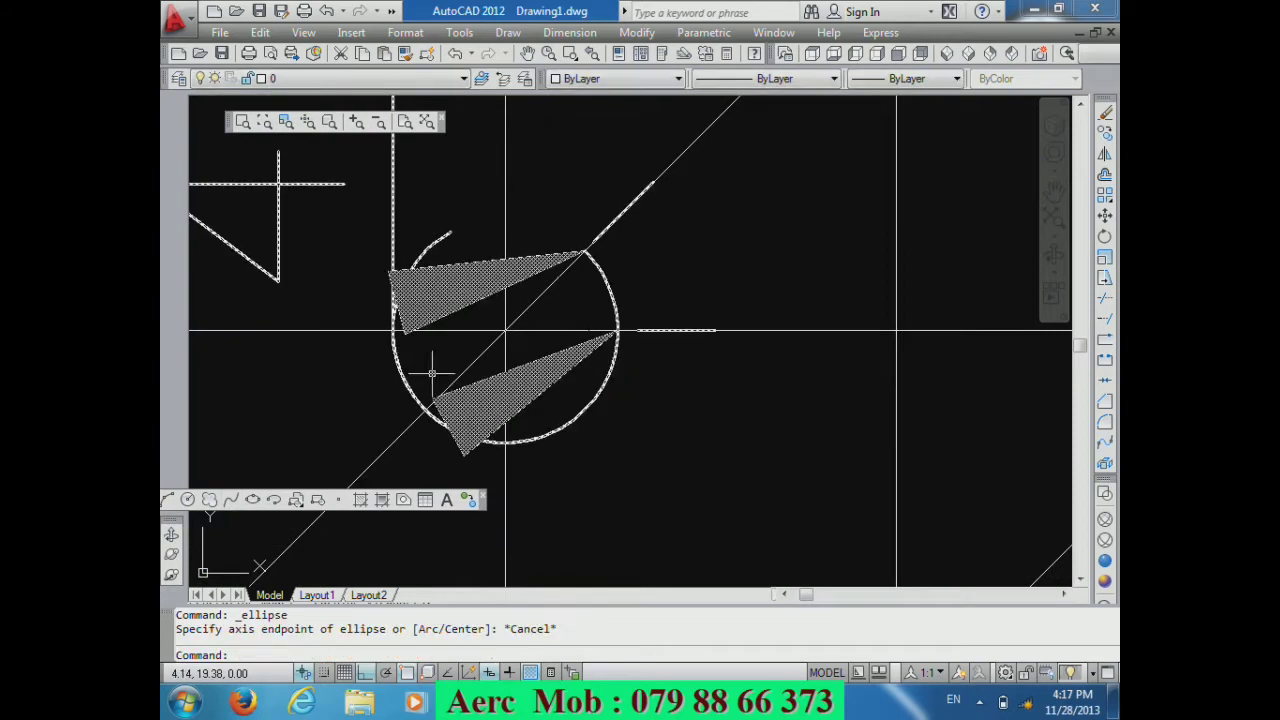
Dock the floating Draw toolbar into the window frame and zoom out twice
{"action": "left_click_drag", "start_coordinate": [489, 511], "coordinate": [192, 187]}
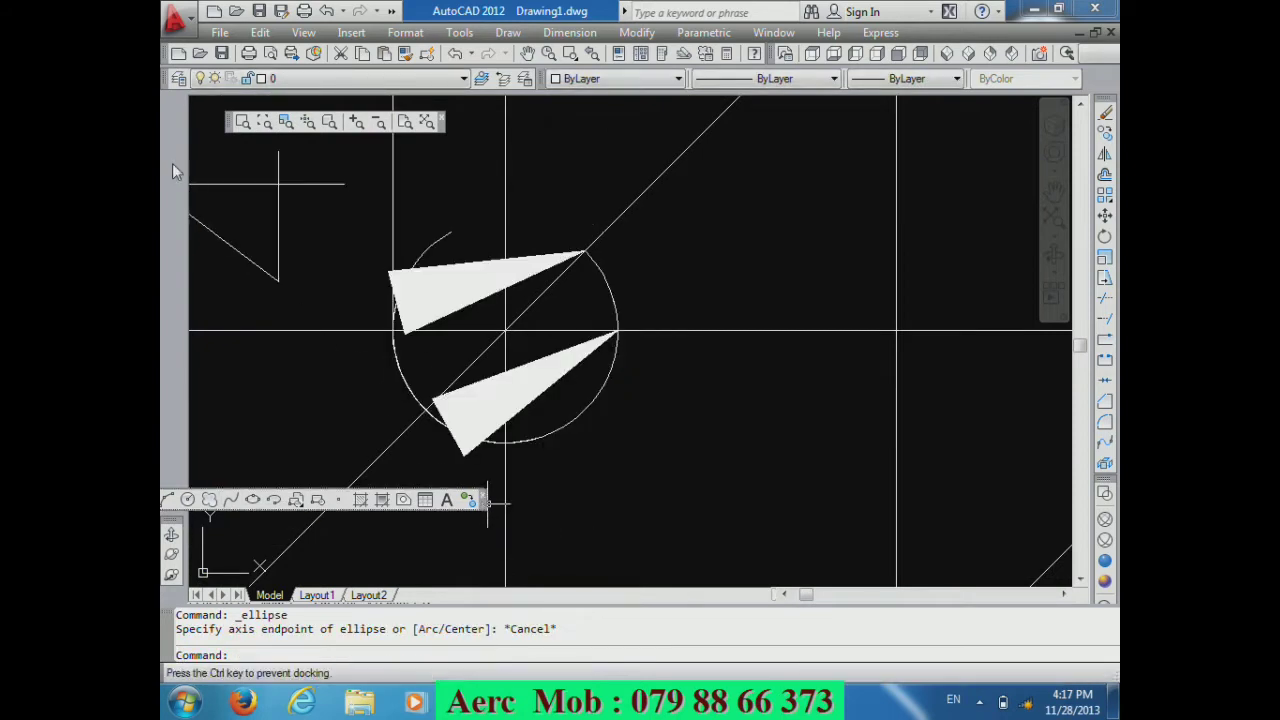
{"action": "left_click_drag", "start_coordinate": [170, 138], "coordinate": [208, 188]}
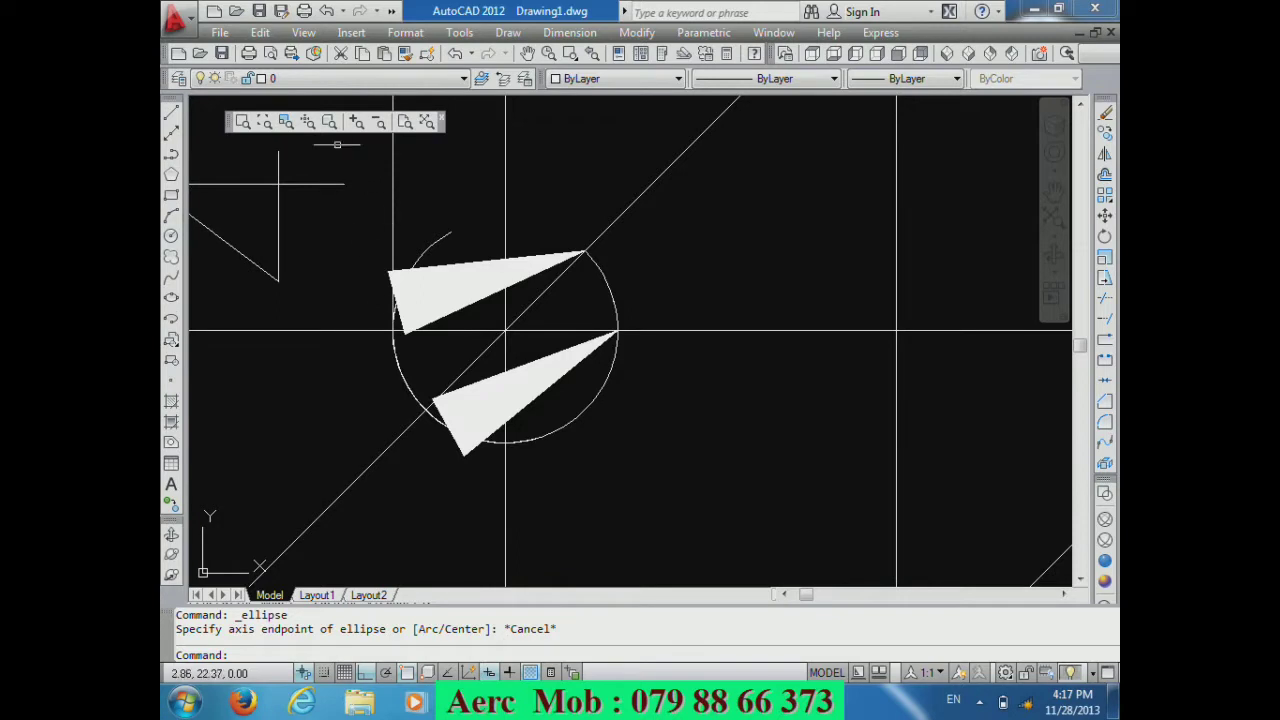
{"action": "left_click", "coordinate": [385, 122]}
{"action": "left_click", "coordinate": [385, 122]}
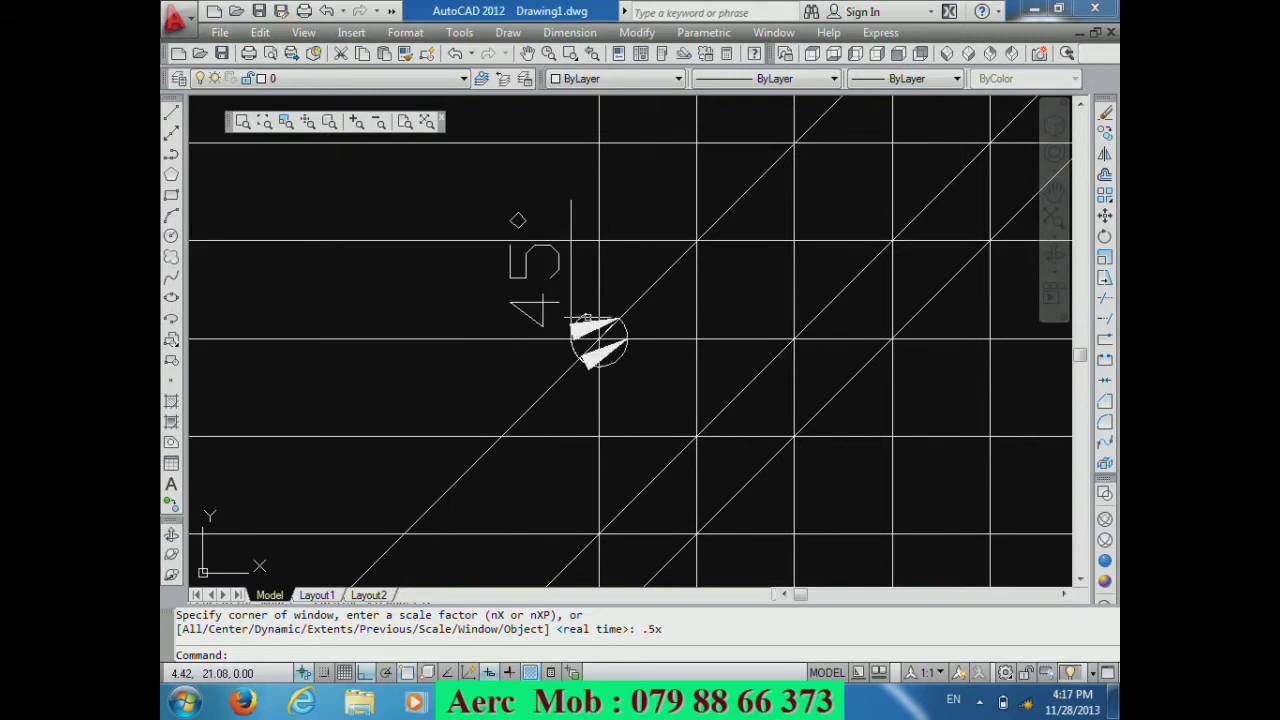
Erase the 45° angular dimension and zoom out to show the grid and three diagonals
{"action": "left_click", "coordinate": [581, 318]}
{"action": "key", "text": "Delete"}
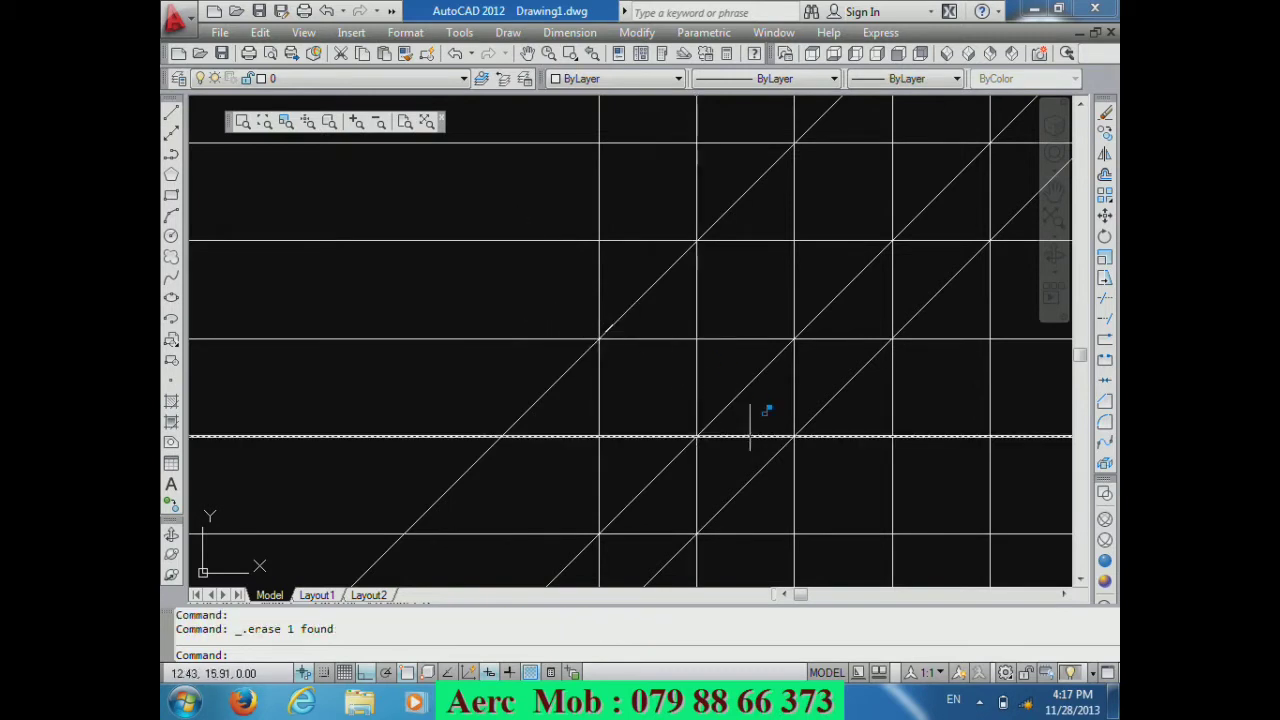
{"action": "left_click", "coordinate": [387, 379]}
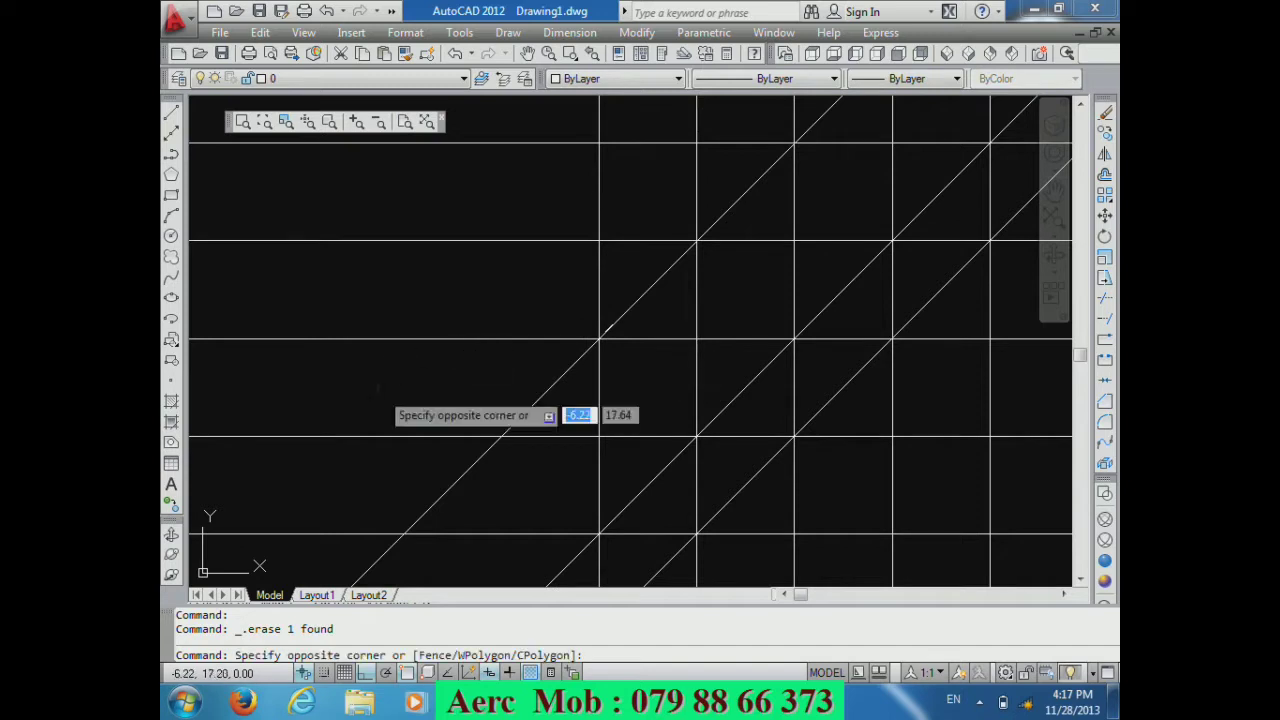
{"action": "left_click", "coordinate": [378, 390]}
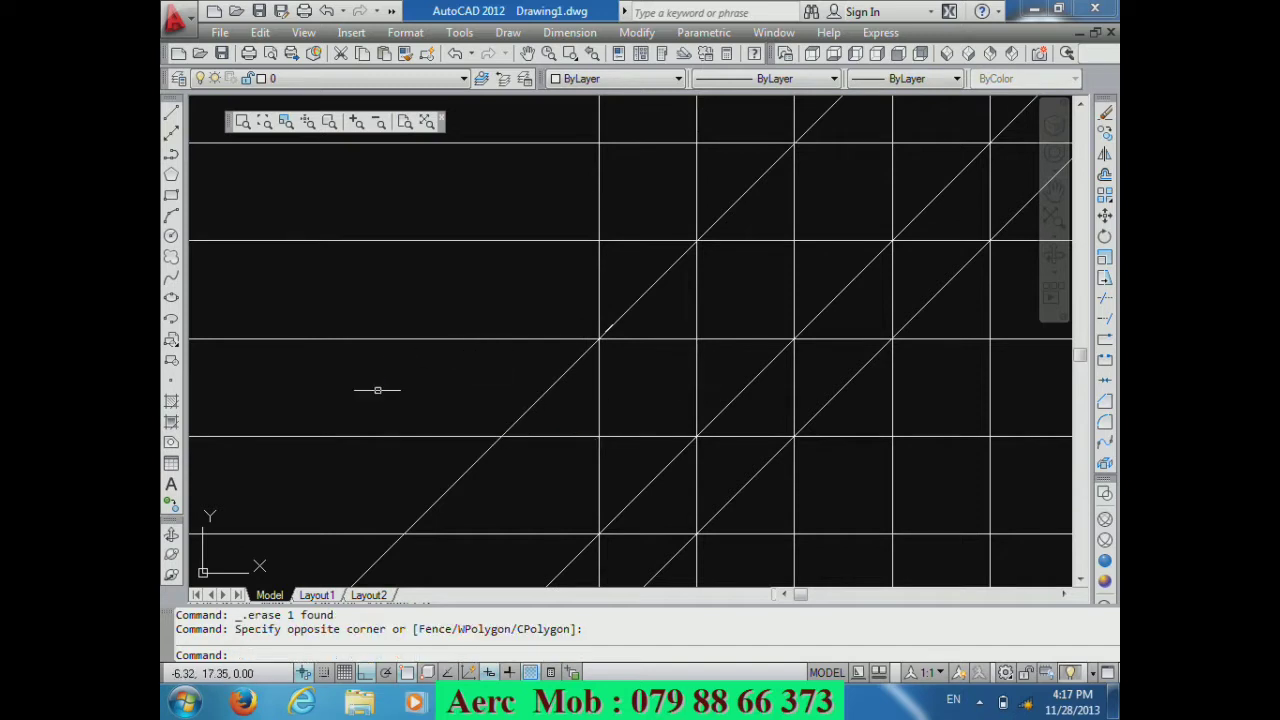
{"action": "left_click", "coordinate": [379, 121]}
{"action": "left_click", "coordinate": [379, 121]}
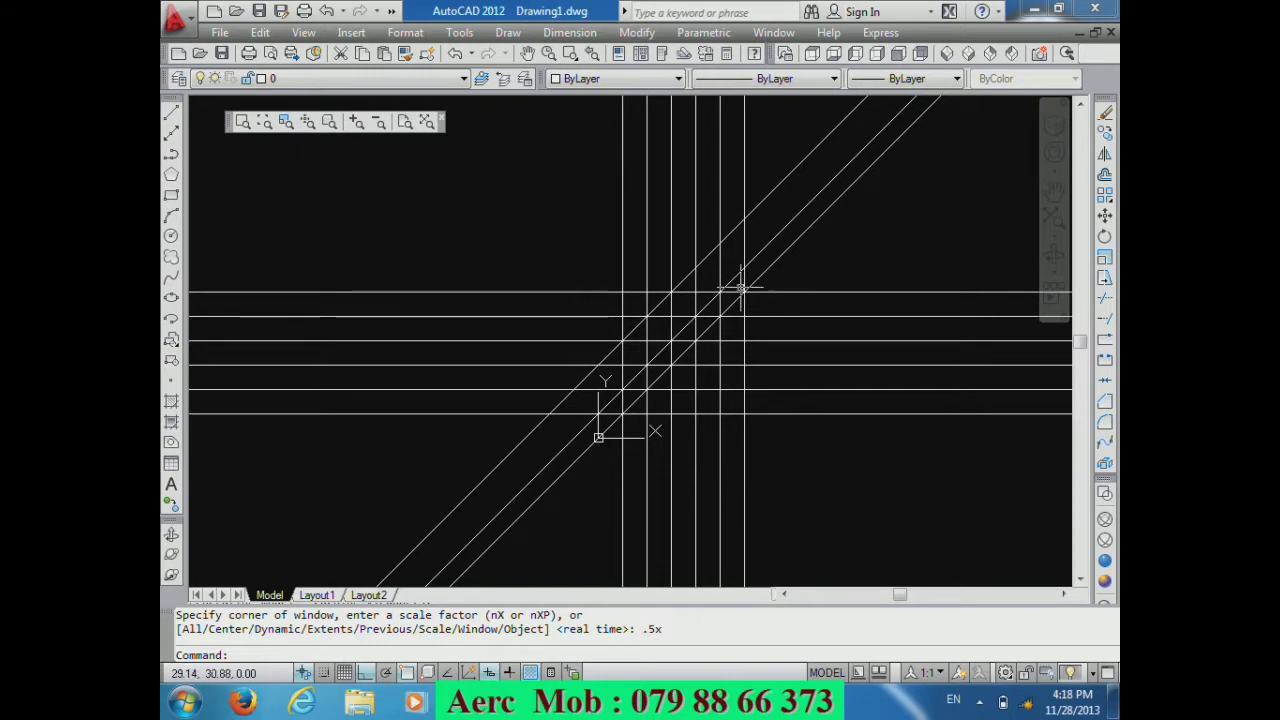
{"action": "left_click", "coordinate": [651, 311]}
{"action": "key", "text": "Escape"}
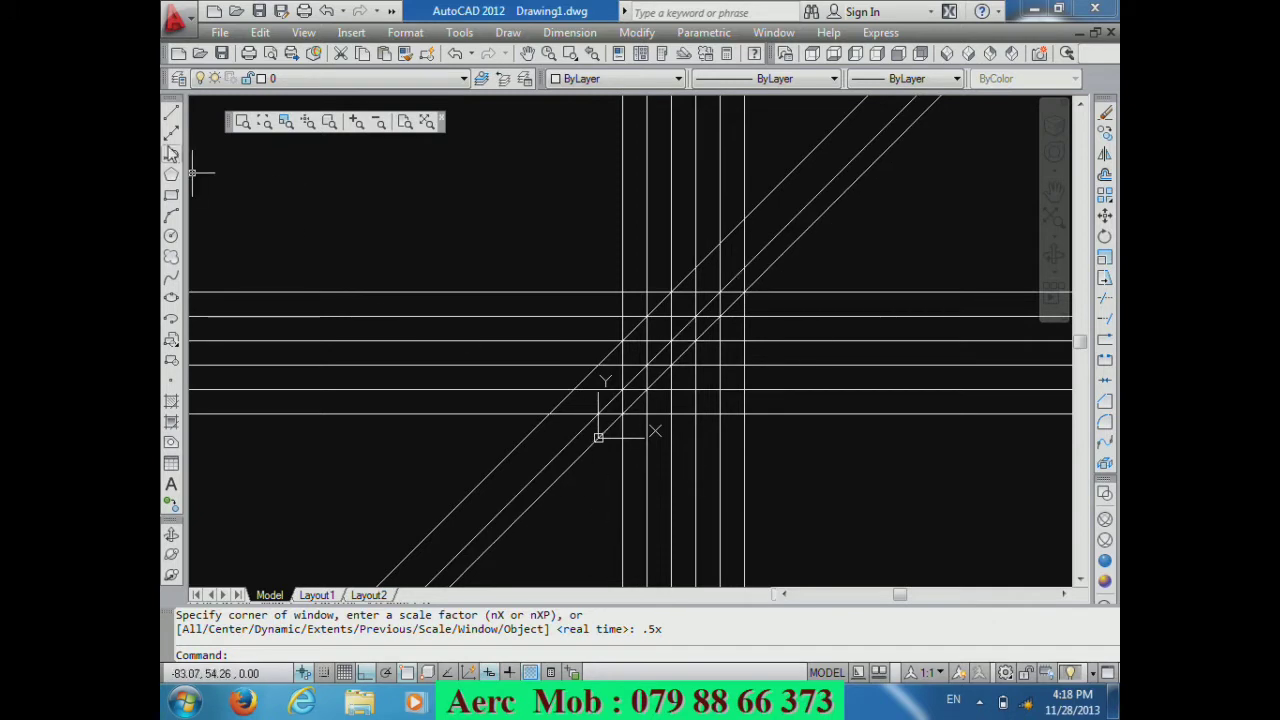
Draw a bisector xline picking a grid-intersection vertex, a start point and an end point
{"action": "left_click", "coordinate": [171, 132]}
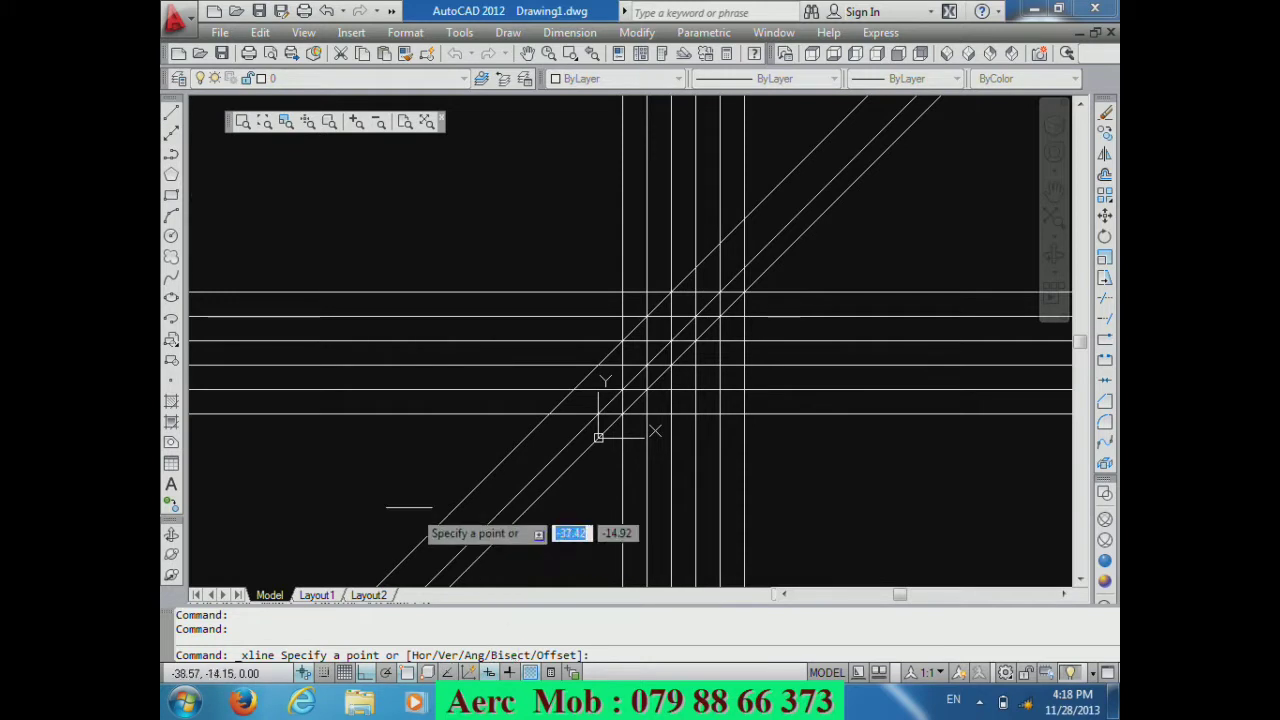
{"action": "type", "text": "b"}
{"action": "key", "text": "Return"}
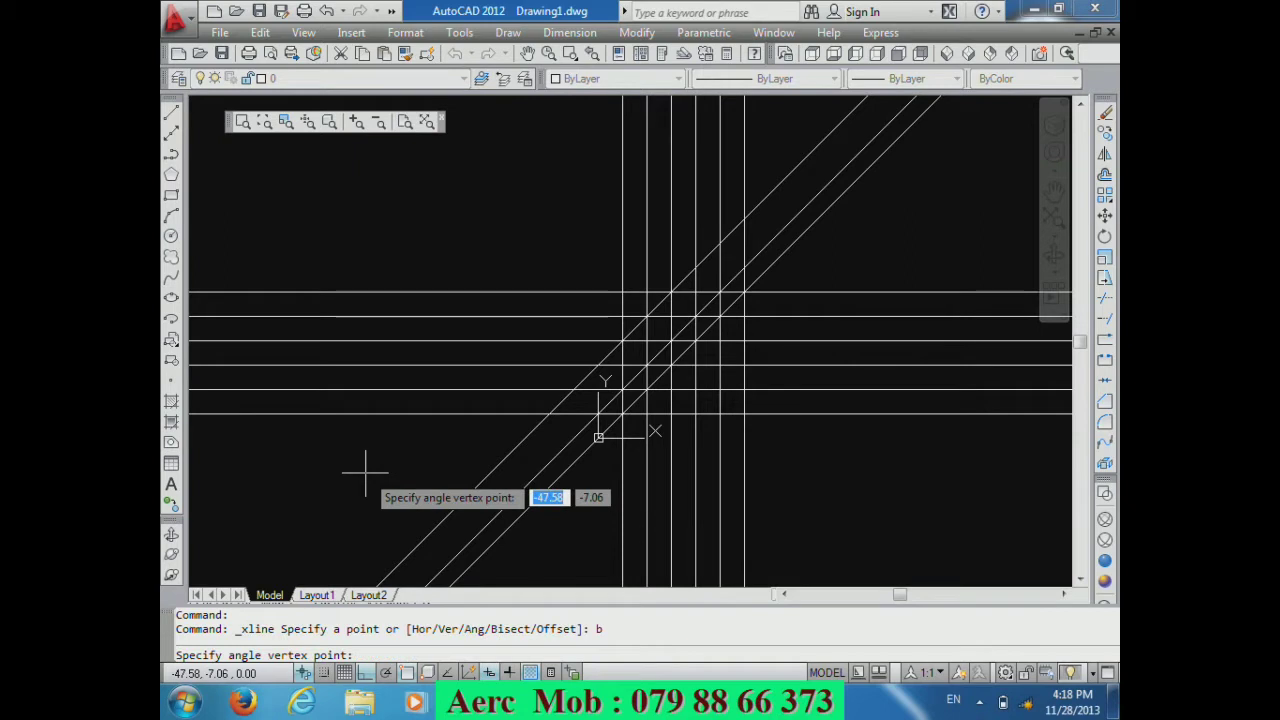
{"action": "left_click", "coordinate": [744, 413]}
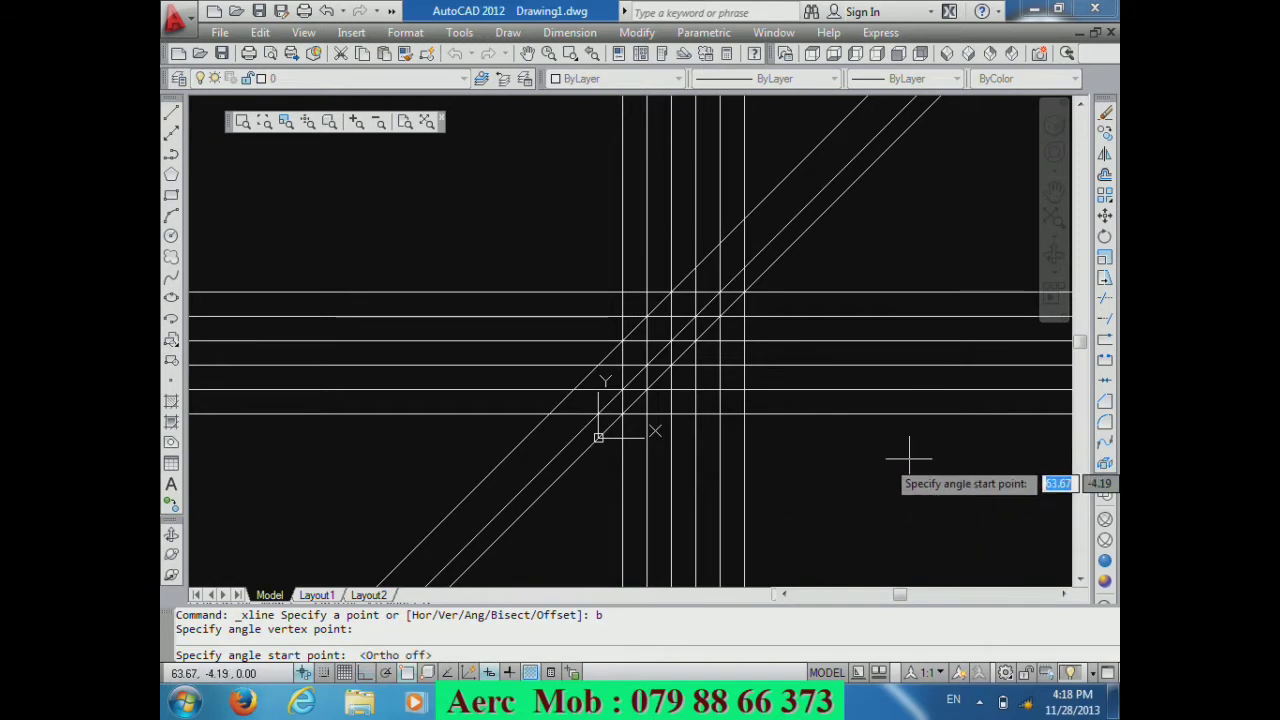
{"action": "left_click", "coordinate": [829, 258]}
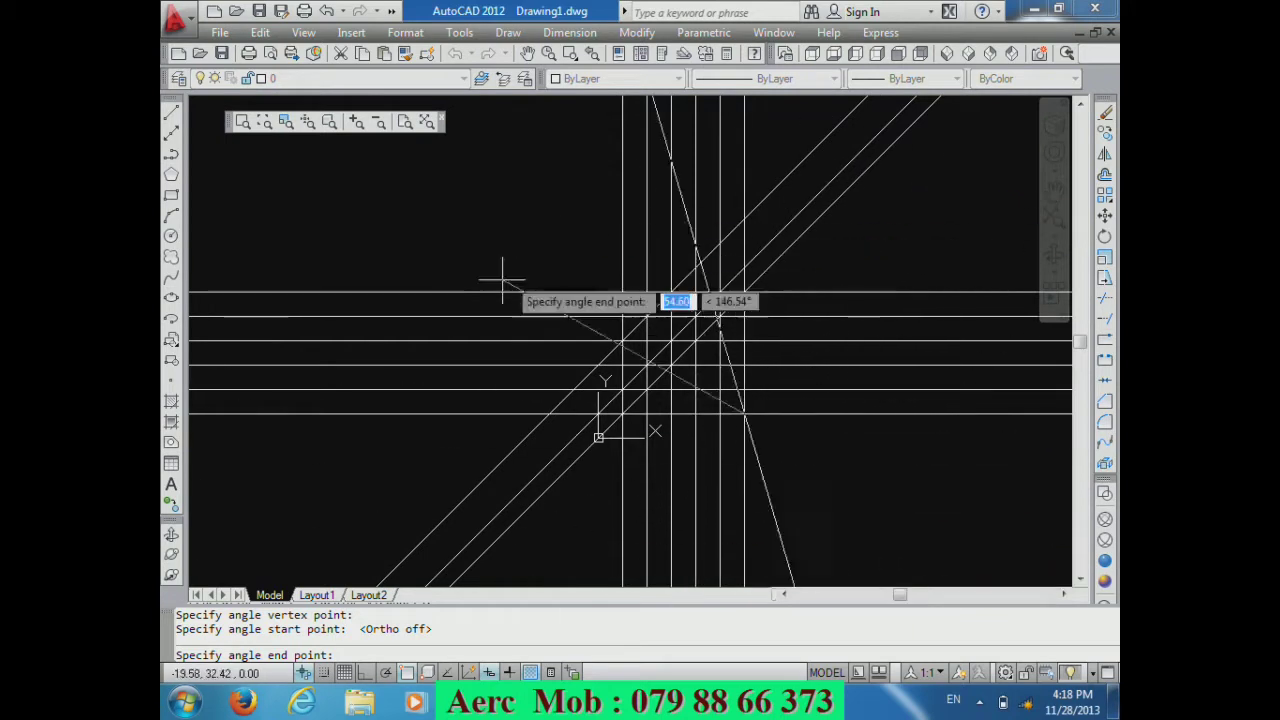
{"action": "left_click", "coordinate": [371, 413]}
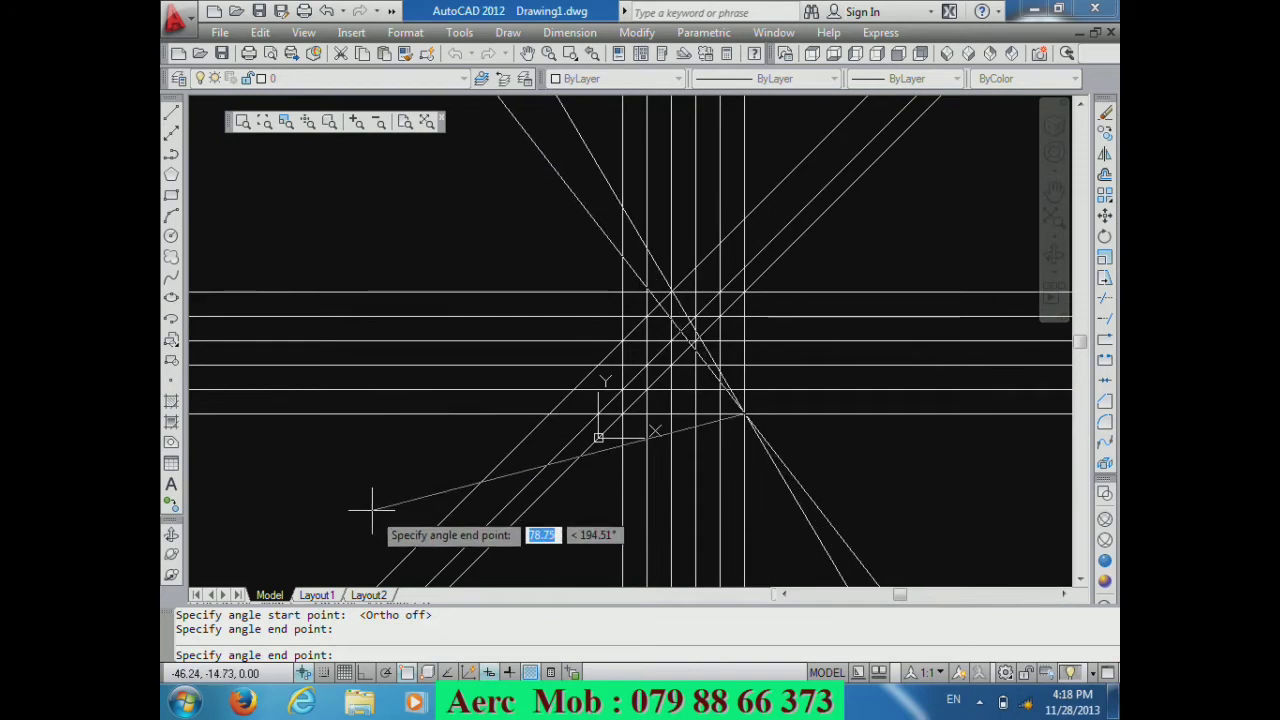
{"action": "key", "text": "Return"}
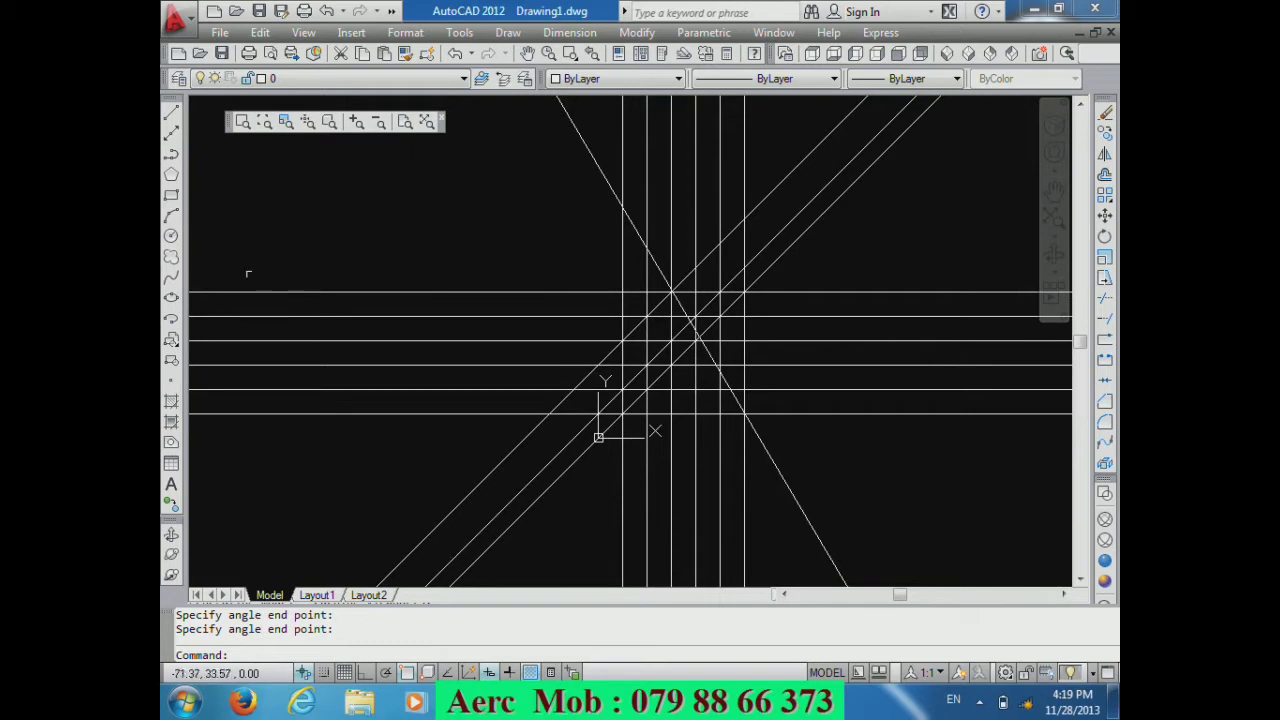
{"action": "left_click", "coordinate": [174, 140]}
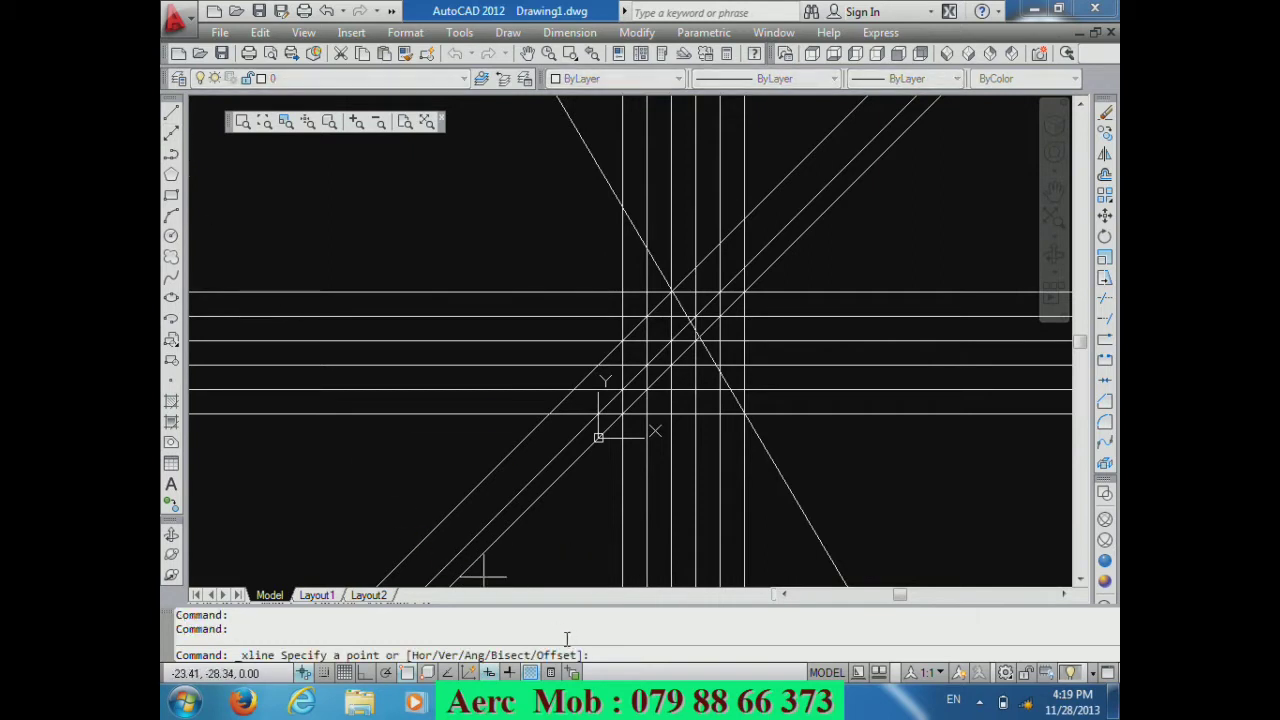
{"action": "type", "text": "o"}
Add xlines offset 5 units: one above the top horizontal and three stepping left from a vertical
{"action": "key", "text": "Return"}
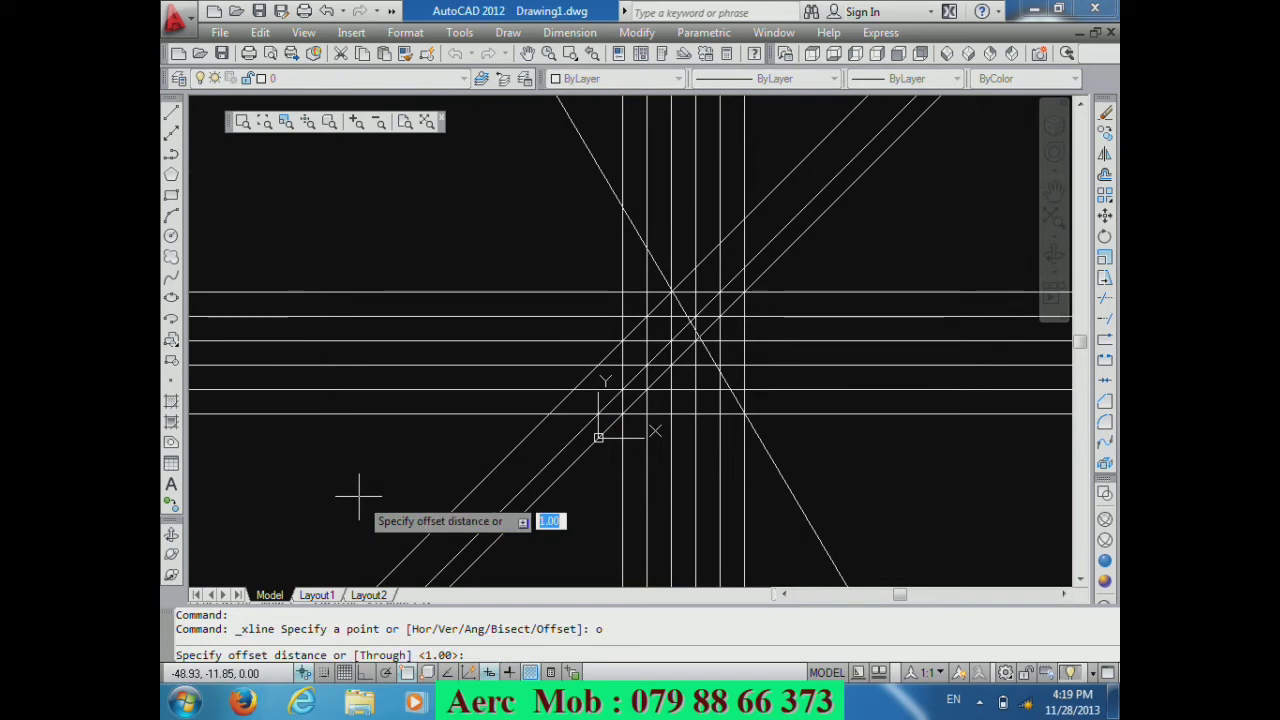
{"action": "type", "text": "5"}
{"action": "key", "text": "Return"}
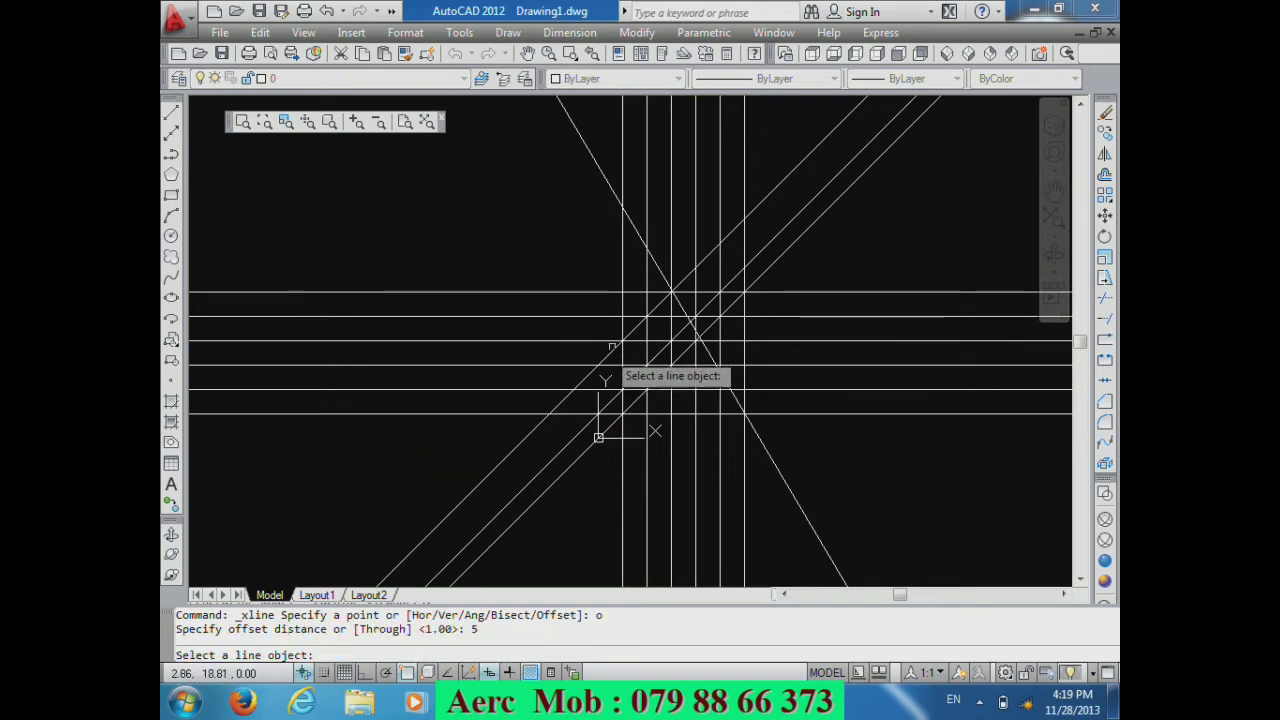
{"action": "left_click", "coordinate": [598, 291]}
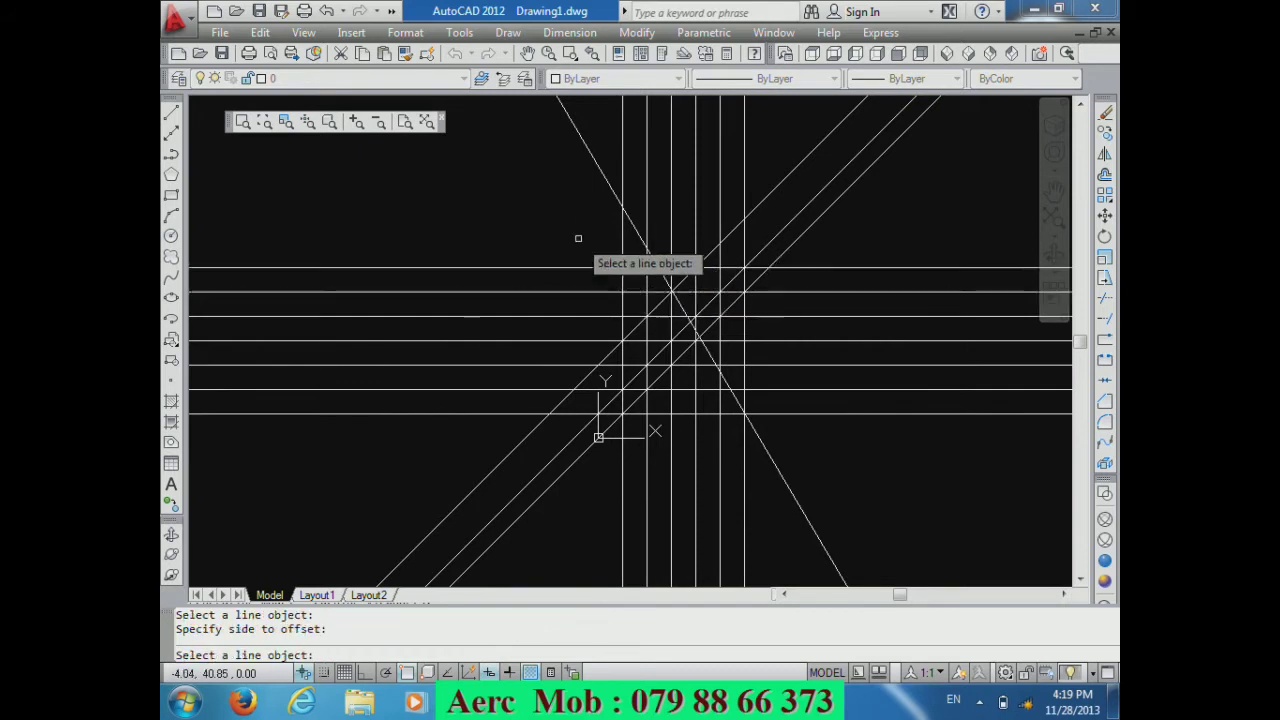
{"action": "left_click", "coordinate": [577, 268]}
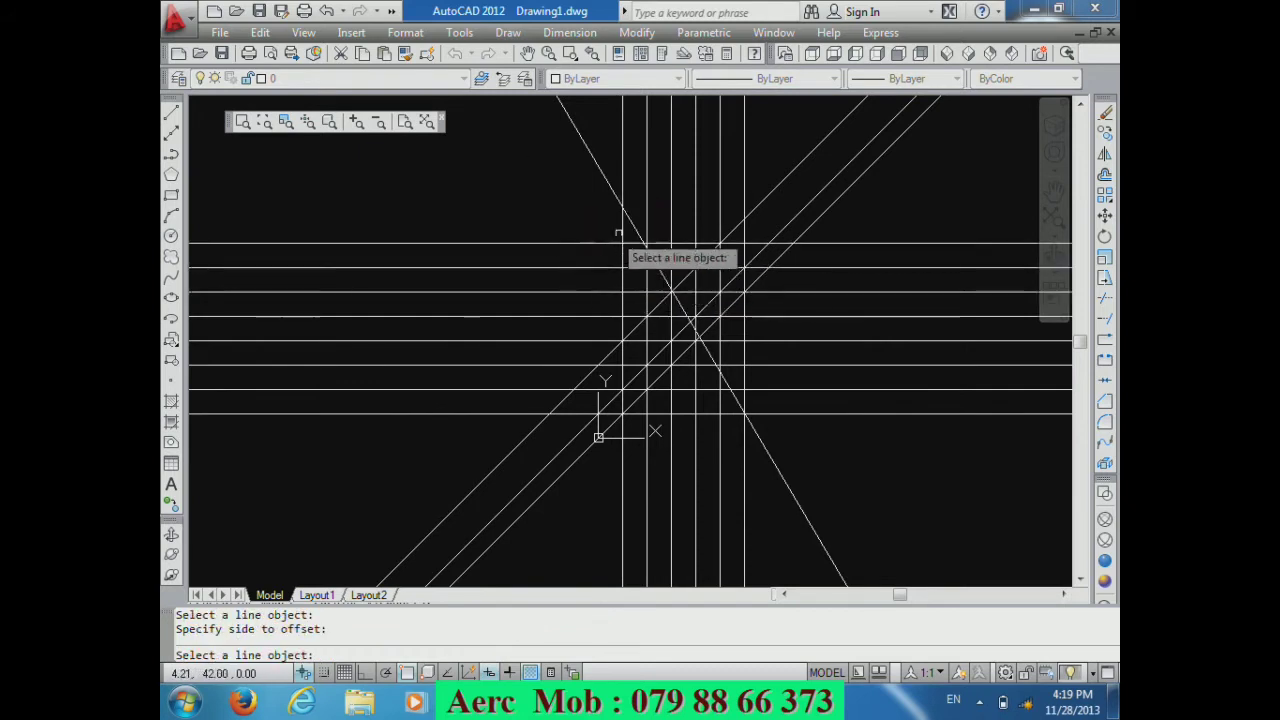
{"action": "left_click", "coordinate": [622, 245]}
{"action": "left_click", "coordinate": [592, 247]}
{"action": "left_click", "coordinate": [598, 246]}
{"action": "left_click", "coordinate": [562, 243]}
{"action": "left_click", "coordinate": [573, 246]}
{"action": "left_click", "coordinate": [537, 242]}
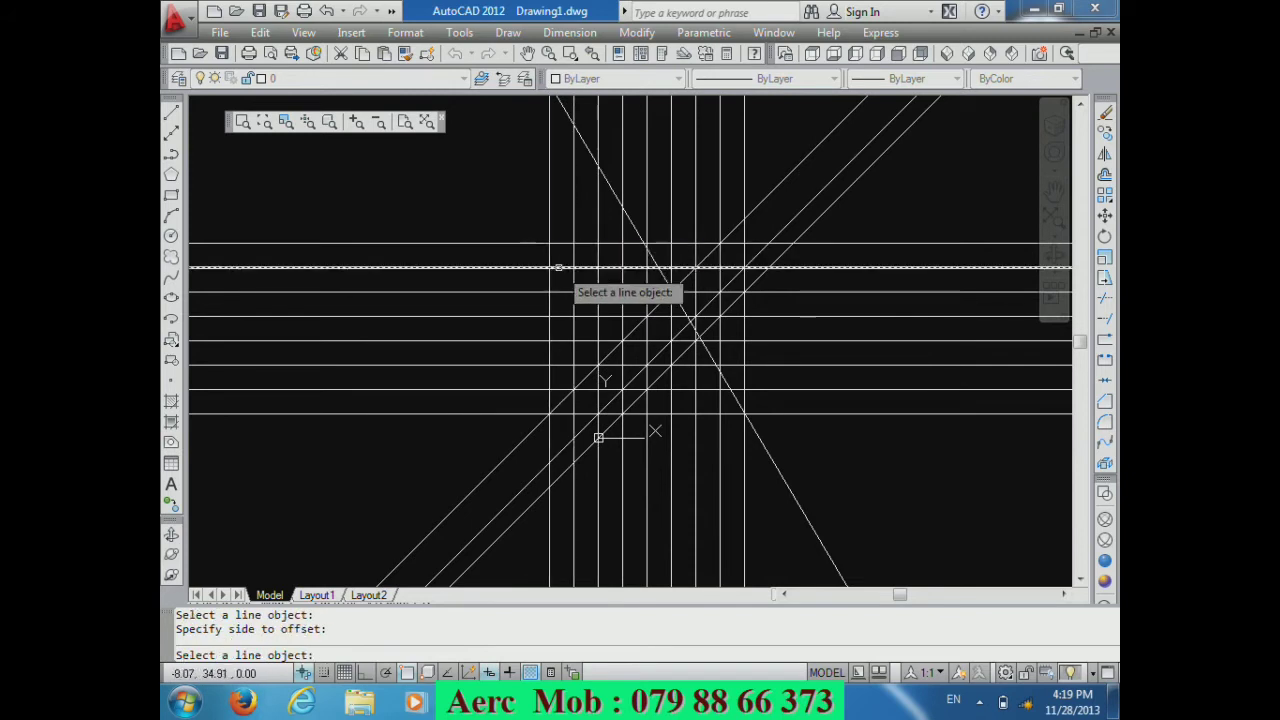
{"action": "key", "text": "Return"}
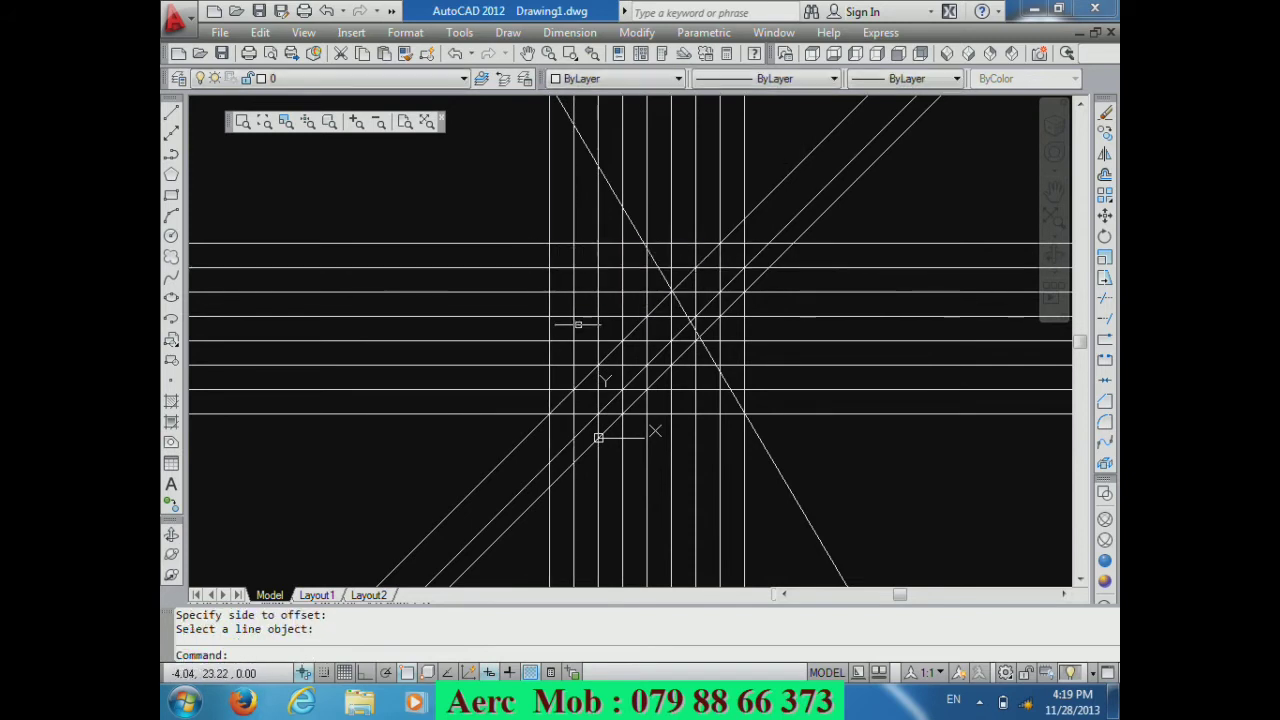
Zoom to extents, then zoom out six times to show the grid, diagonals and bisector
{"action": "left_click", "coordinate": [405, 121]}
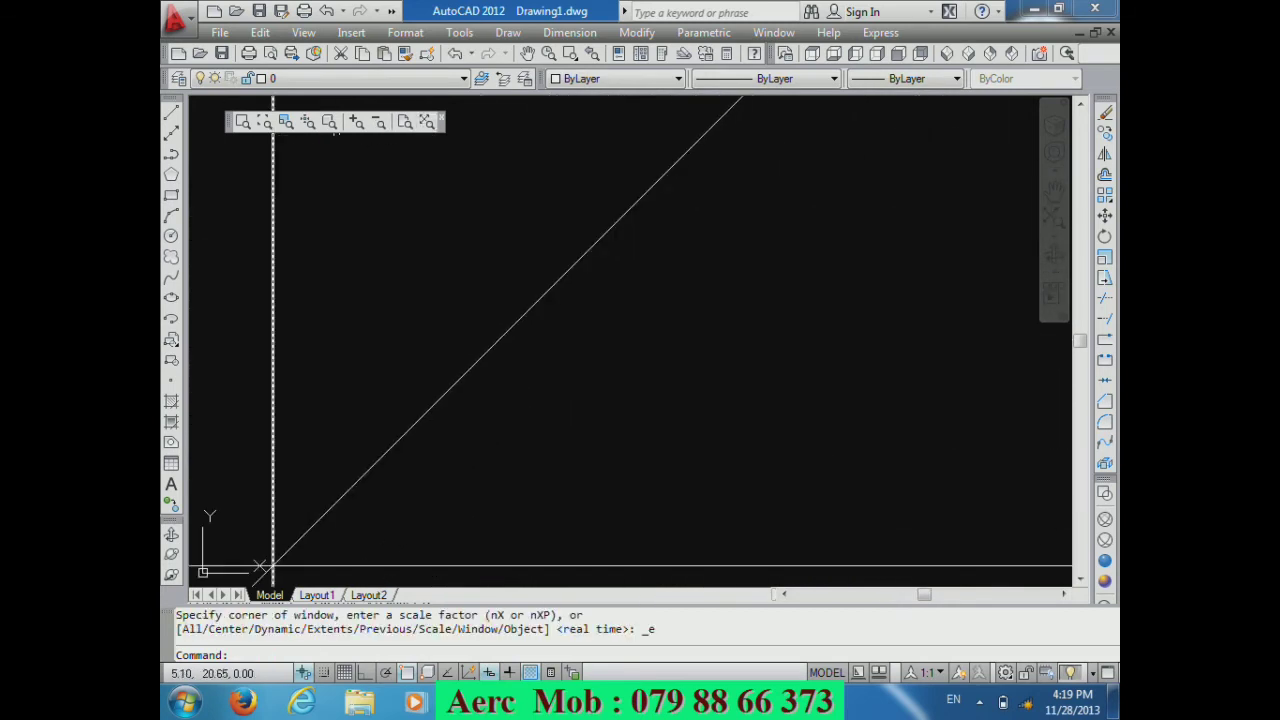
{"action": "left_click", "coordinate": [379, 122]}
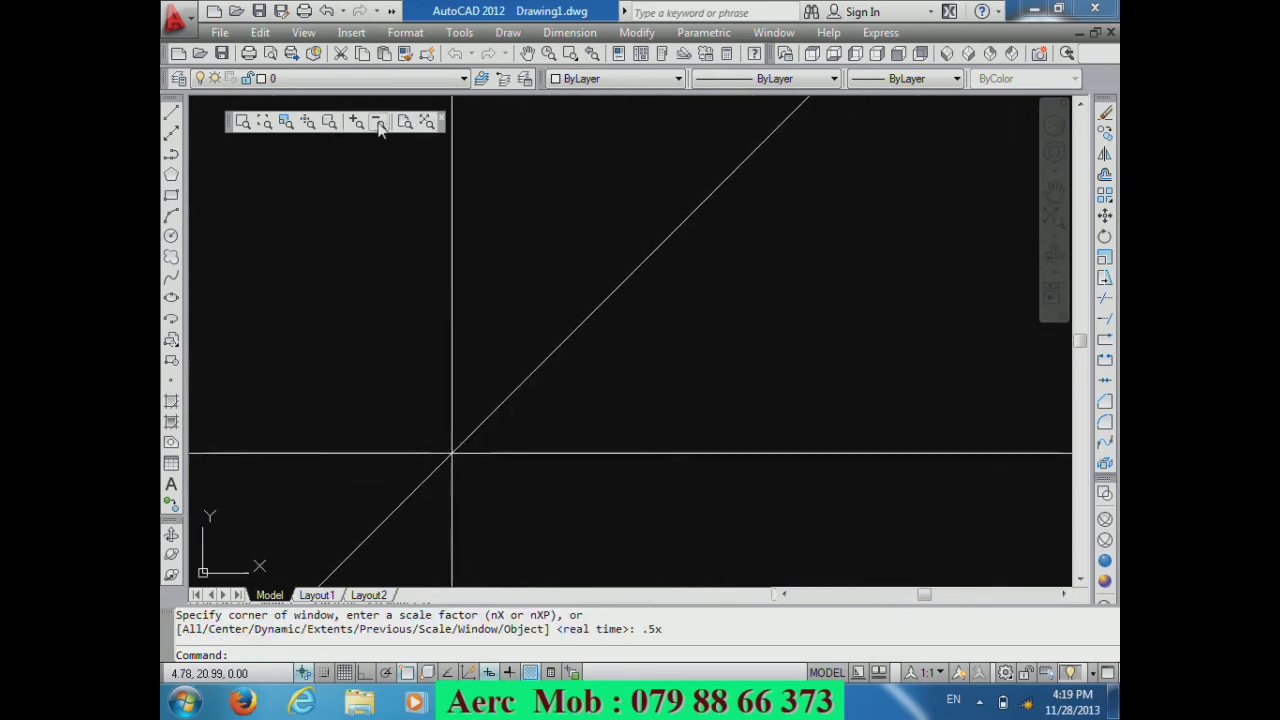
{"action": "left_click", "coordinate": [379, 122]}
{"action": "left_click", "coordinate": [379, 122]}
{"action": "left_click", "coordinate": [379, 122]}
{"action": "left_click", "coordinate": [379, 122]}
{"action": "left_click", "coordinate": [379, 122]}
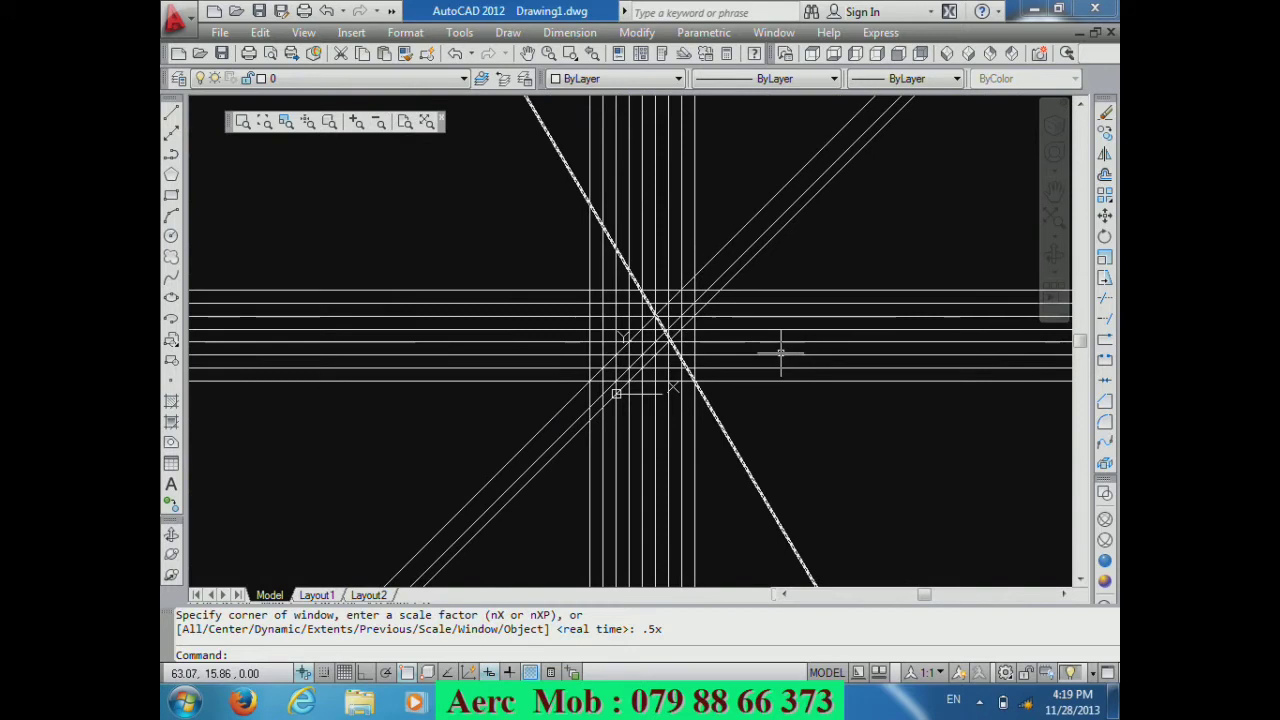
{"action": "left_click", "coordinate": [979, 700]}
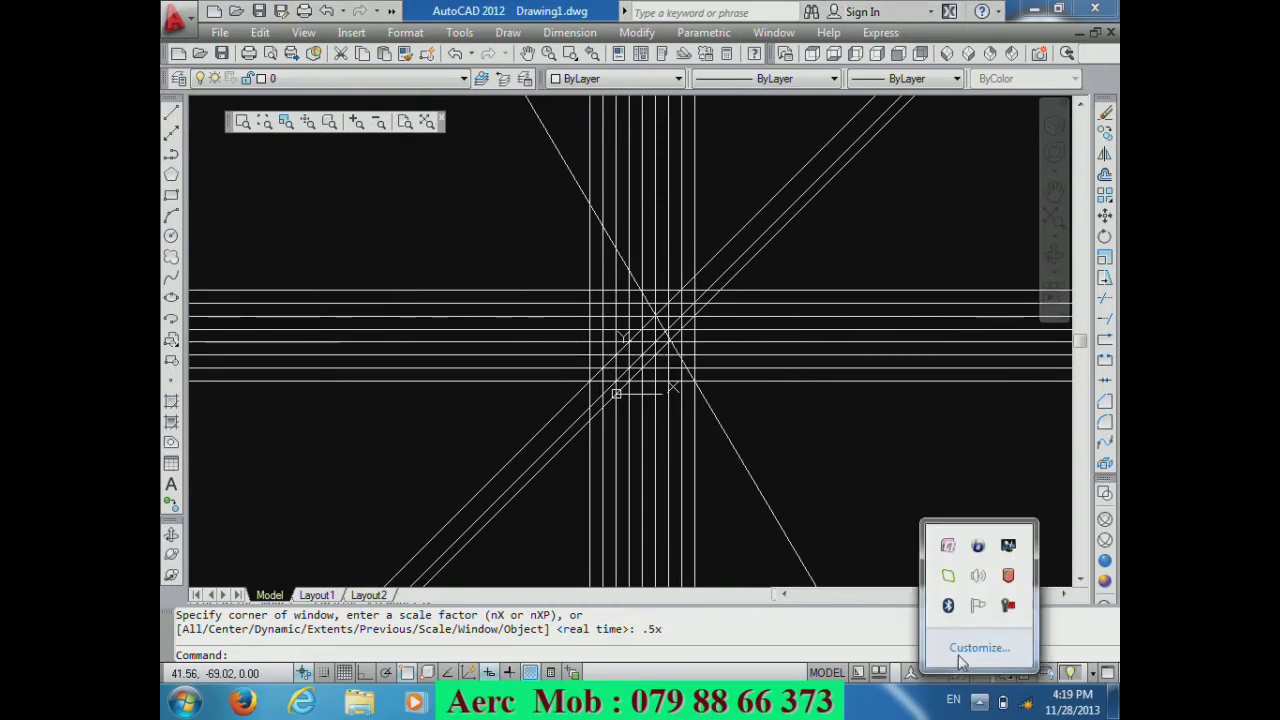
{"action": "left_click", "coordinate": [1010, 606]}
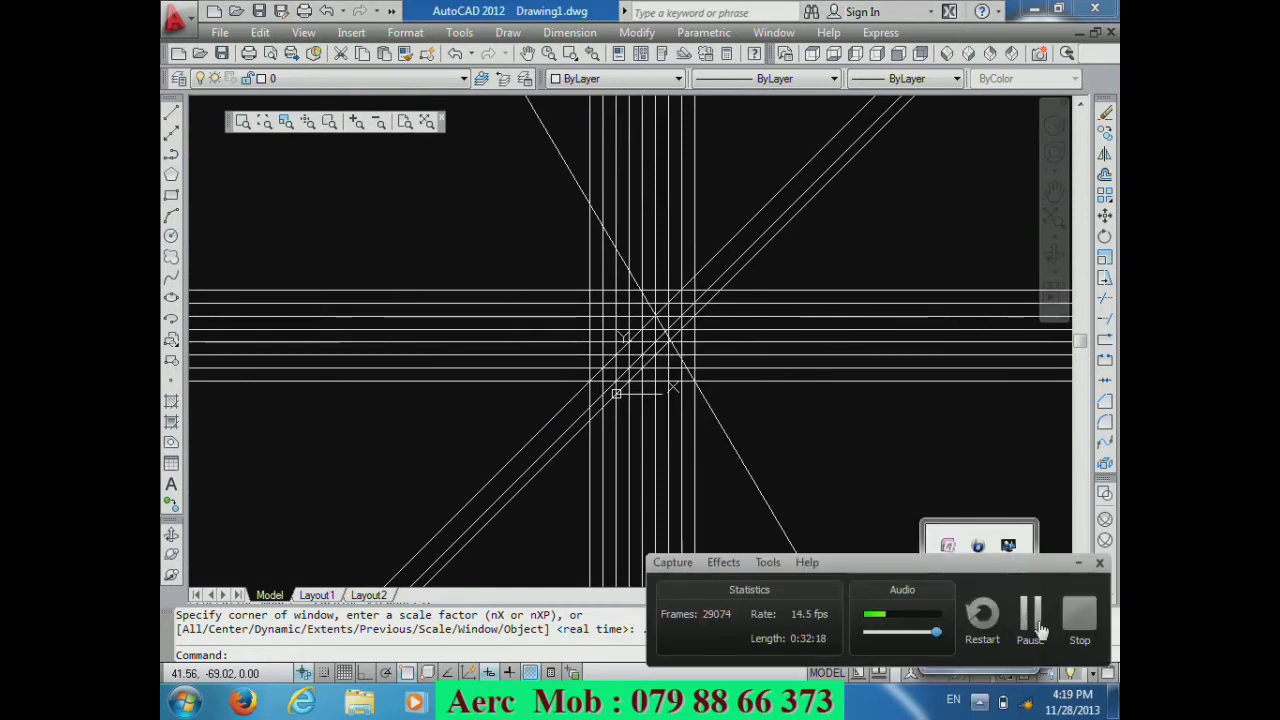